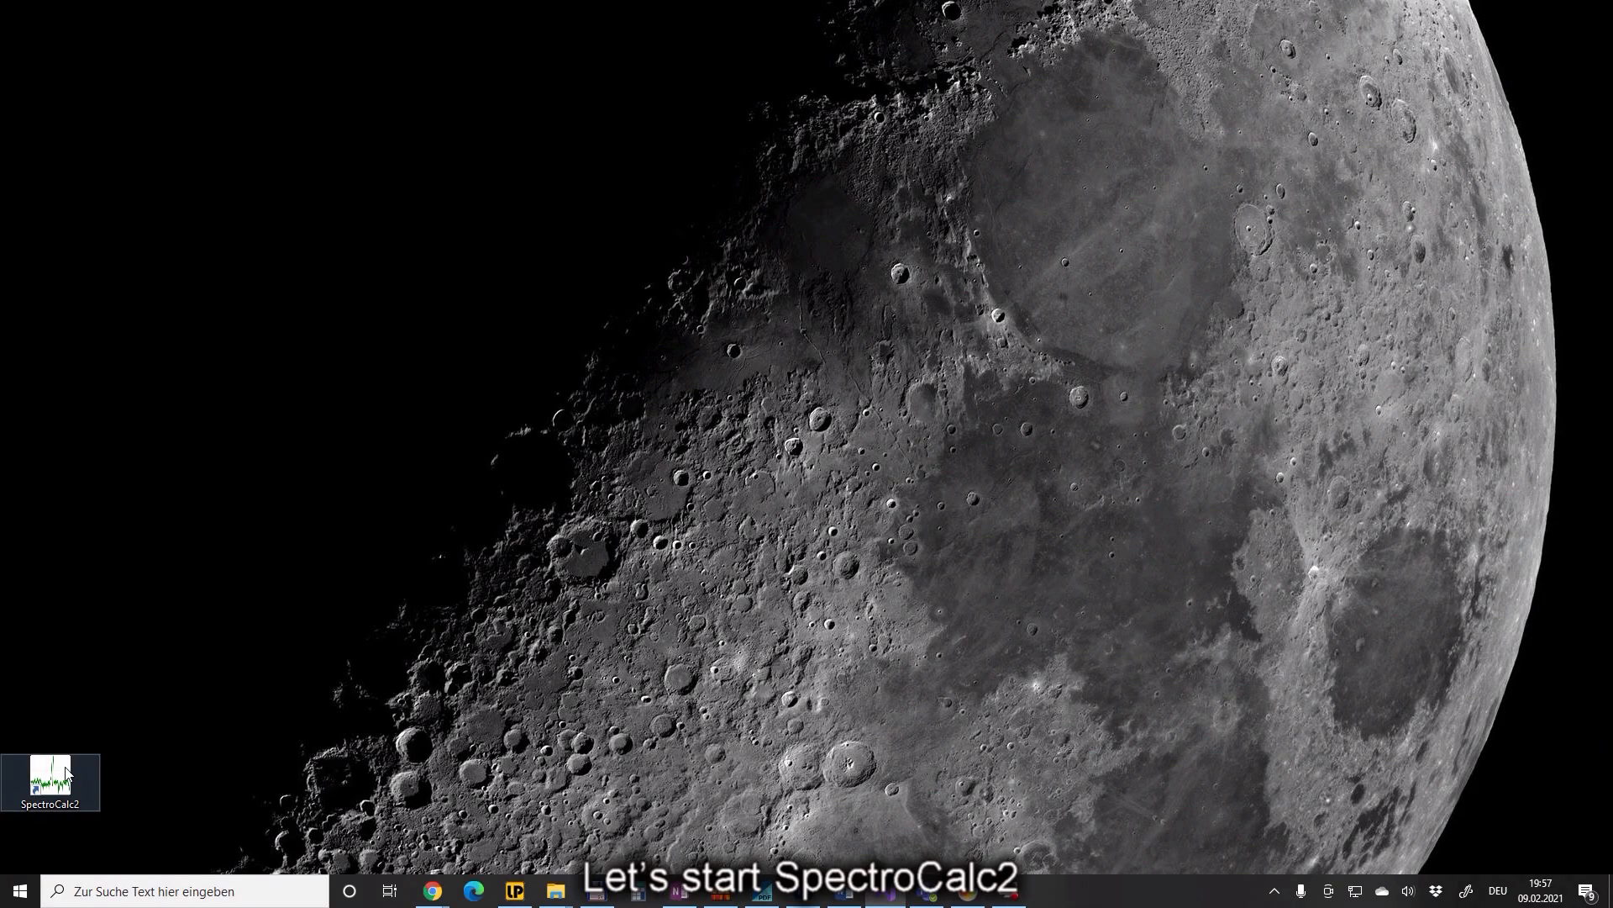
# - Launch SpectroCalc2 and load Ha_Gam Cas spectrum files 001–013 as 2D spectra
pyautogui.doubleClick(51, 778)
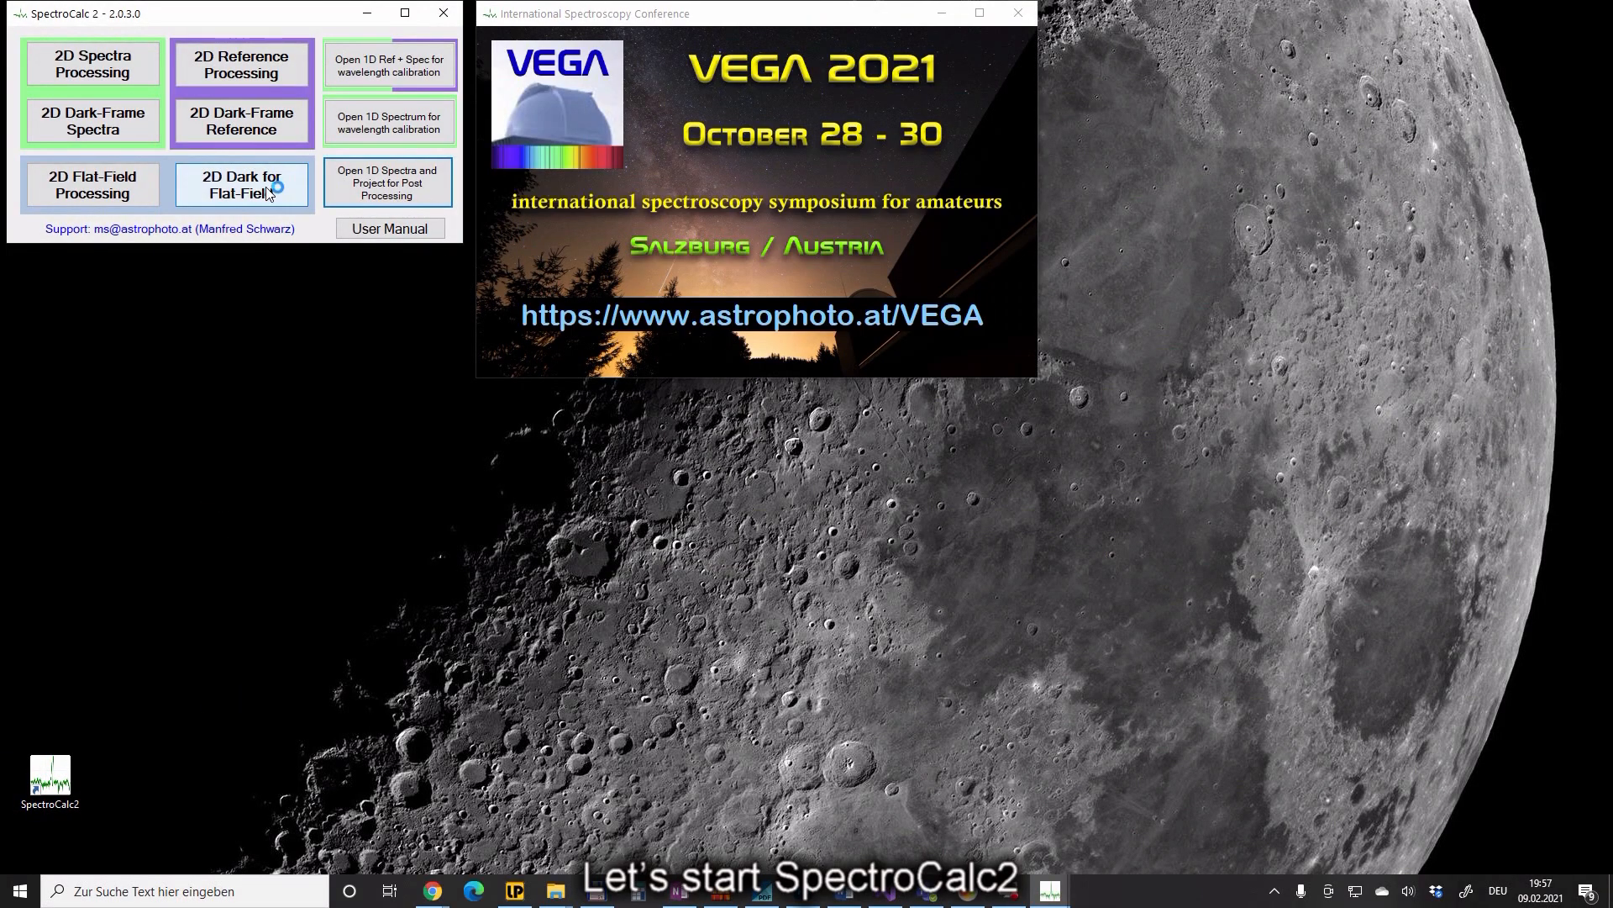
pyautogui.click(51, 67)
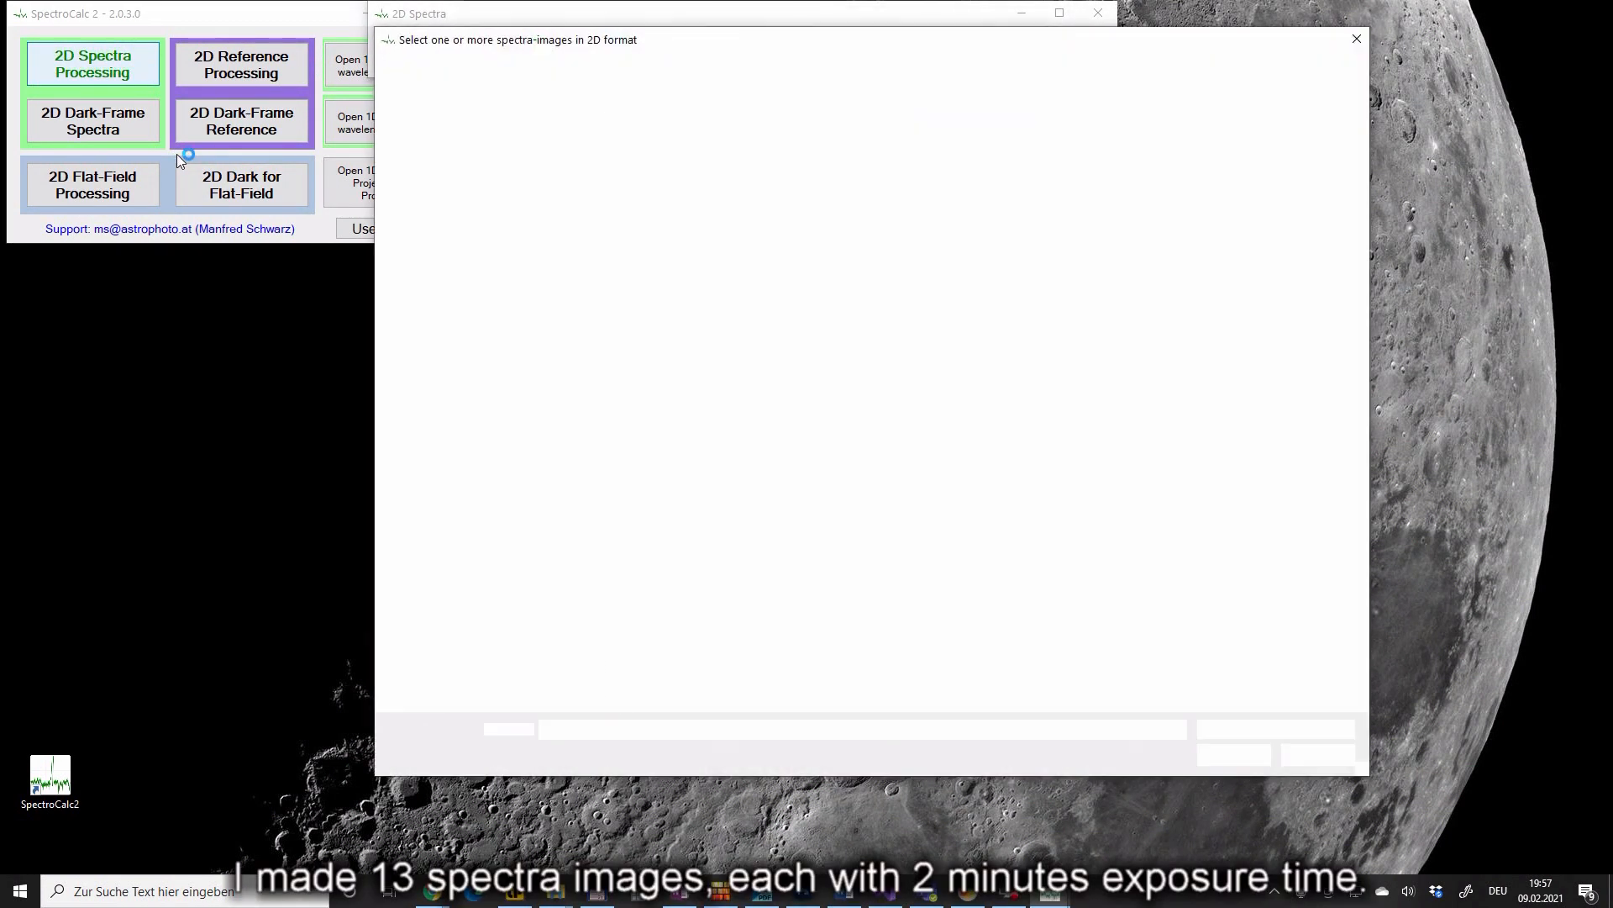
pyautogui.click(693, 395)
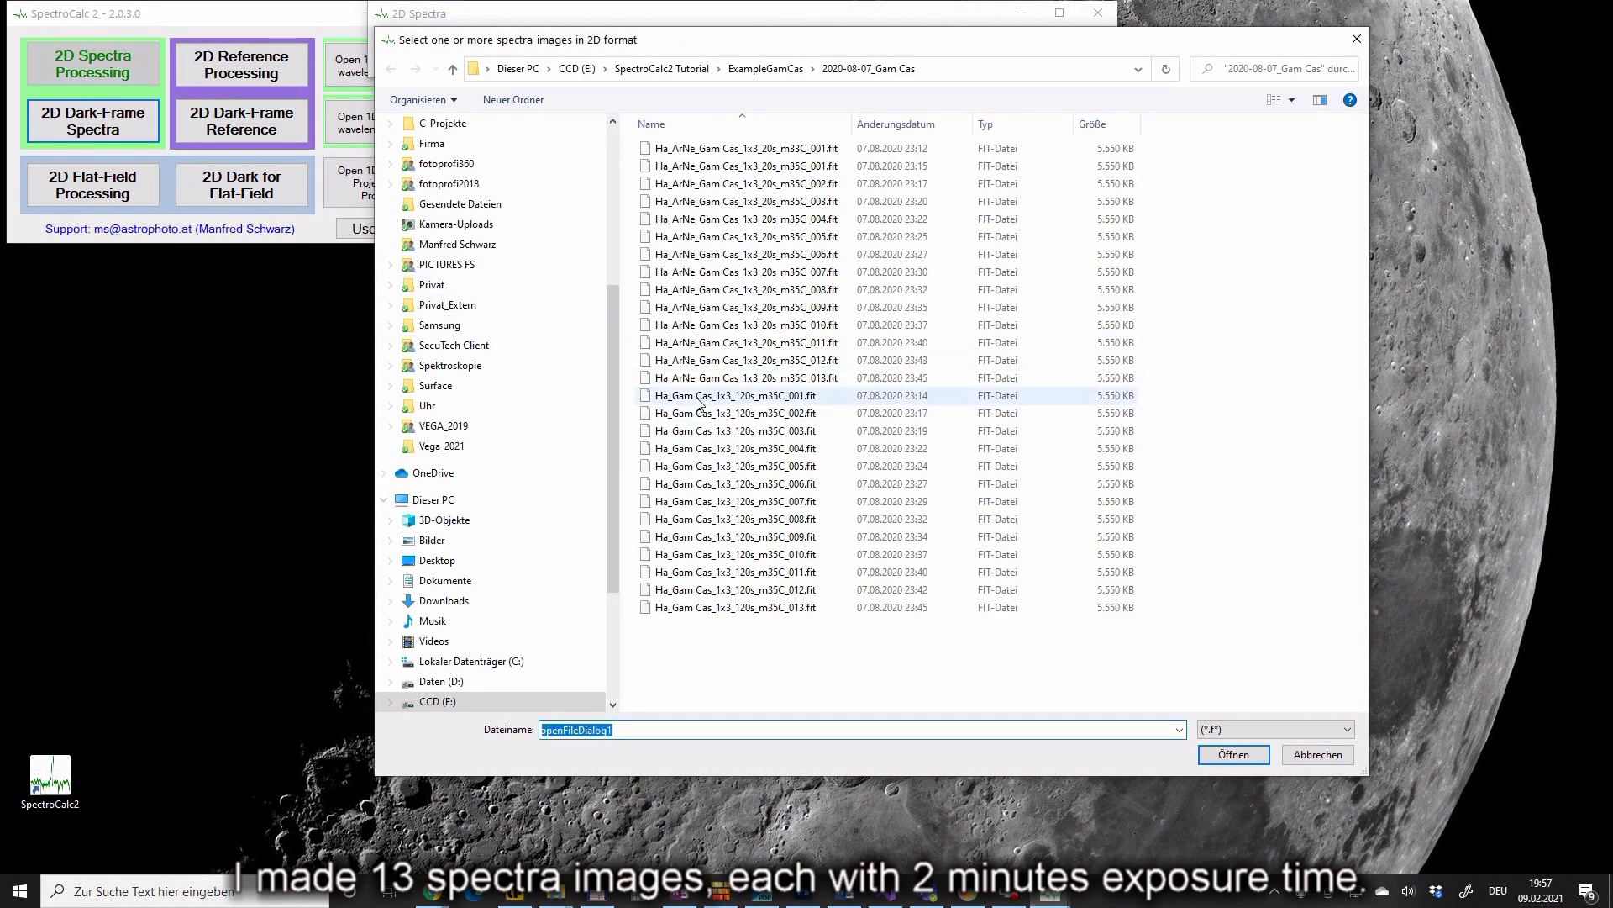
pyautogui.keyDown('shift'); pyautogui.click(697, 608); pyautogui.keyUp('shift')
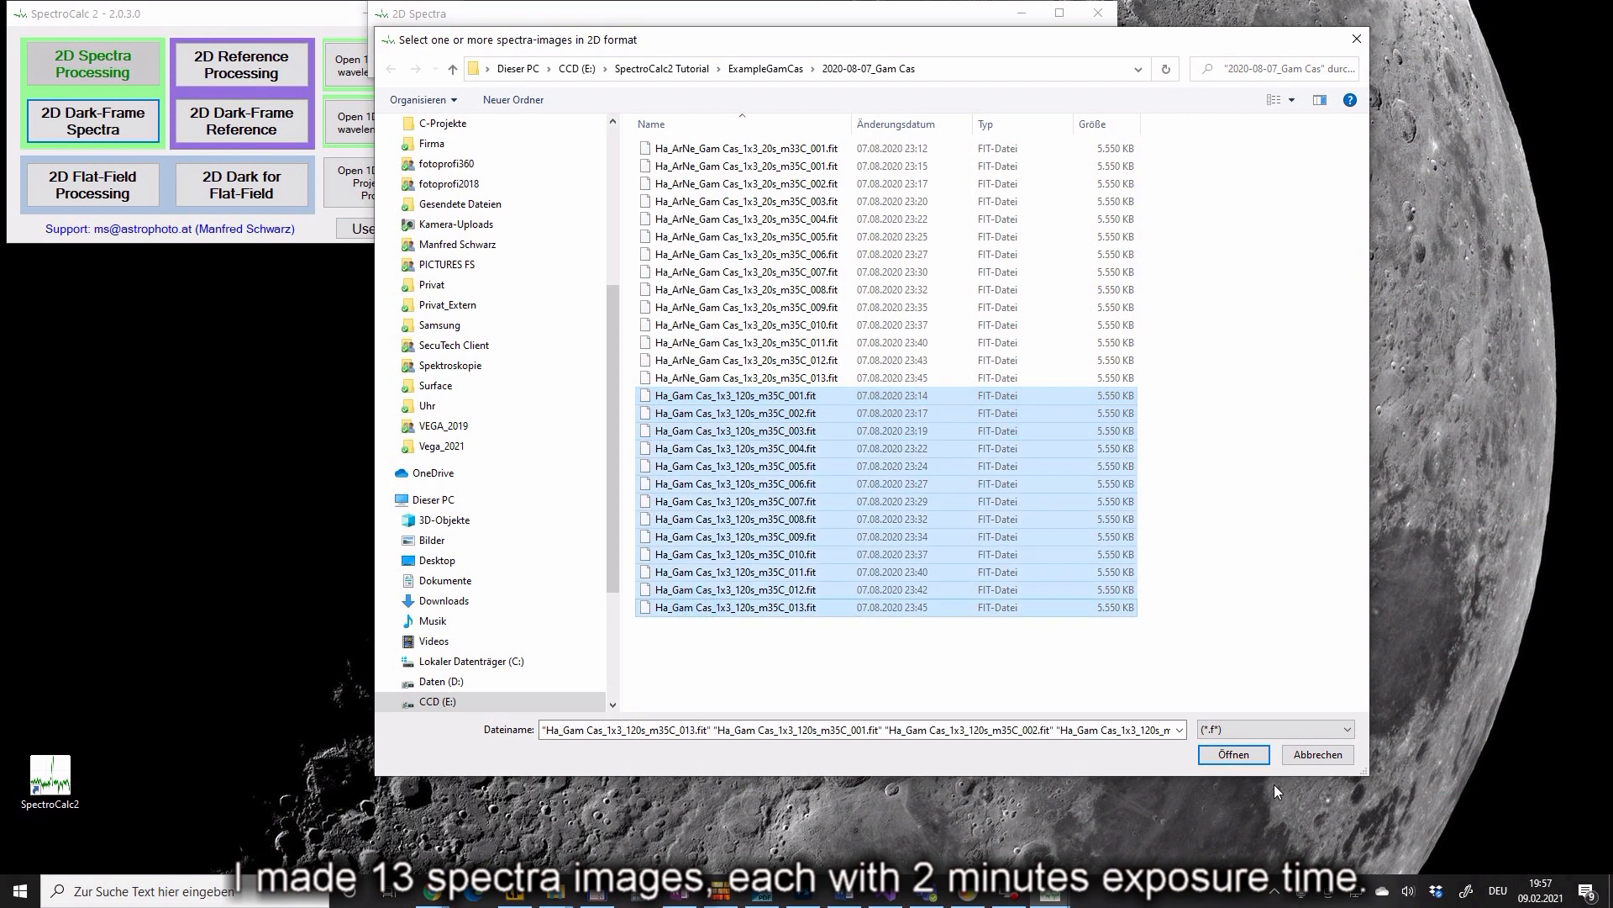
pyautogui.click(1239, 754)
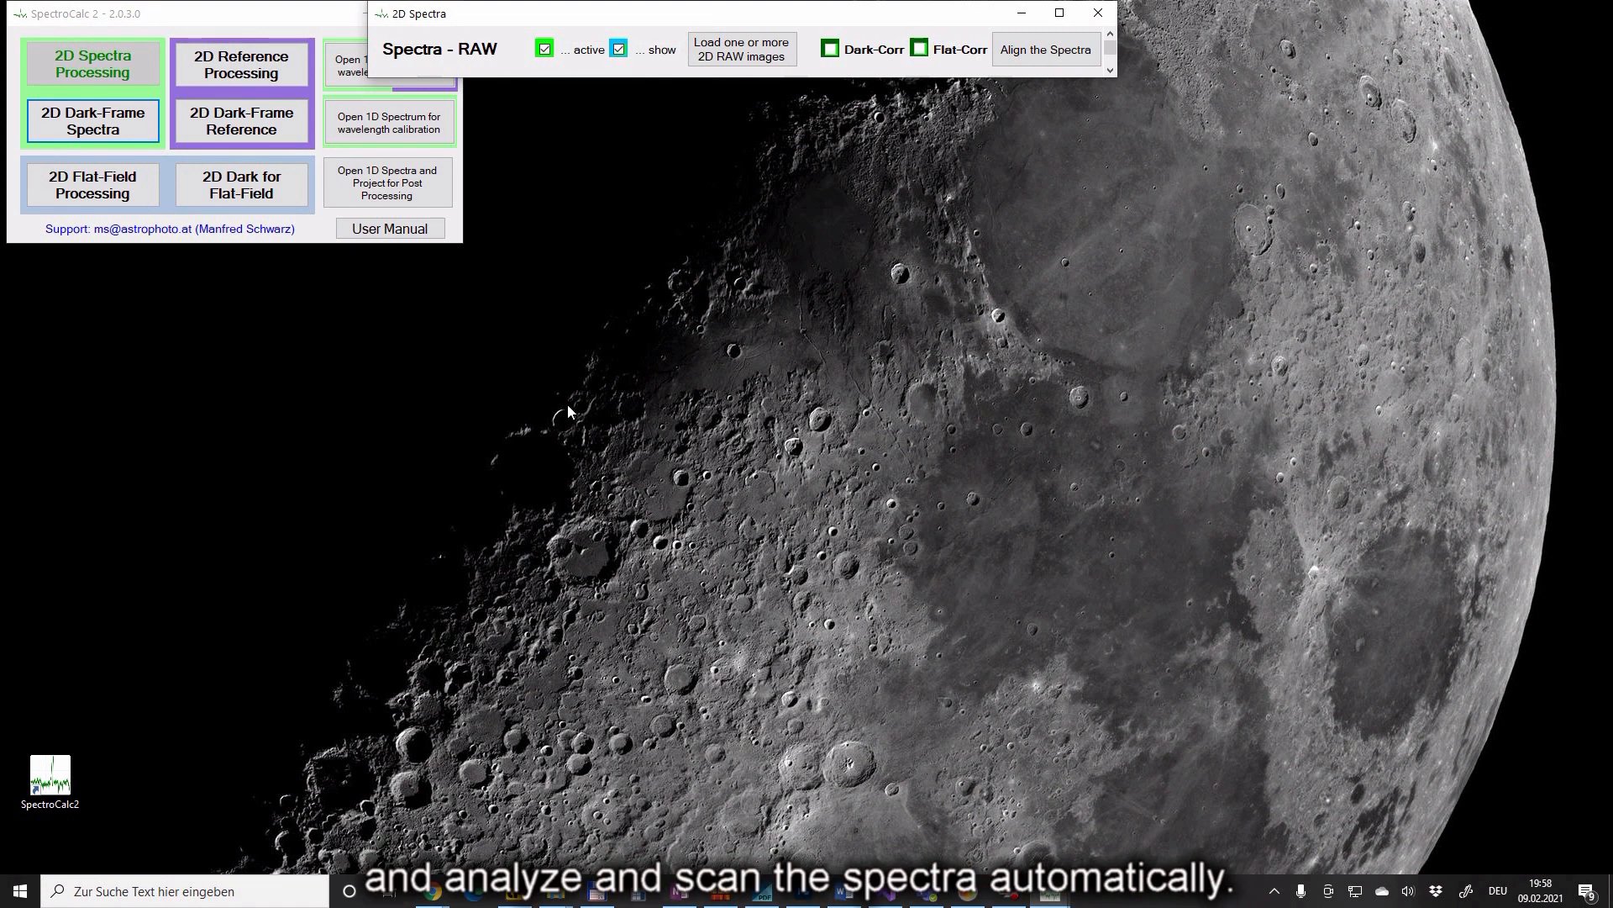
pyautogui.click(153, 134)
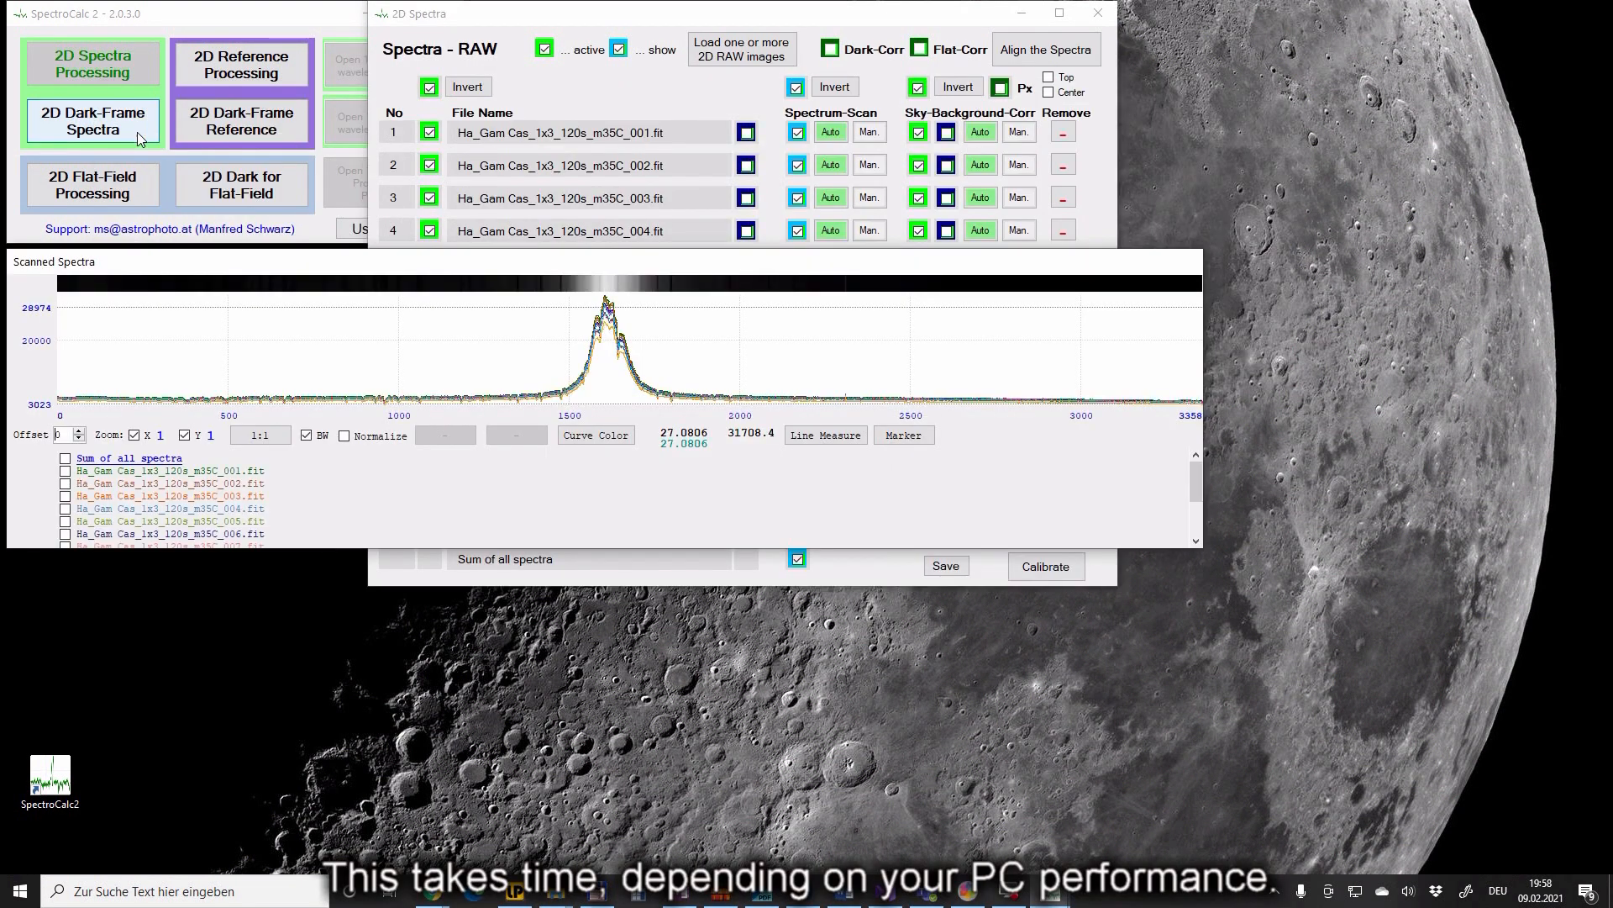
# - Load Dark_1x3__120s_m35_8x.fit as the spectra dark and save it as MasterSpecDark.fit
pyautogui.click(138, 133)
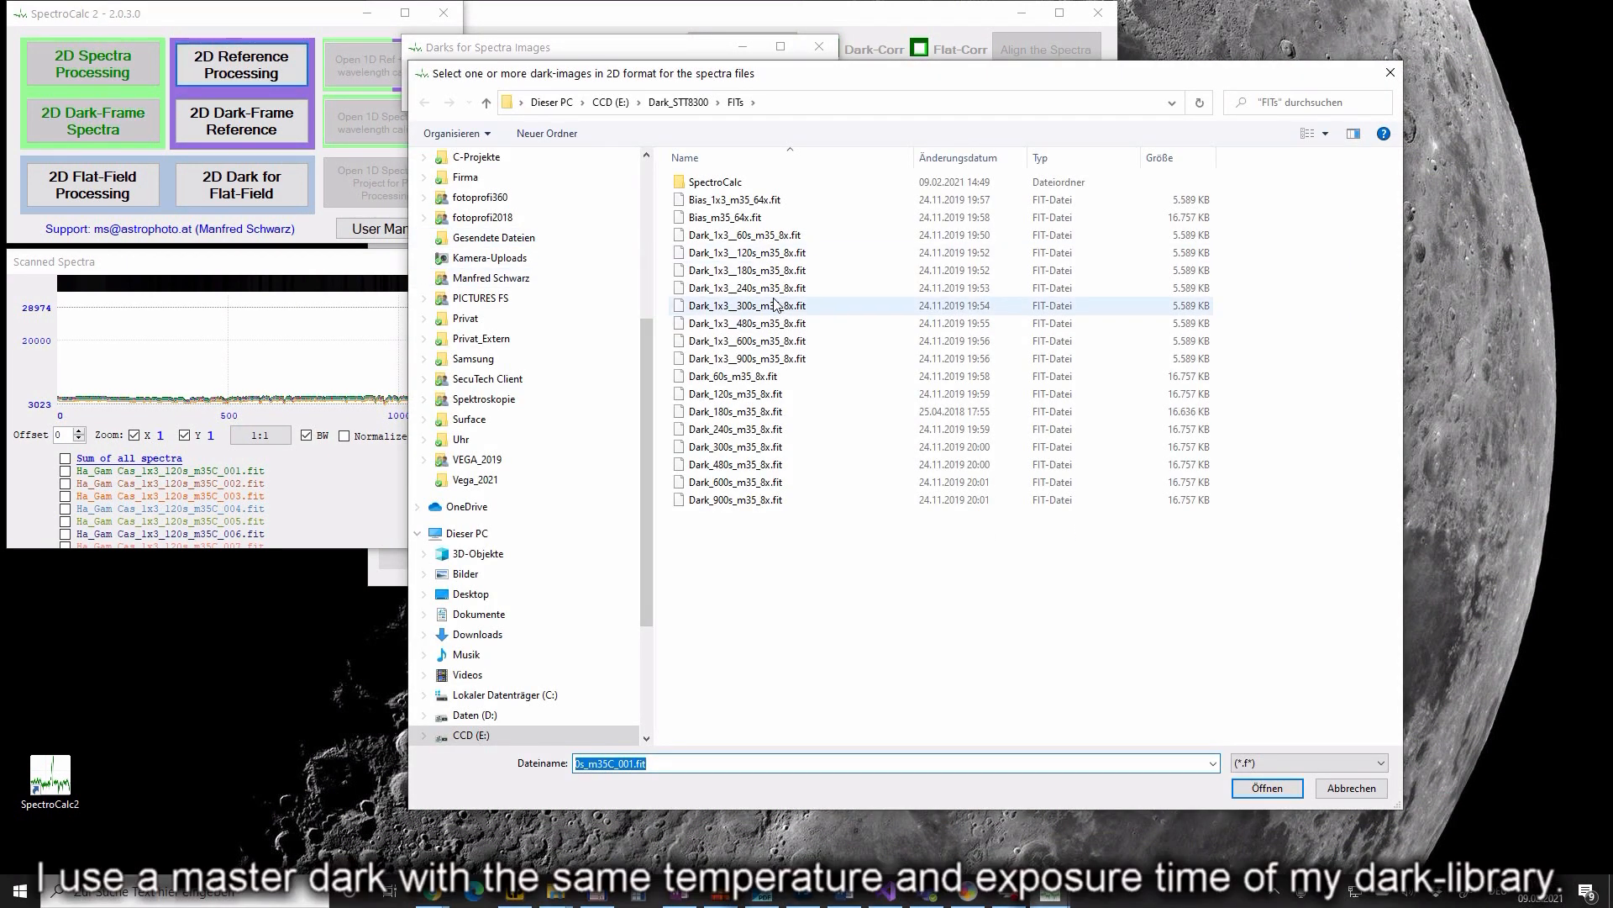
pyautogui.click(768, 253)
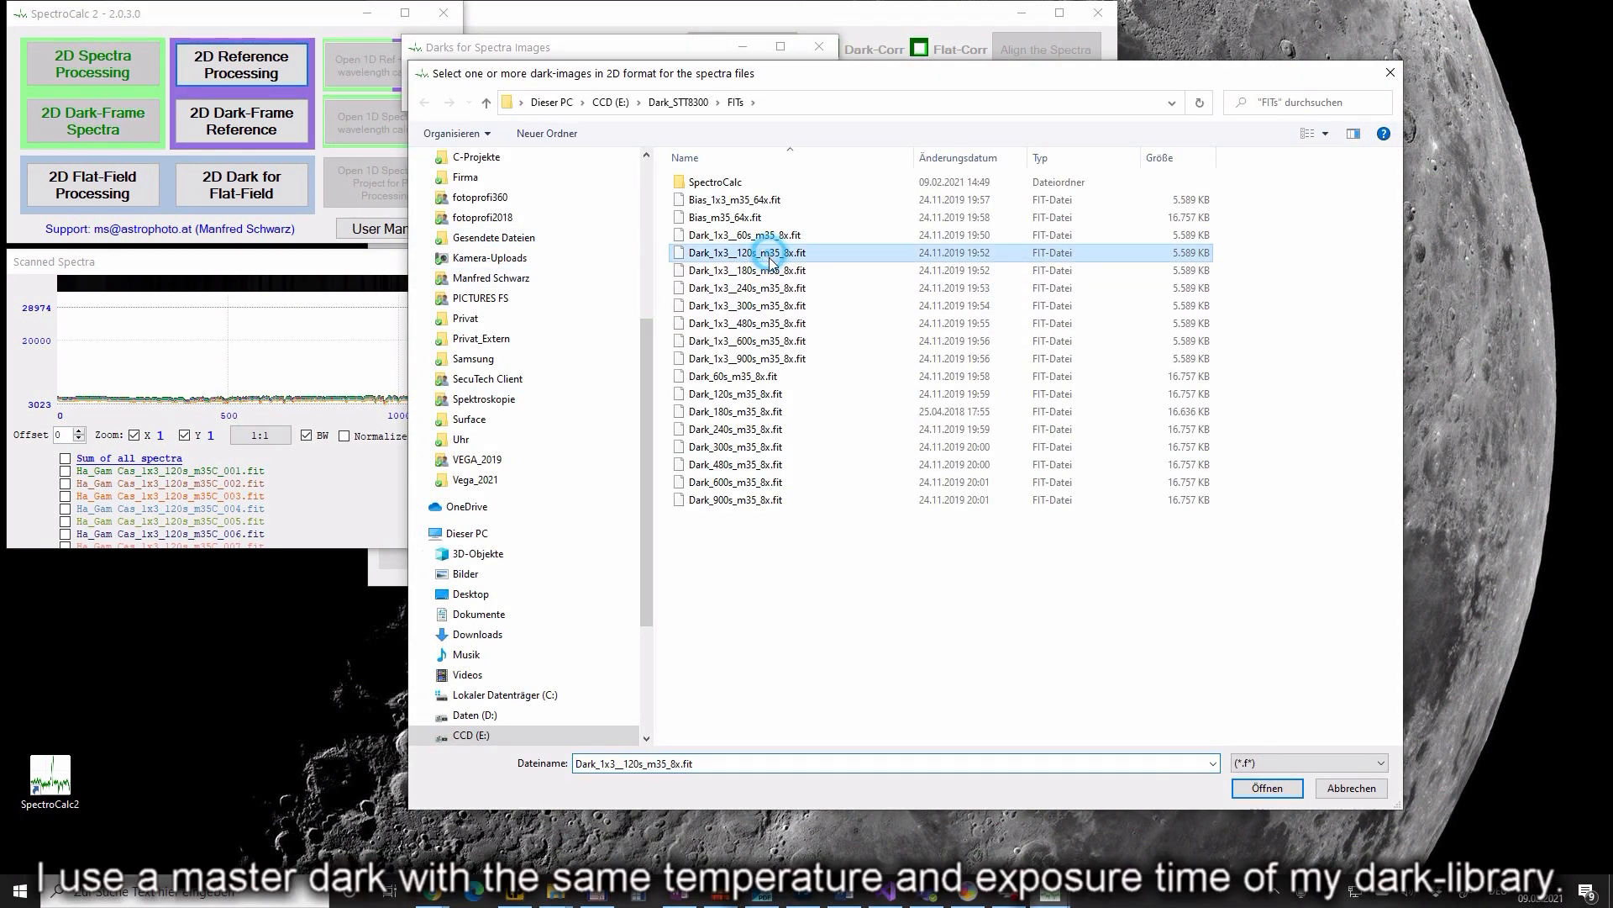
pyautogui.click(1267, 790)
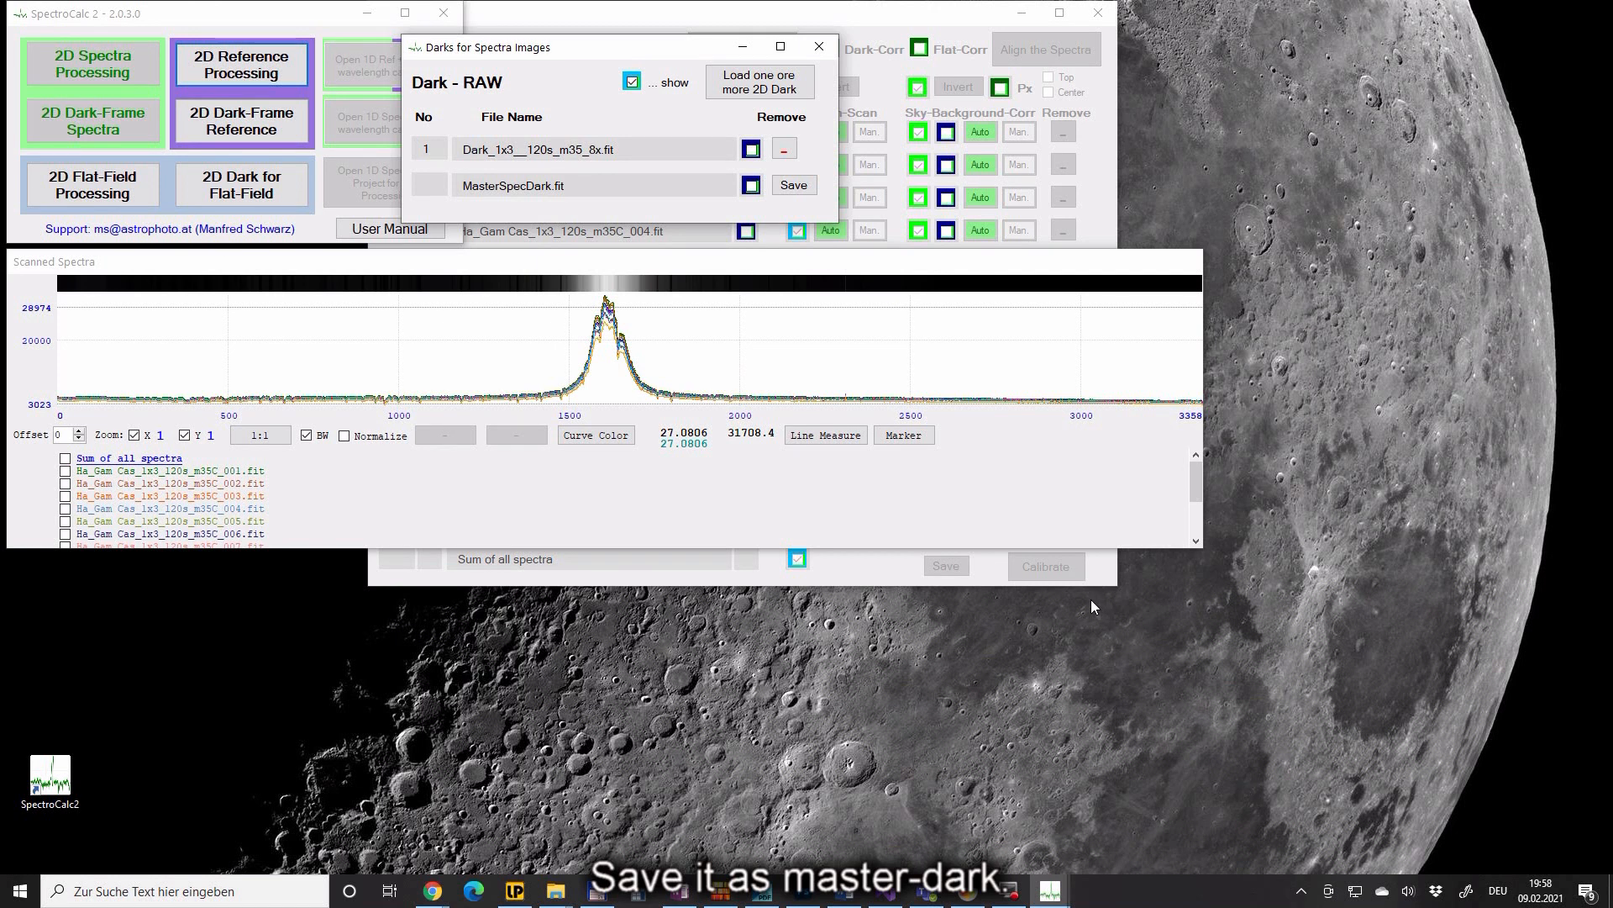
pyautogui.click(794, 185)
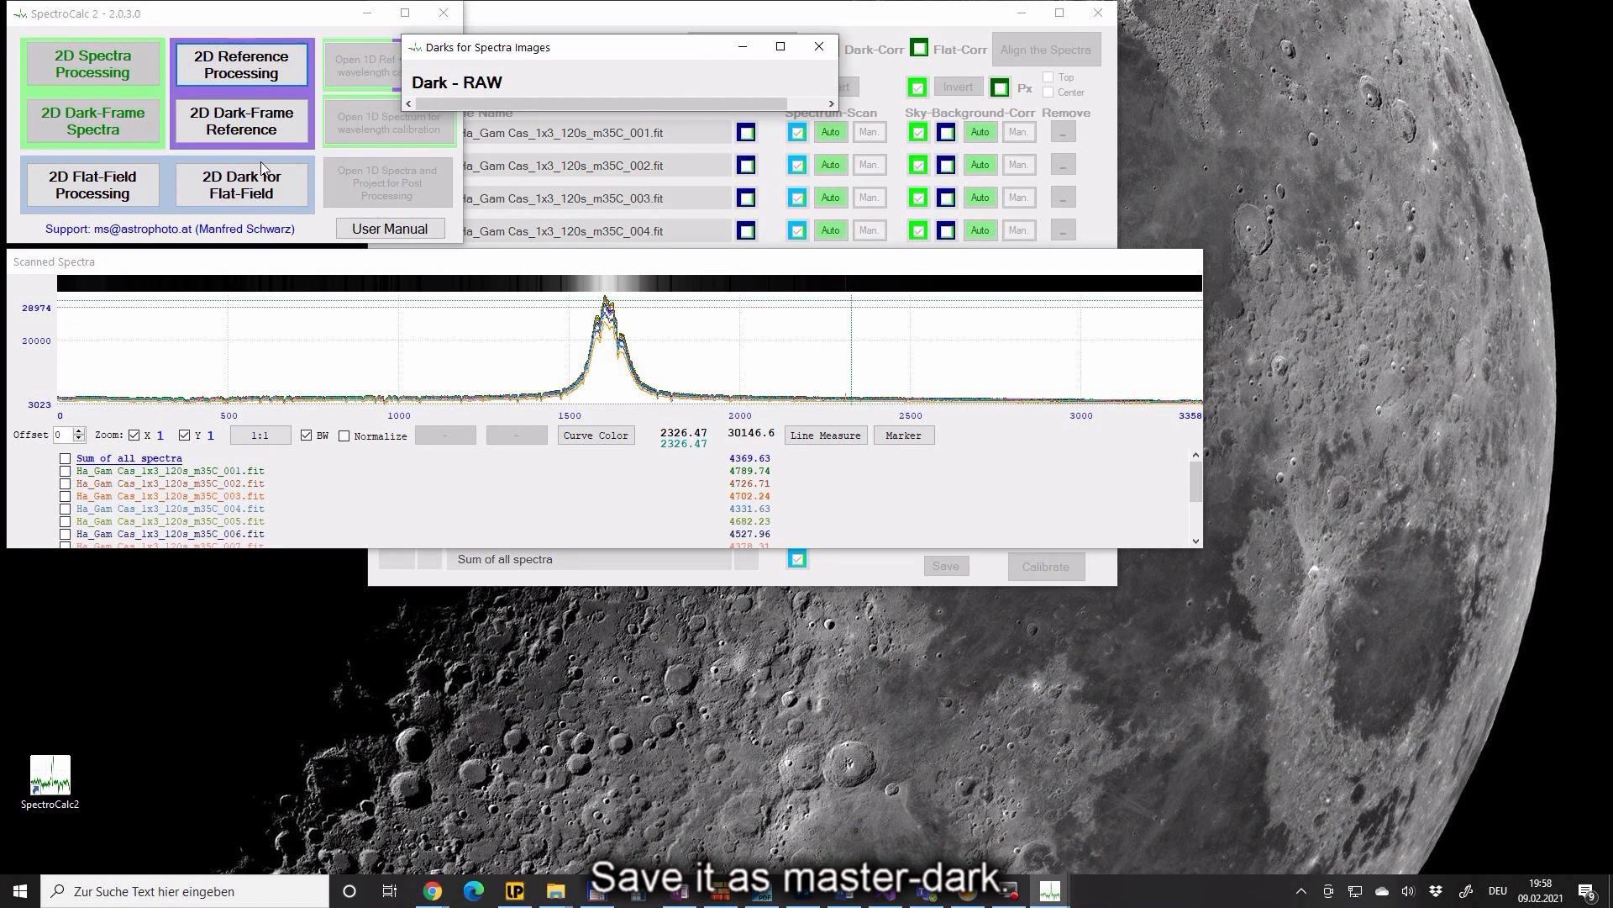
# - Load the Flat_1x3_21s08_m35C flat-field files 001–016 from the Flat folder
pyautogui.click(139, 193)
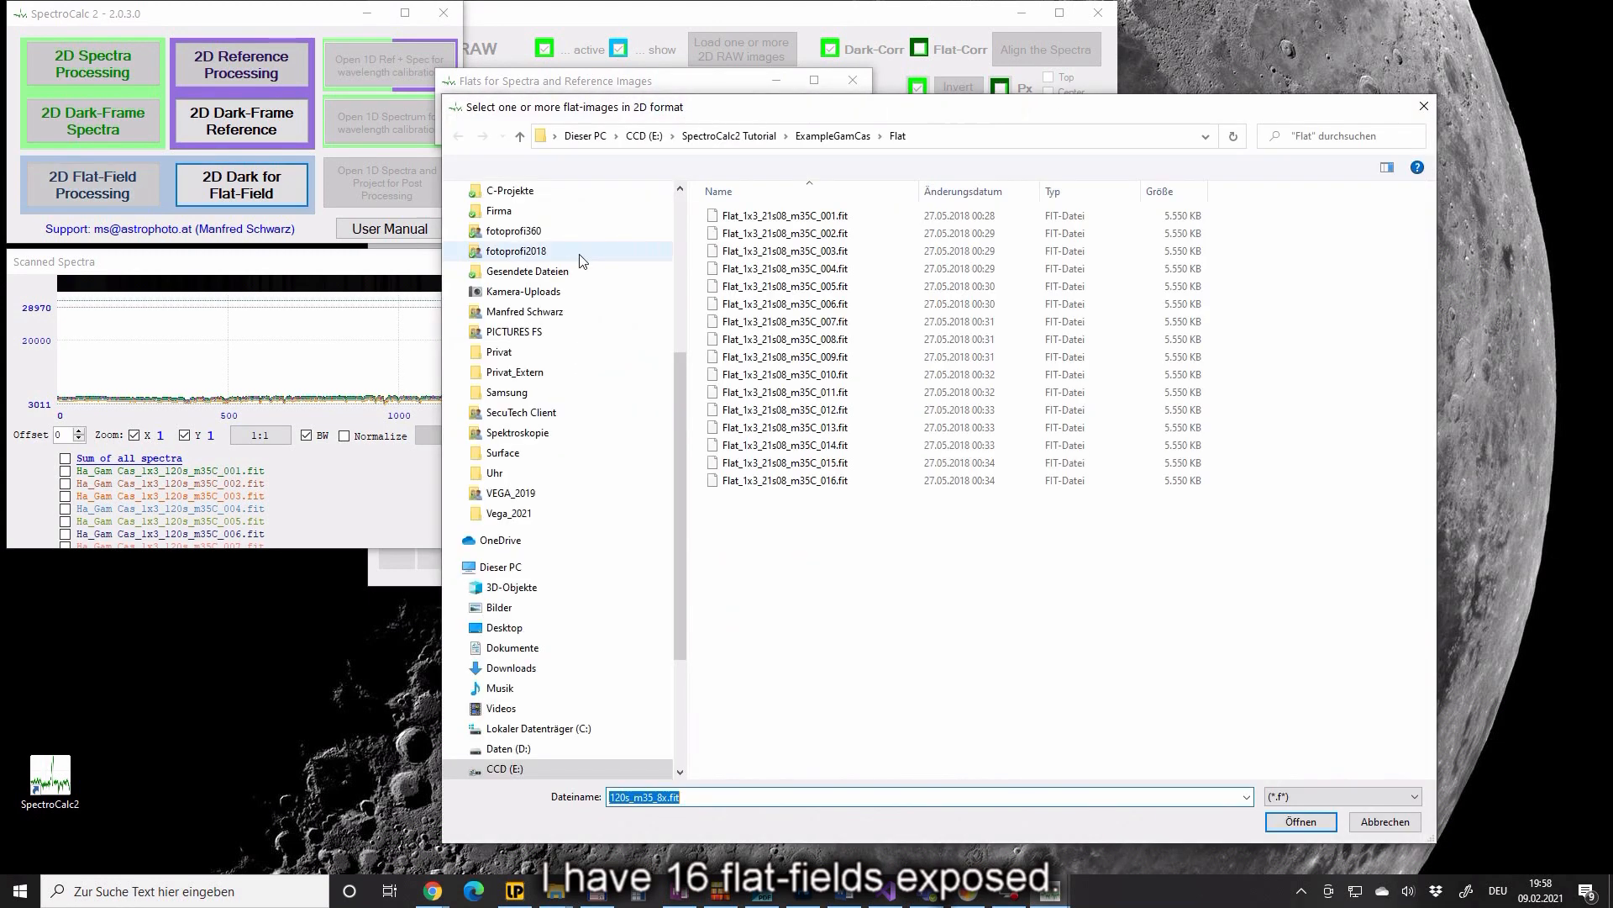
pyautogui.click(765, 216)
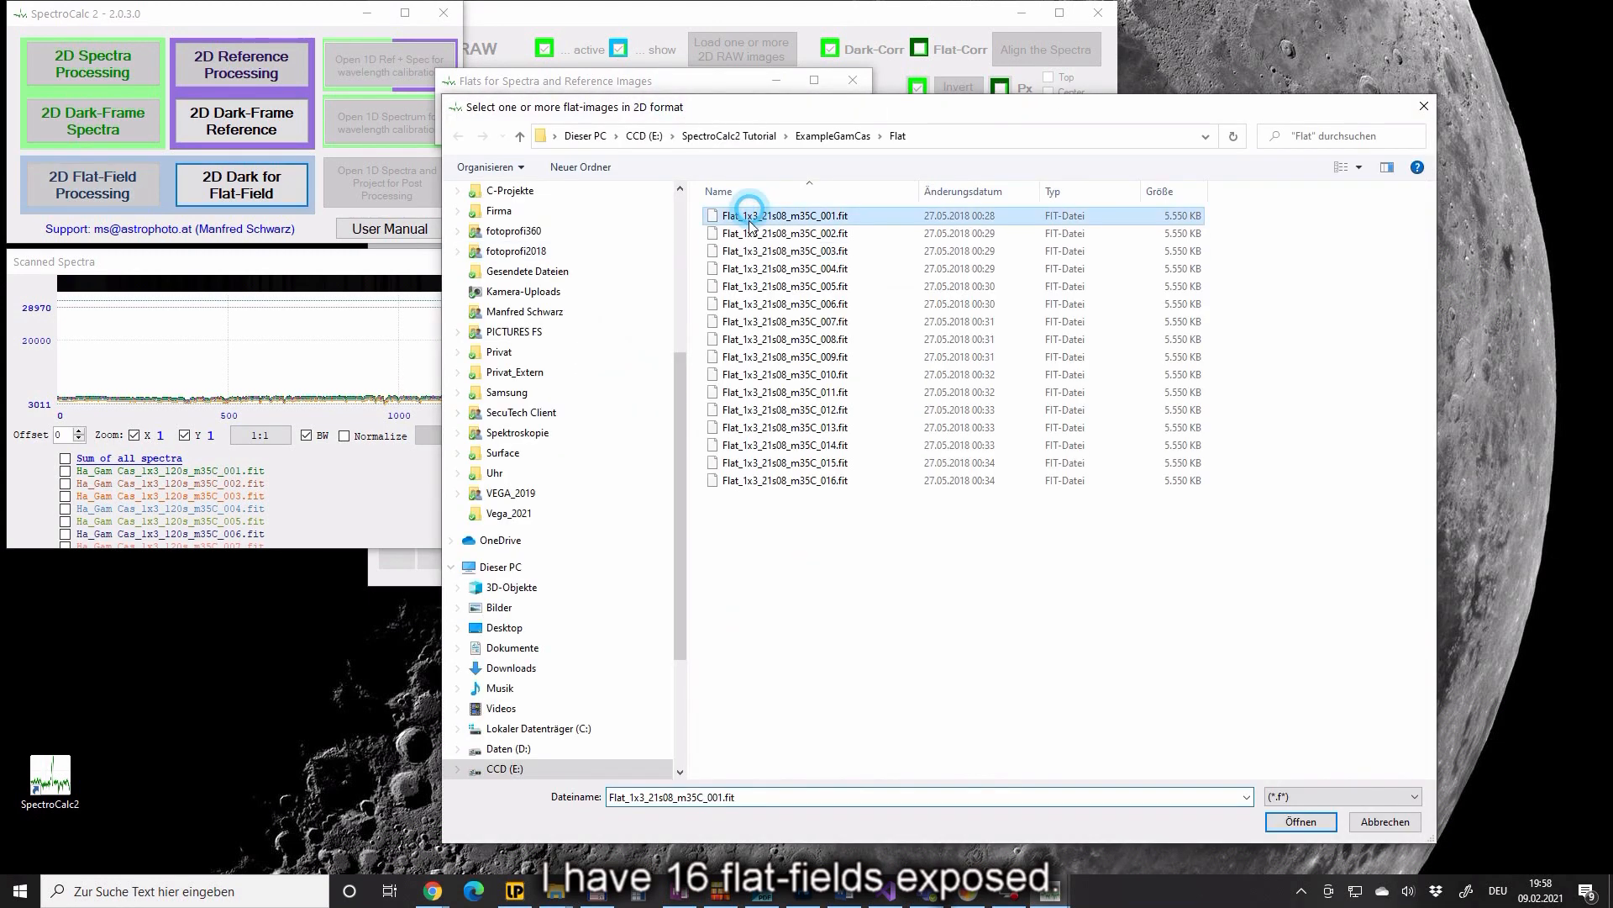
pyautogui.keyDown('shift'); pyautogui.click(766, 482); pyautogui.keyUp('shift')
pyautogui.click(1316, 830)
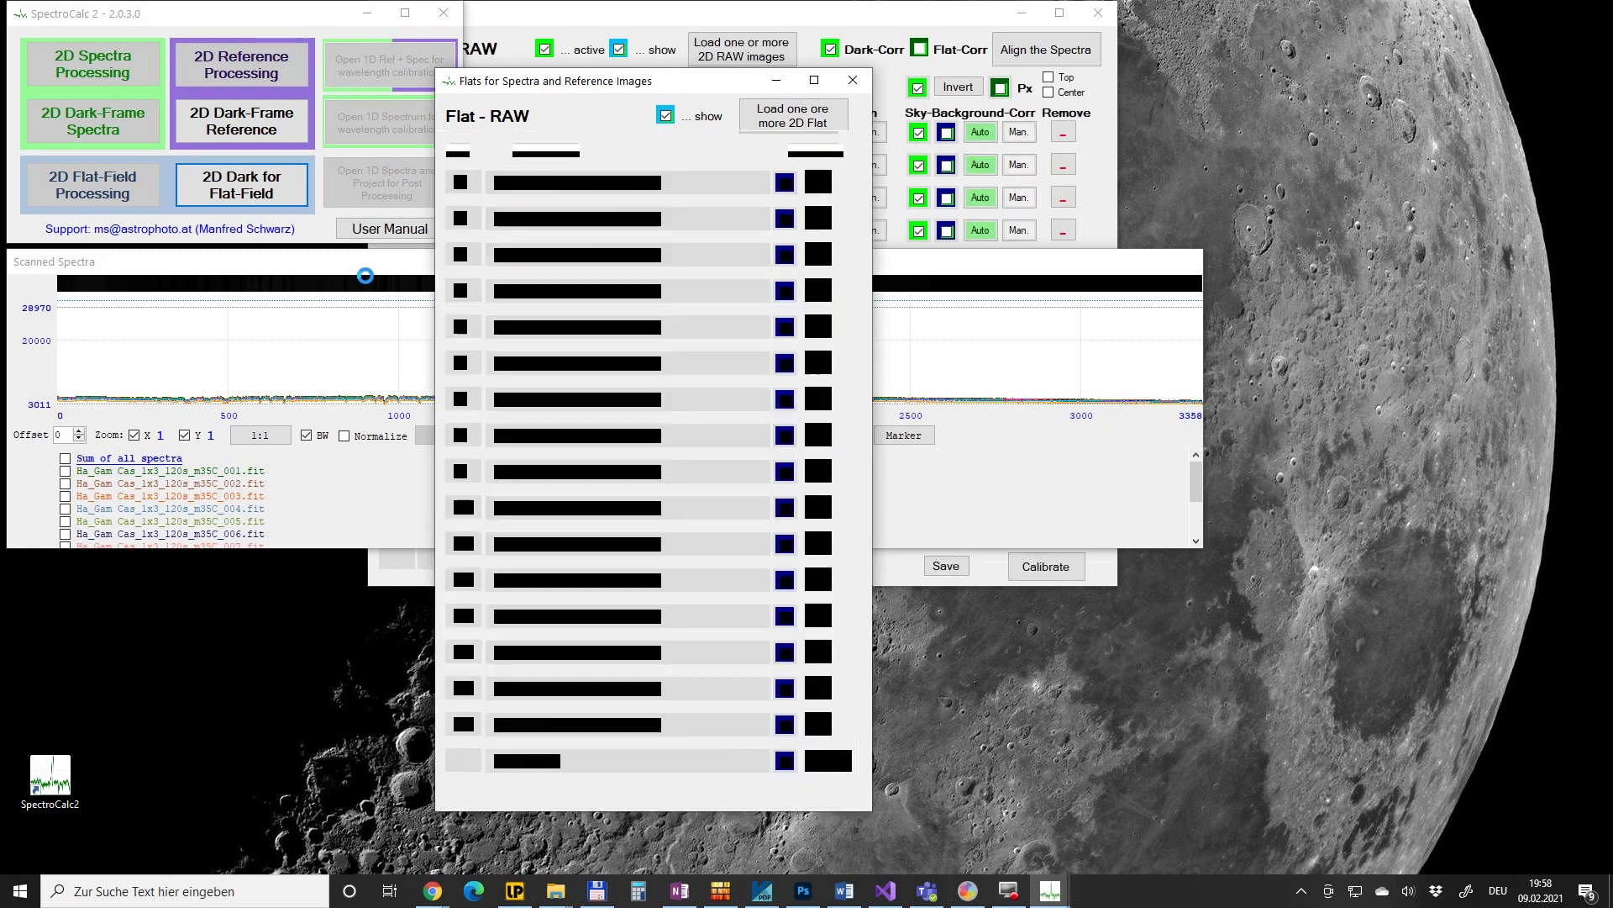
# - Use Bias_1x3_m35_64x.fit as the flats' dark, then save that master dark and MasterFlat.fit
pyautogui.click(286, 188)
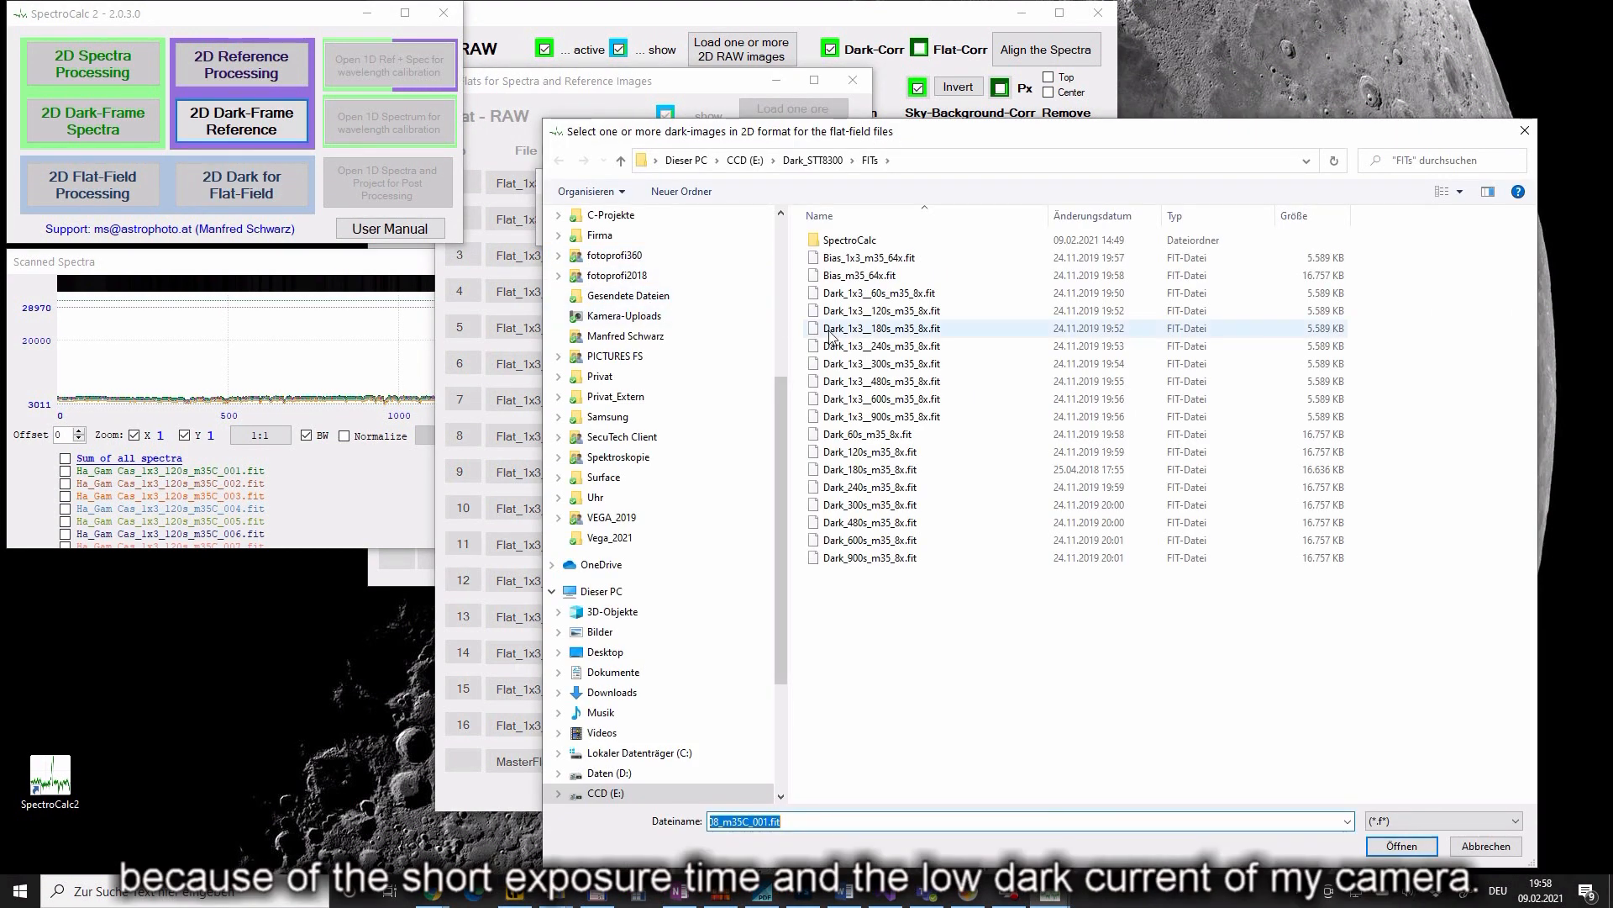
pyautogui.click(863, 258)
pyautogui.click(1401, 846)
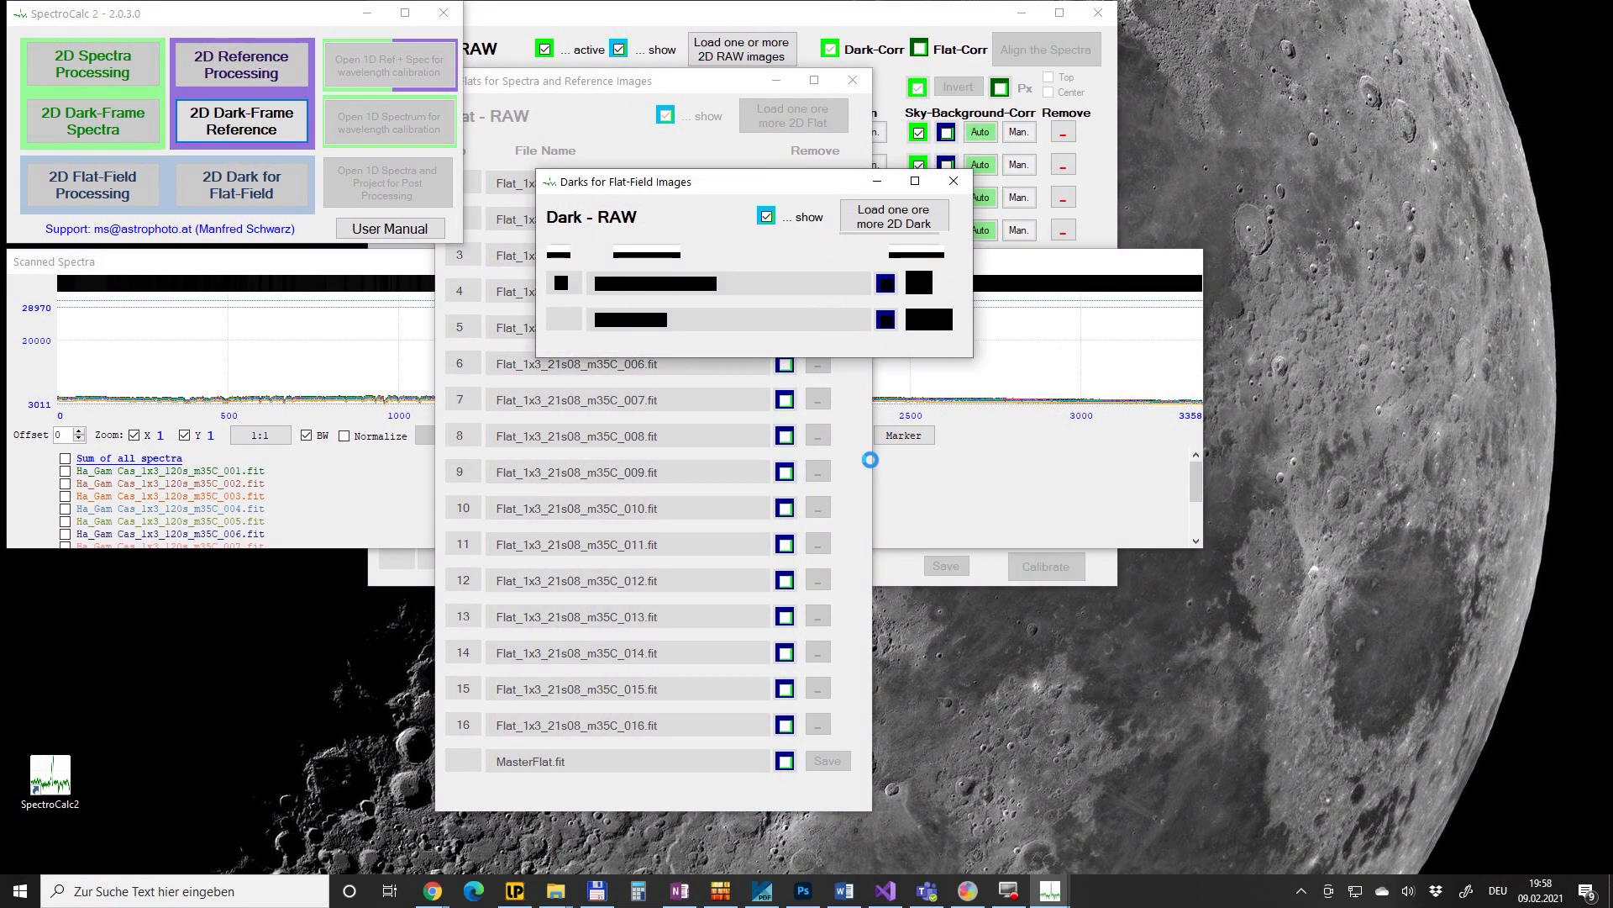
pyautogui.click(925, 321)
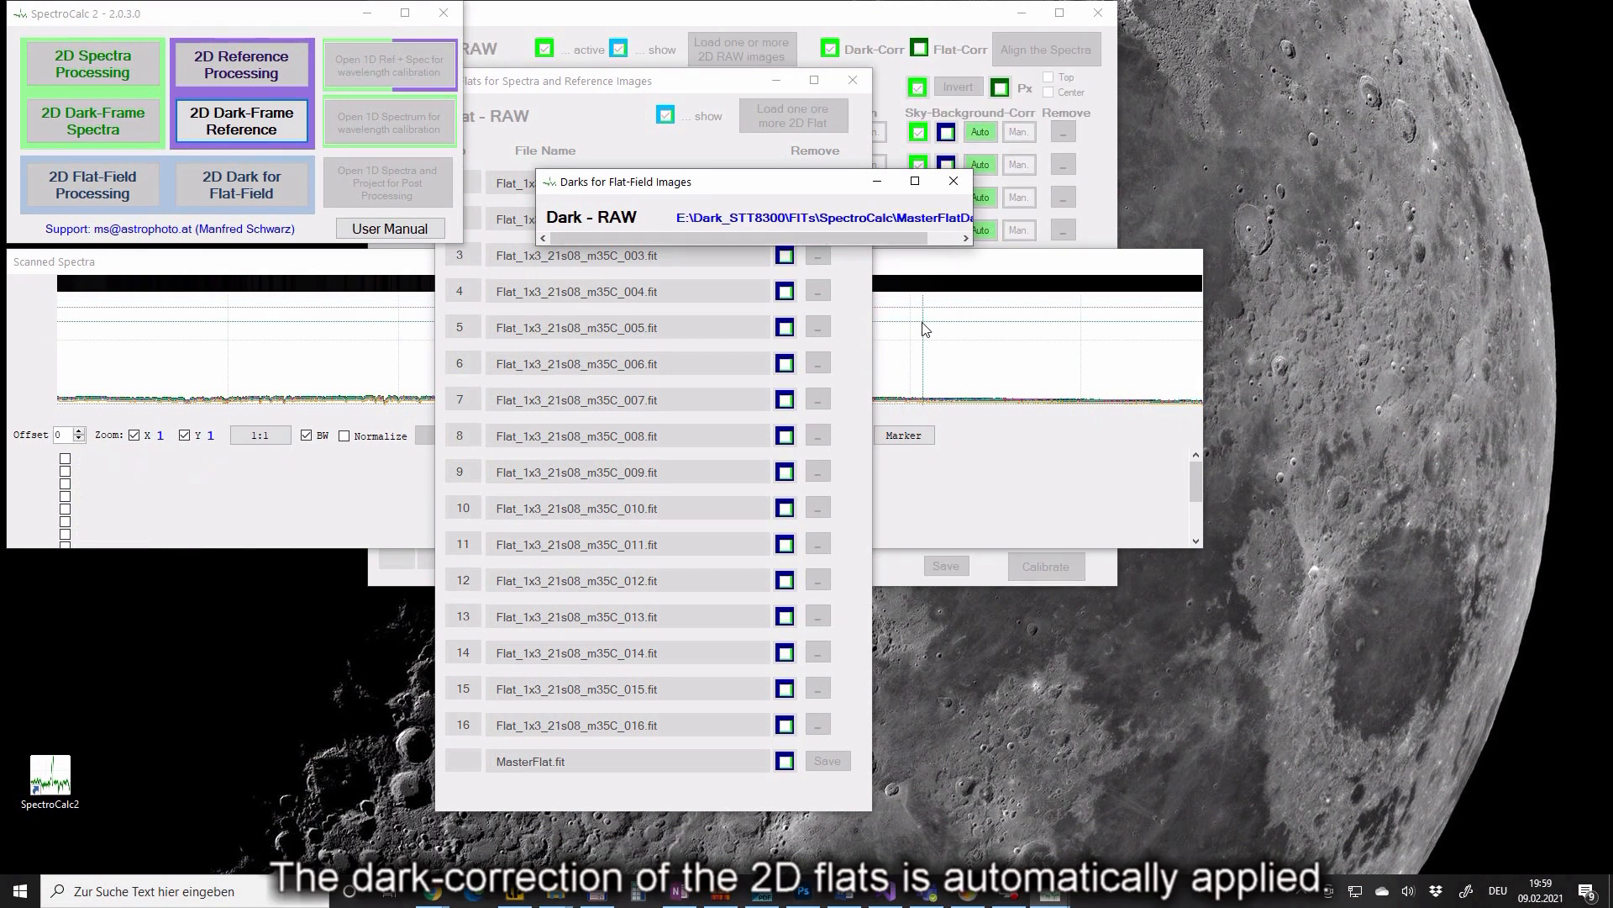
pyautogui.click(827, 761)
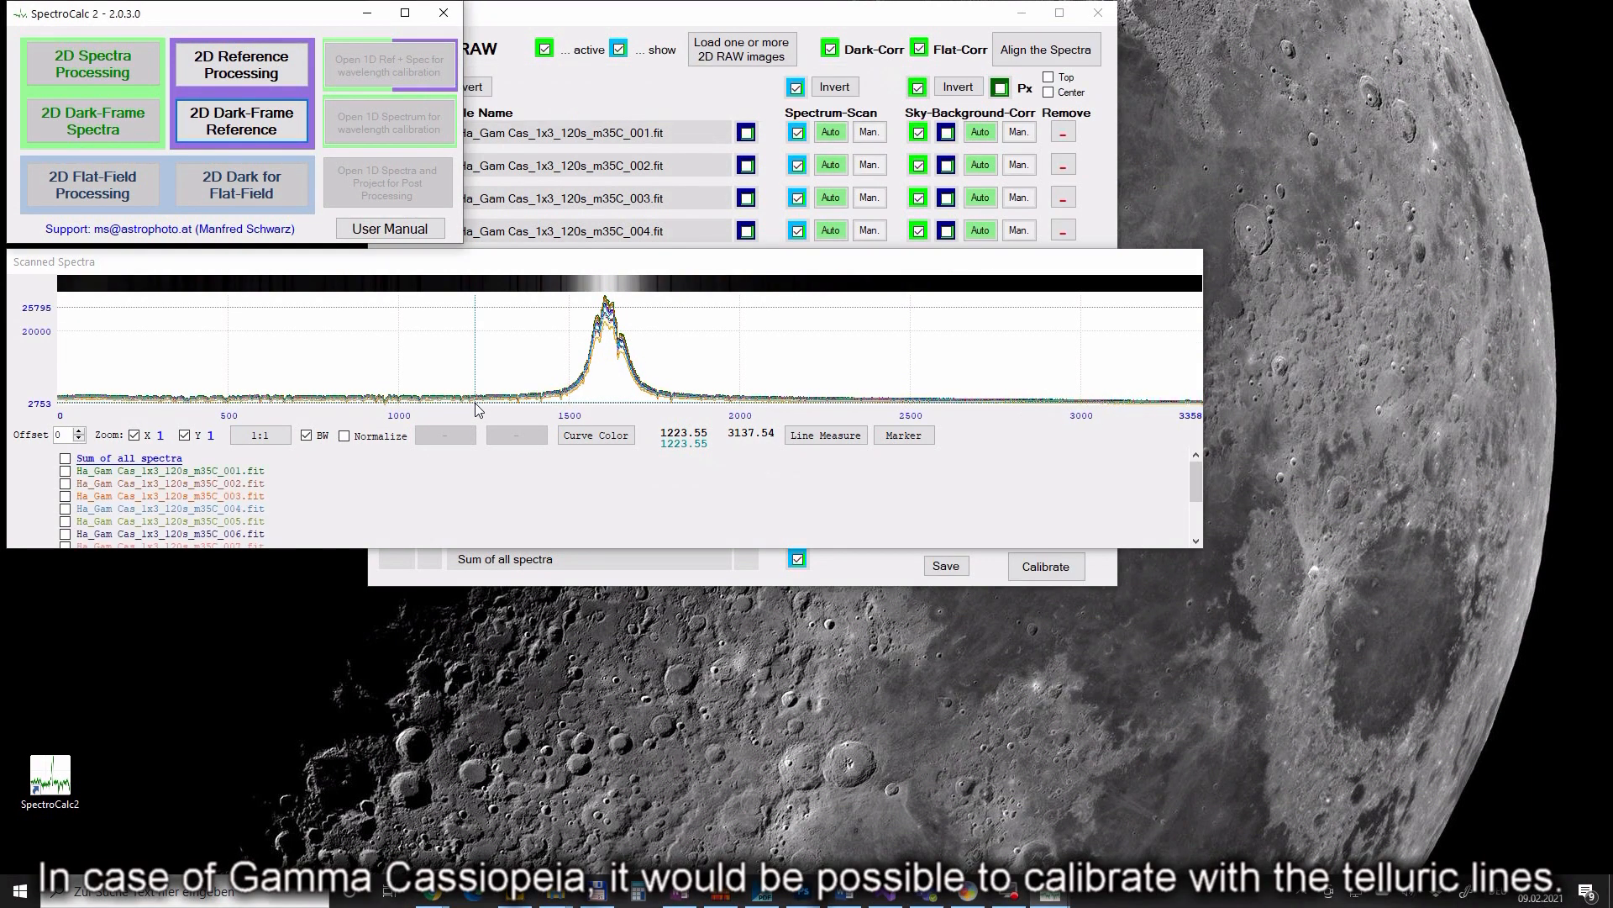
# - Load the Ha_ArNe_Gam Cas argon-neon reference files 001–013
pyautogui.click(265, 68)
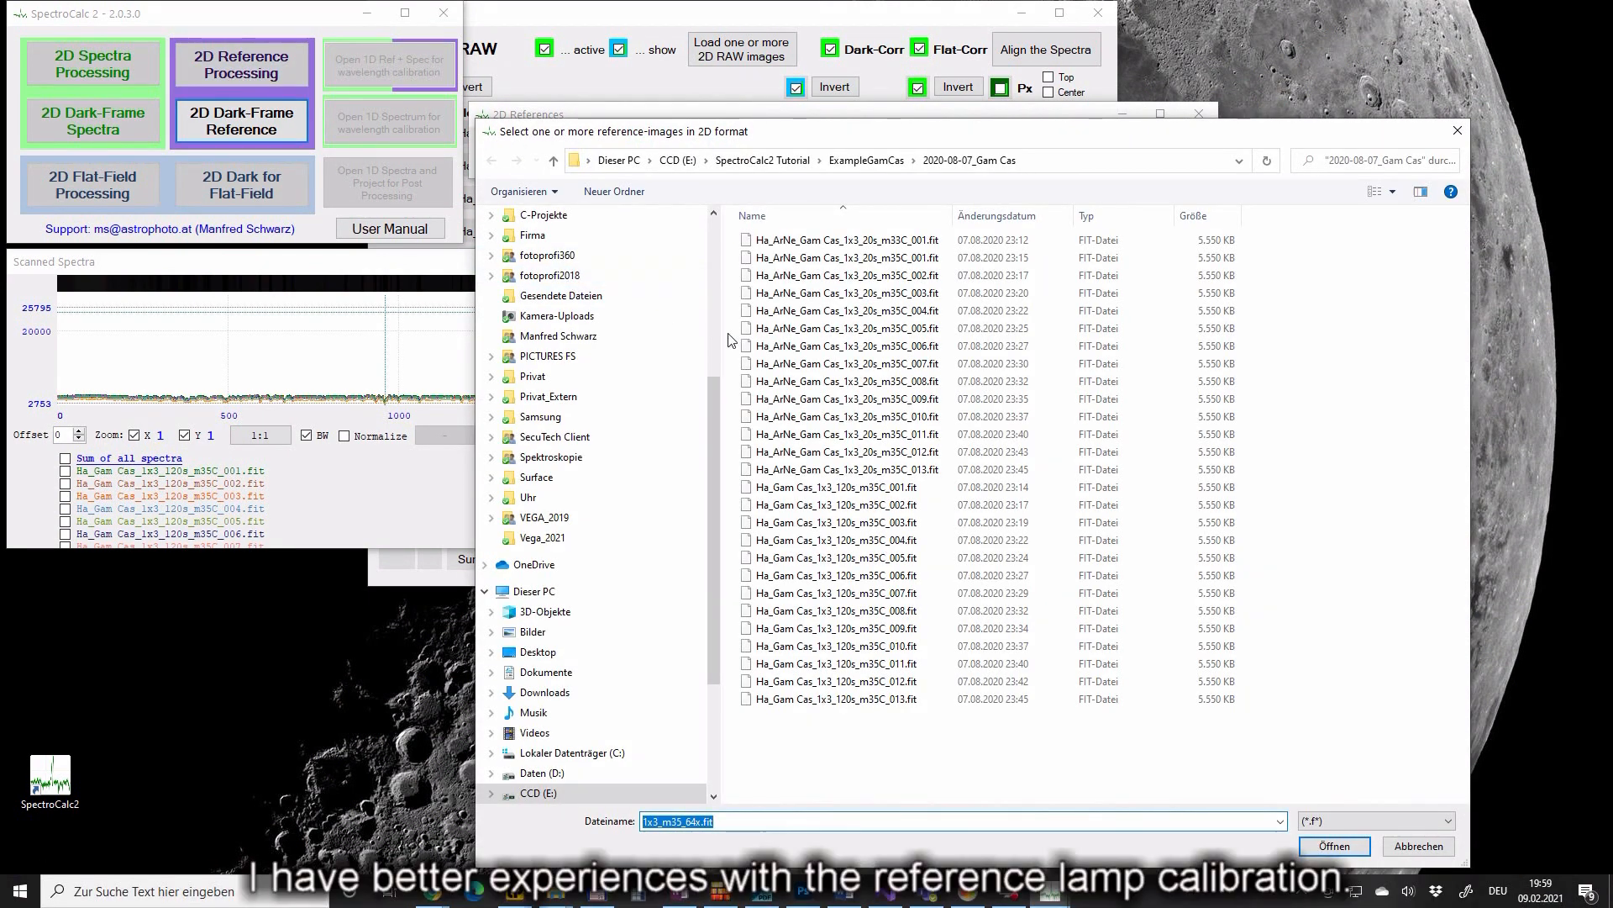
pyautogui.click(766, 240)
pyautogui.keyDown('shift'); pyautogui.click(782, 471); pyautogui.keyUp('shift')
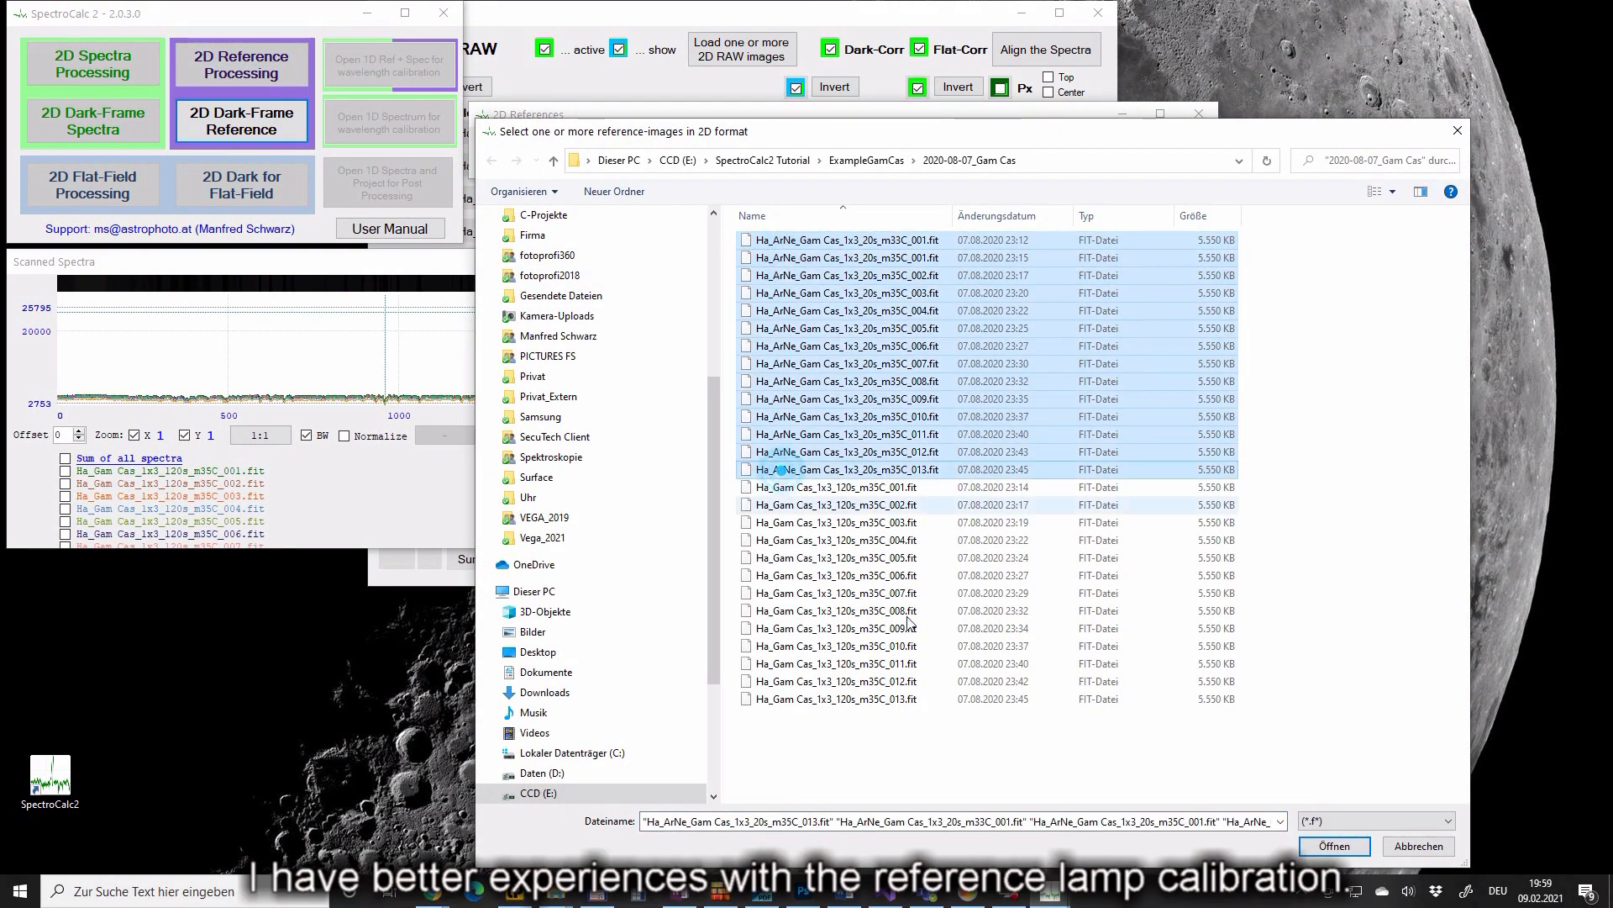
pyautogui.press('Return')
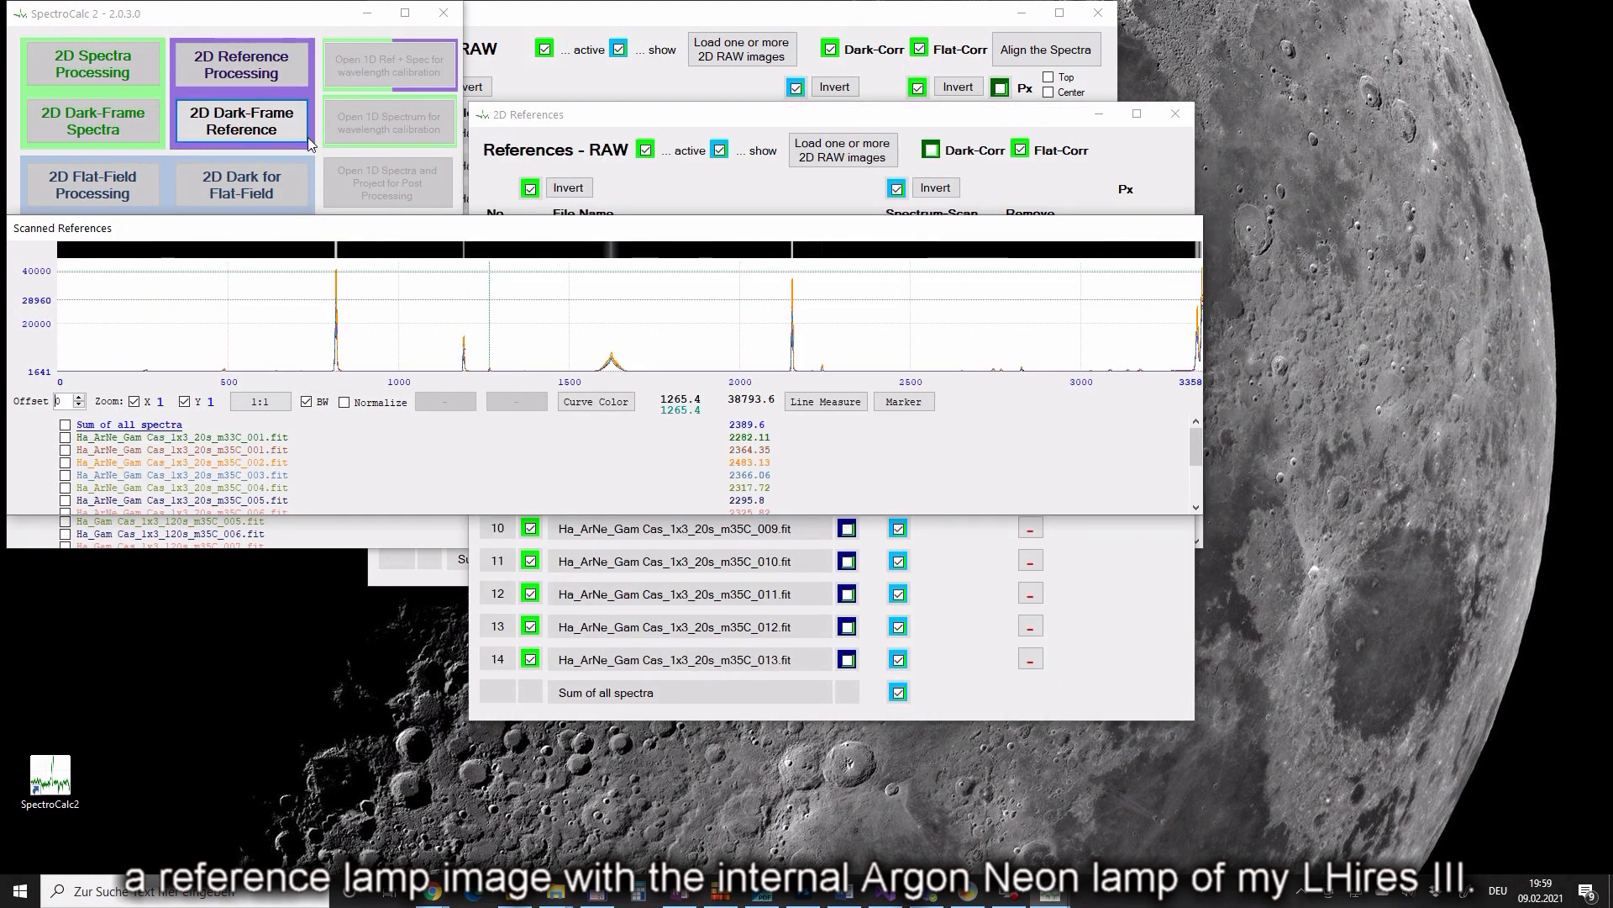
# - Load Bias_1x3_m35_64x.fit as the reference dark and save it as MasterRefDark.fit
pyautogui.click(282, 122)
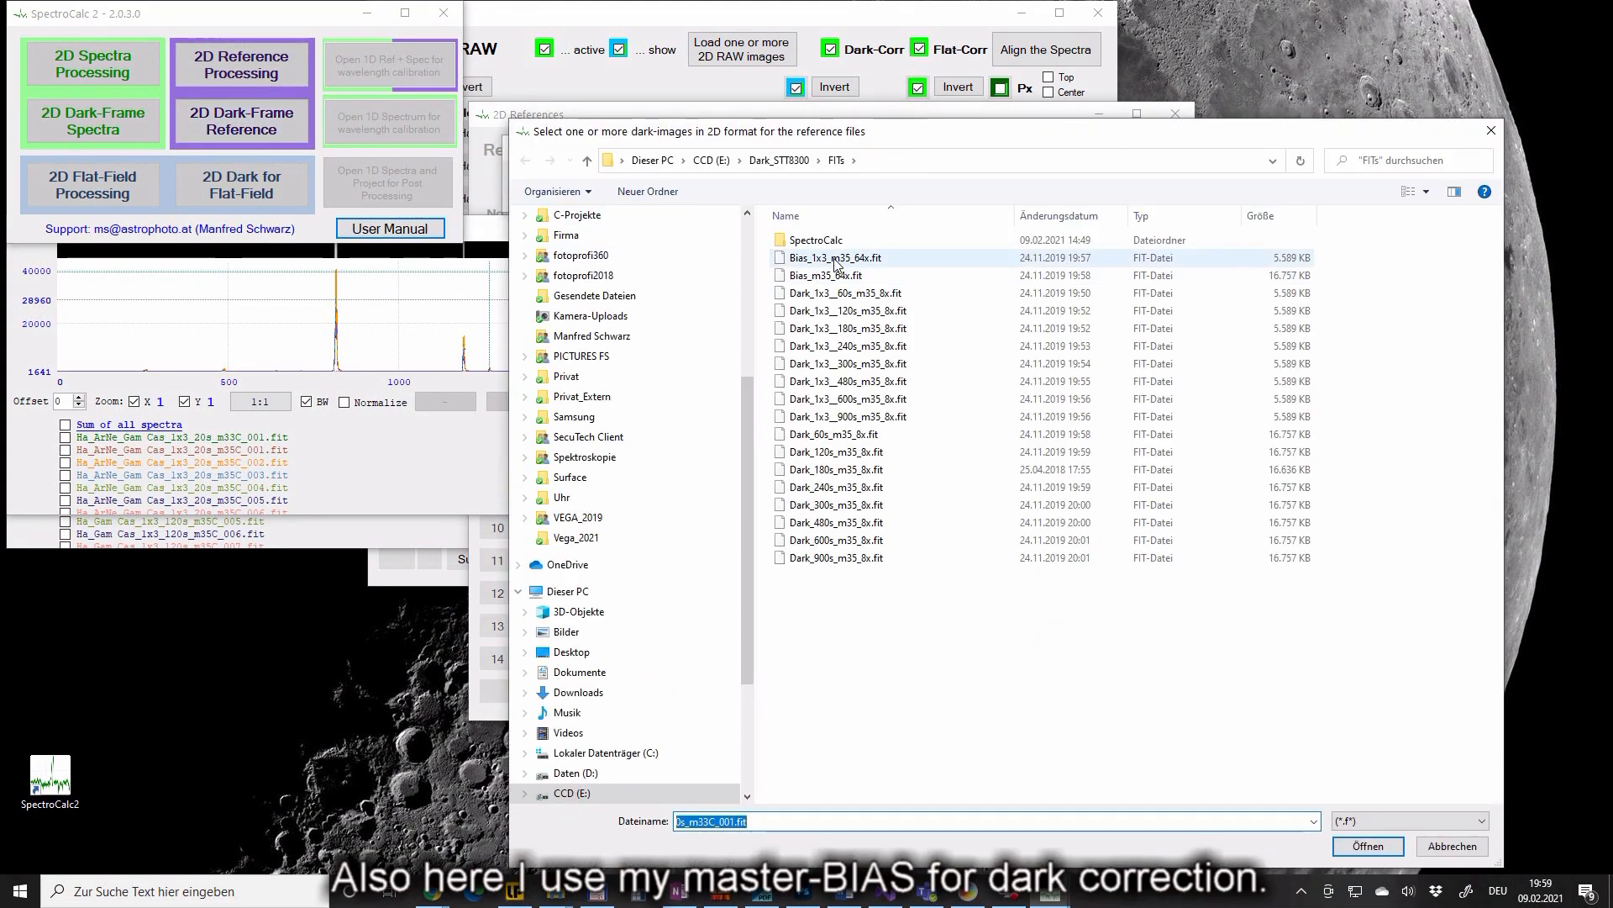
pyautogui.click(836, 258)
pyautogui.click(1368, 845)
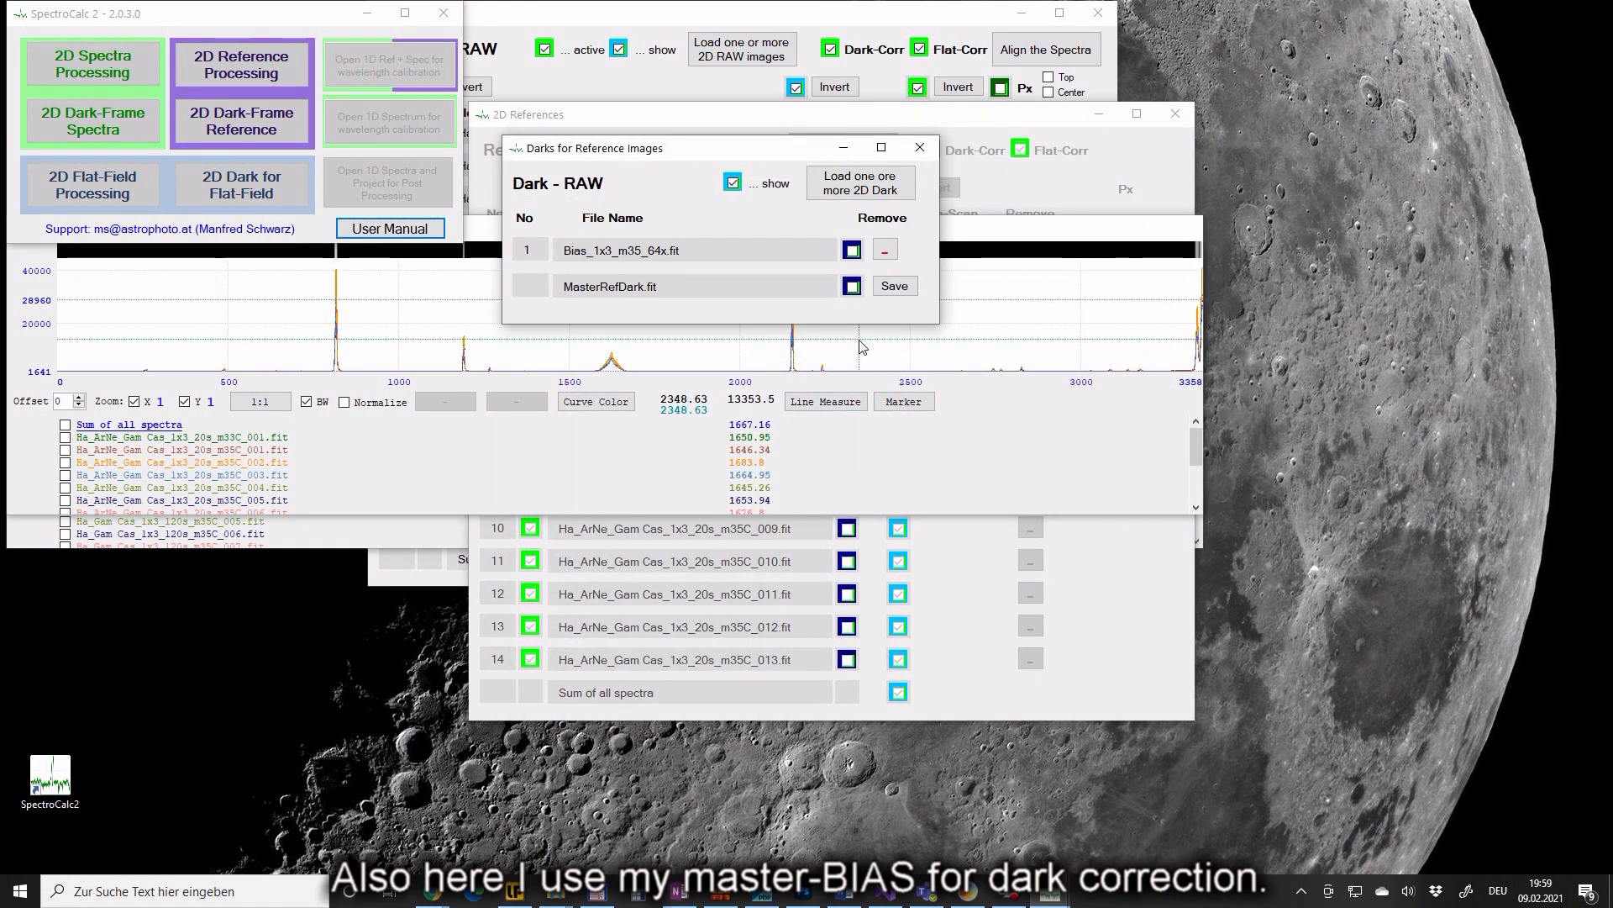
pyautogui.click(896, 286)
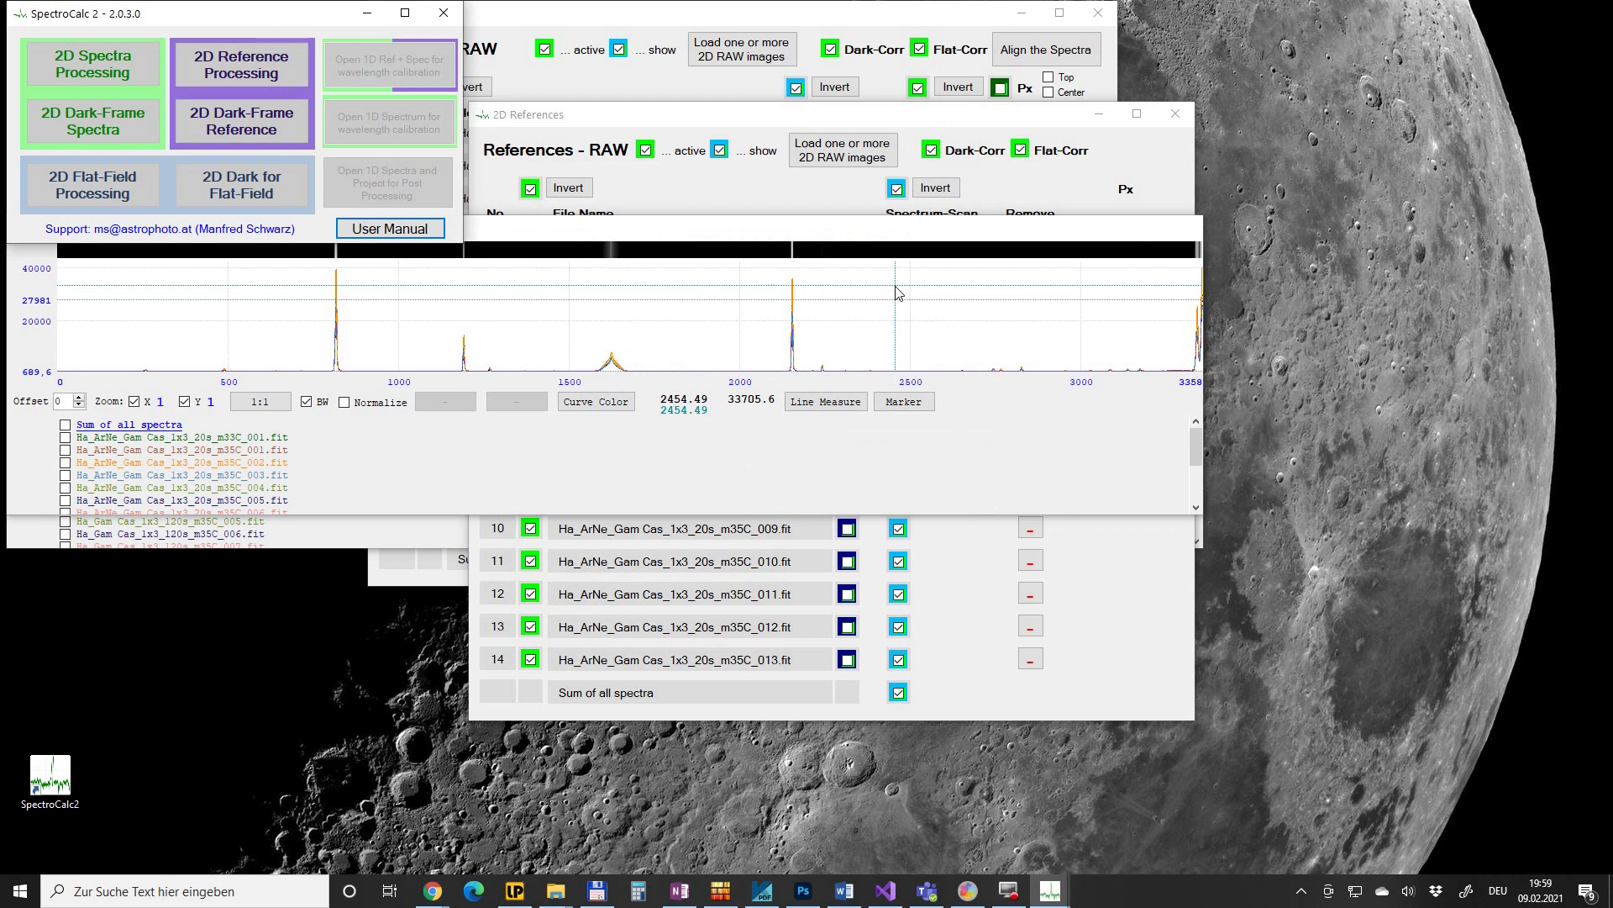
# - Show spectrum 1's 2D image at 8:1, check both scan ends and brighten it
pyautogui.click(833, 299)
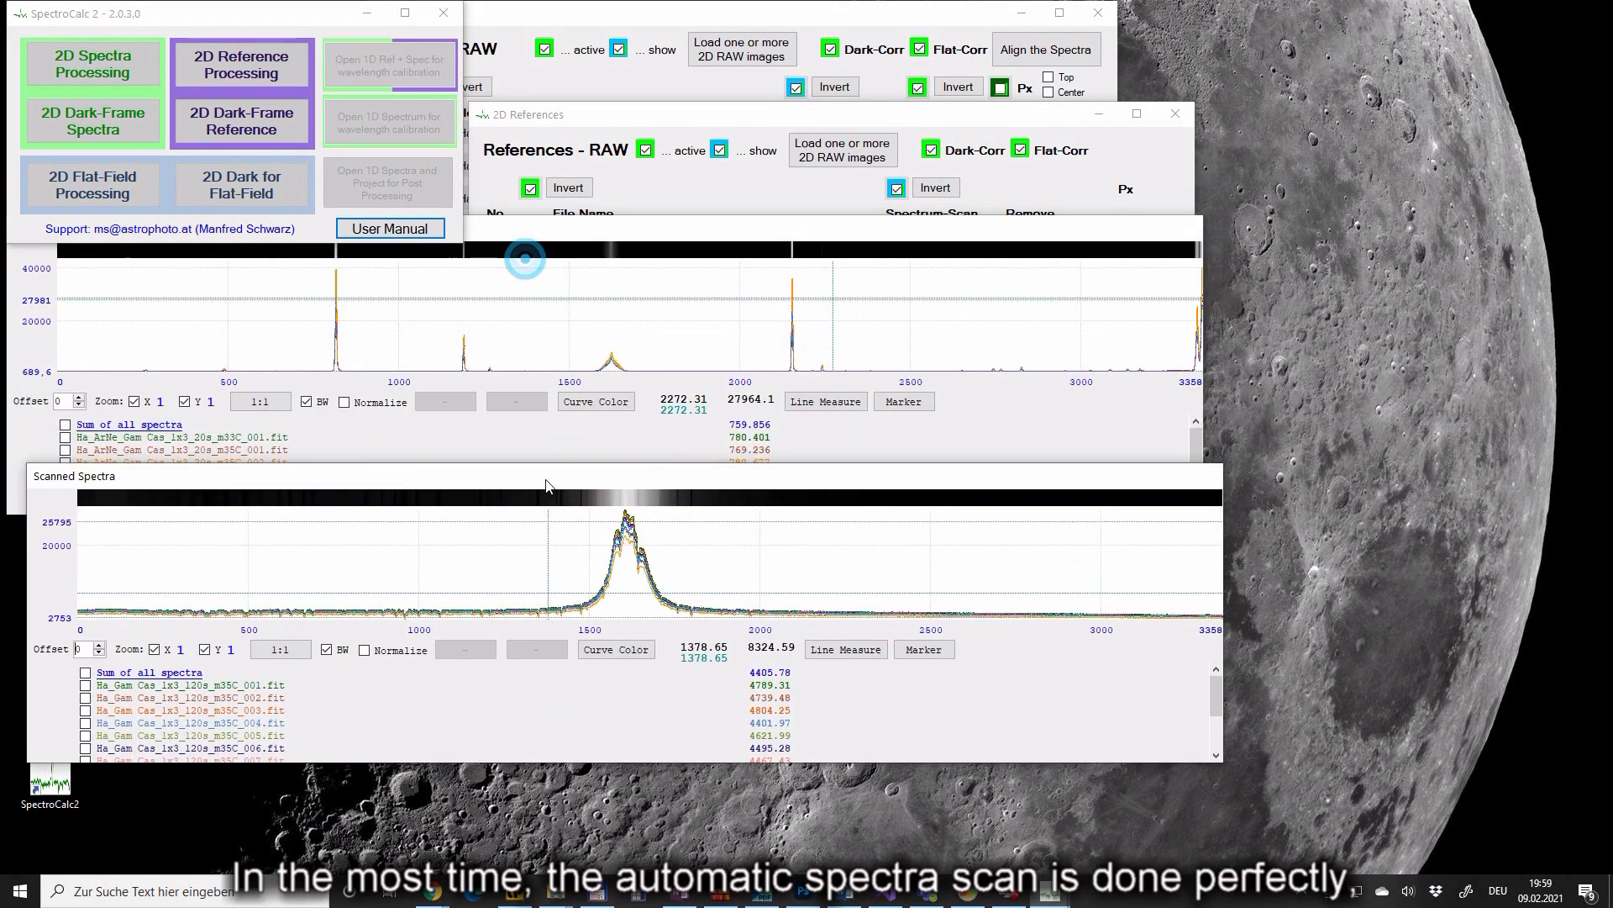
pyautogui.moveTo(1235, 558); pyautogui.dragTo(1425, 478)
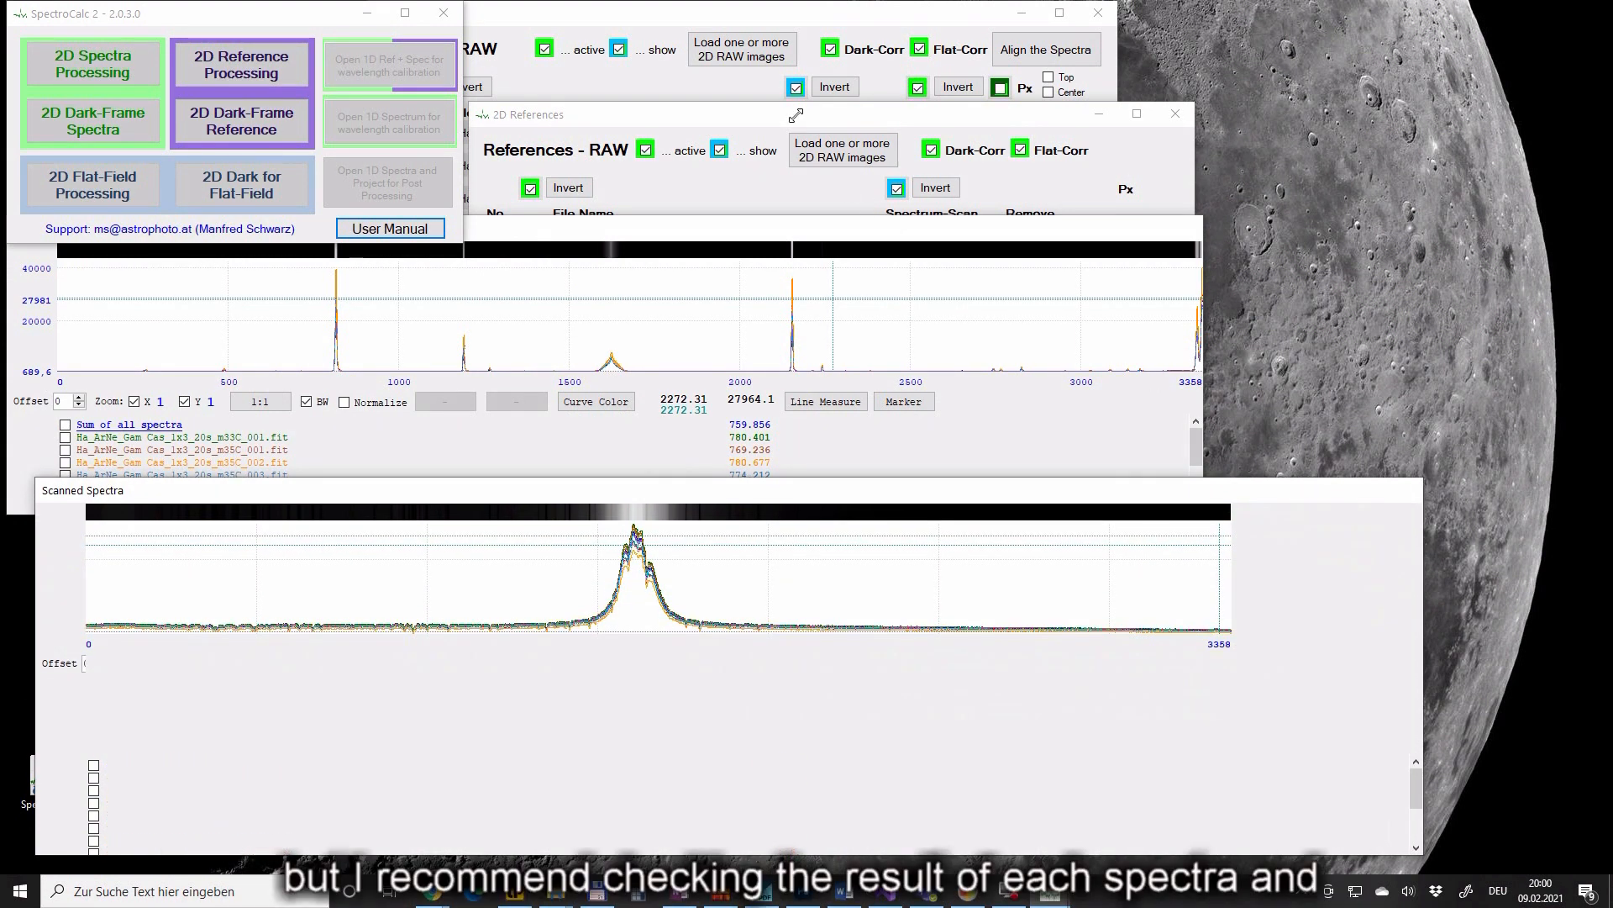
pyautogui.click(760, 22)
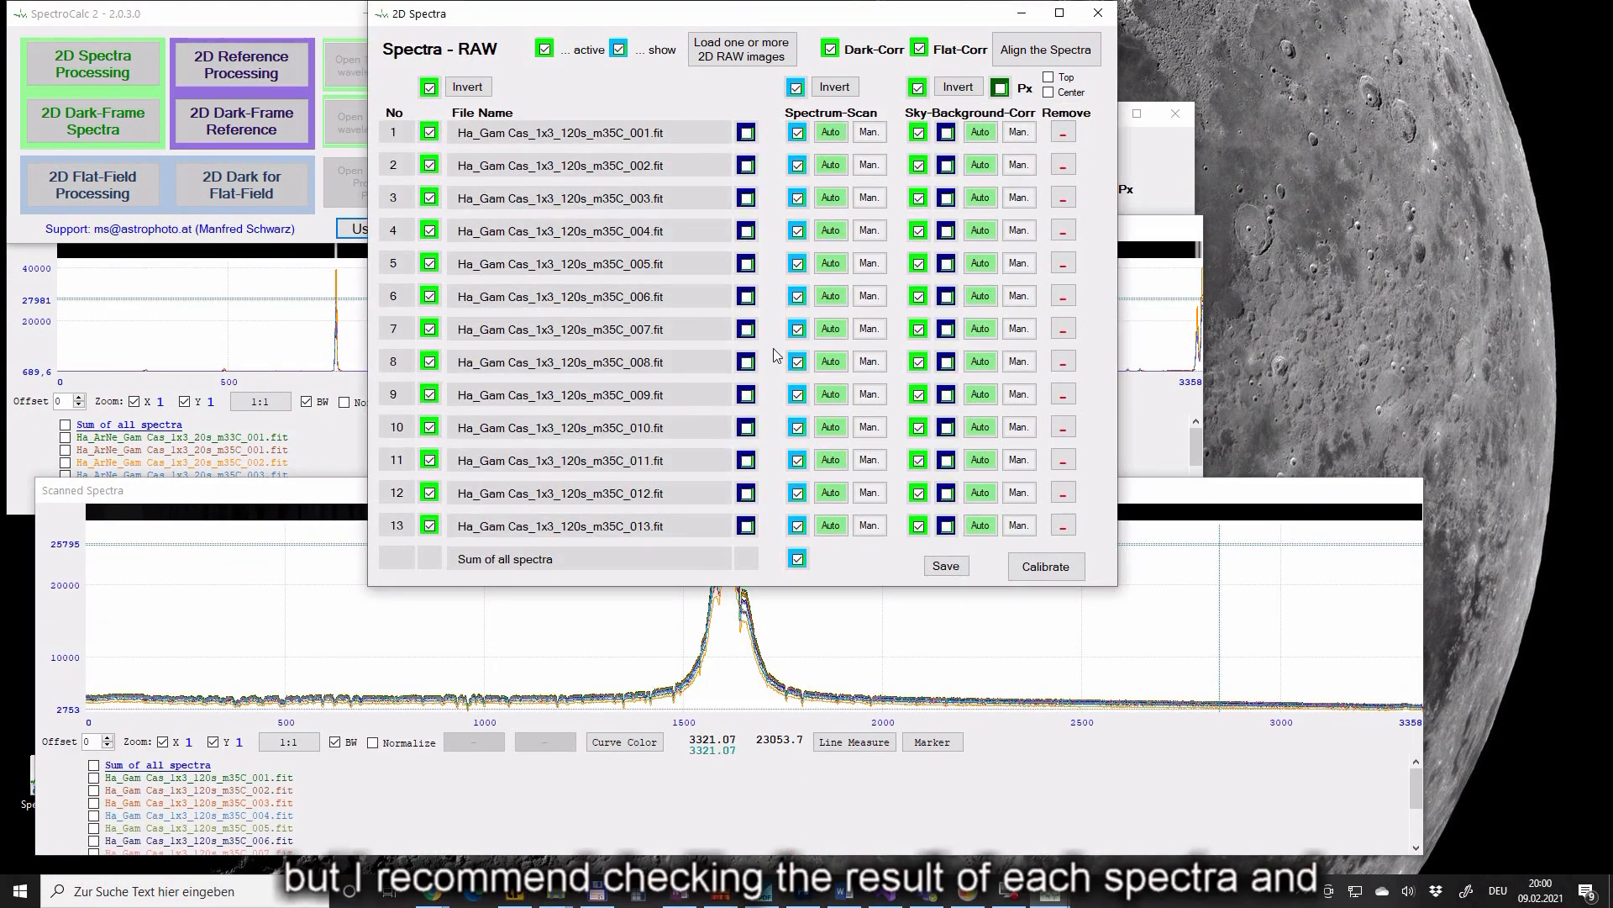
pyautogui.click(745, 132)
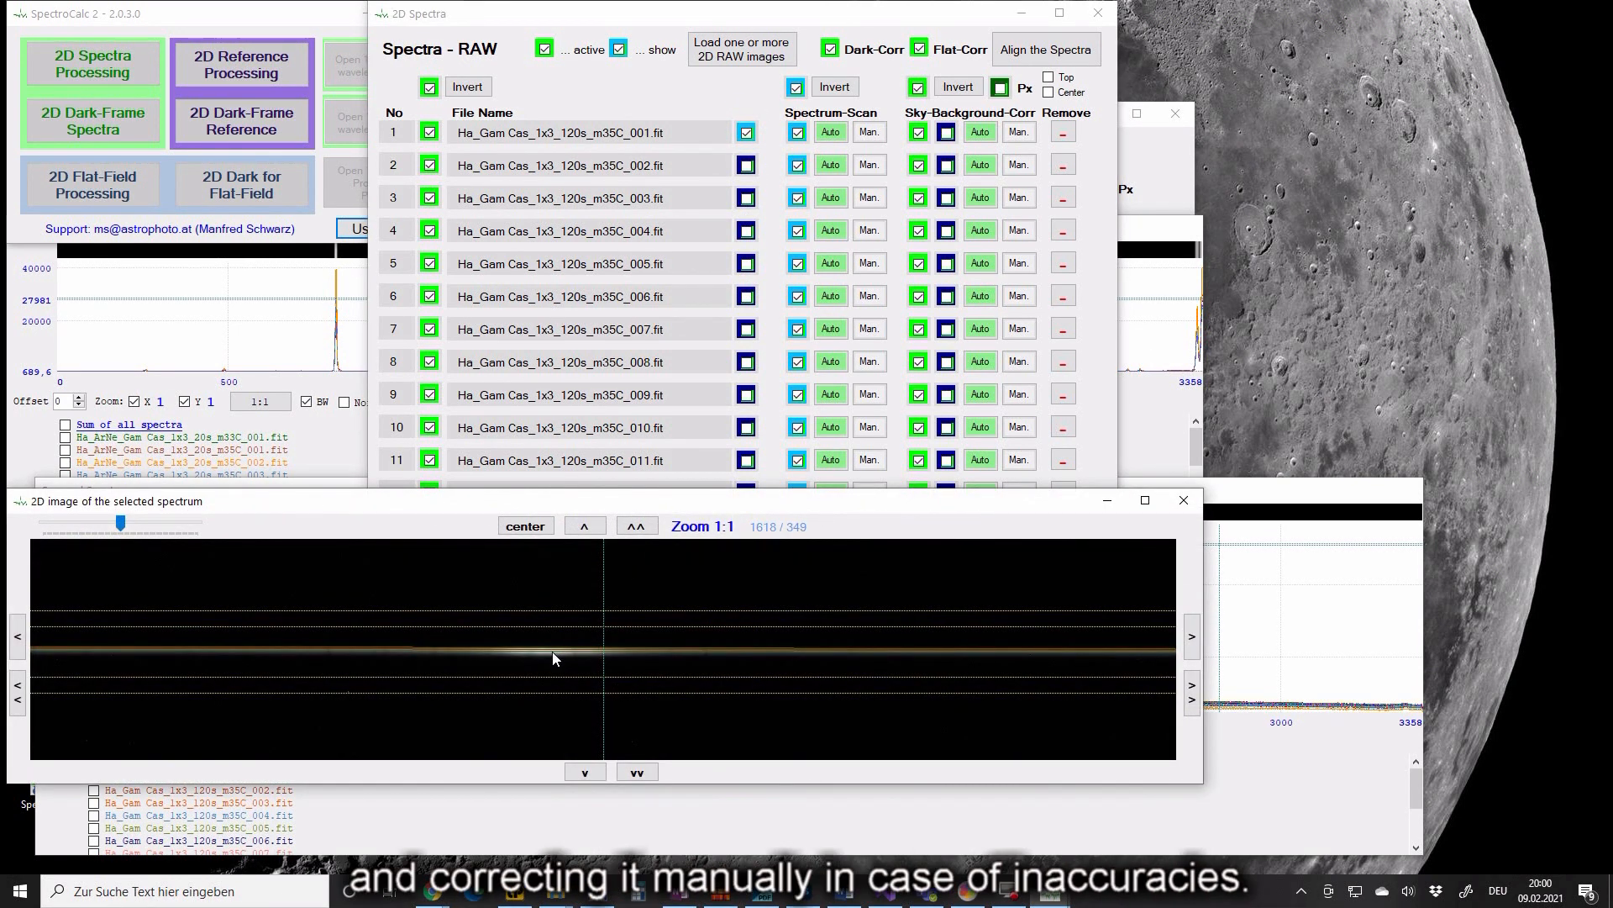
pyautogui.scroll(1, 552, 653)
pyautogui.scroll(1, 649, 651)
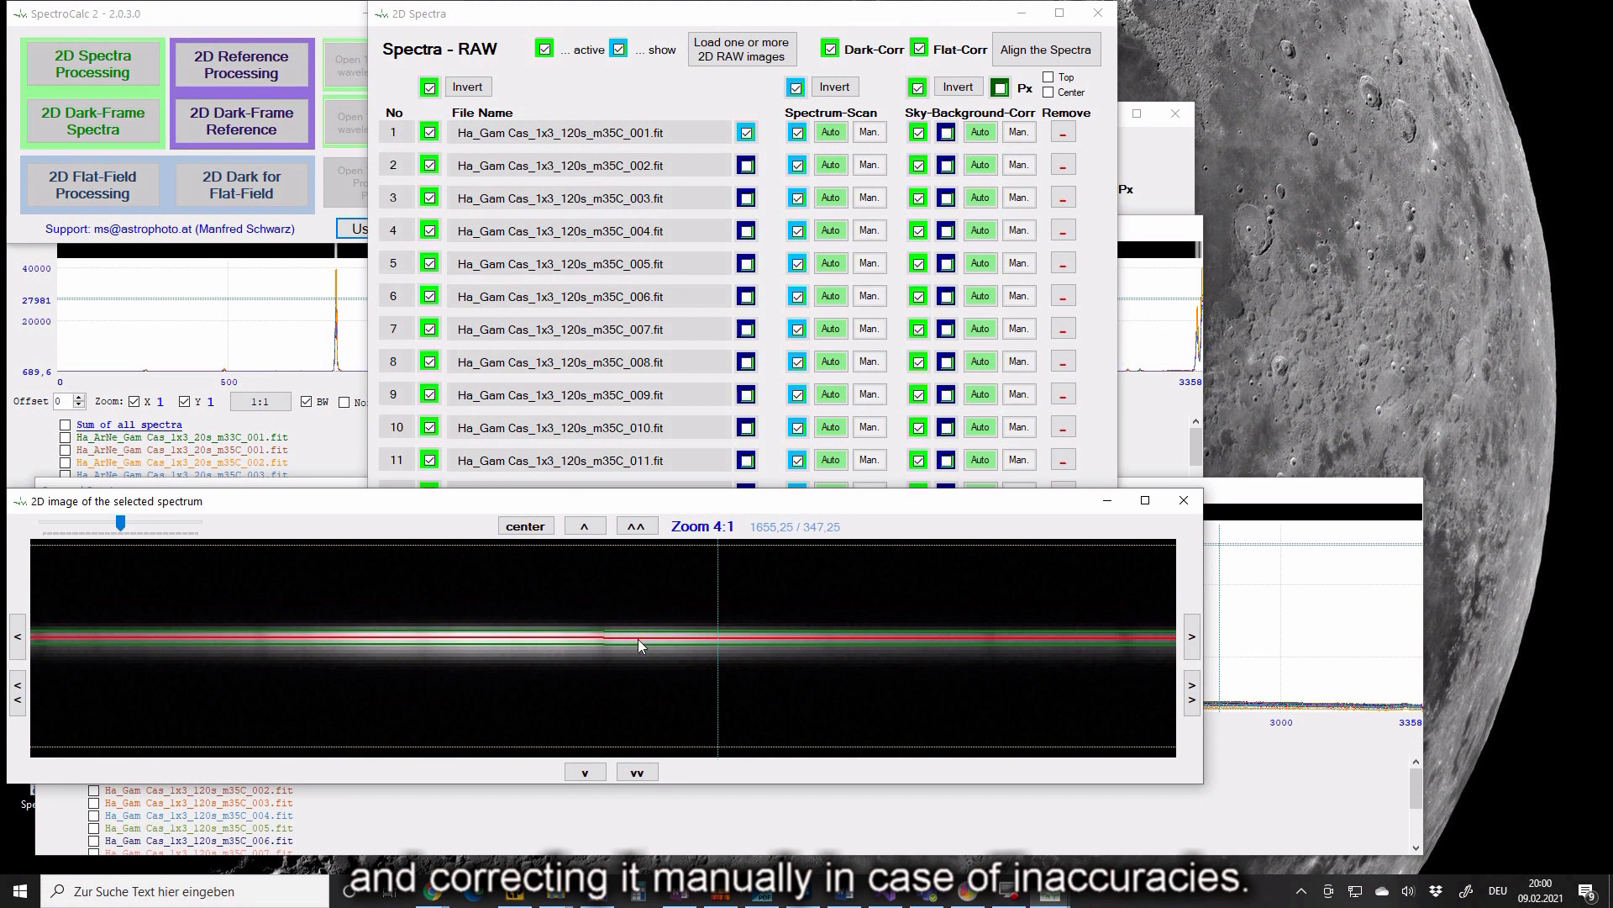
pyautogui.scroll(1, 637, 639)
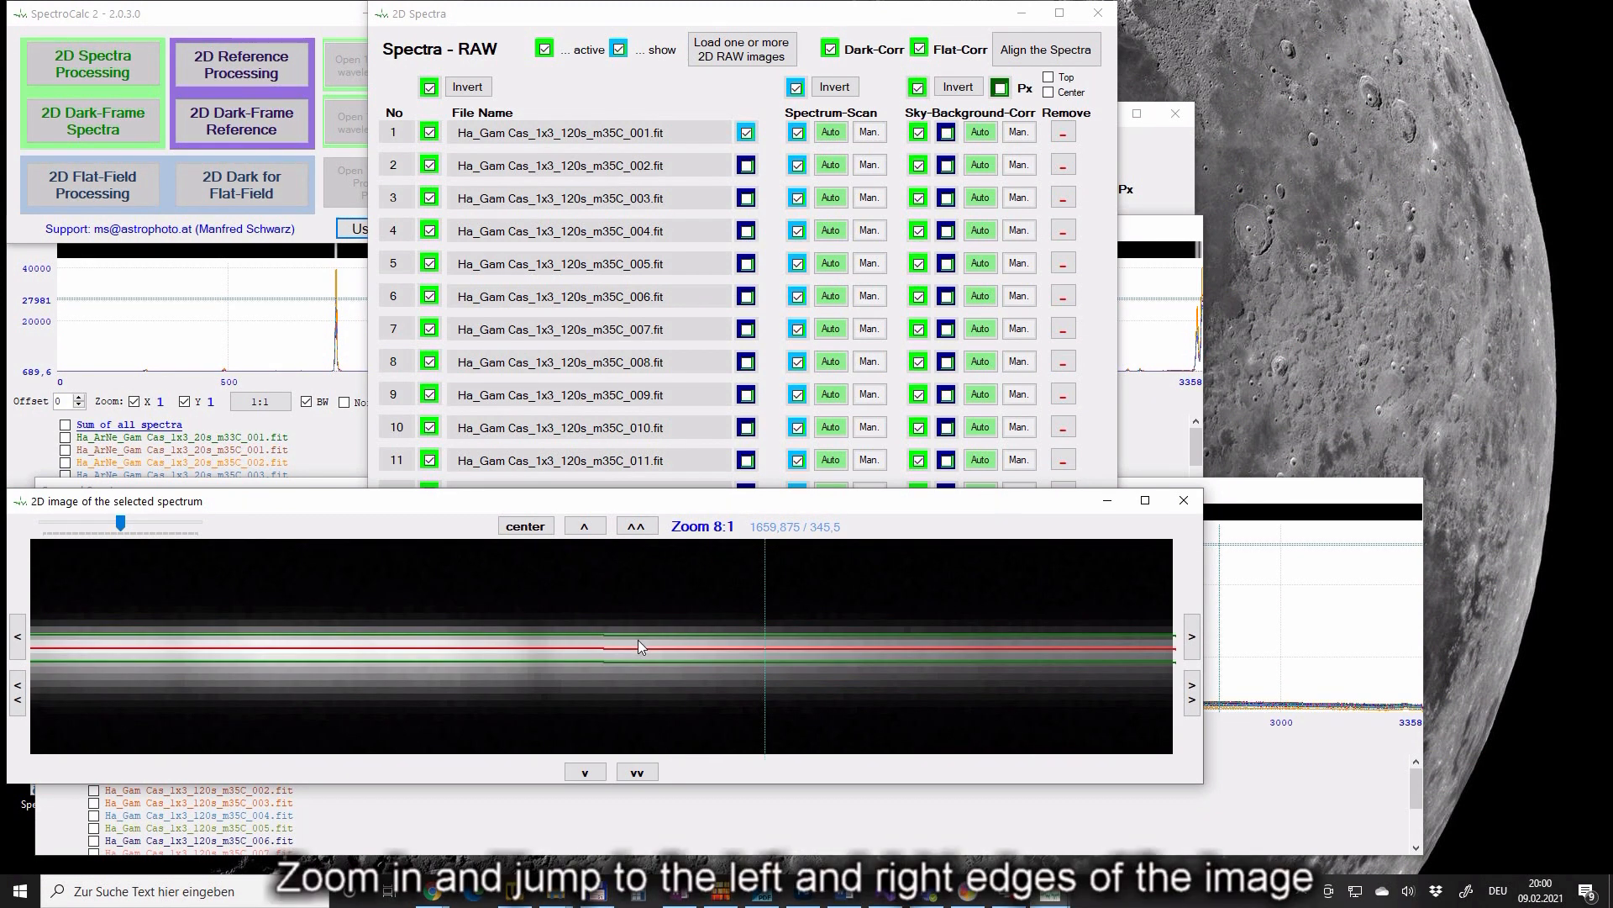
pyautogui.click(17, 694)
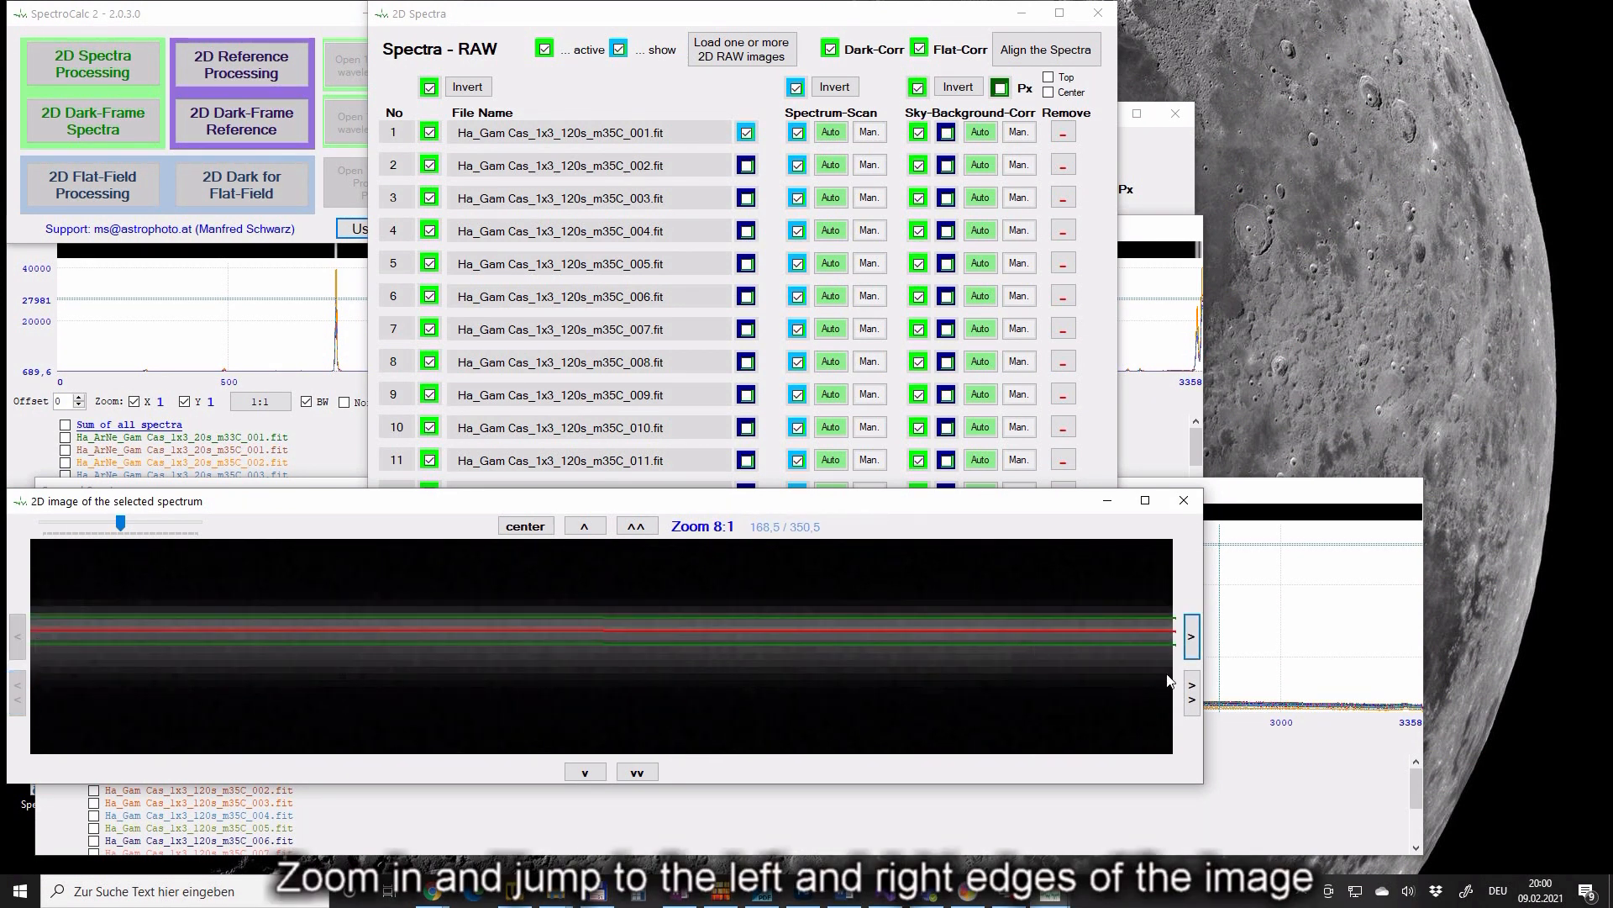
pyautogui.click(1192, 693)
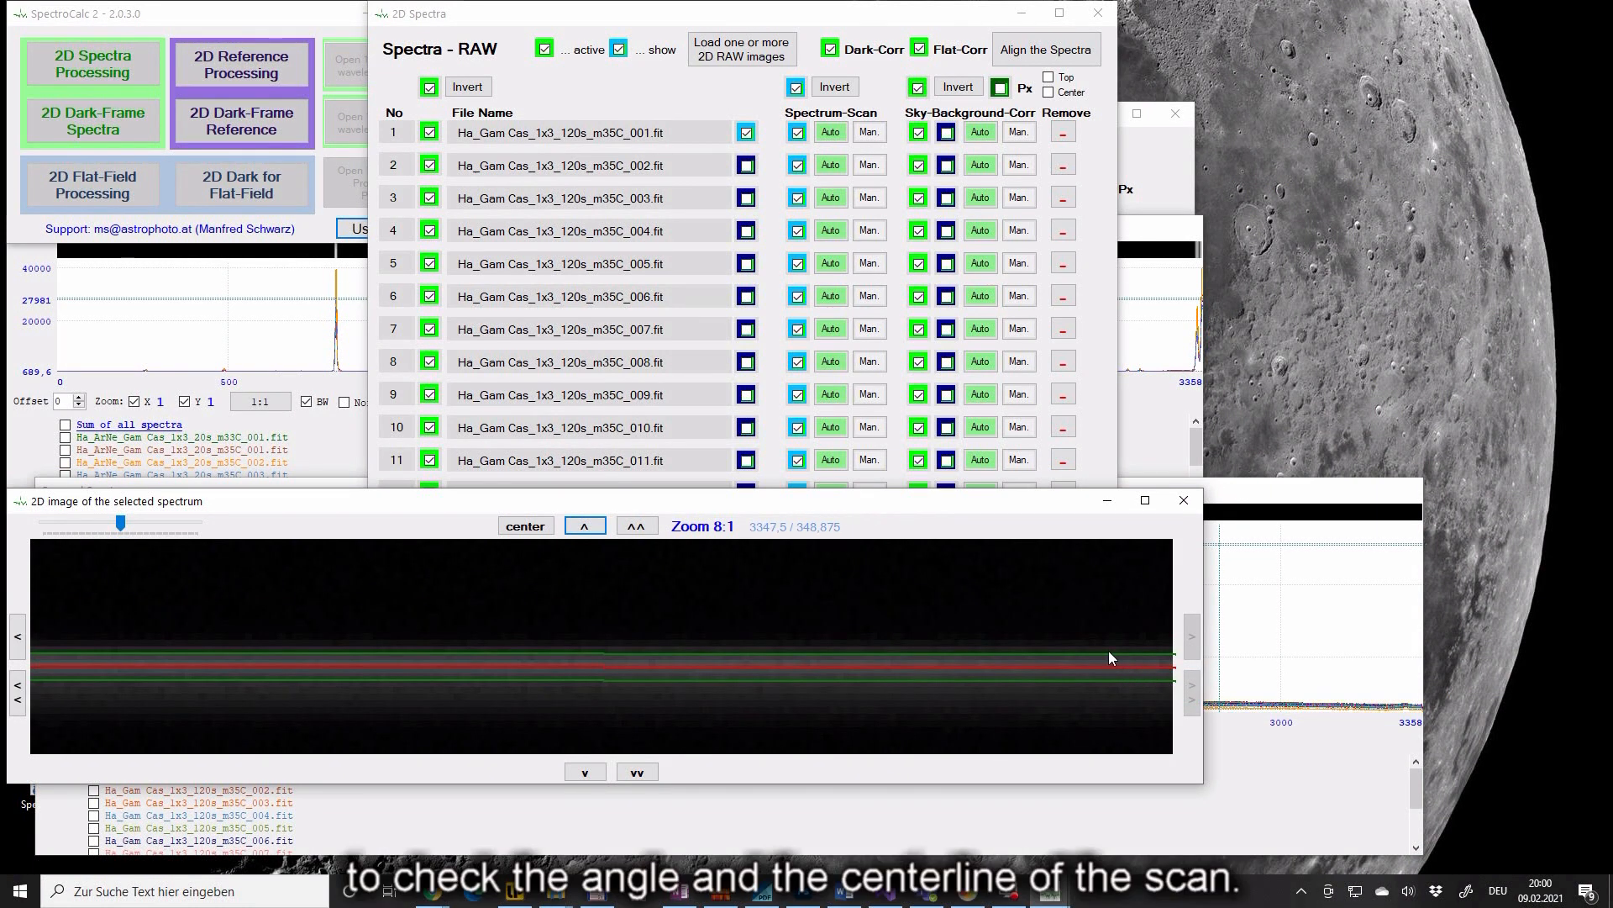
pyautogui.click(123, 524)
pyautogui.moveTo(125, 523); pyautogui.dragTo(100, 531)
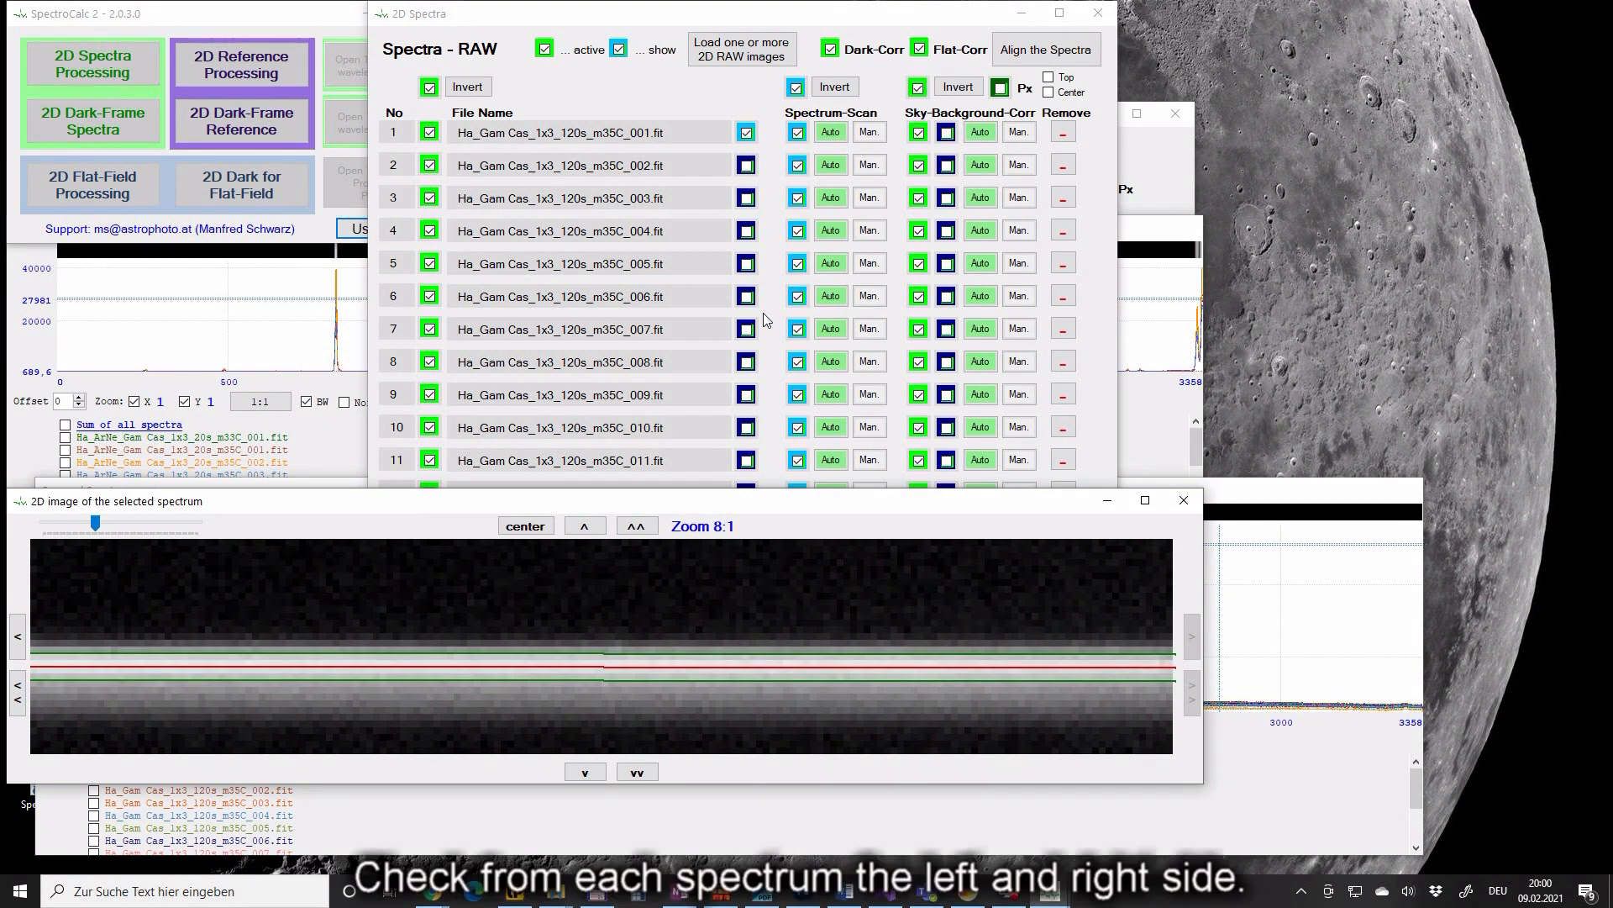
# - Check the scan-line ends of spectra 2 through 8 in the 2D image
pyautogui.click(747, 166)
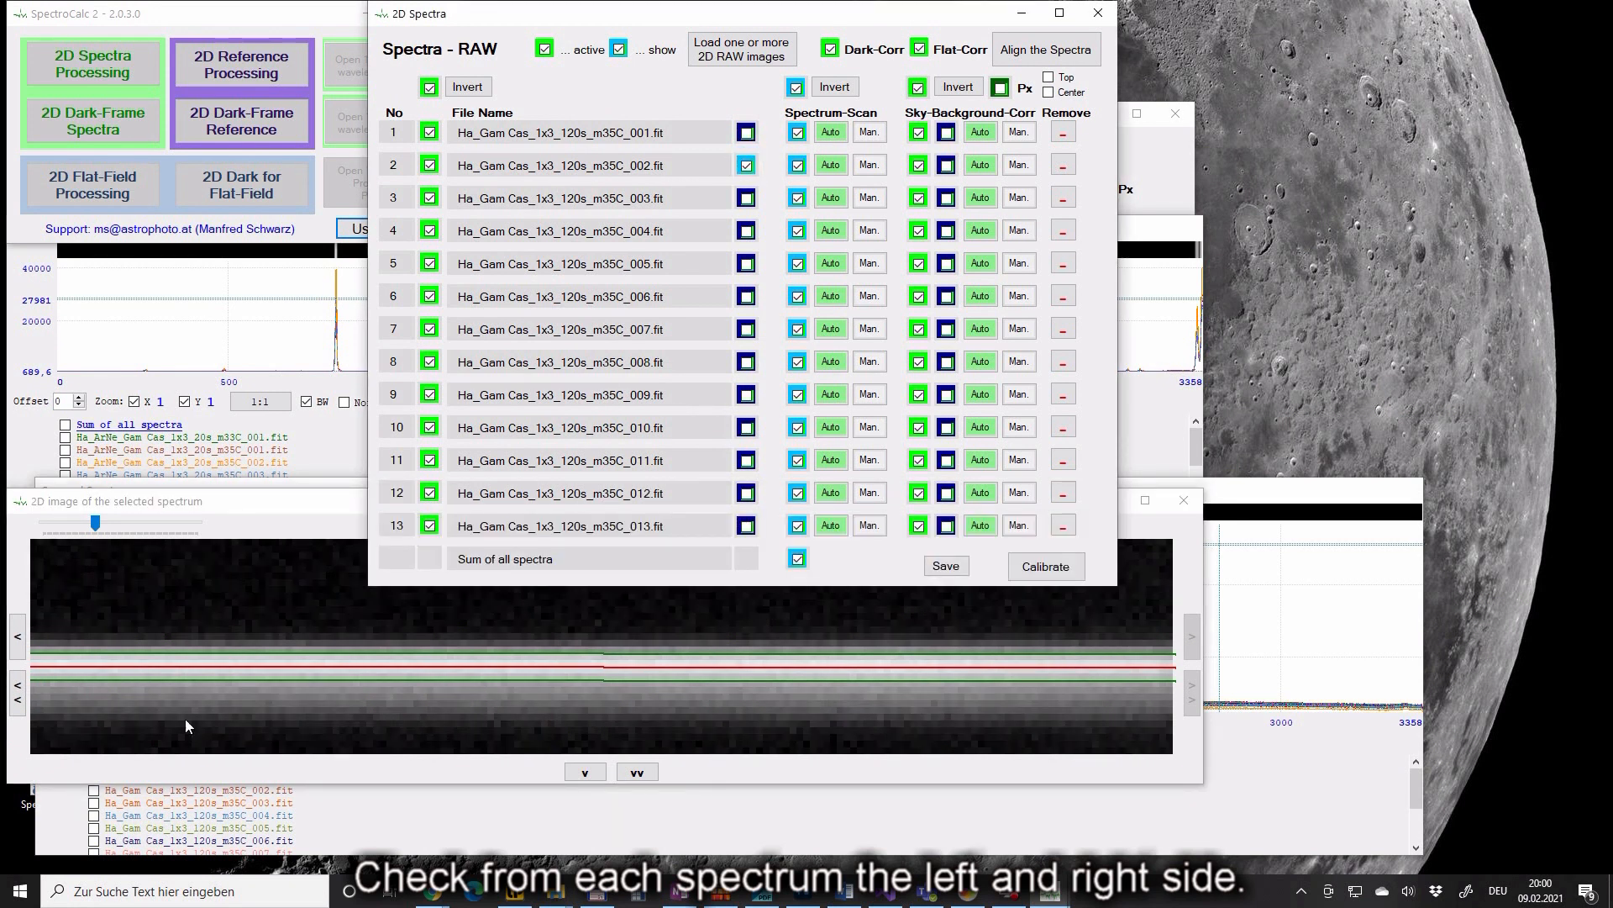
pyautogui.click(17, 698)
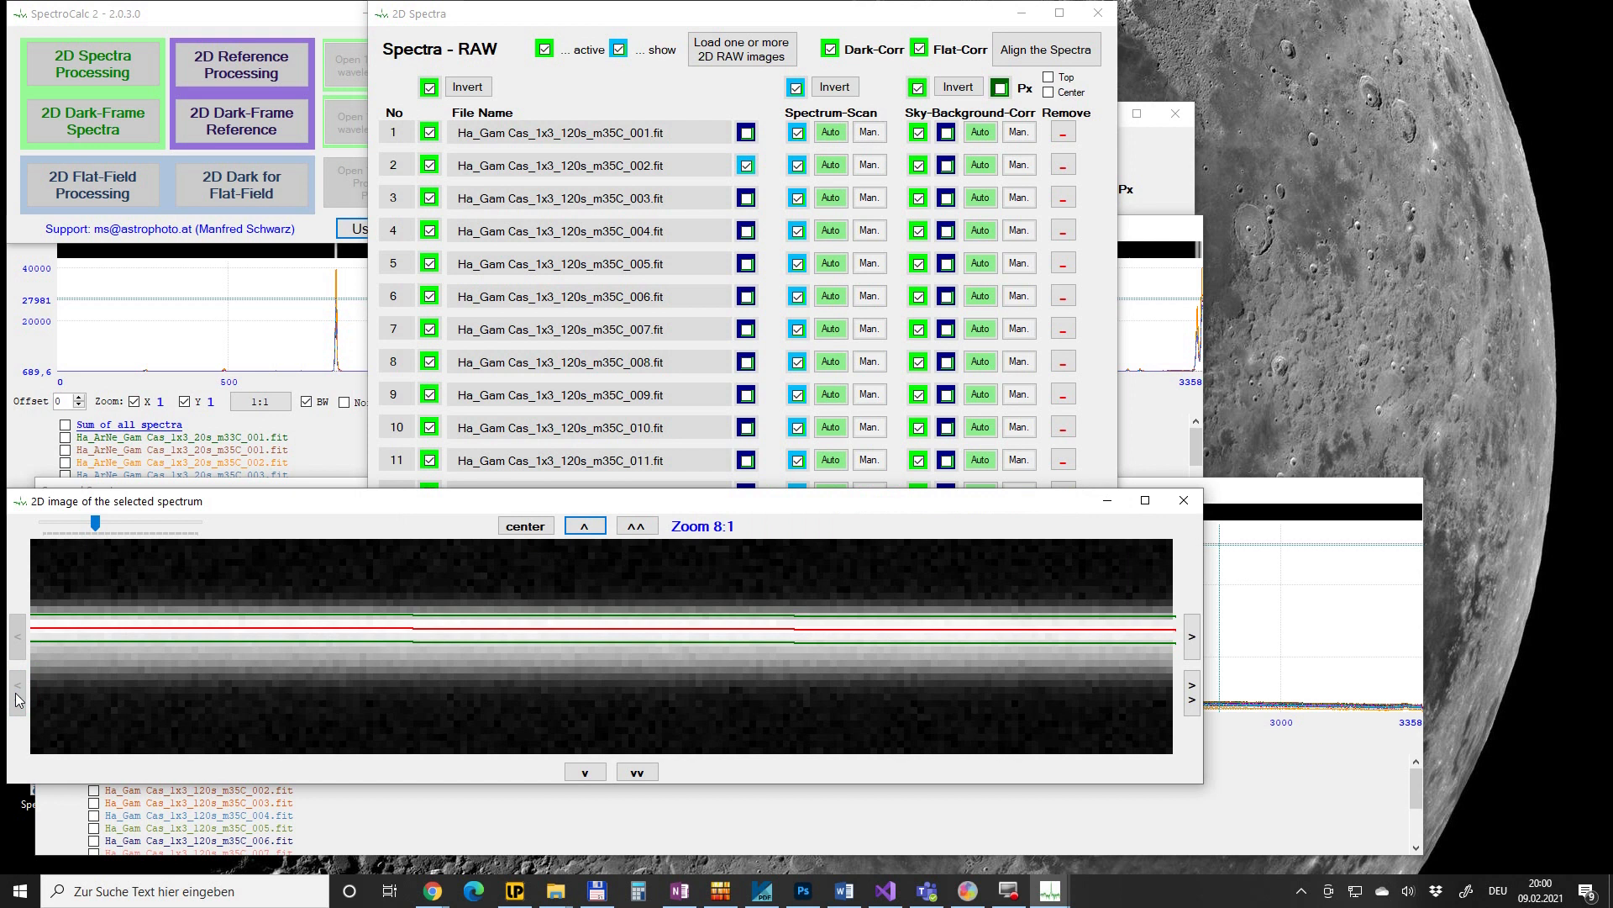
pyautogui.click(746, 198)
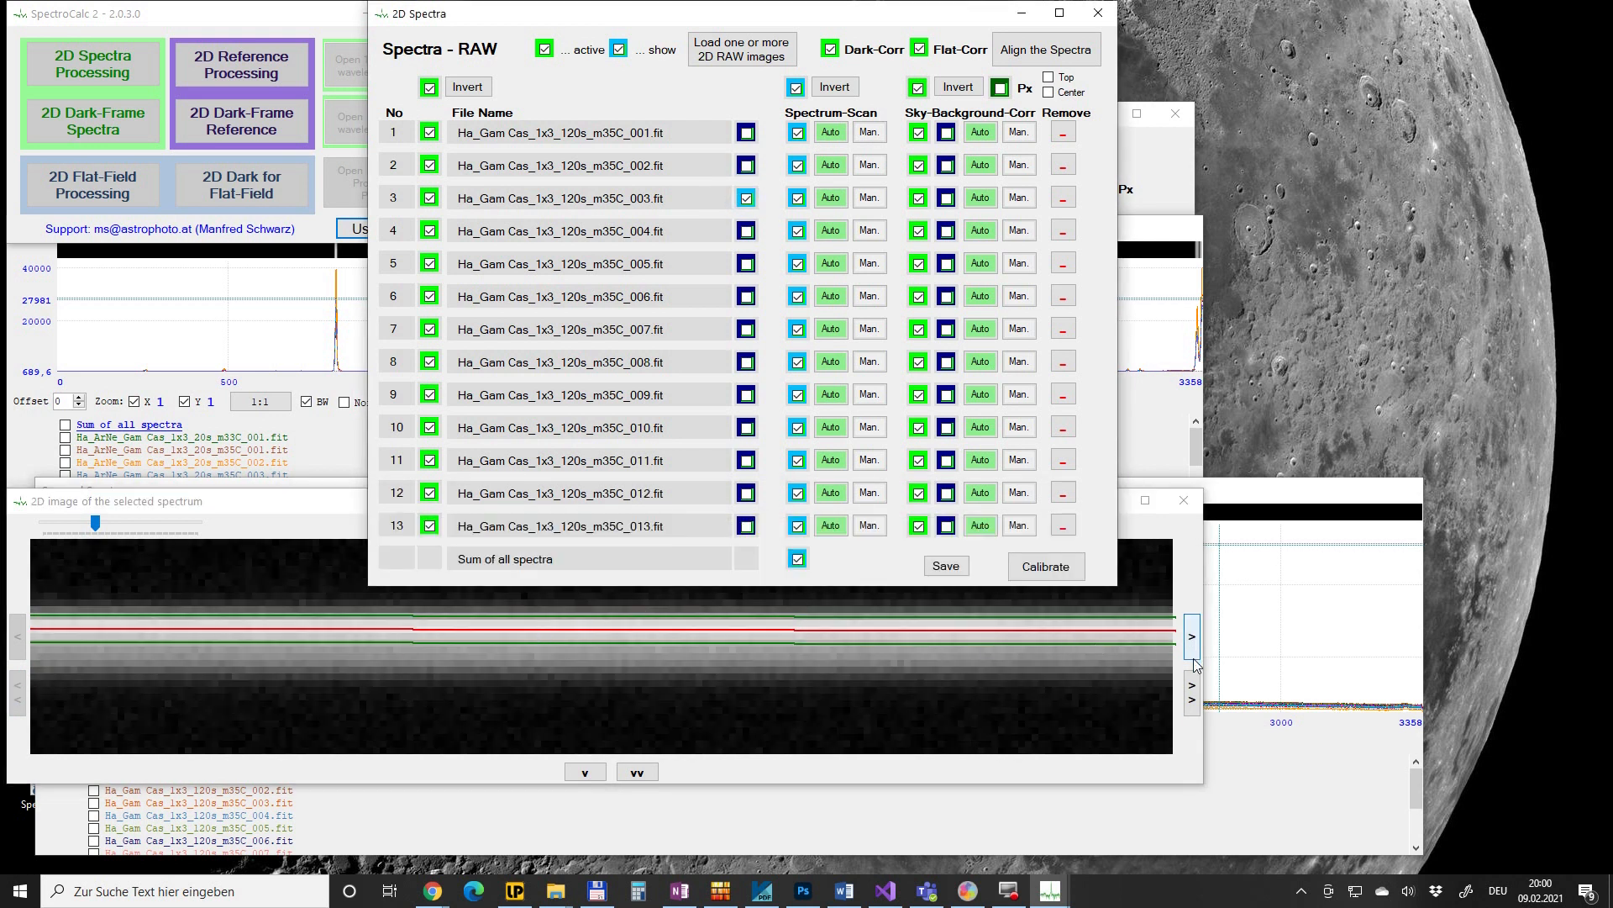
pyautogui.click(1191, 693)
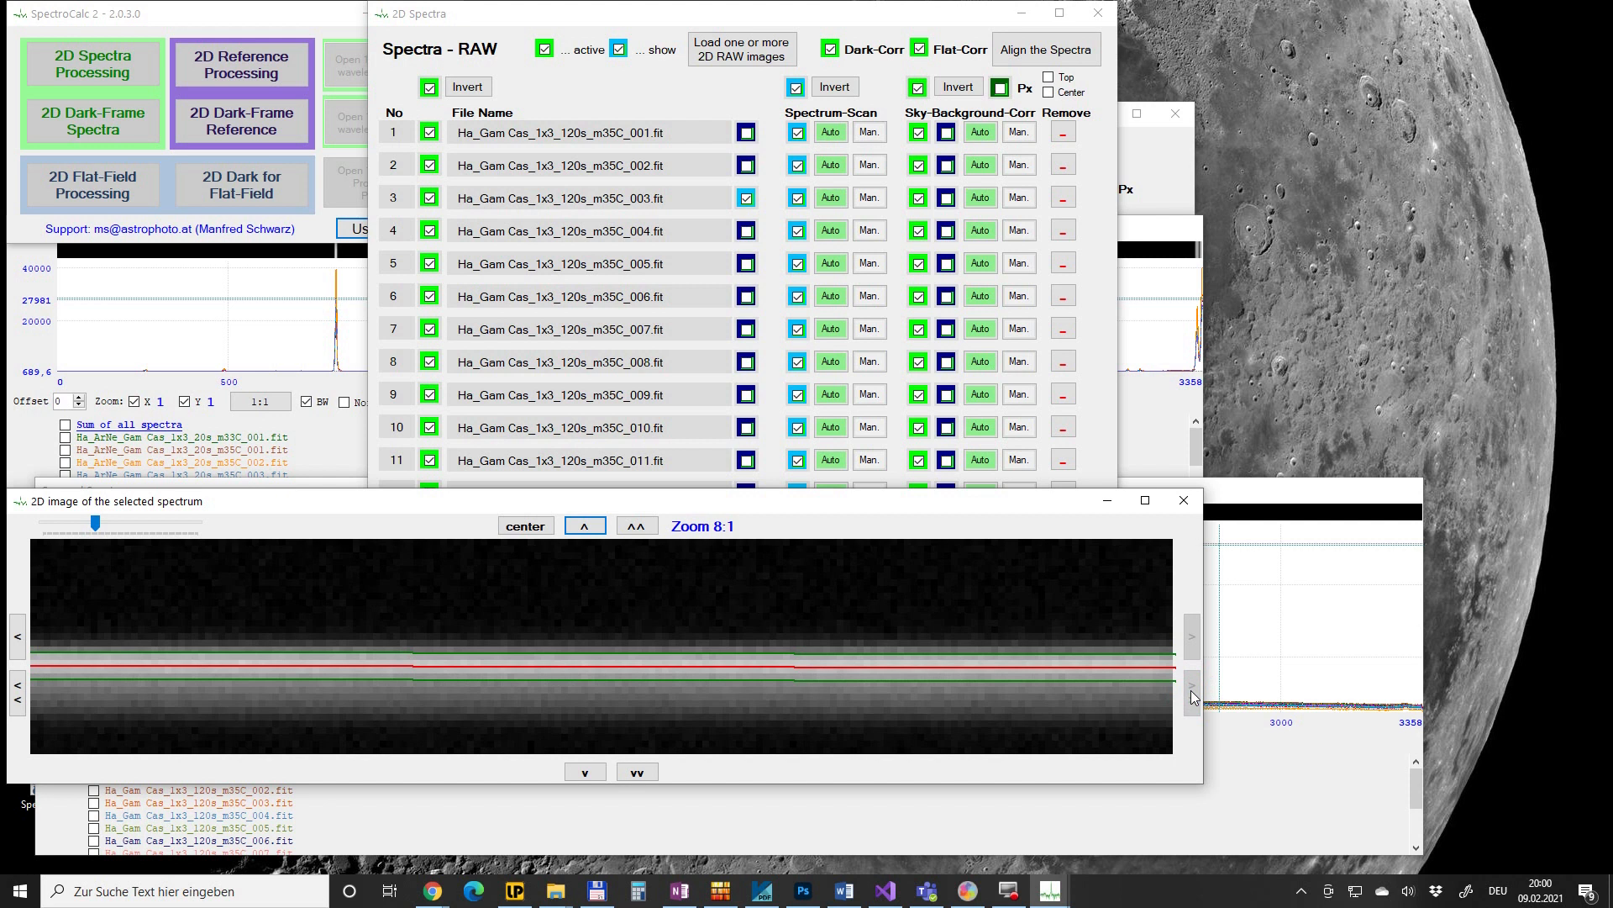
pyautogui.click(747, 232)
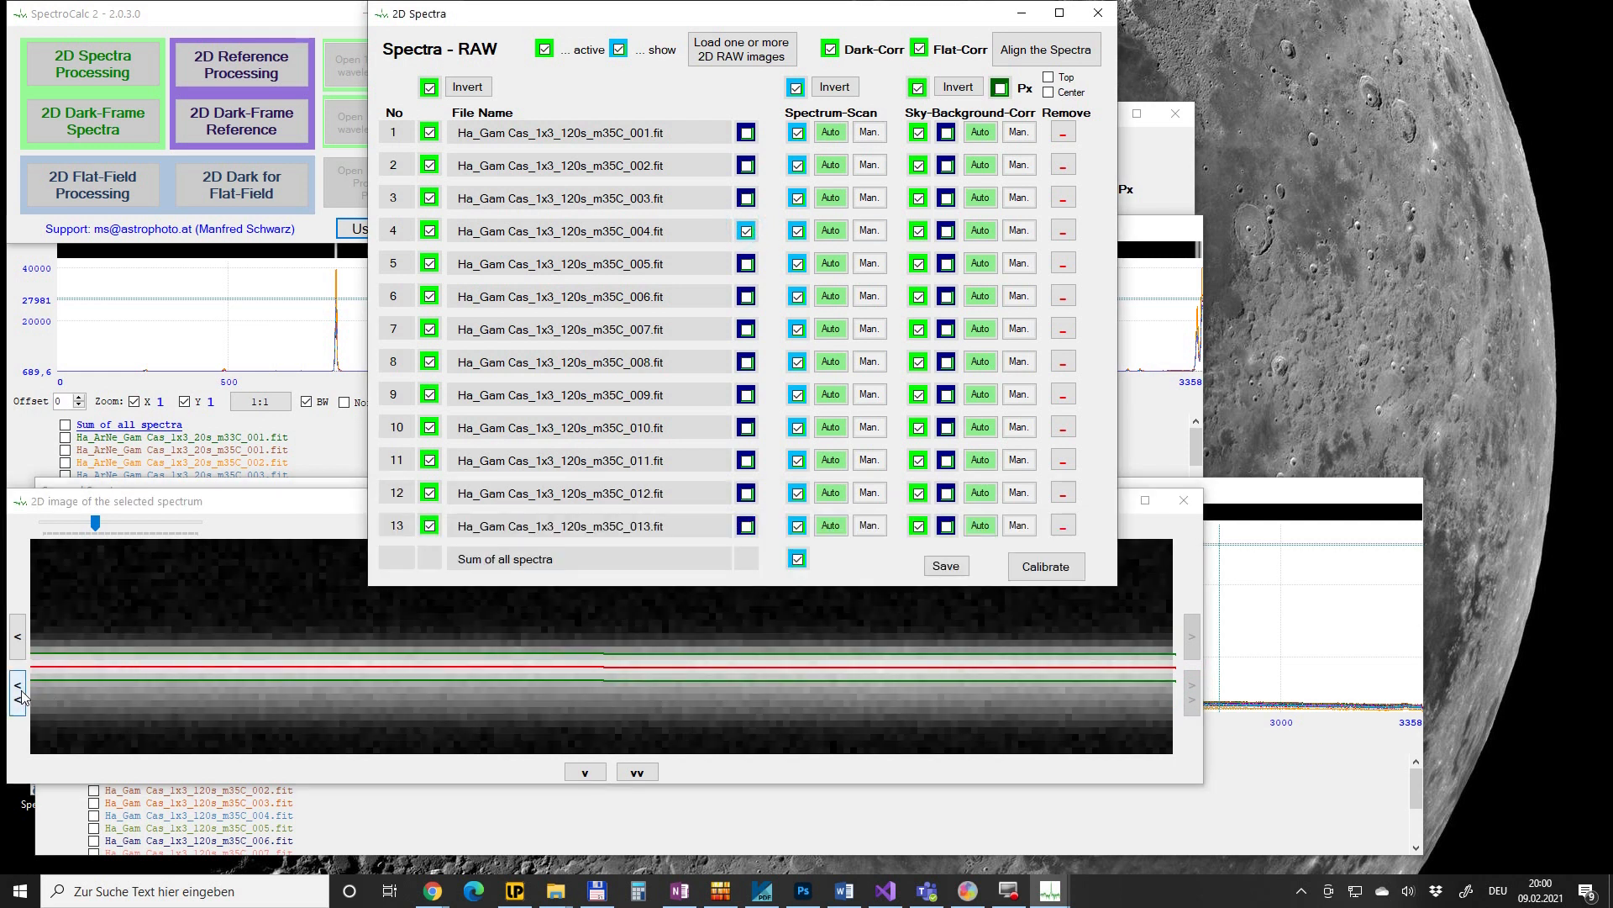
pyautogui.click(18, 693)
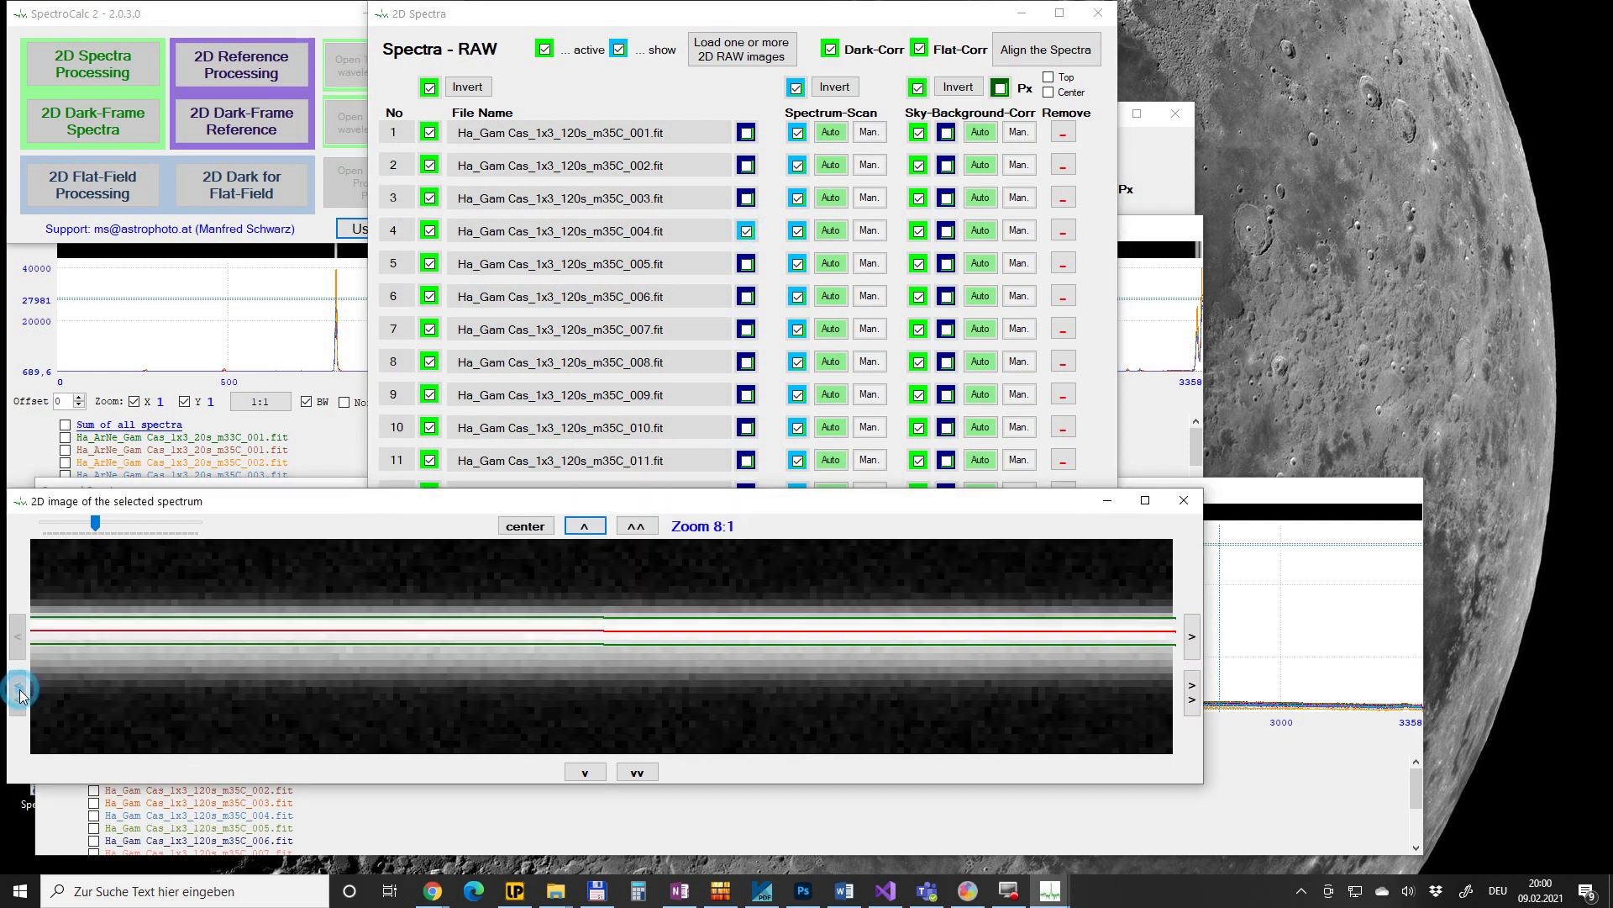
pyautogui.click(747, 264)
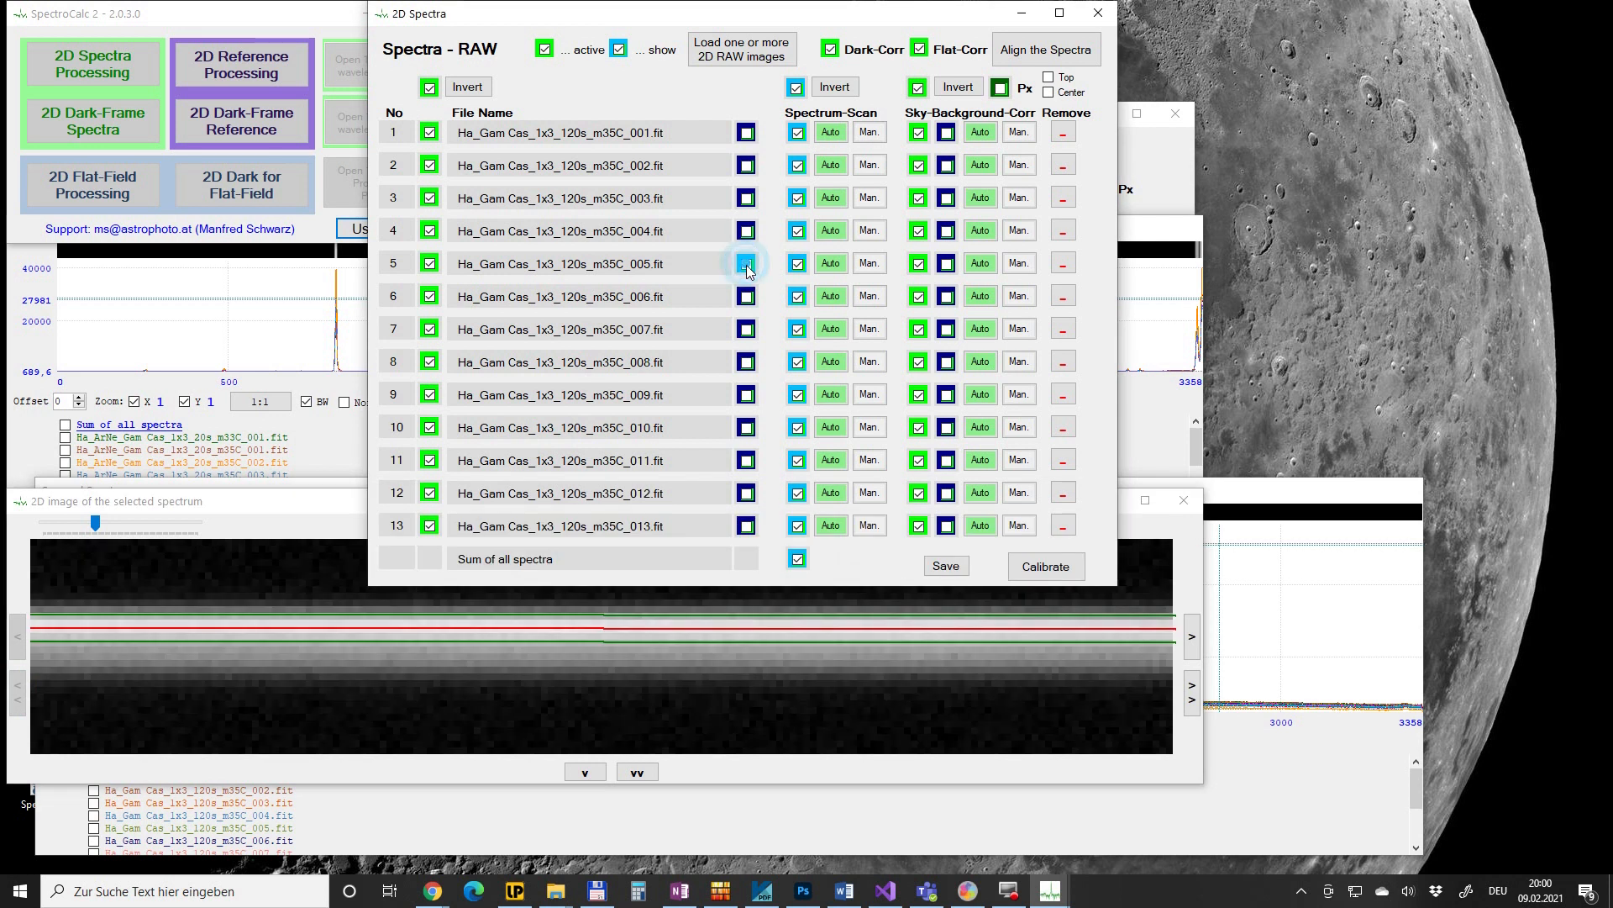
pyautogui.click(1191, 692)
pyautogui.click(746, 297)
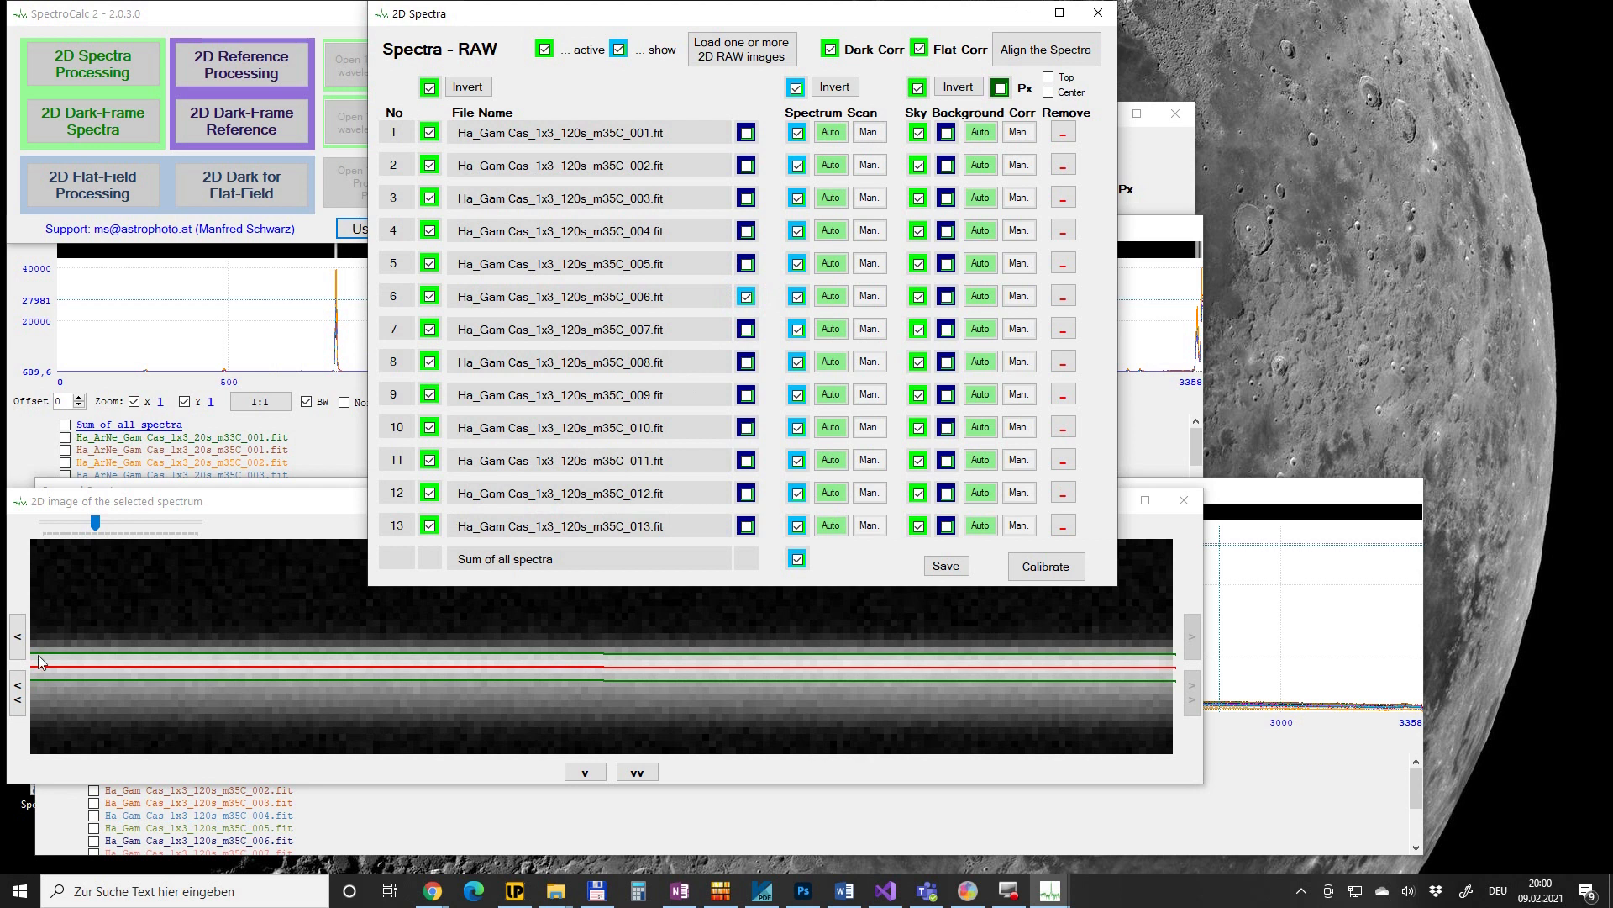
pyautogui.click(16, 694)
pyautogui.click(746, 329)
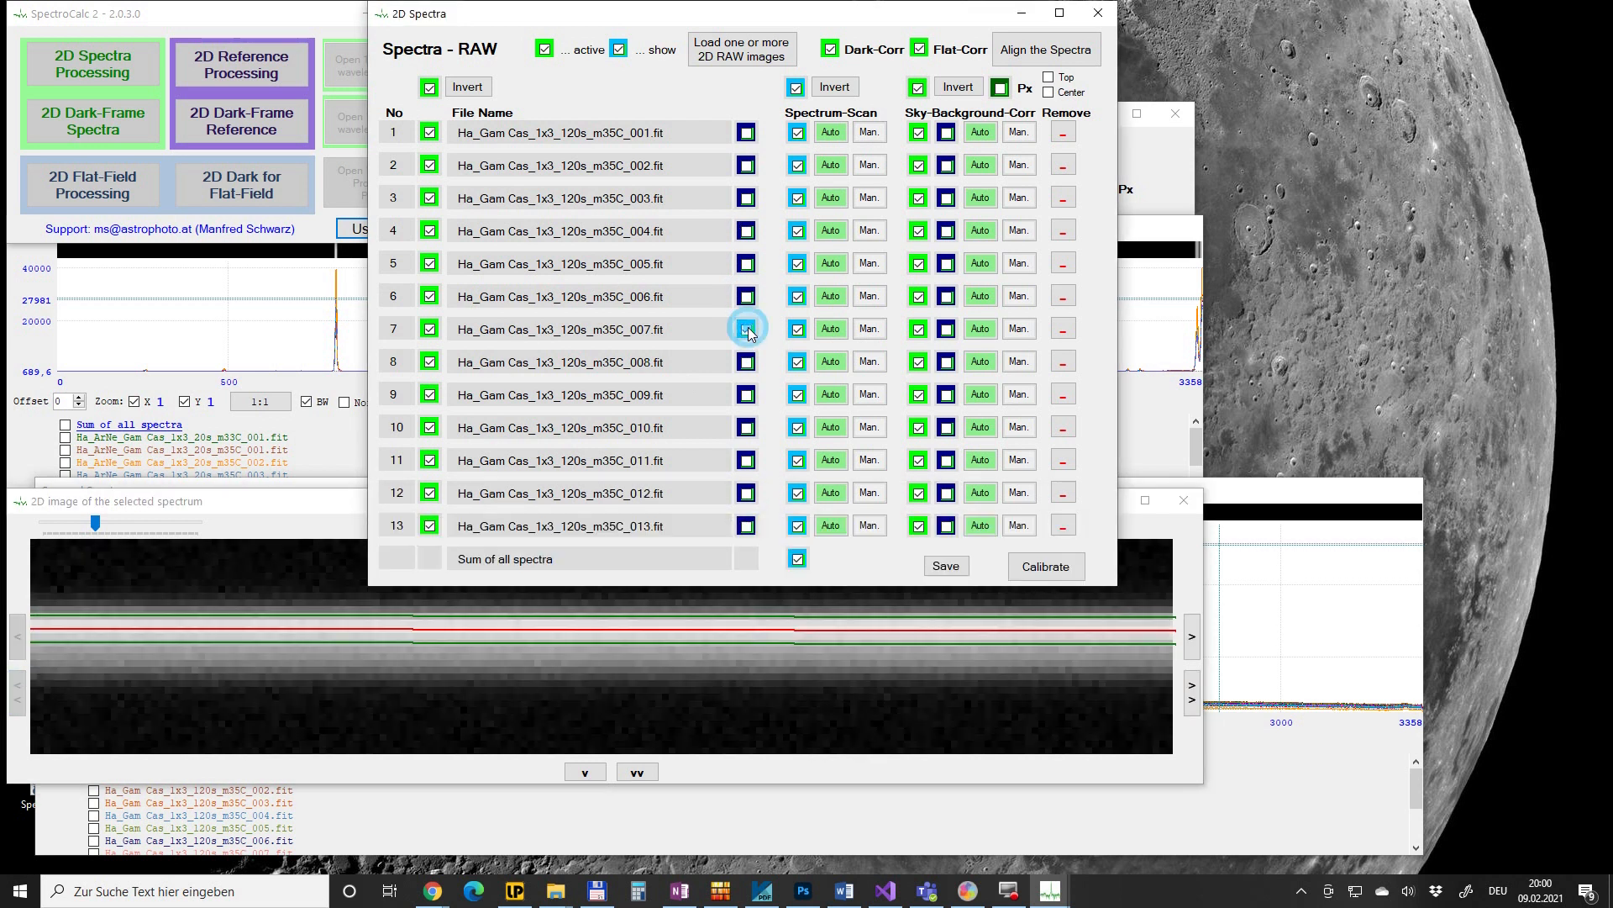
pyautogui.click(1193, 694)
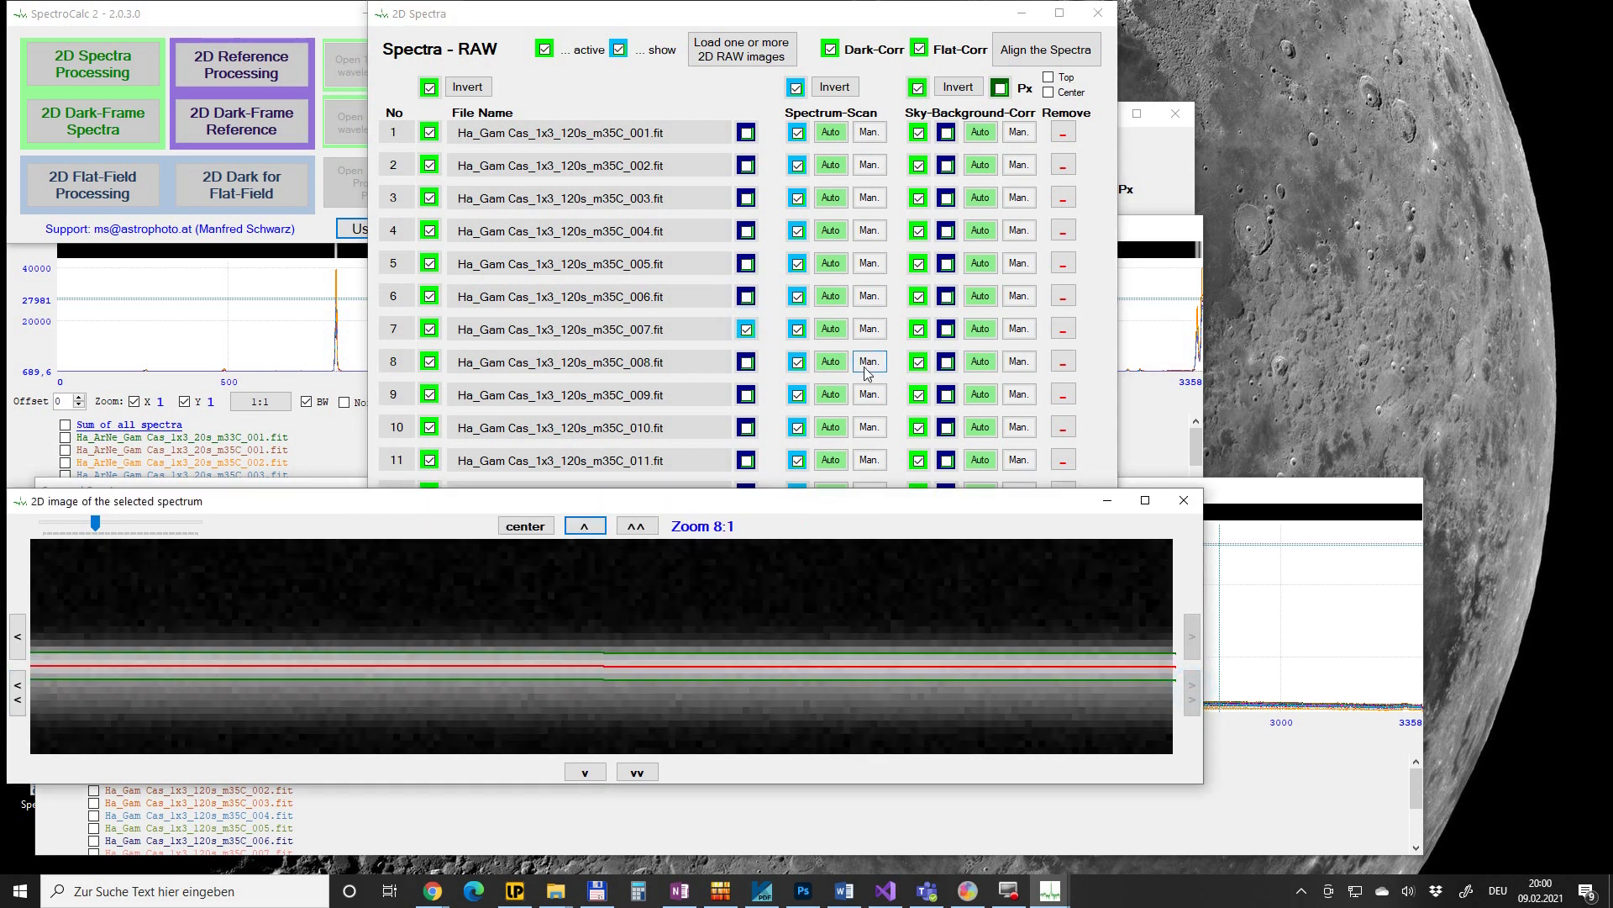
pyautogui.click(746, 362)
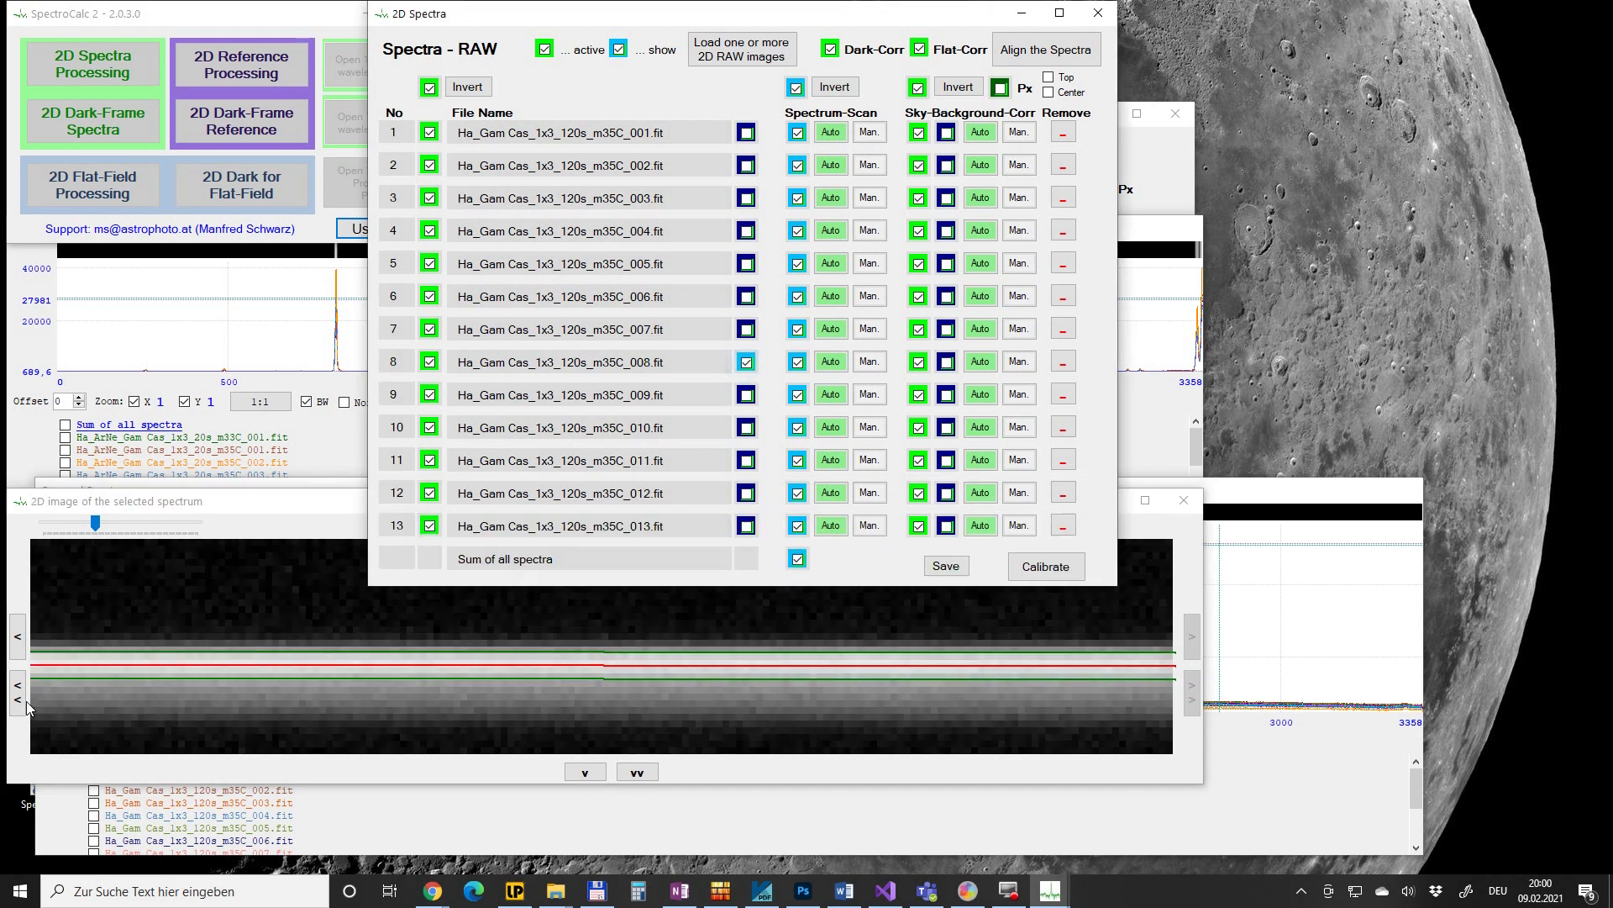
pyautogui.click(16, 694)
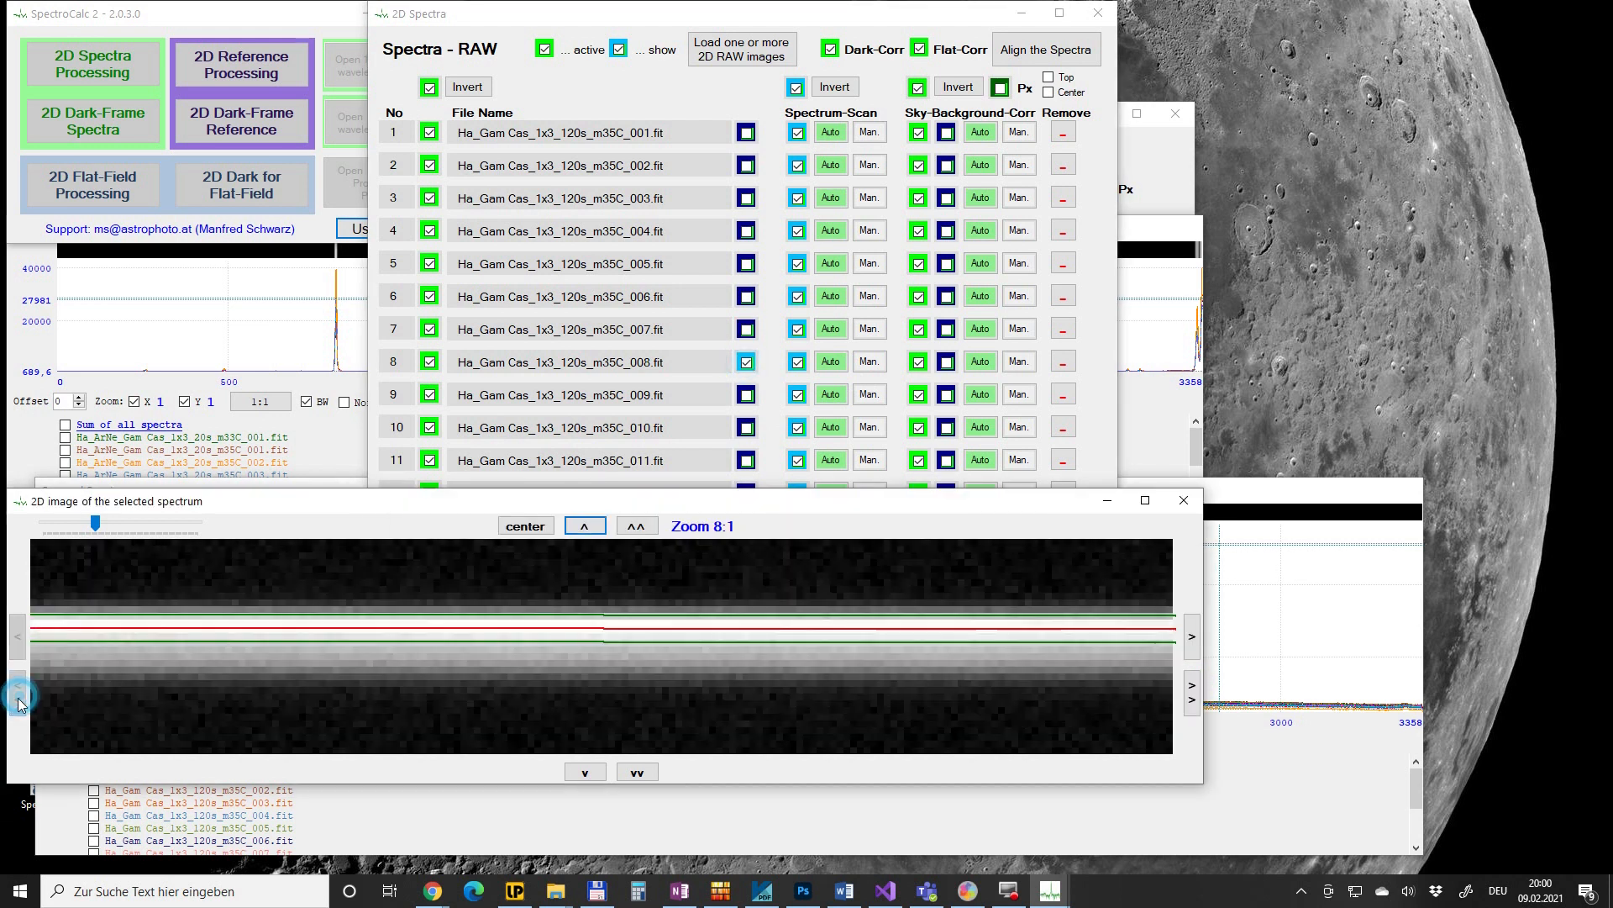
# - Check the scan-line ends of spectra 9 through 13, then hide spectrum 13's 2D image
pyautogui.click(746, 395)
pyautogui.click(1190, 706)
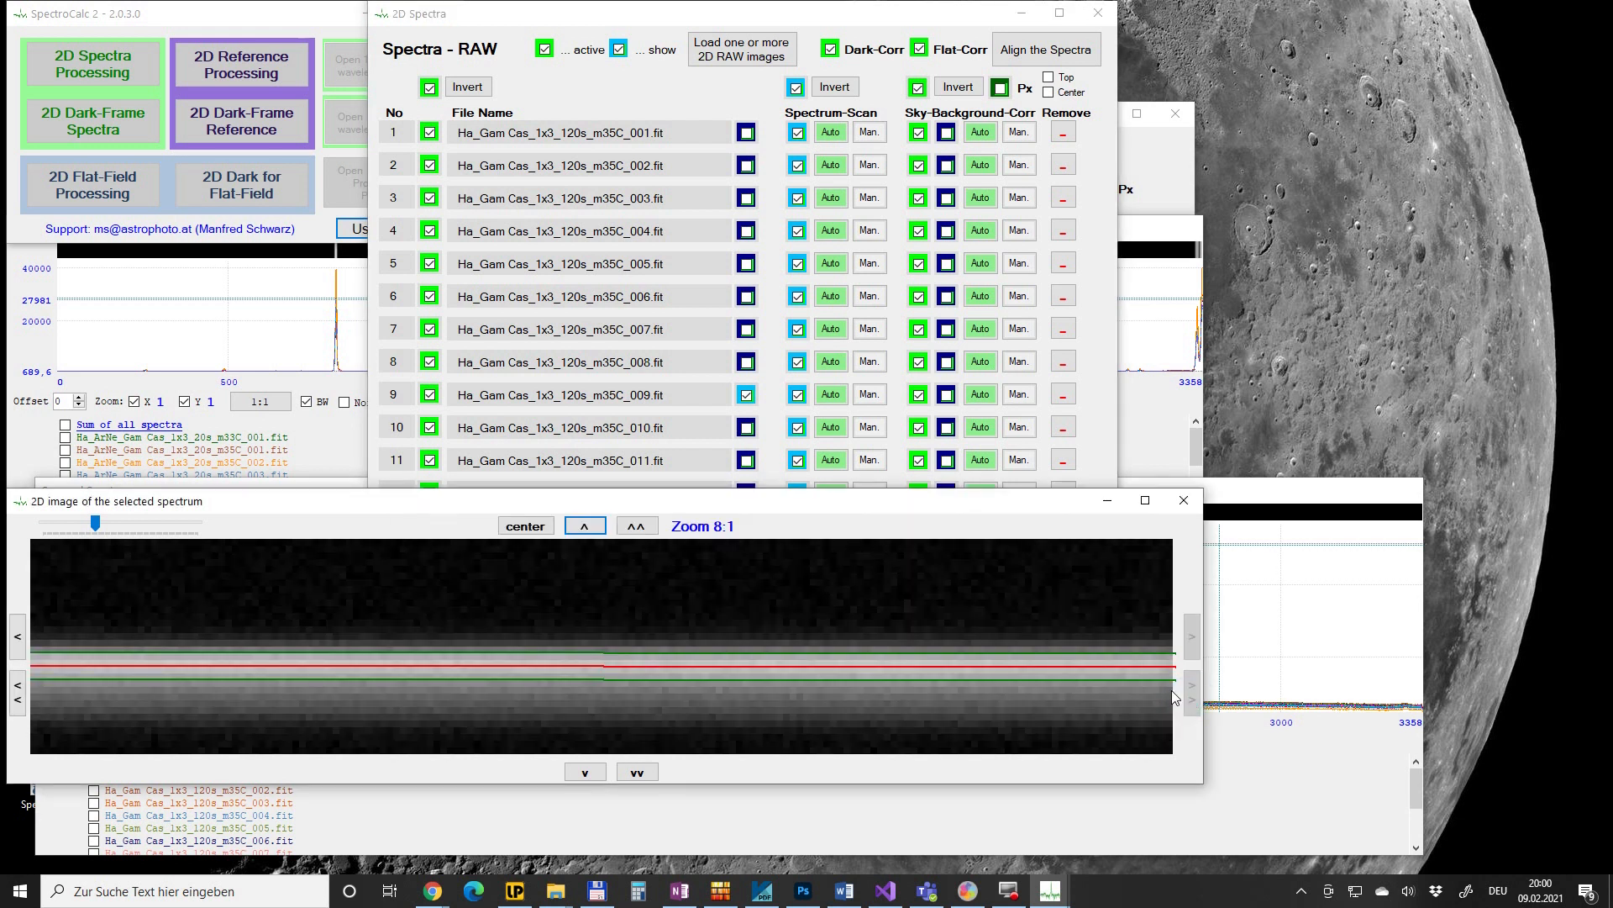
pyautogui.click(746, 429)
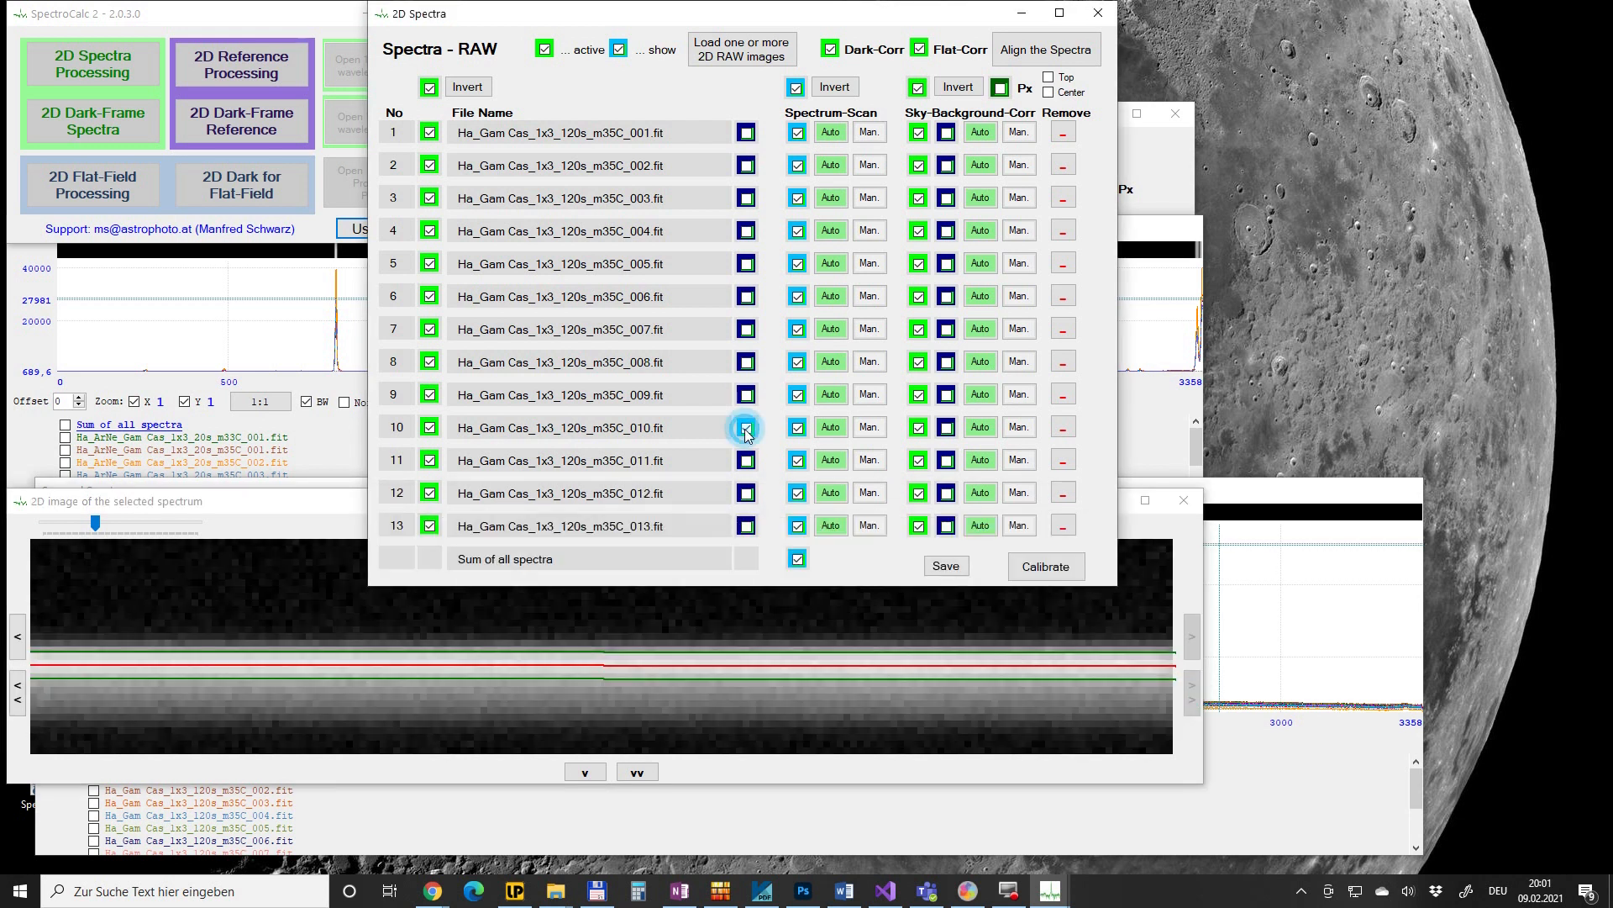
pyautogui.click(21, 693)
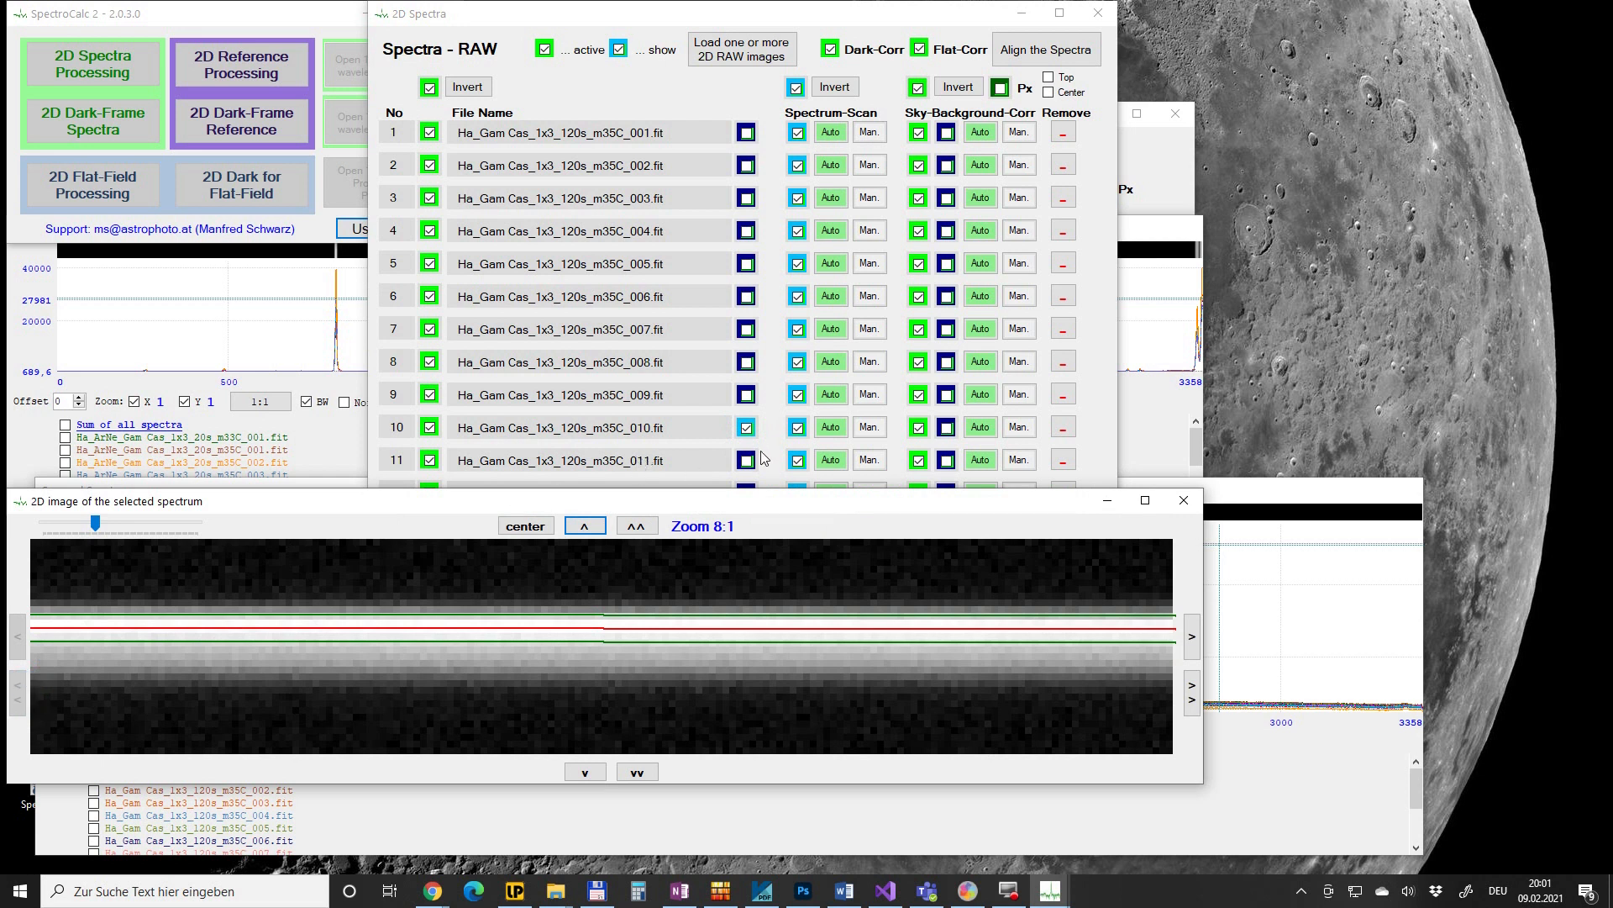
pyautogui.click(746, 460)
pyautogui.click(1192, 692)
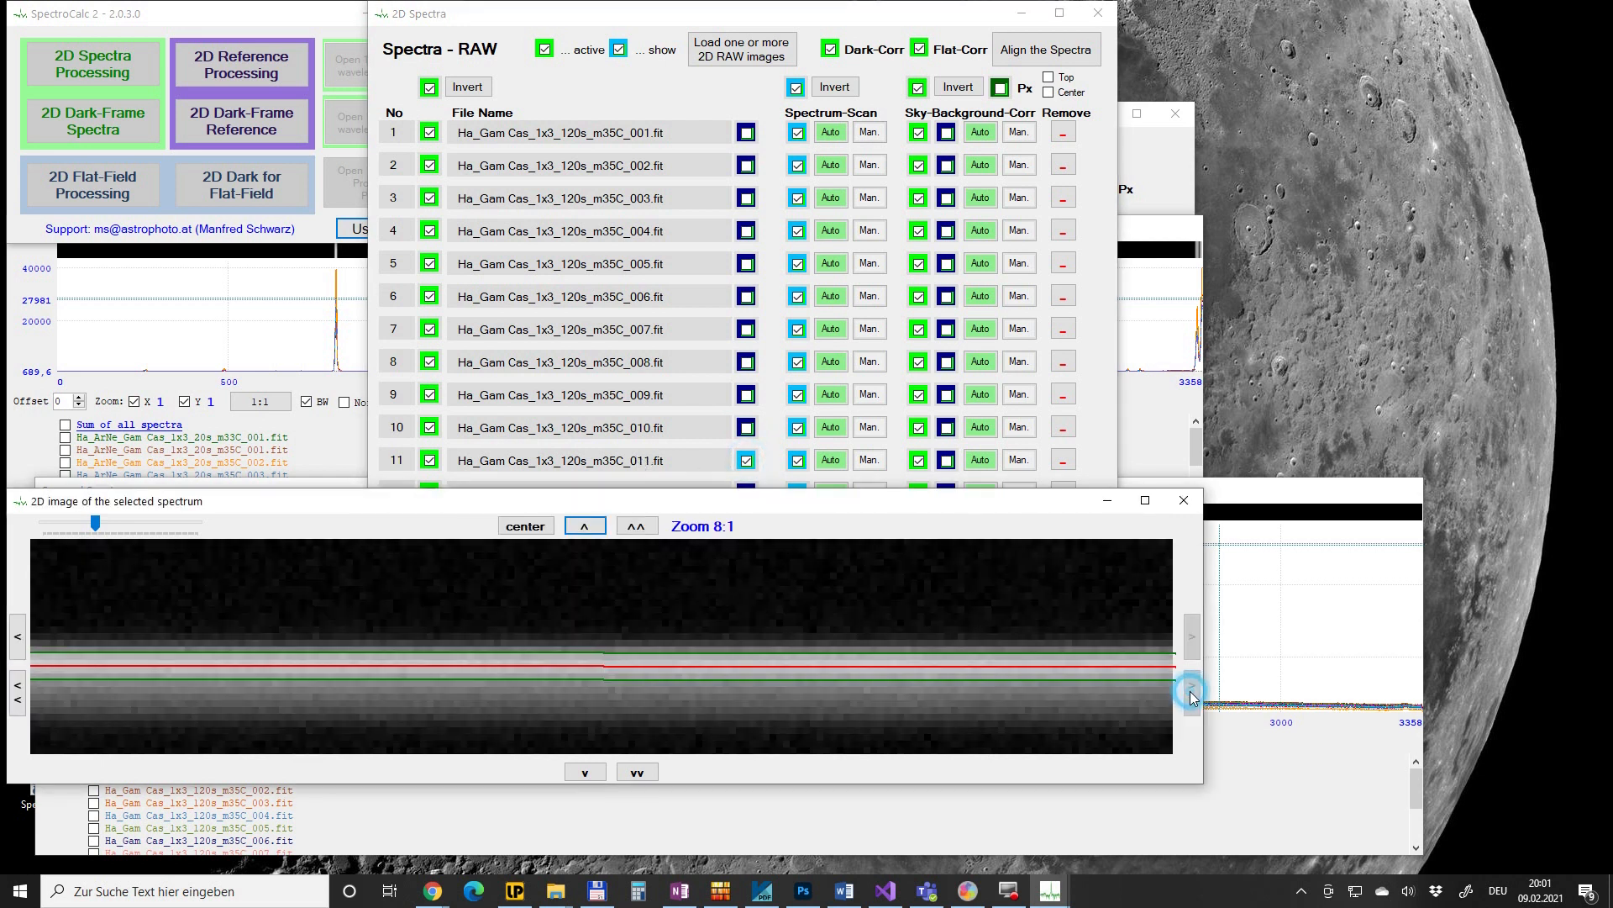
pyautogui.click(1103, 453)
pyautogui.click(747, 492)
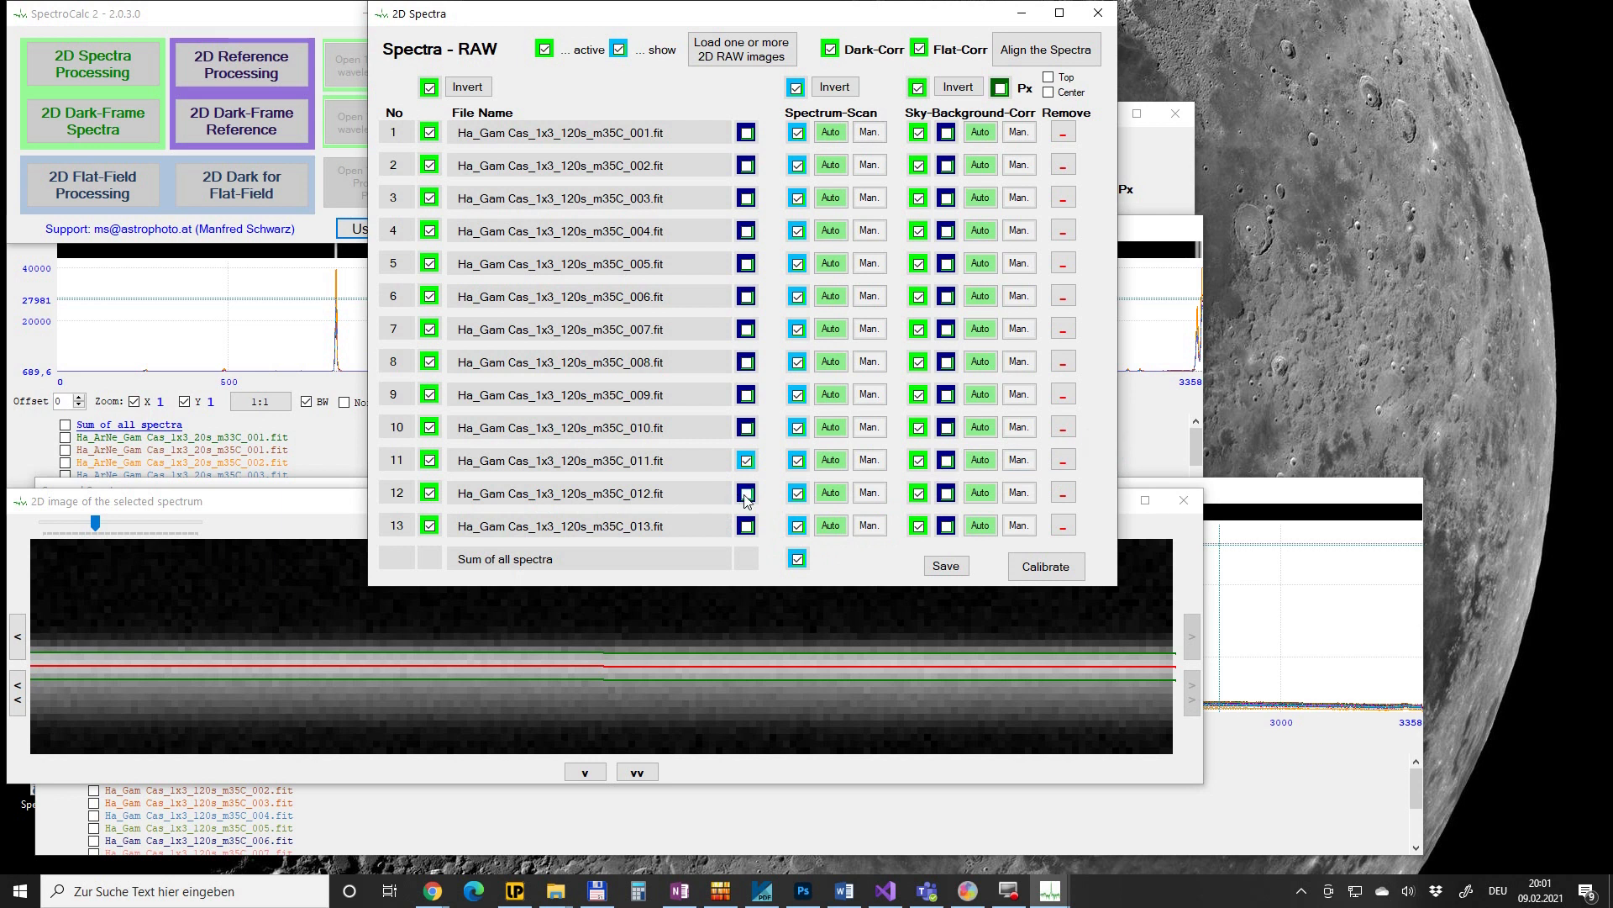
pyautogui.click(19, 692)
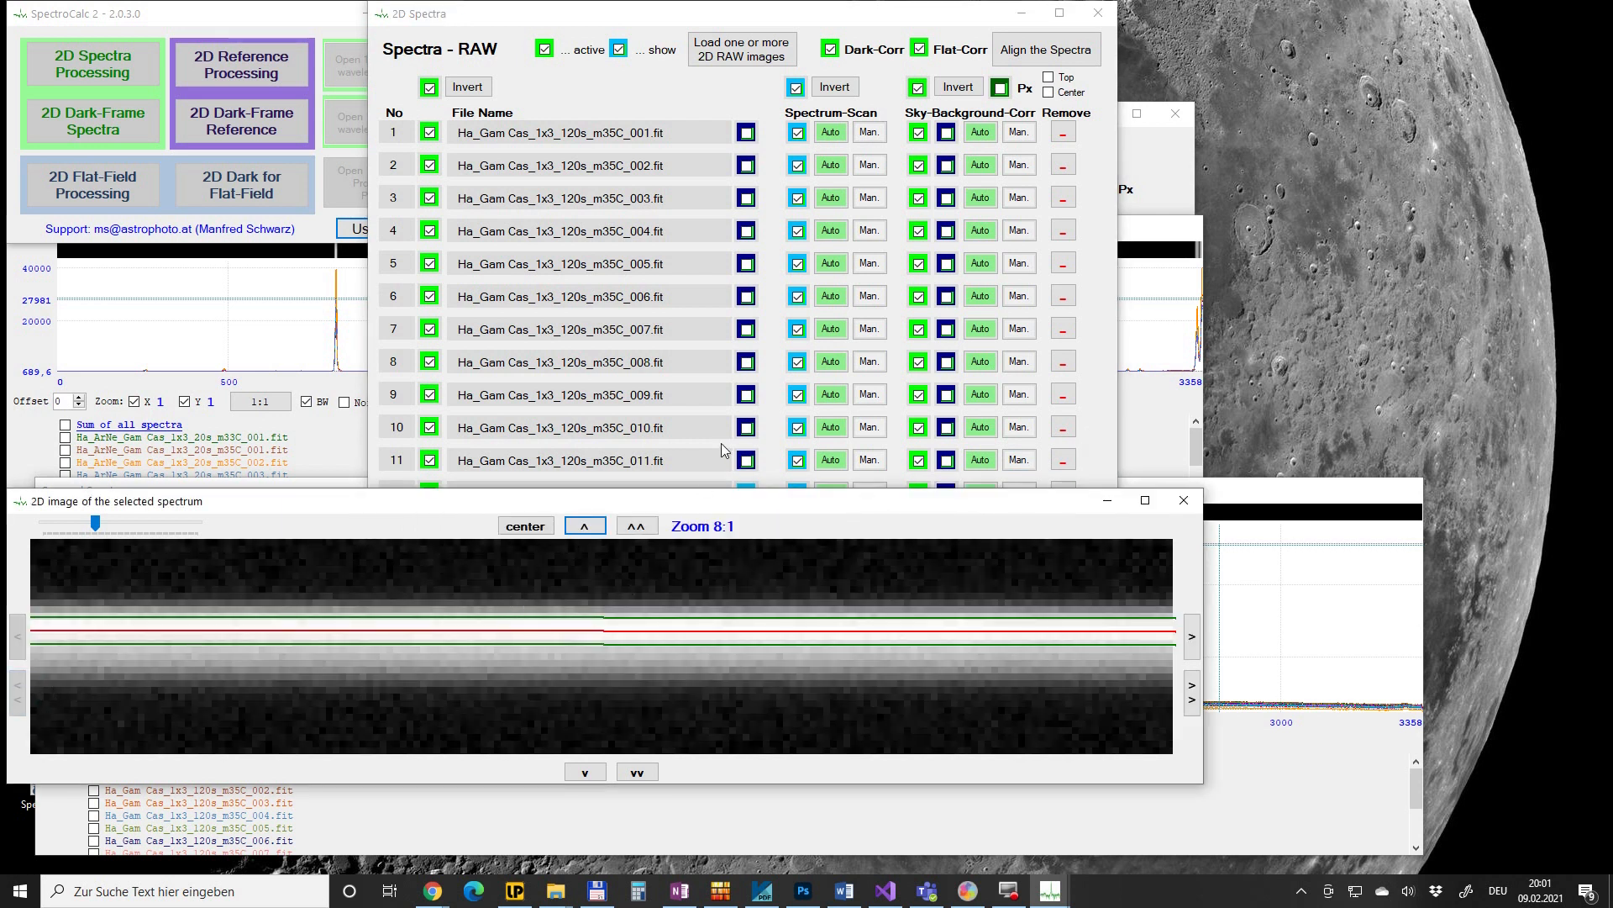
pyautogui.click(770, 464)
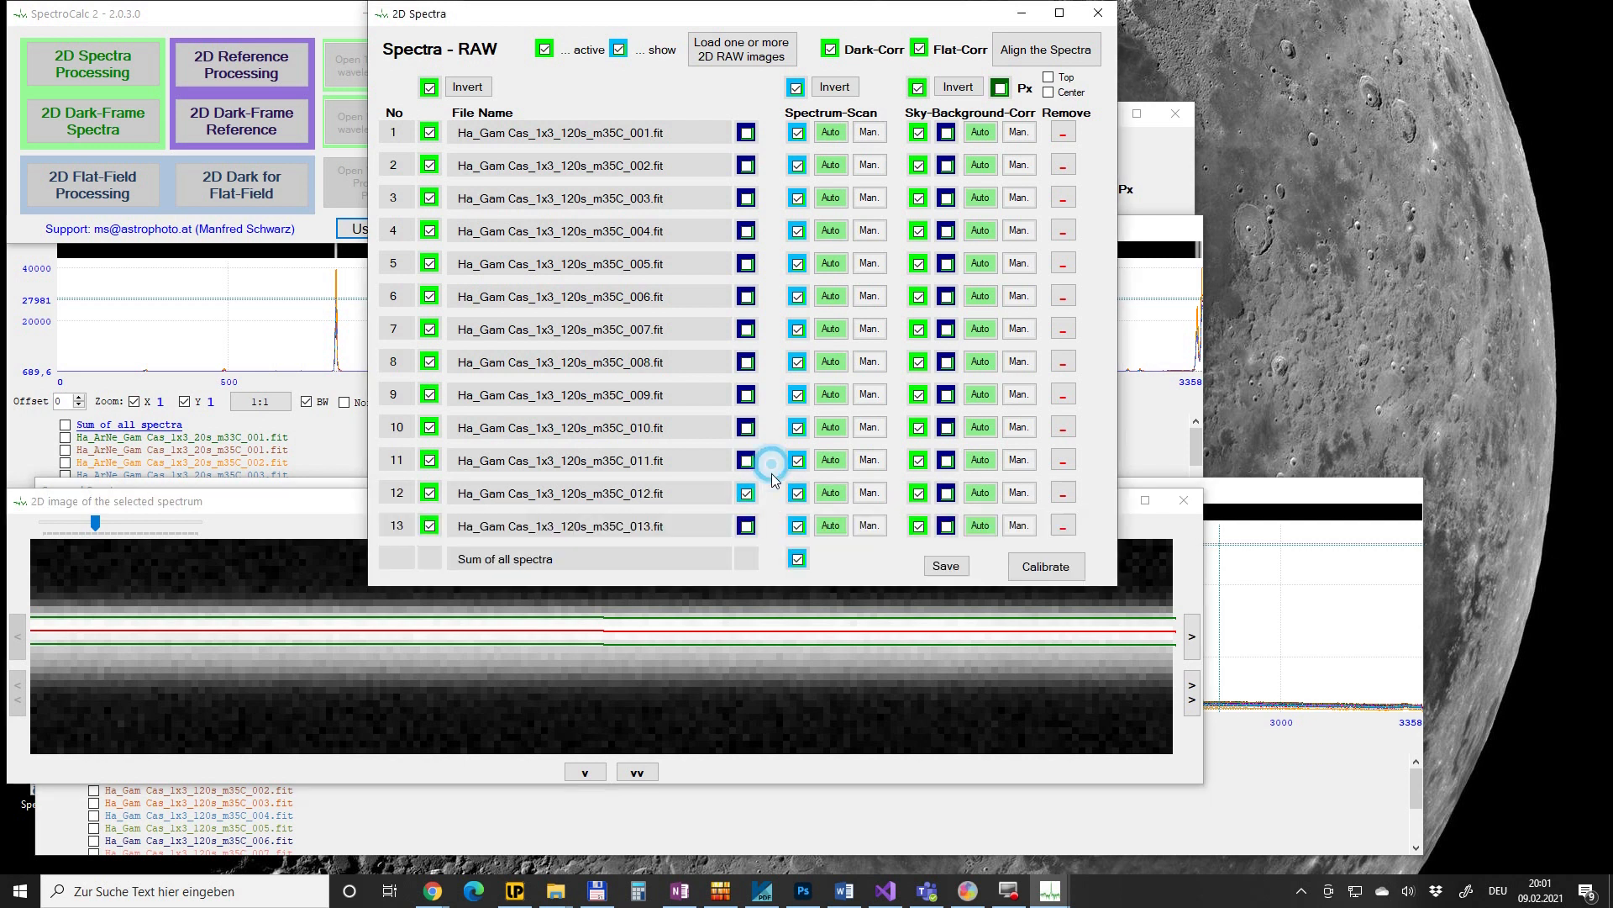
pyautogui.click(747, 526)
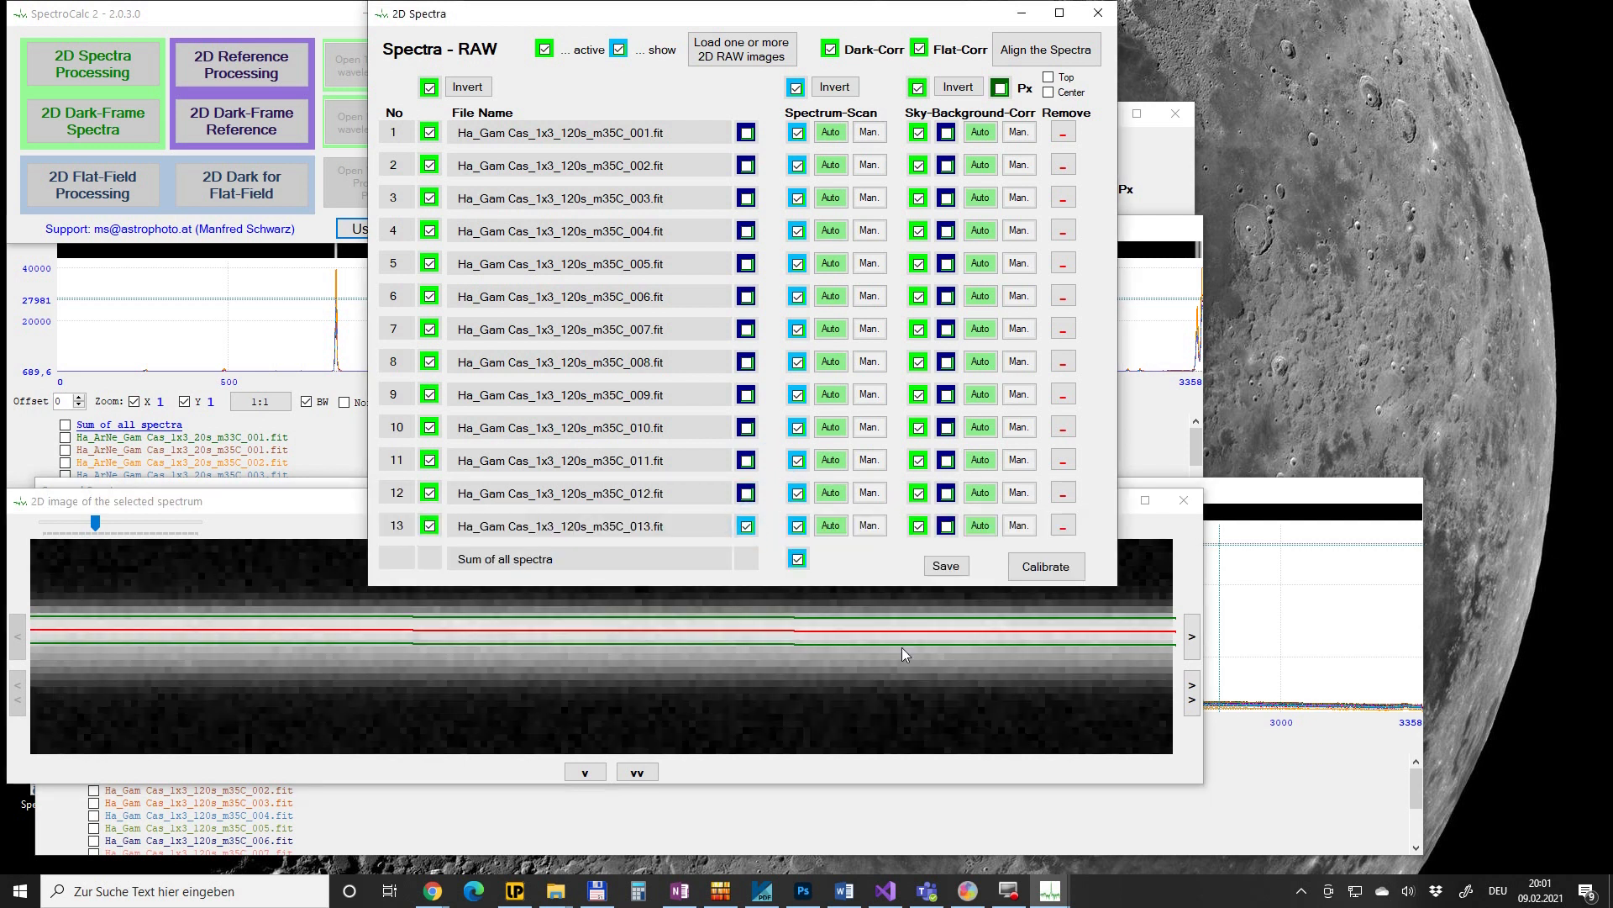
pyautogui.click(1191, 704)
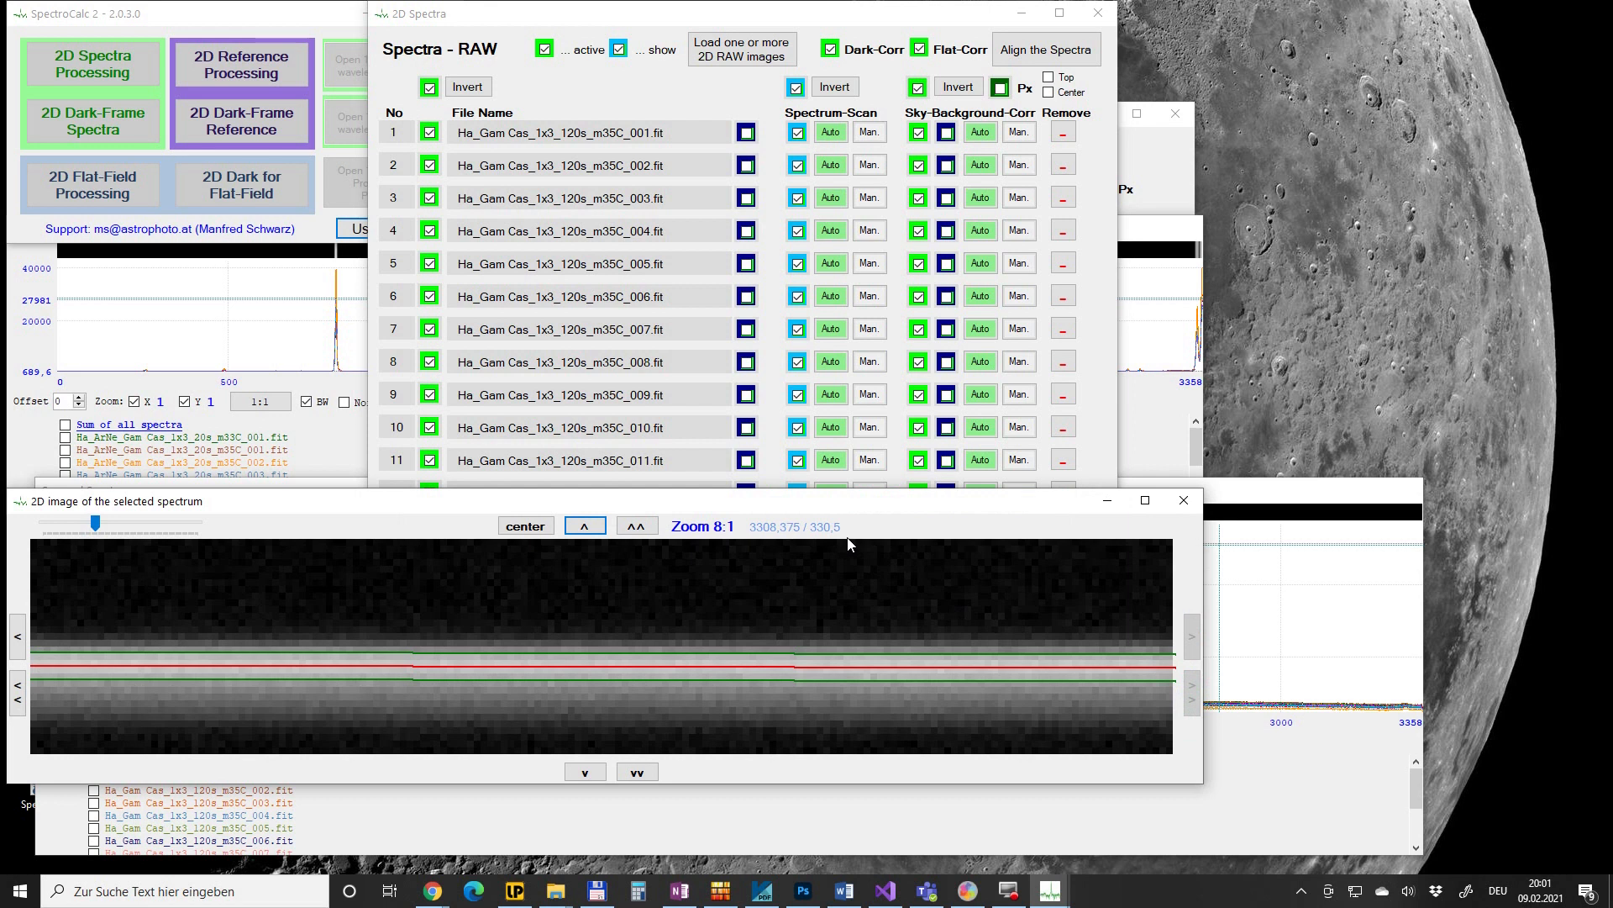
pyautogui.click(773, 402)
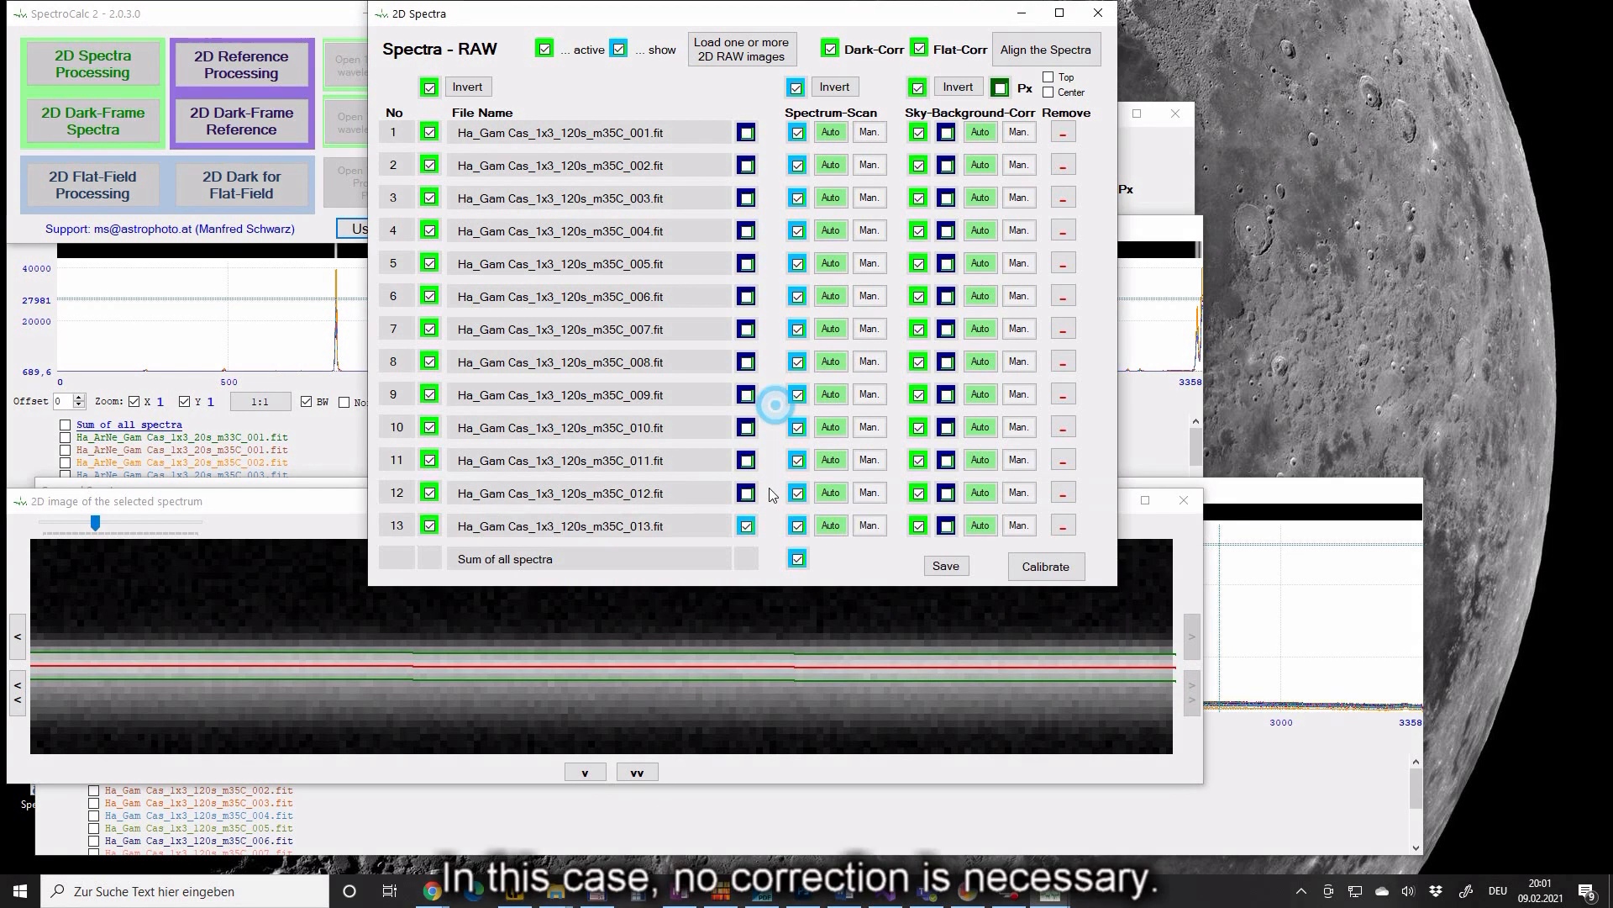
pyautogui.click(747, 526)
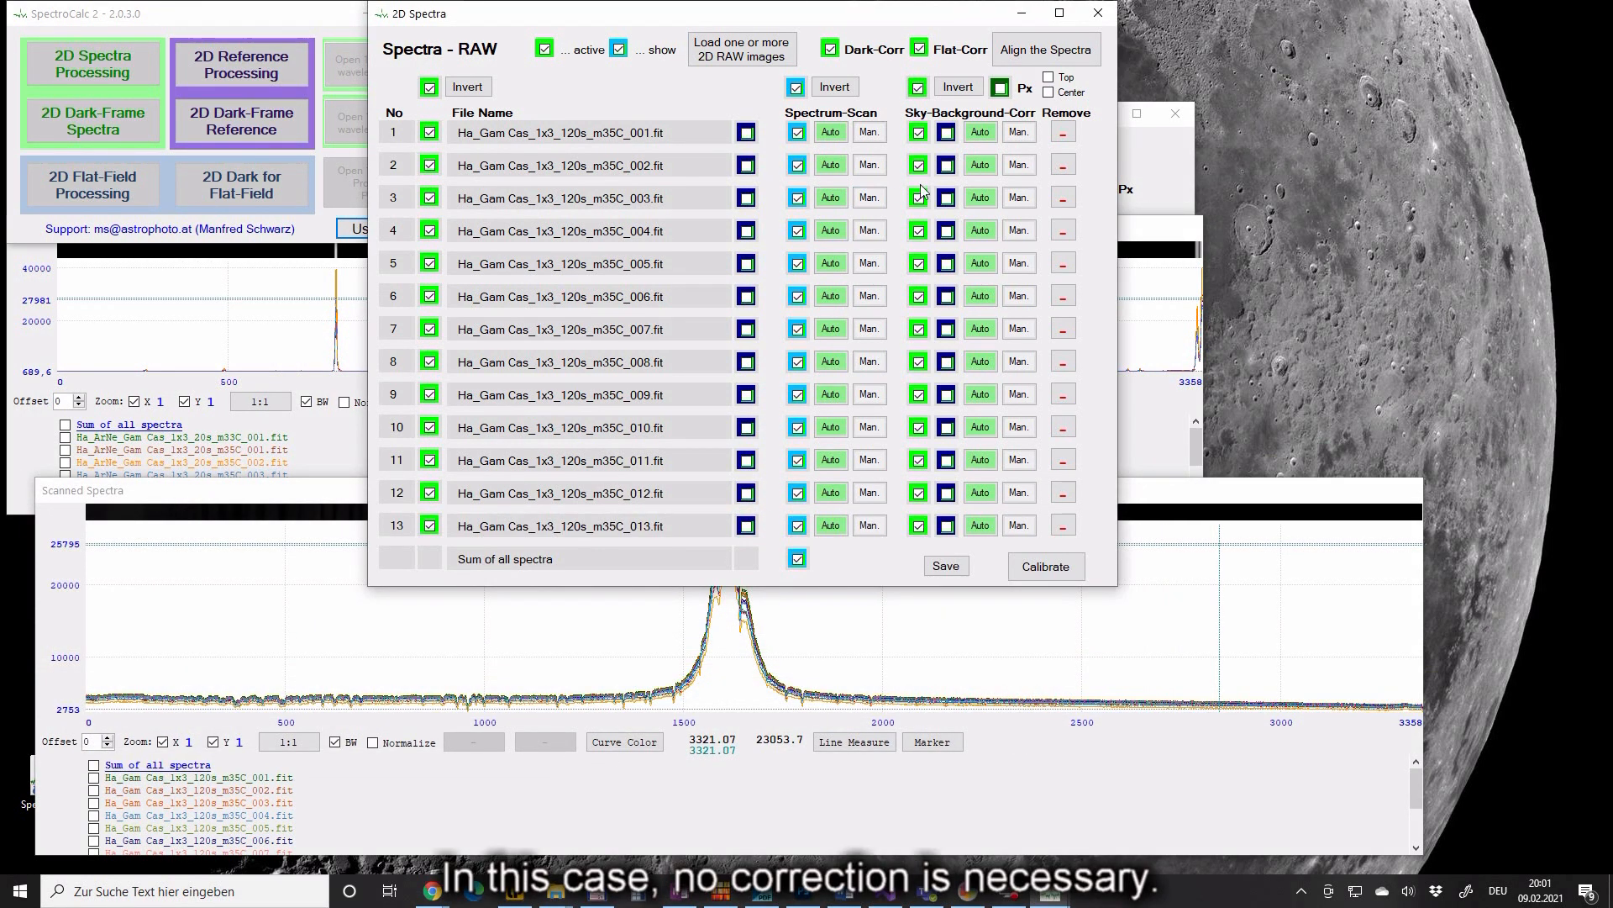
# - In manual sky-background settings, set Y-Span to 1 and switch off the lower band
pyautogui.click(1020, 133)
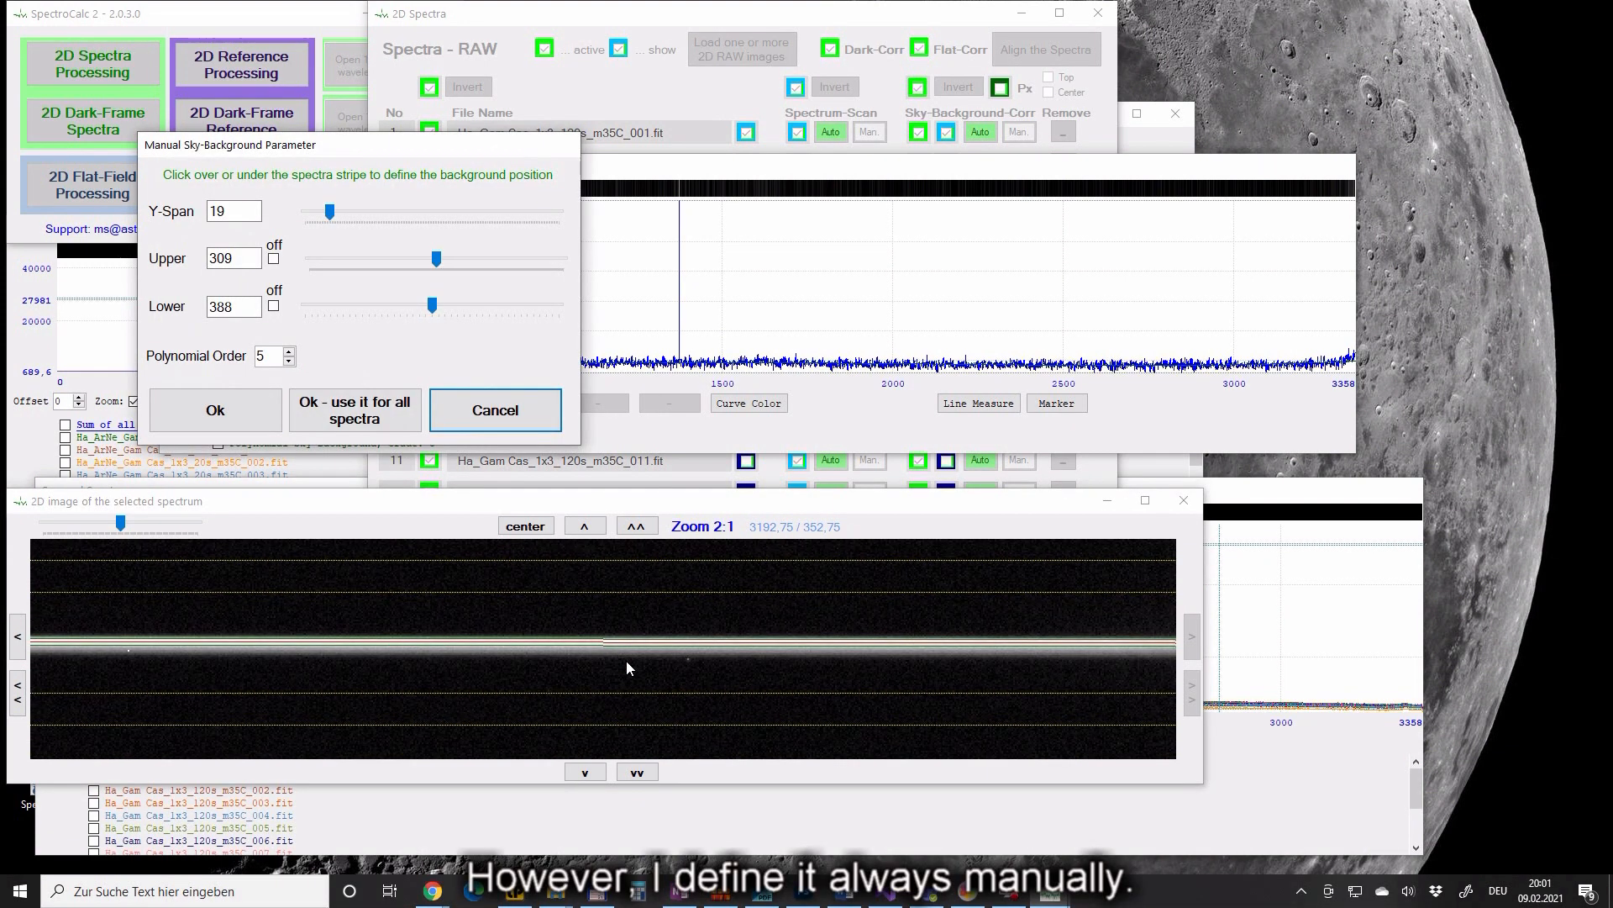
pyautogui.click(233, 213)
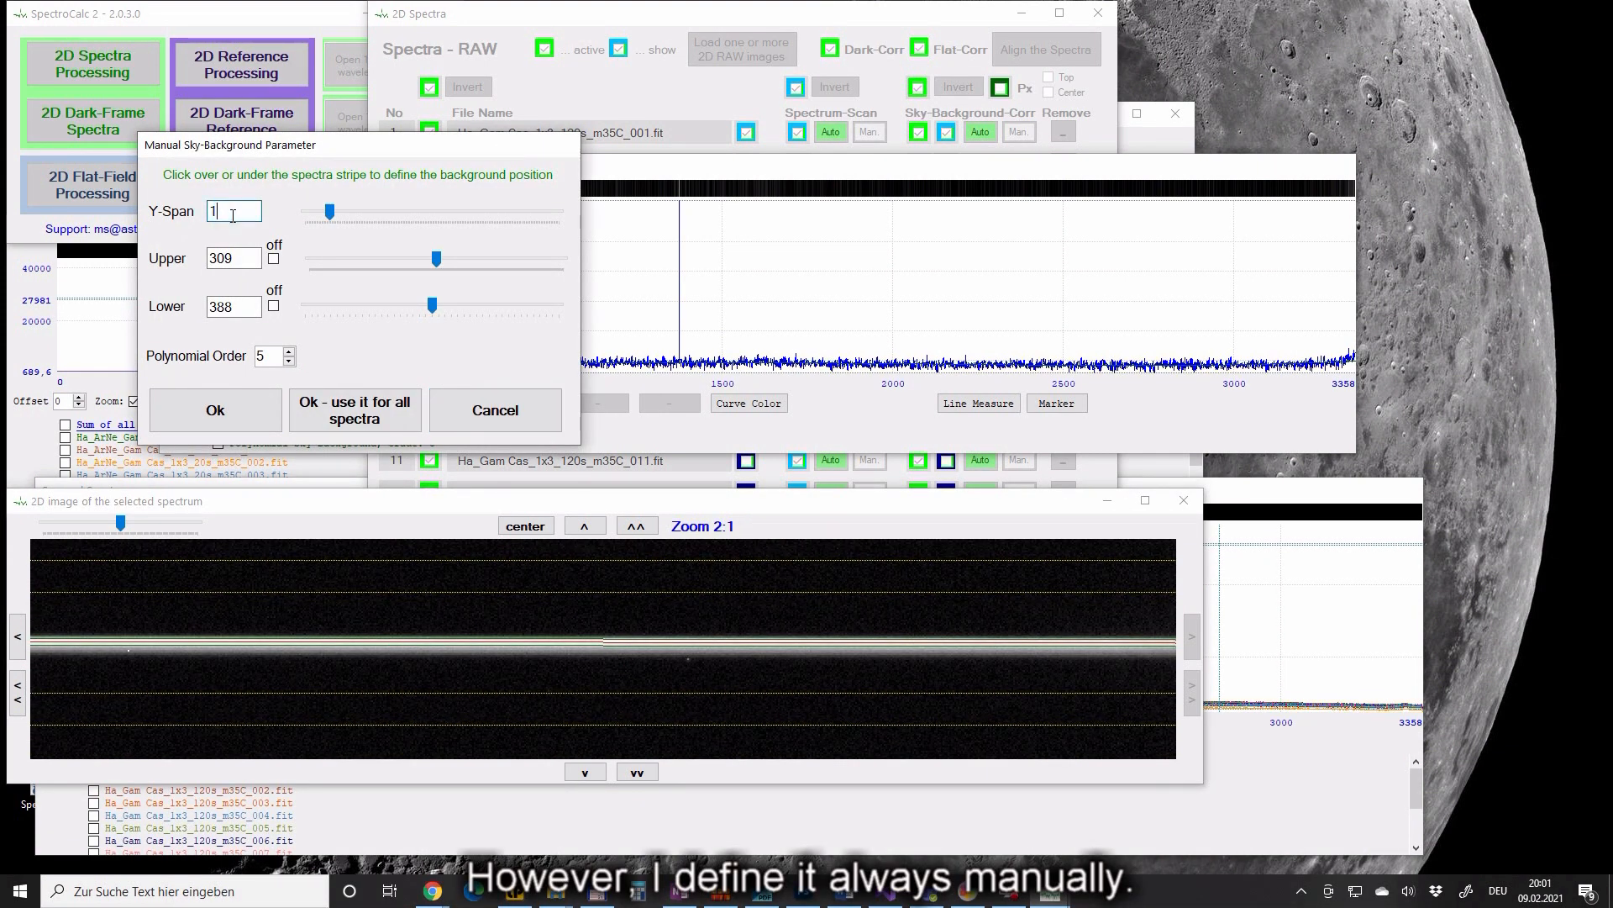
pyautogui.click(273, 306)
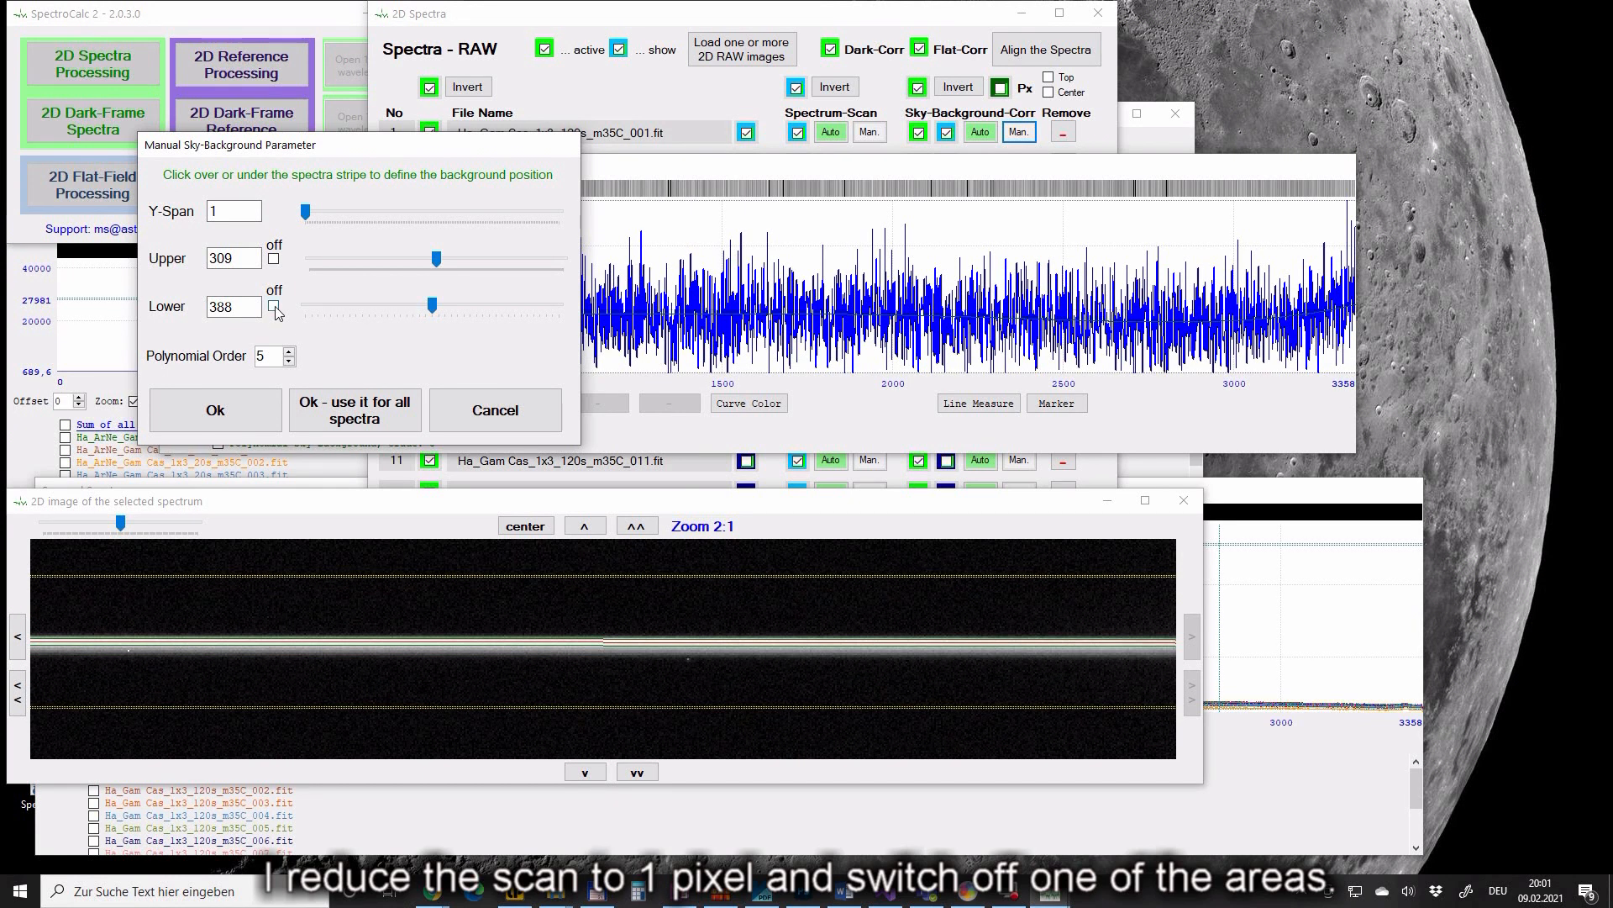
pyautogui.click(274, 307)
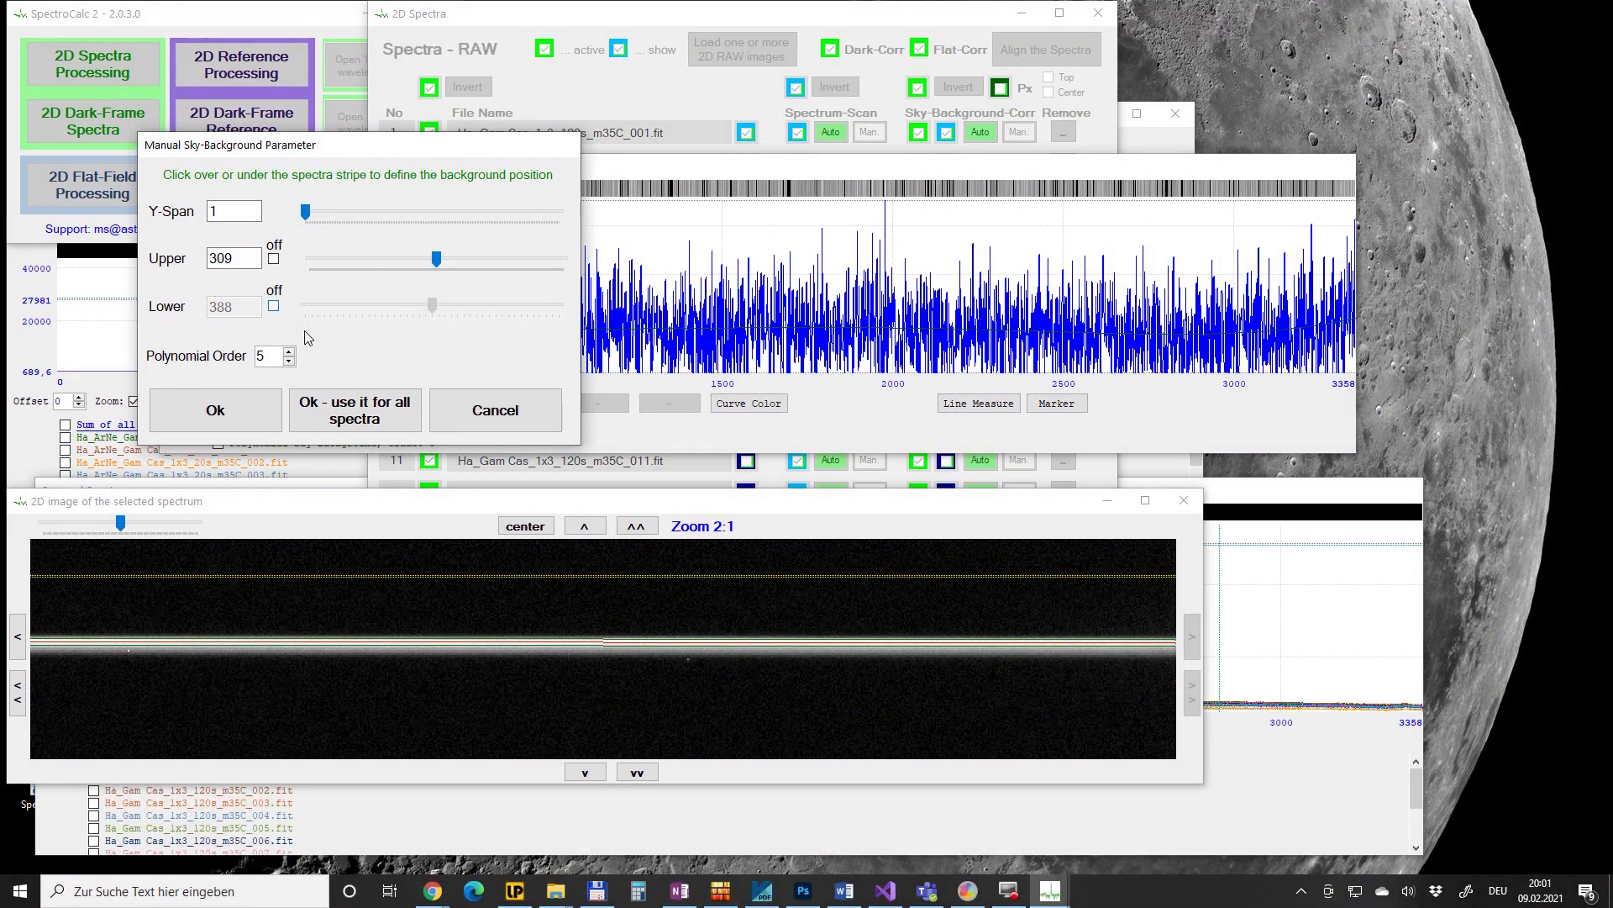
# - Place the upper background band at row 319 above the stripe and re-enable the lower band
pyautogui.moveTo(861, 172); pyautogui.dragTo(943, 148)
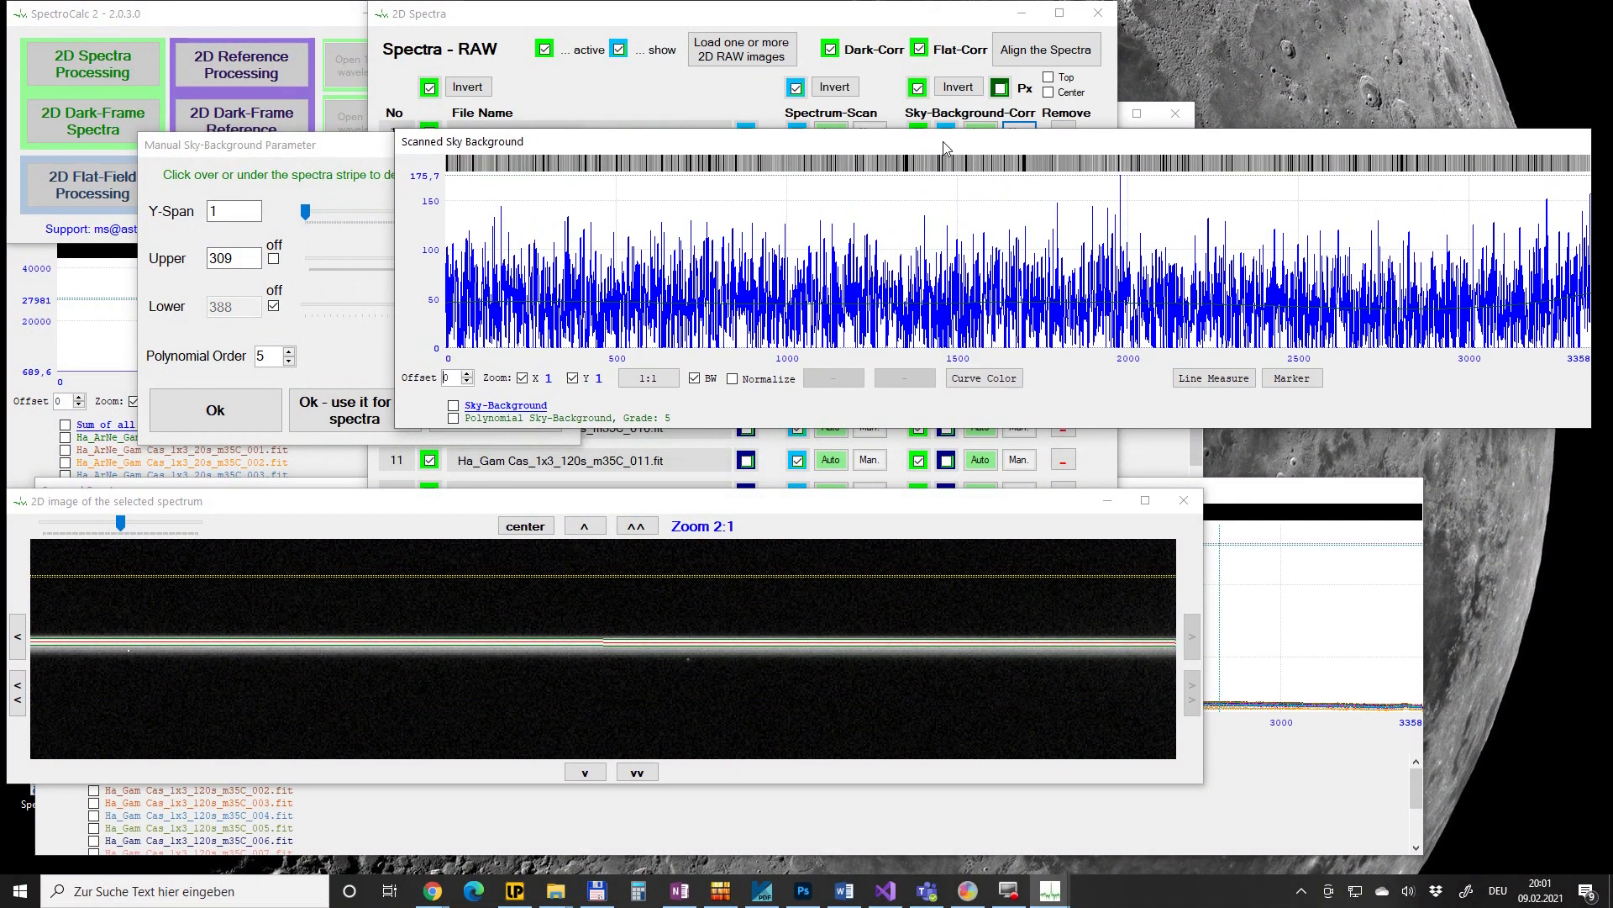
pyautogui.click(538, 632)
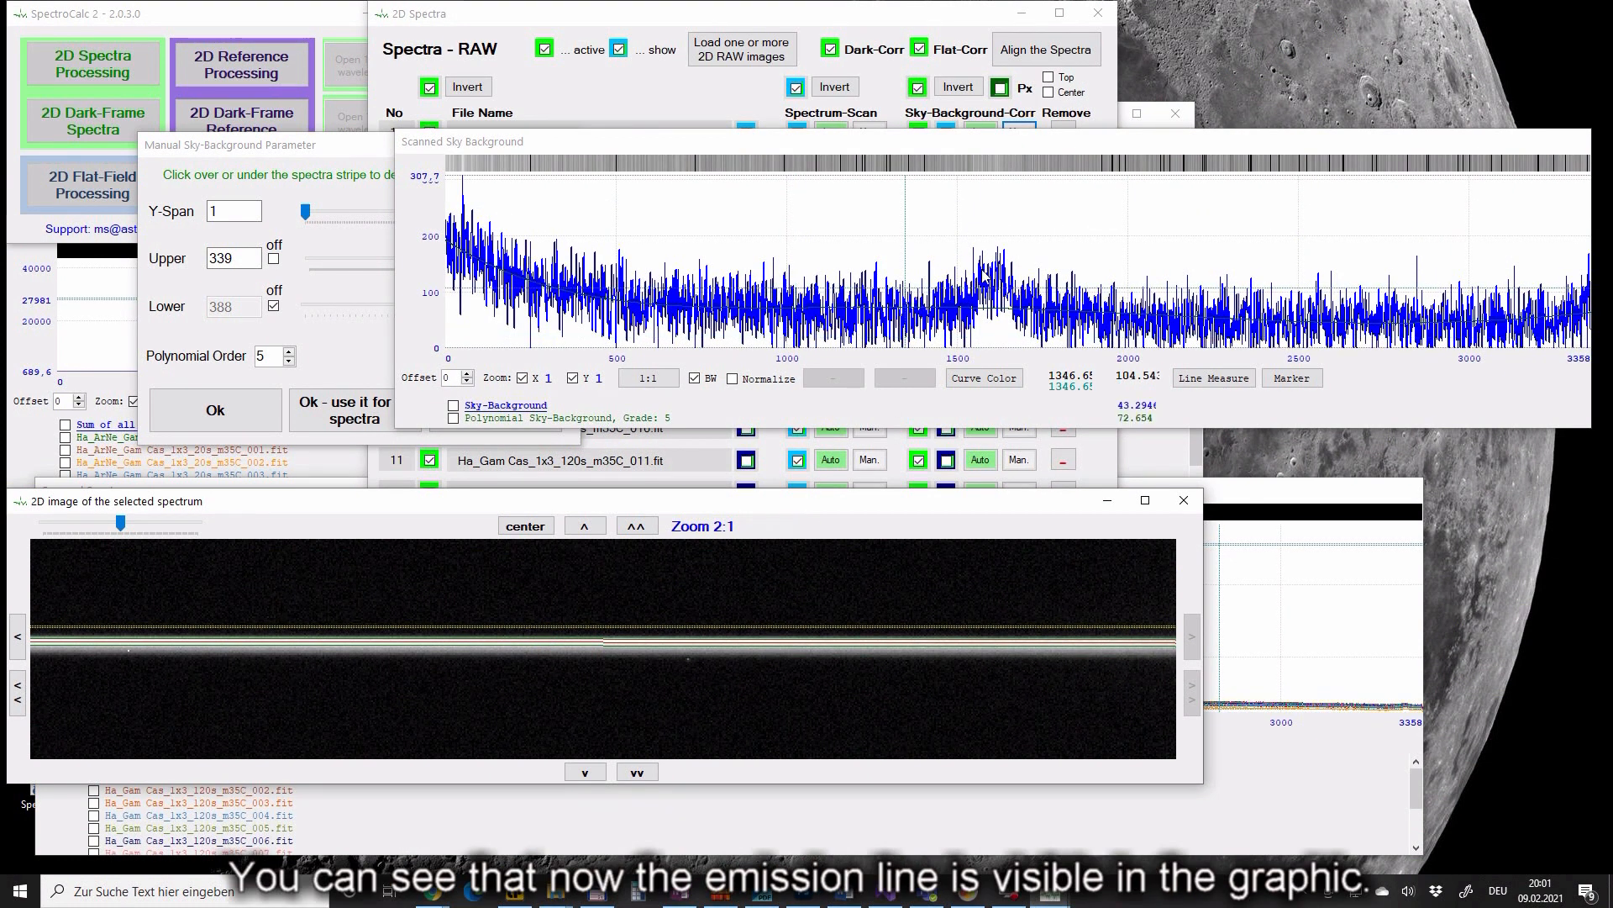
pyautogui.click(692, 591)
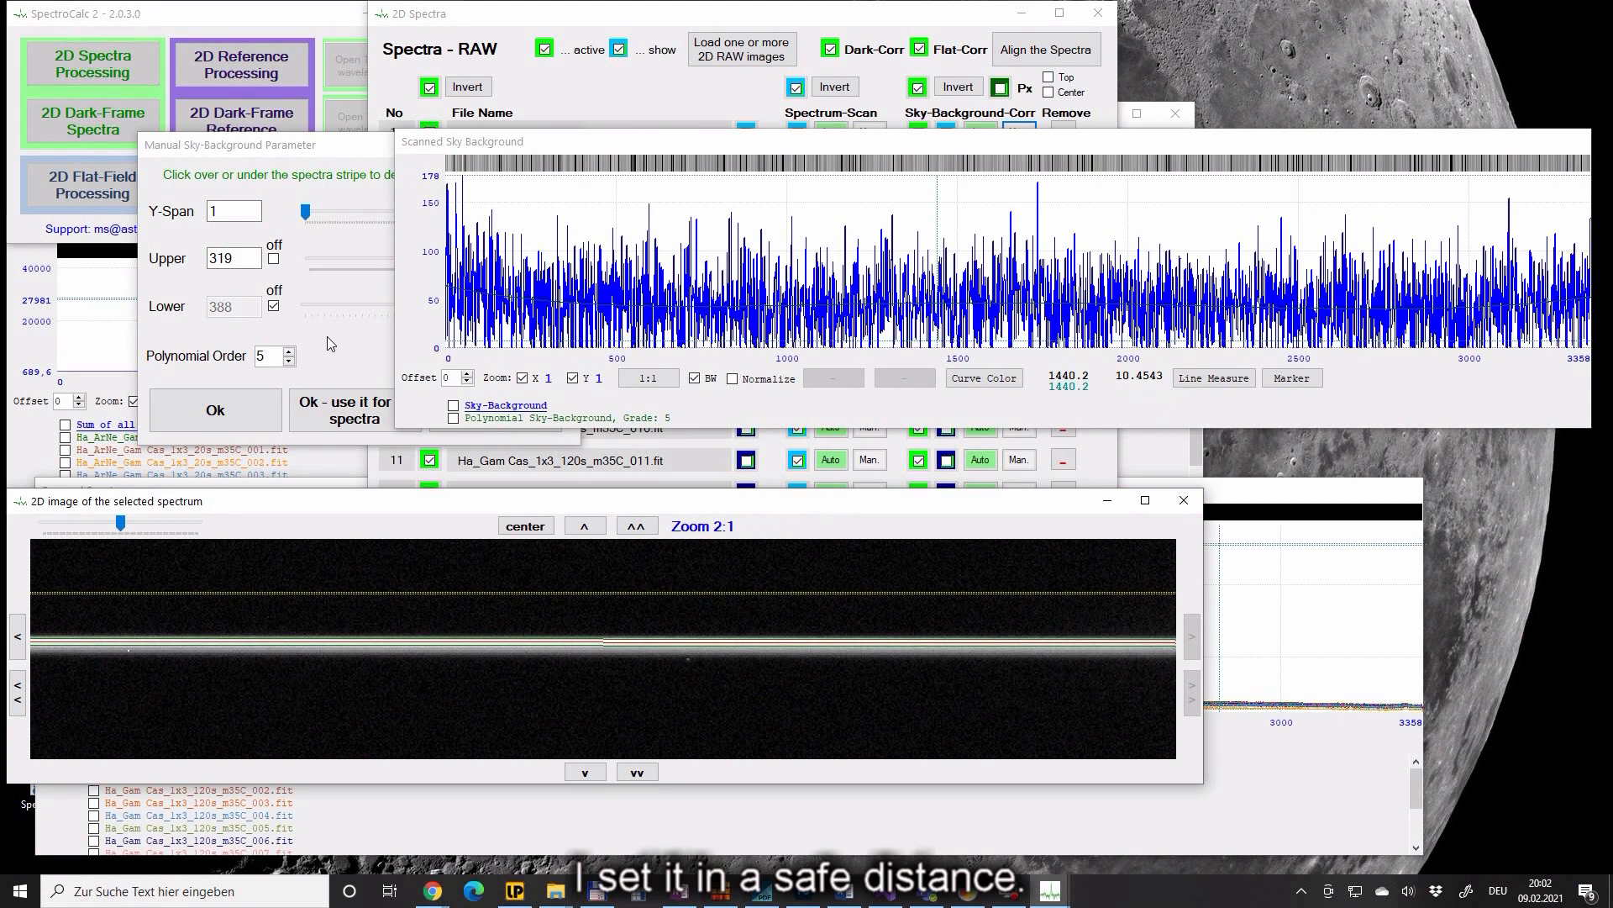
pyautogui.click(272, 306)
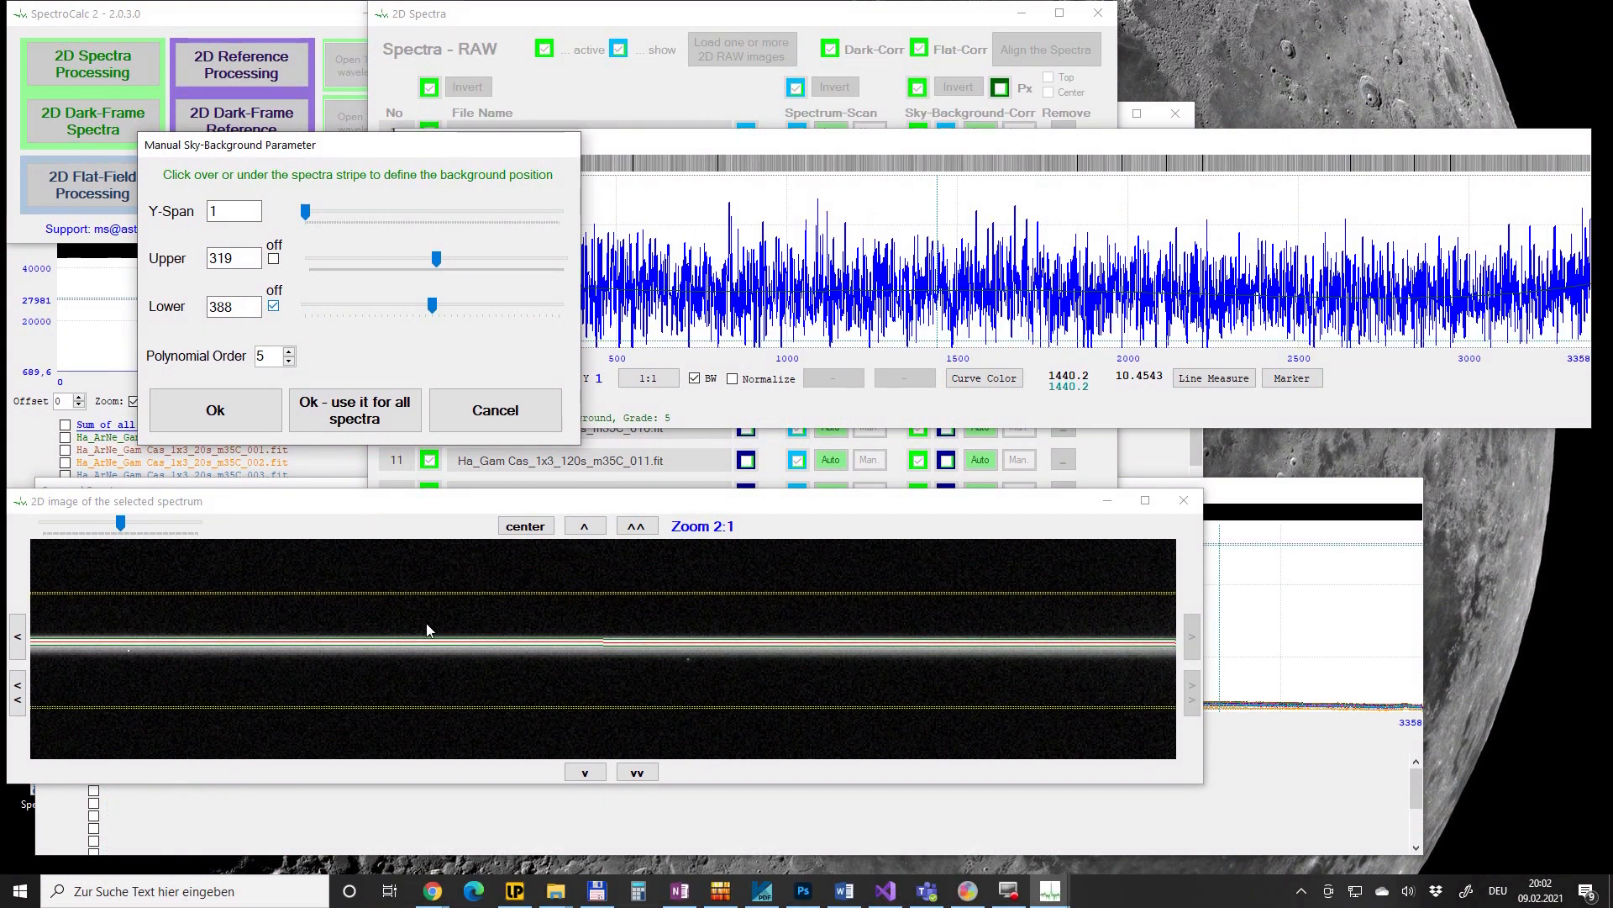
# - Set Y-Span to 10, check the sky-background graph, and apply rows 319/388 to all spectra
pyautogui.click(228, 213)
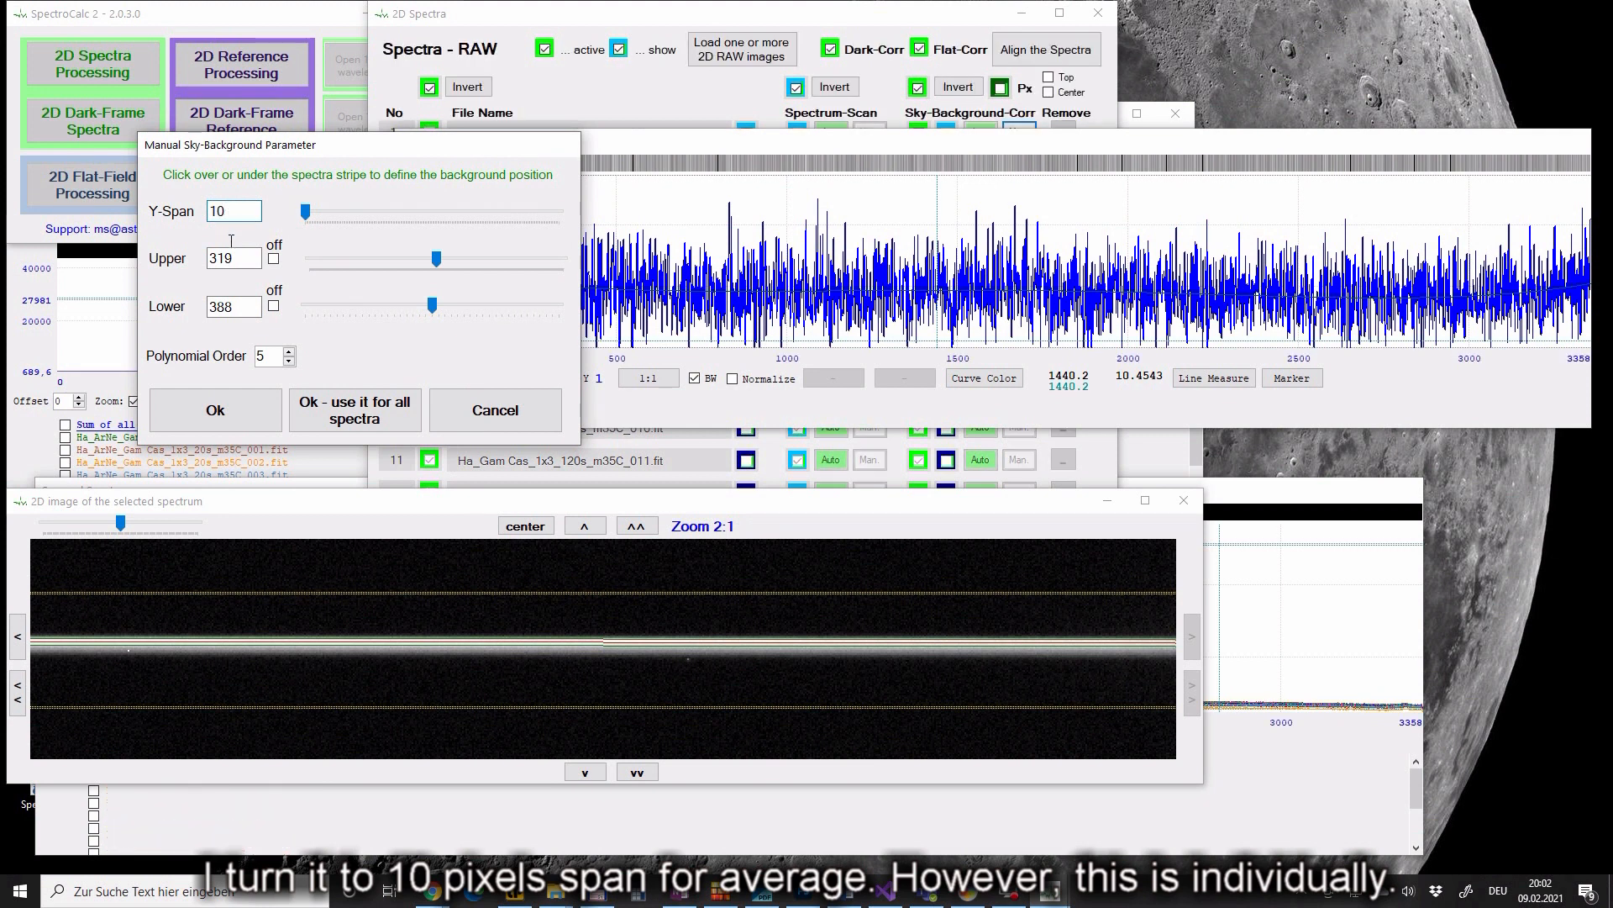
pyautogui.press('Tab')
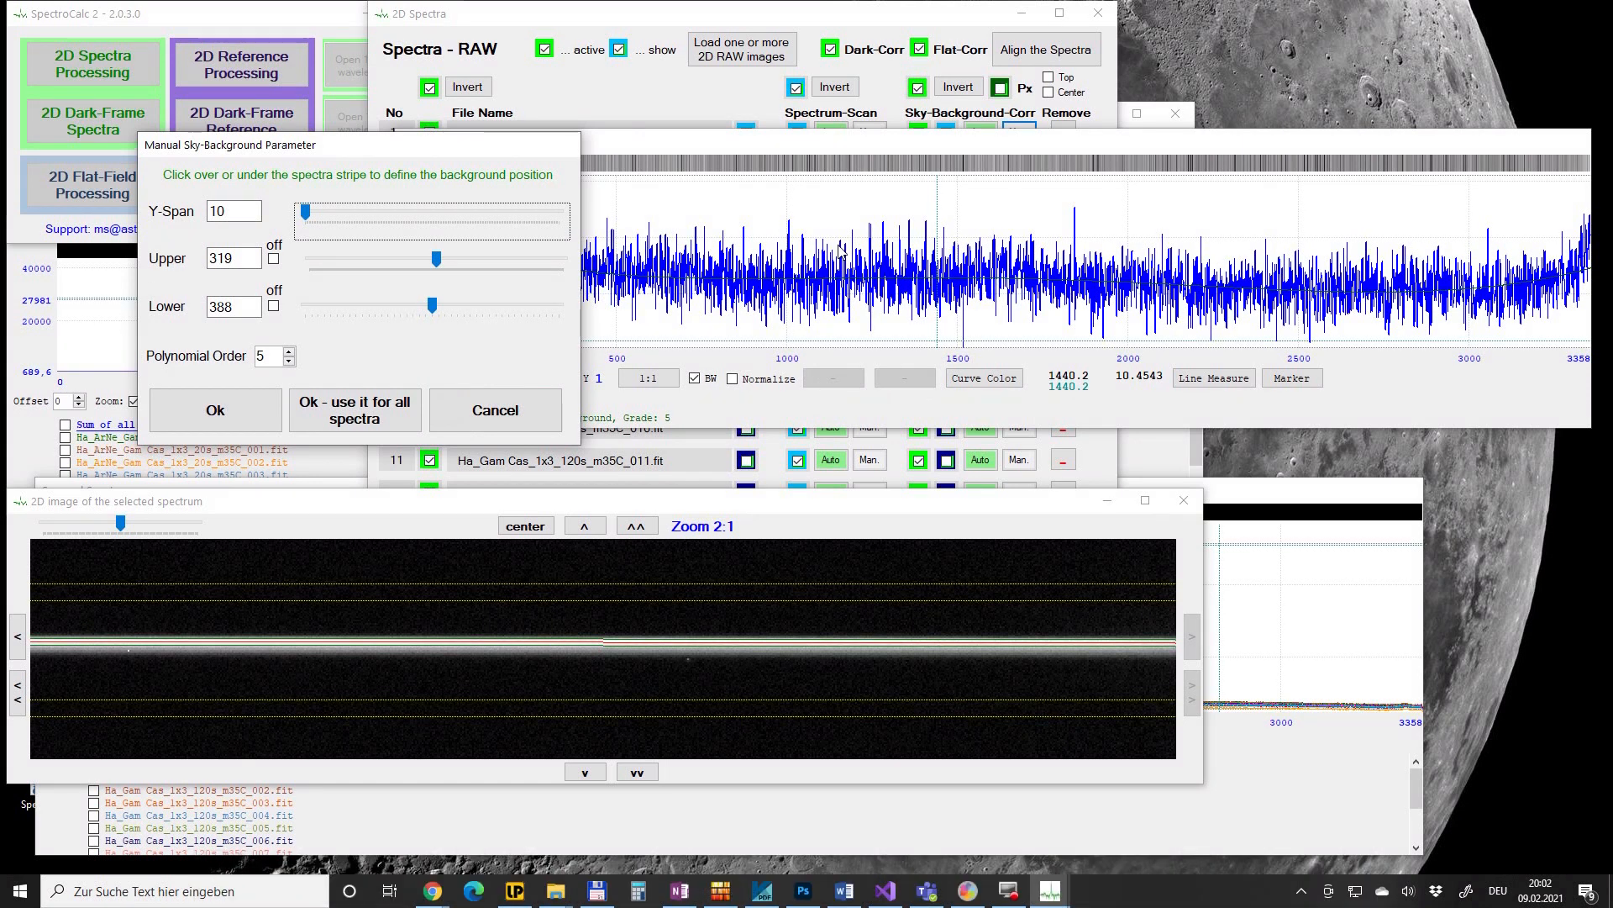
pyautogui.click(854, 141)
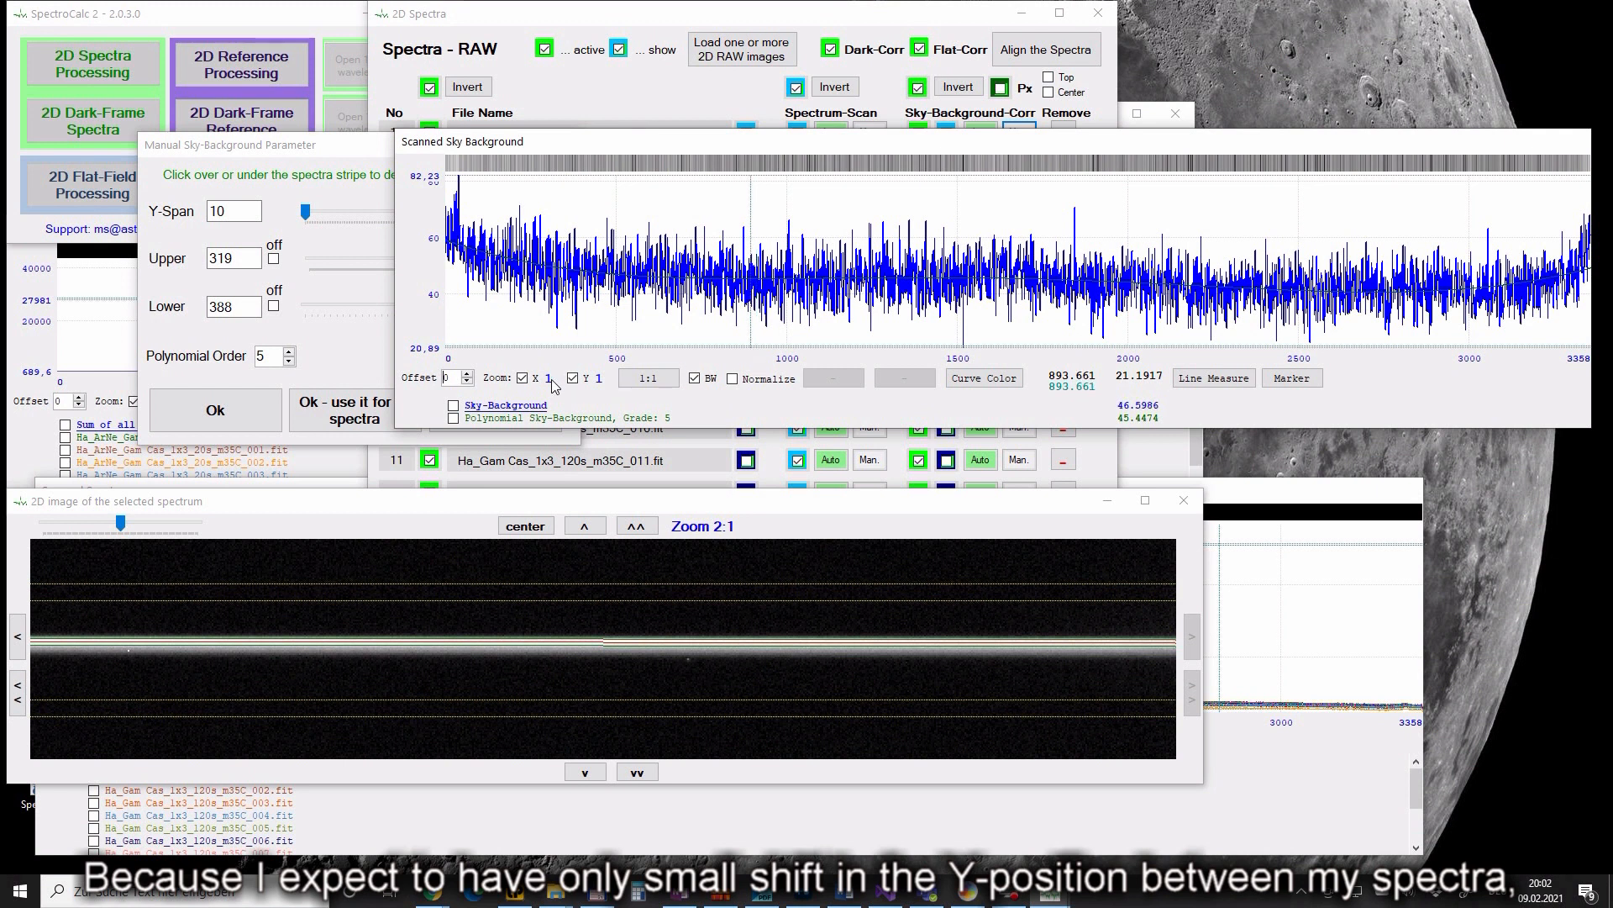
pyautogui.click(324, 352)
pyautogui.click(341, 404)
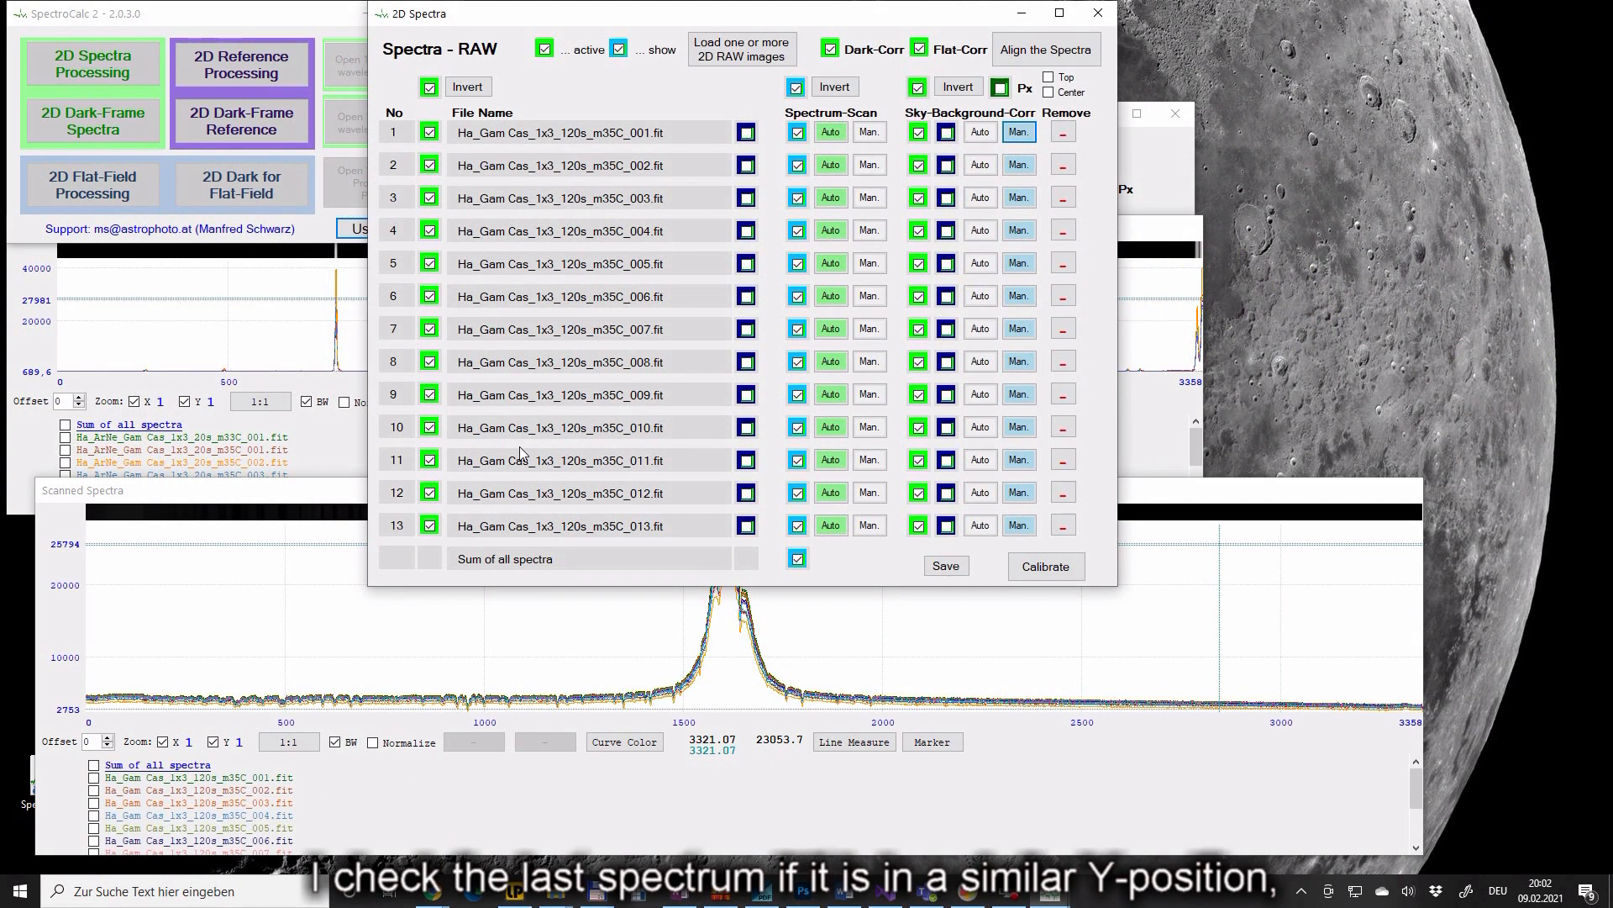
pyautogui.click(1018, 525)
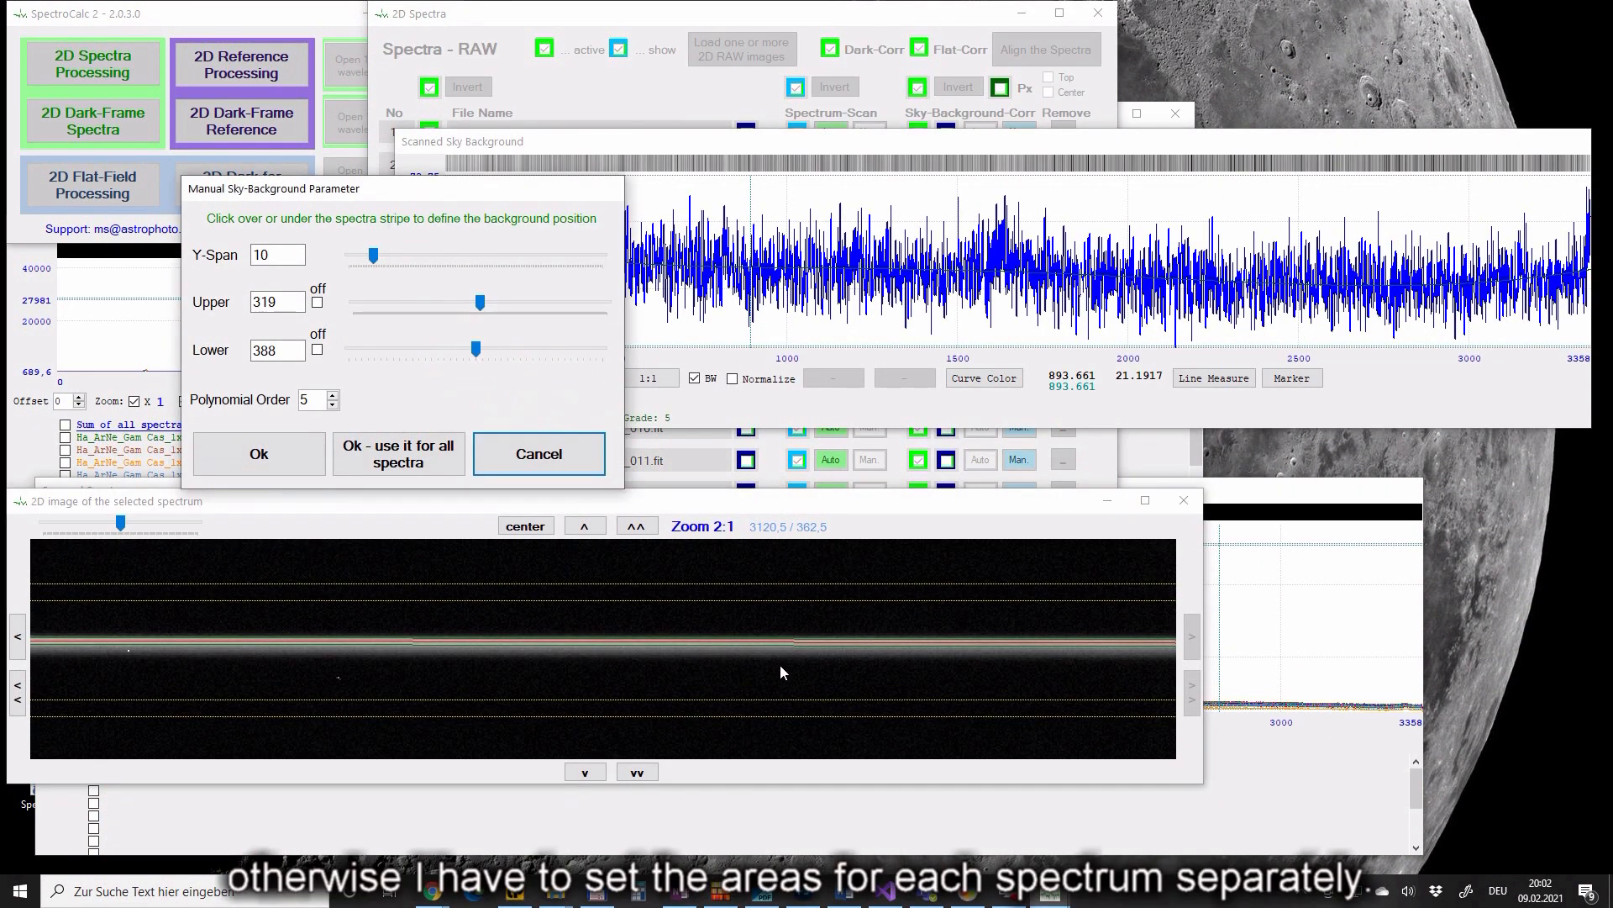
pyautogui.click(567, 463)
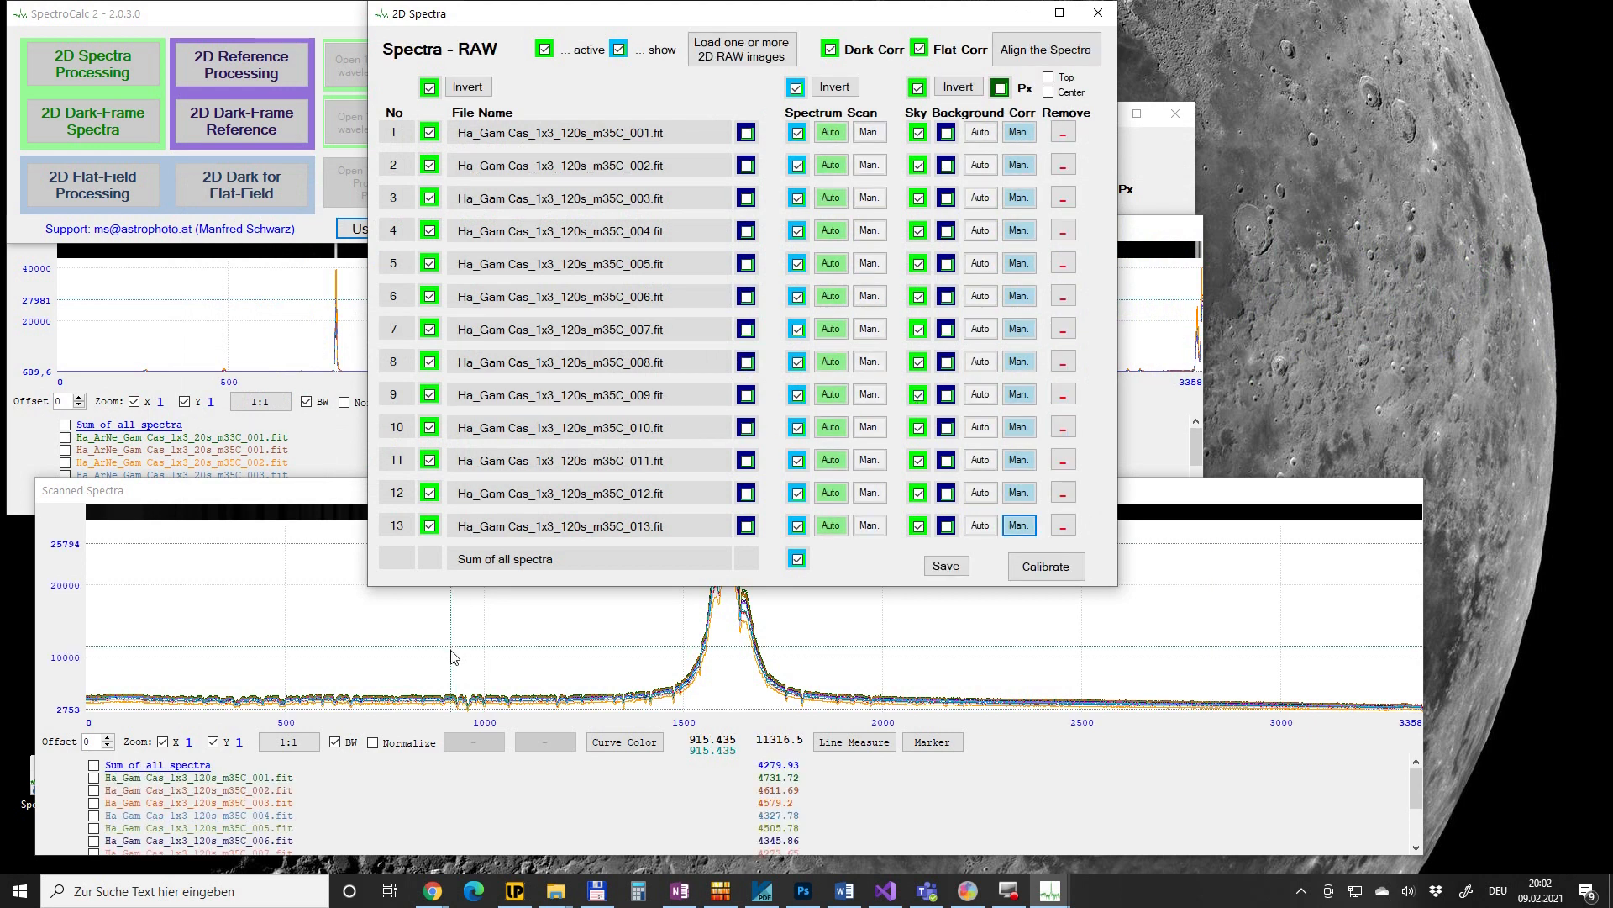
# - Enlarge the scanned spectra plot and normalize it between 1096.83 and 1255.03
pyautogui.click(296, 487)
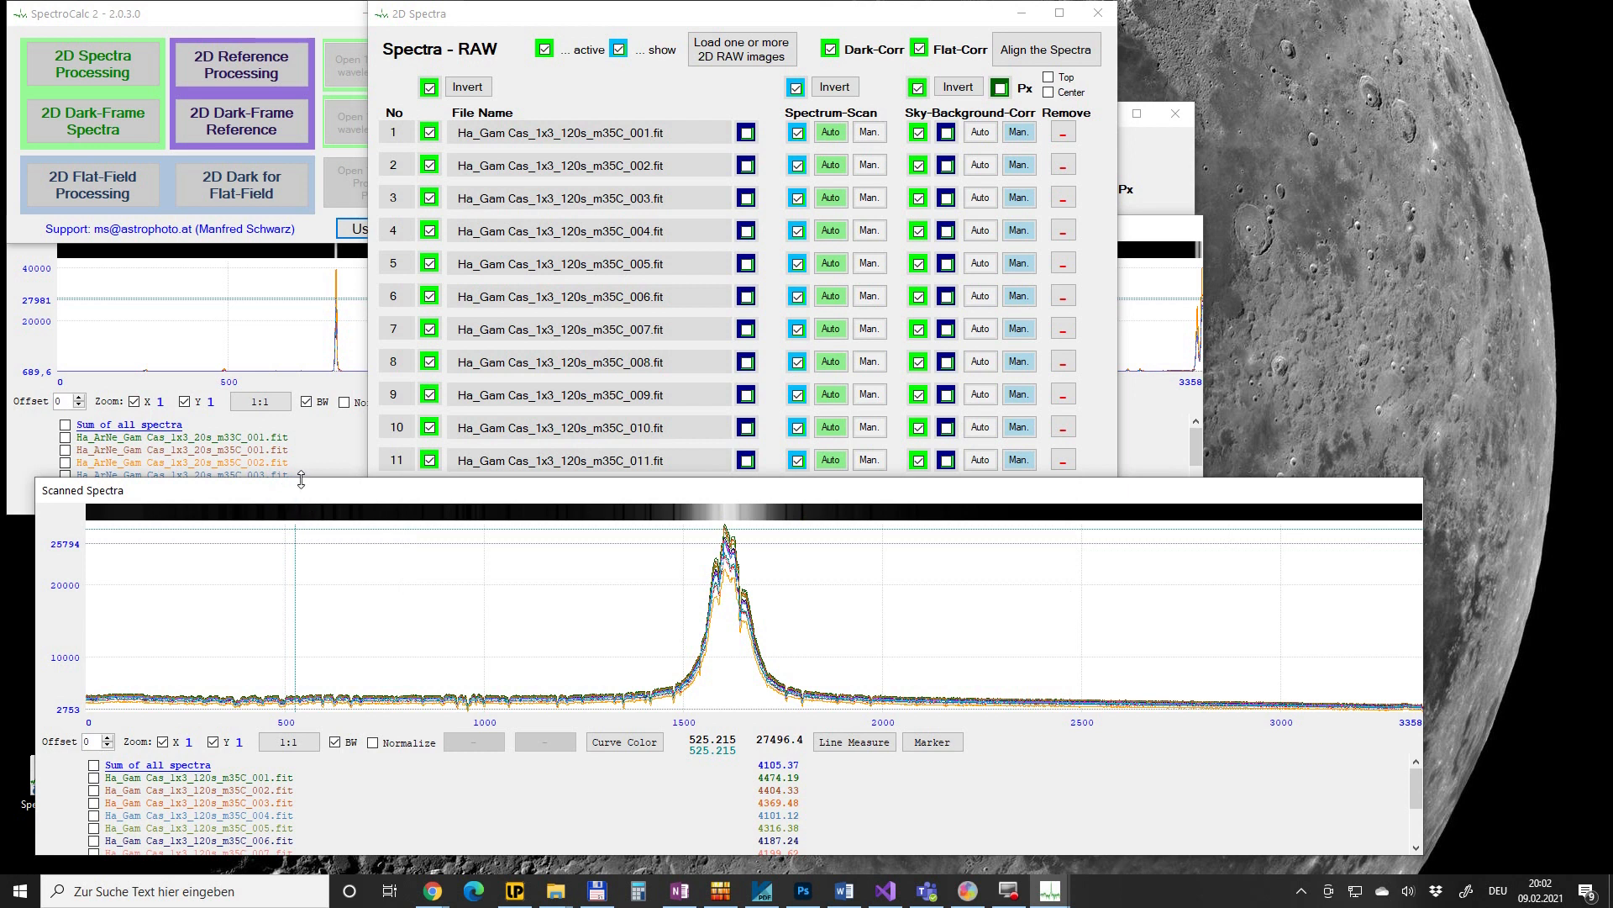
pyautogui.moveTo(301, 479); pyautogui.dragTo(301, 415)
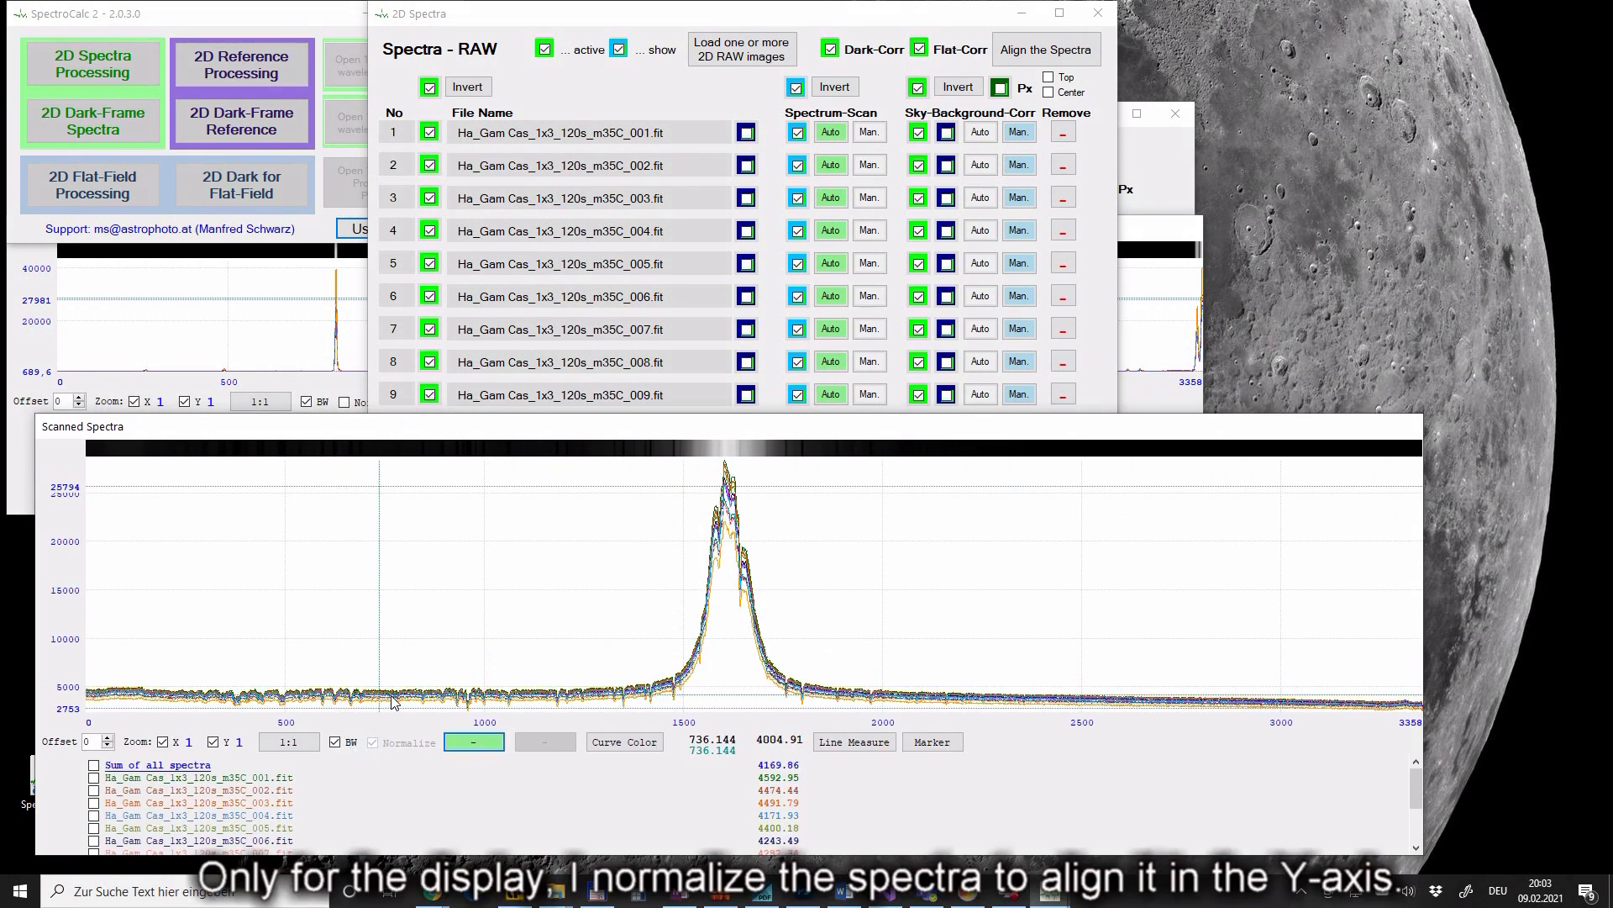
pyautogui.click(523, 704)
pyautogui.click(588, 705)
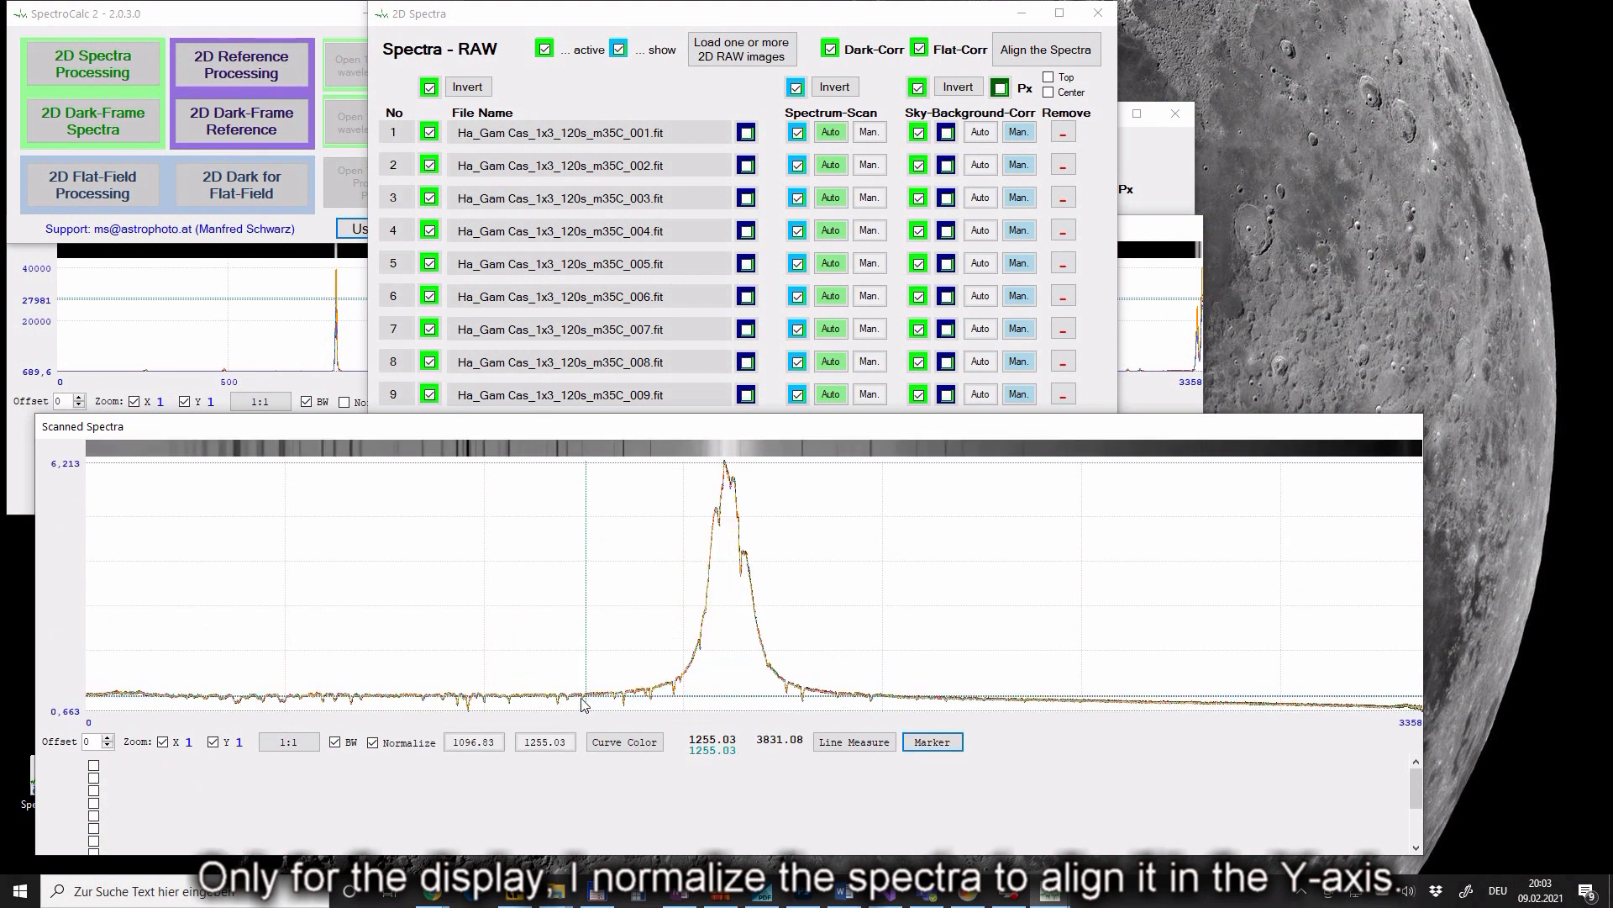
# - Zoom to 16x around 1185 and mark the absorption lines near 1186 and 1189
pyautogui.scroll(1, 625, 700)
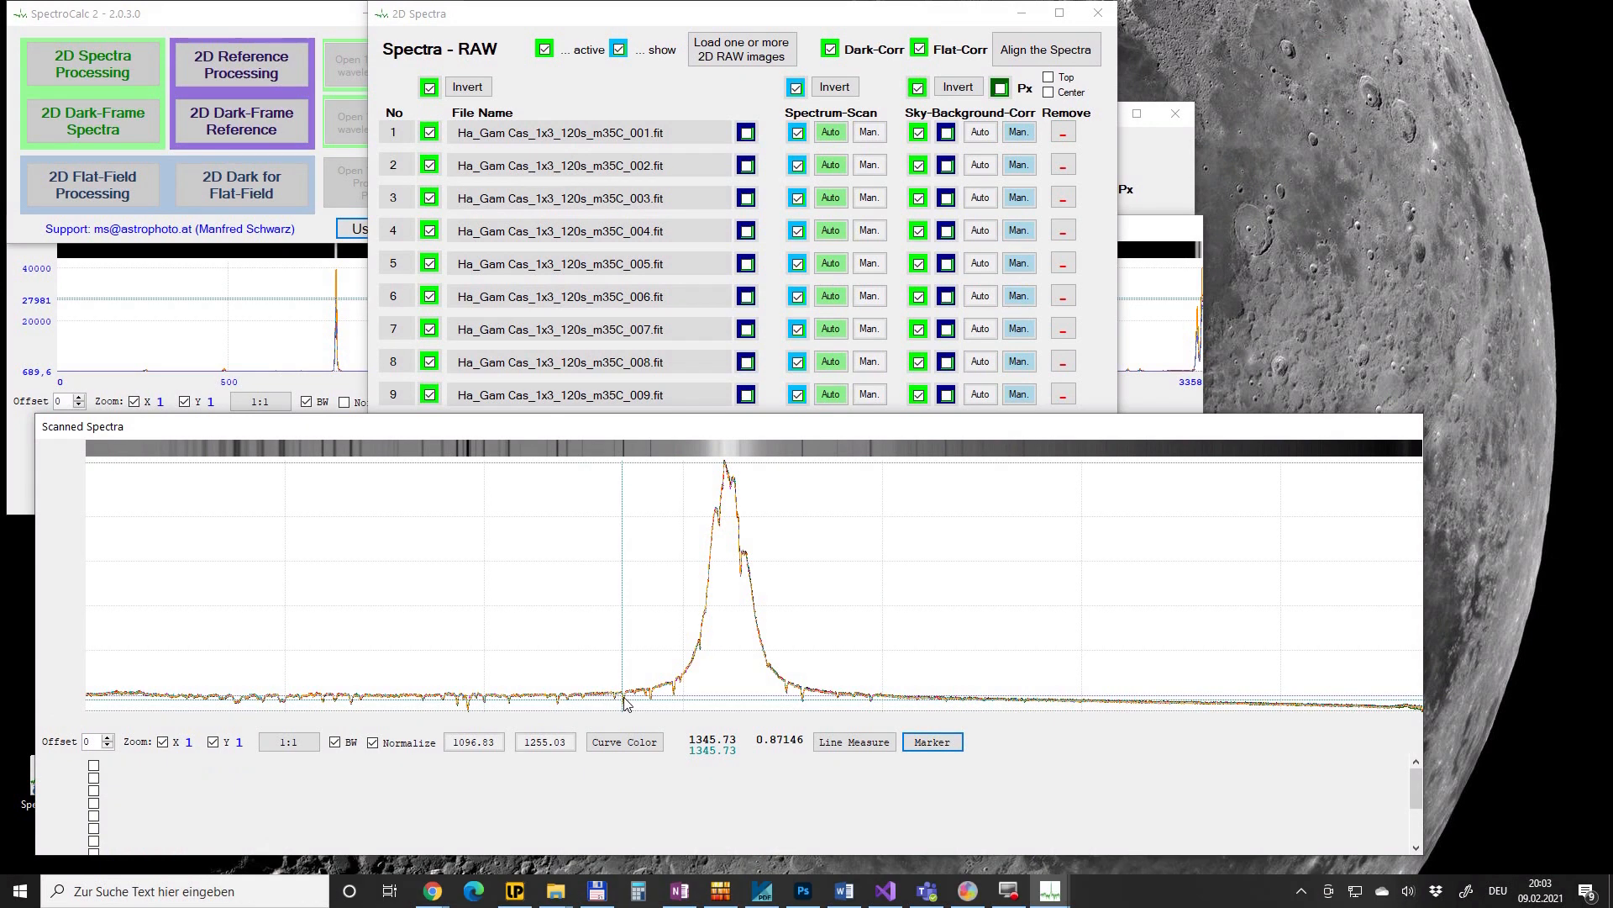
pyautogui.scroll(1, 705, 683)
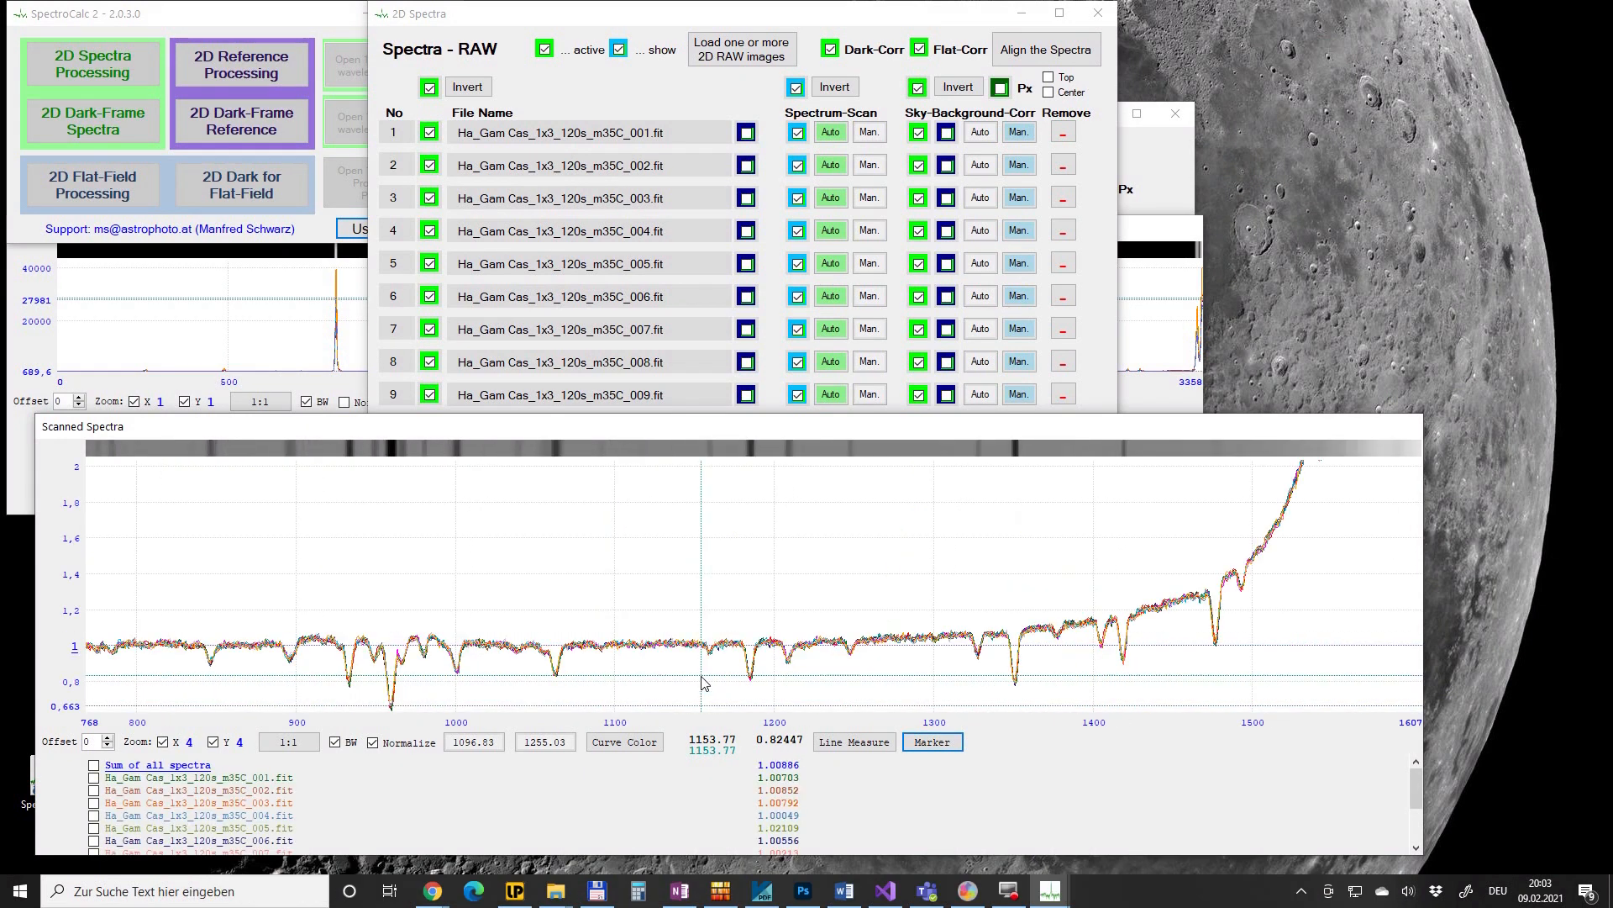
pyautogui.click(753, 666)
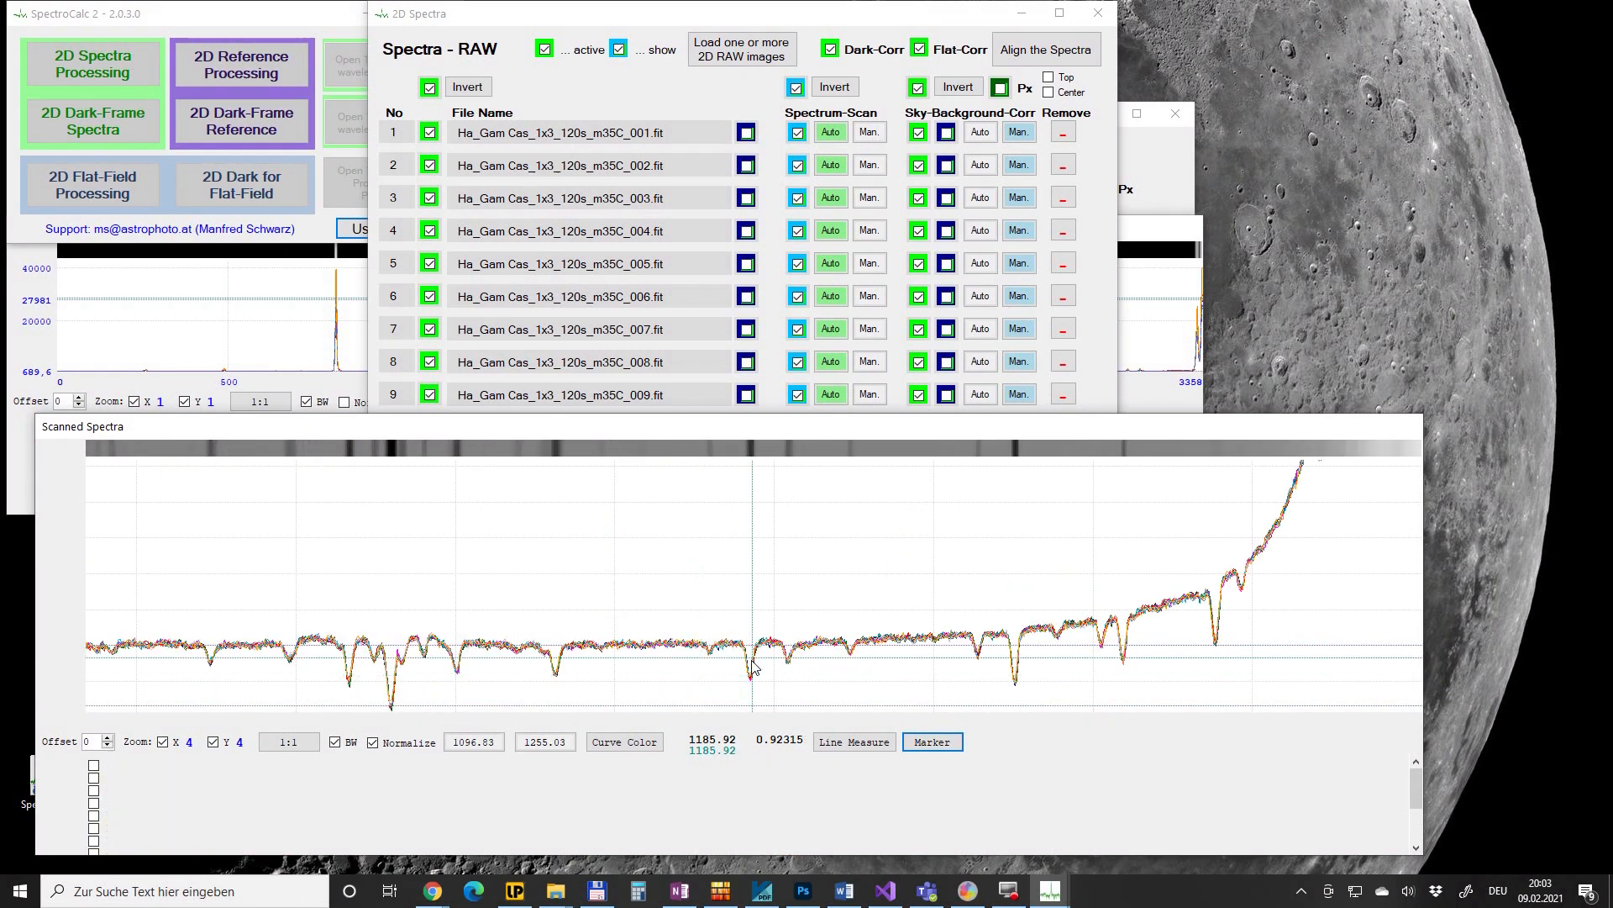
pyautogui.scroll(1, 753, 665)
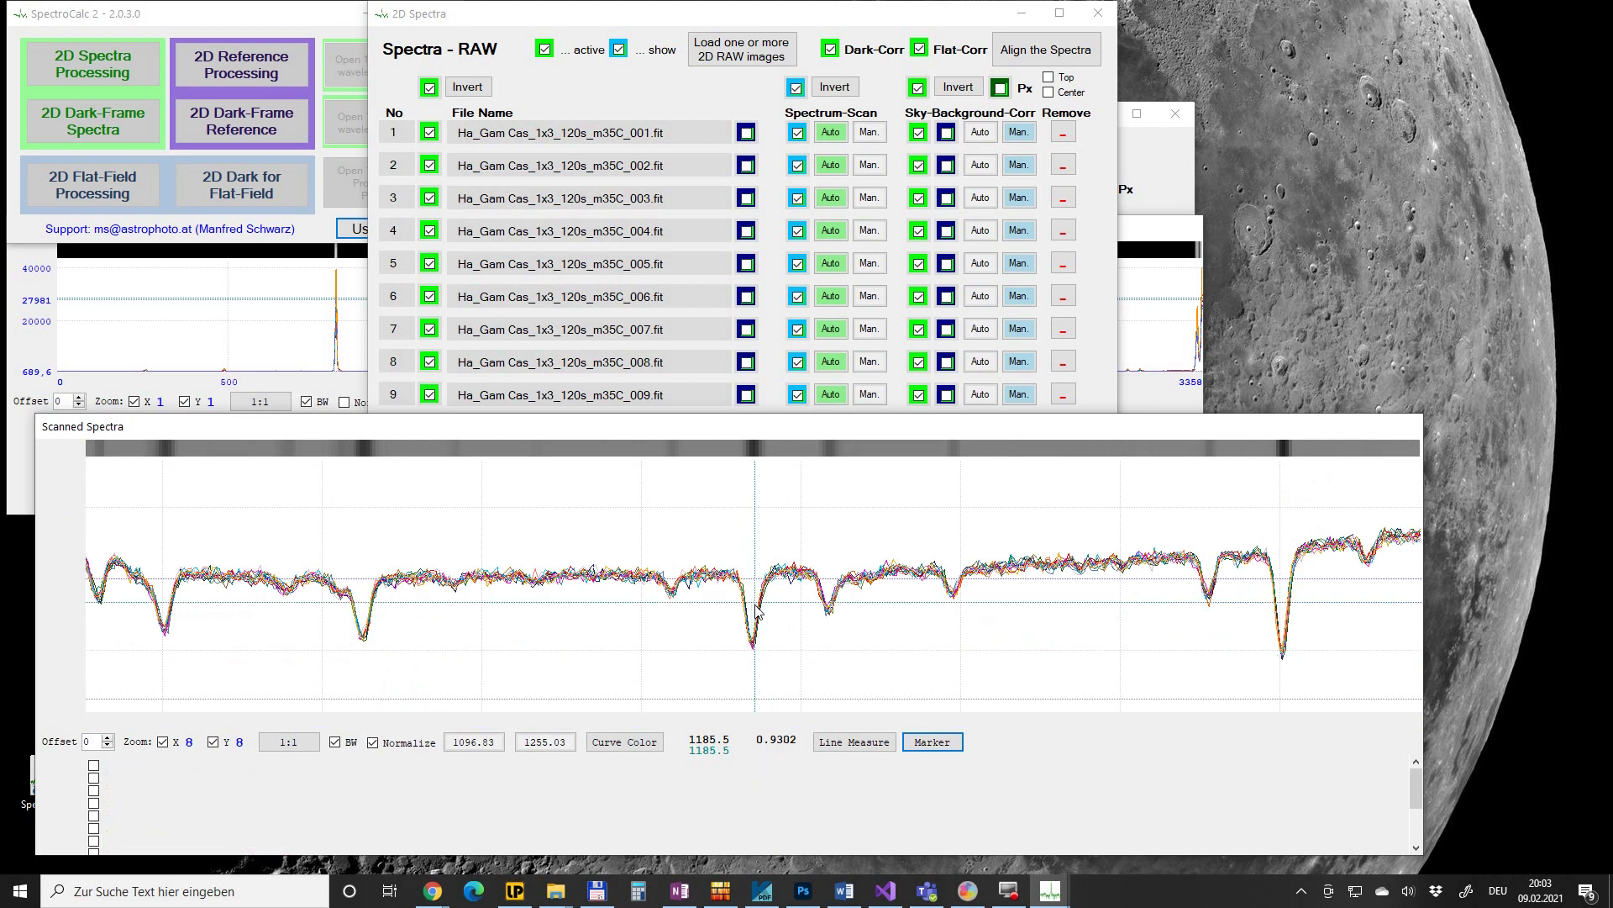
pyautogui.scroll(1, 757, 609)
pyautogui.click(778, 632)
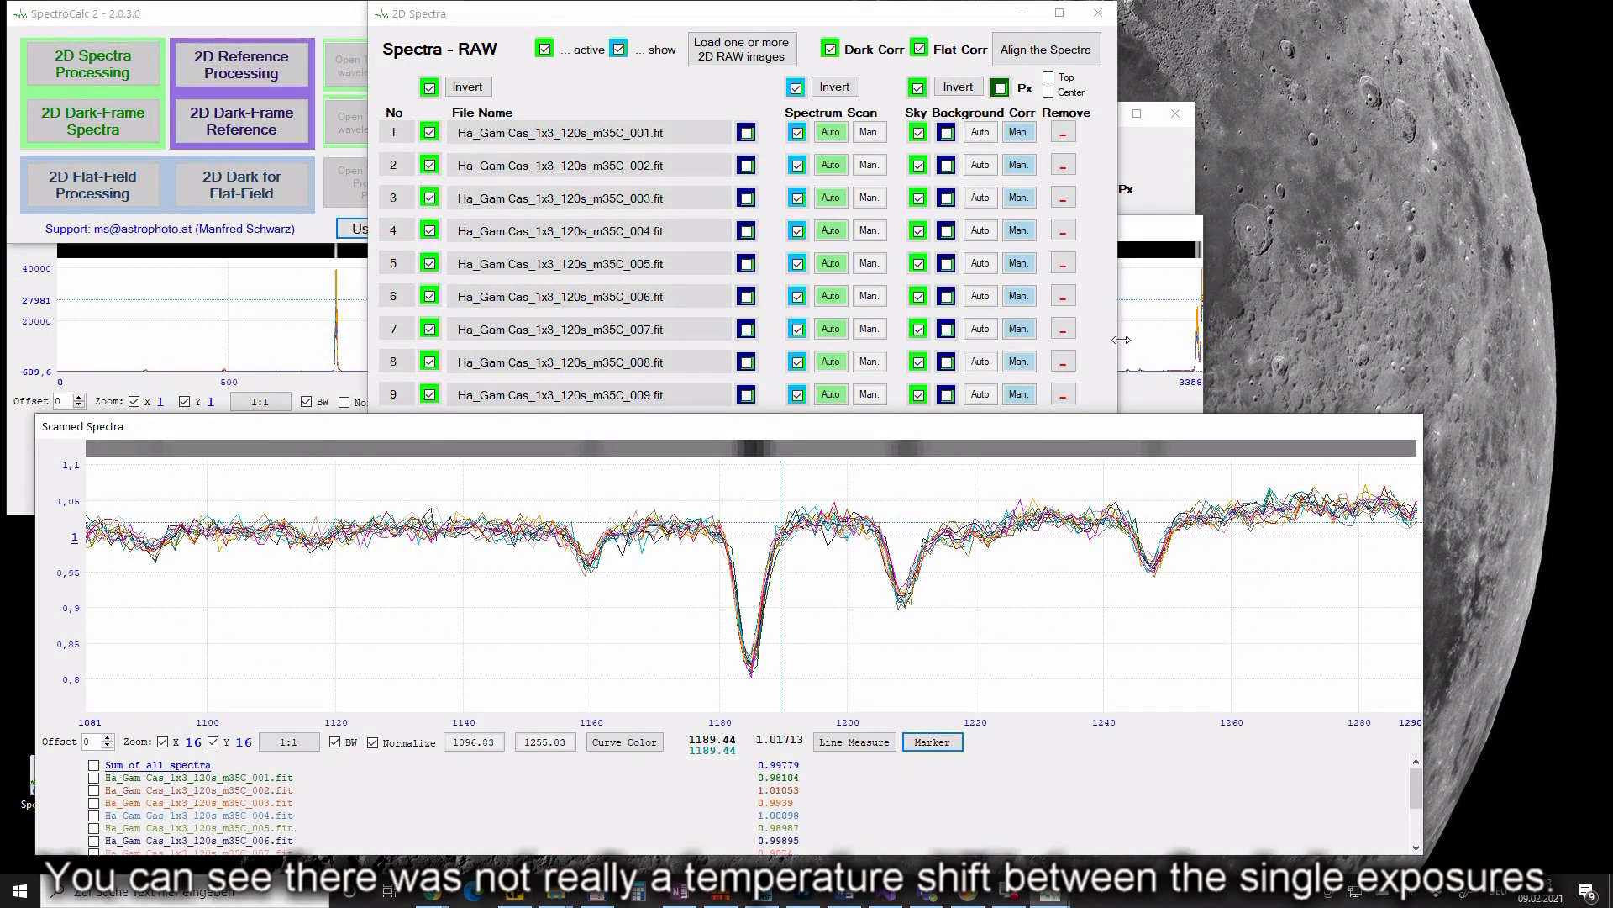
pyautogui.click(1143, 236)
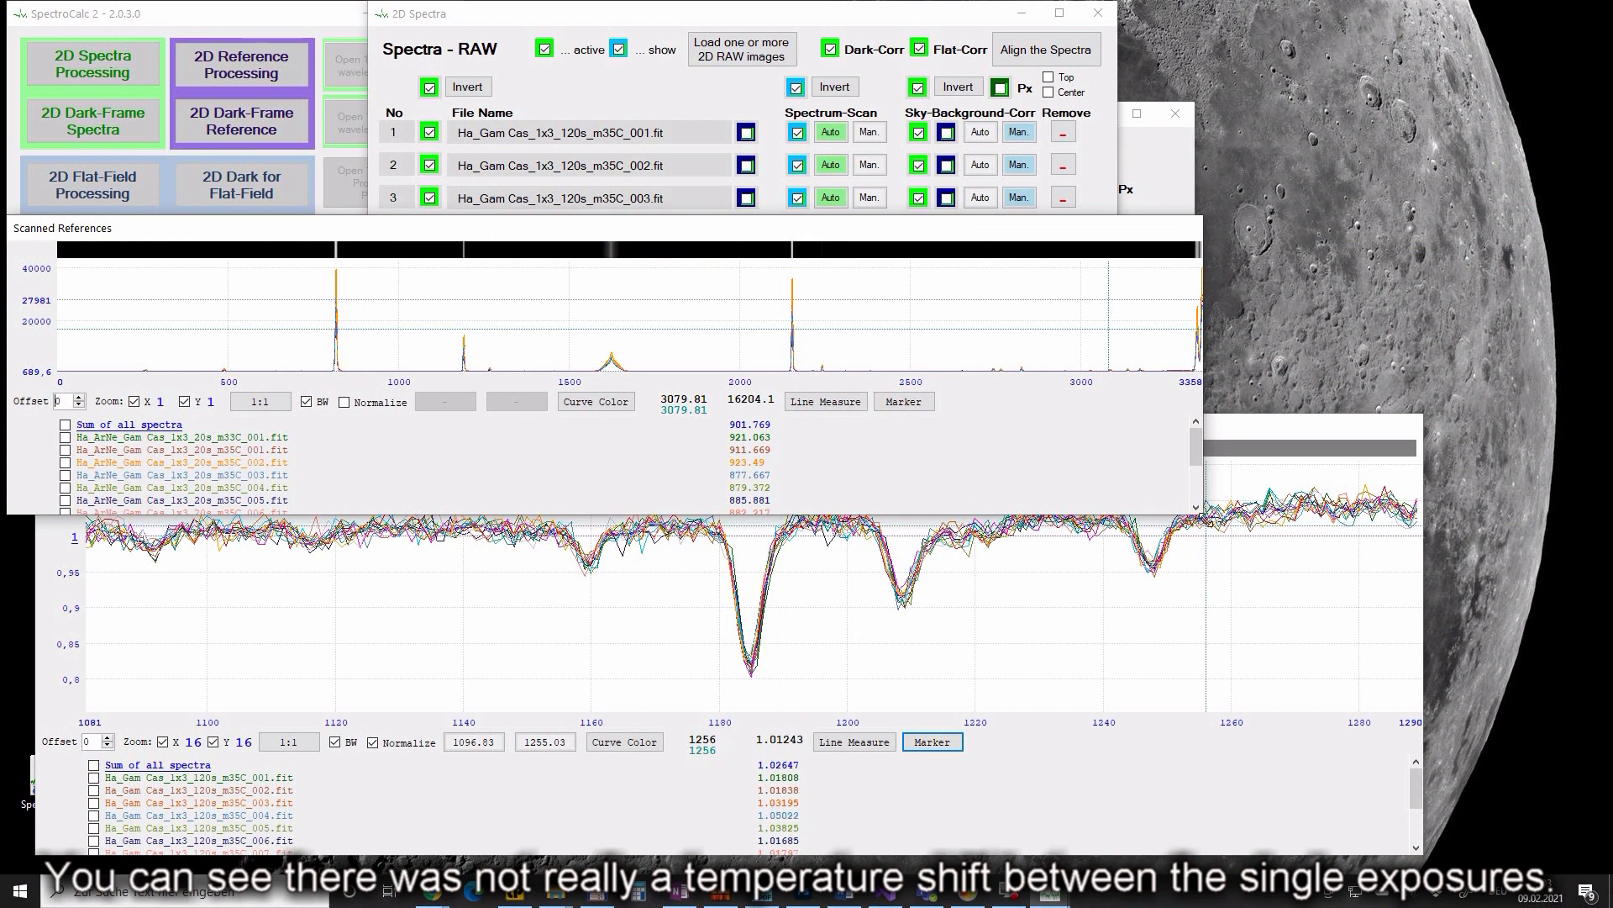
# - Enlarge the Scanned References plot and zoom to X16/Y16 around the 1192 calibration peak
pyautogui.moveTo(1203, 513); pyautogui.dragTo(1337, 618)
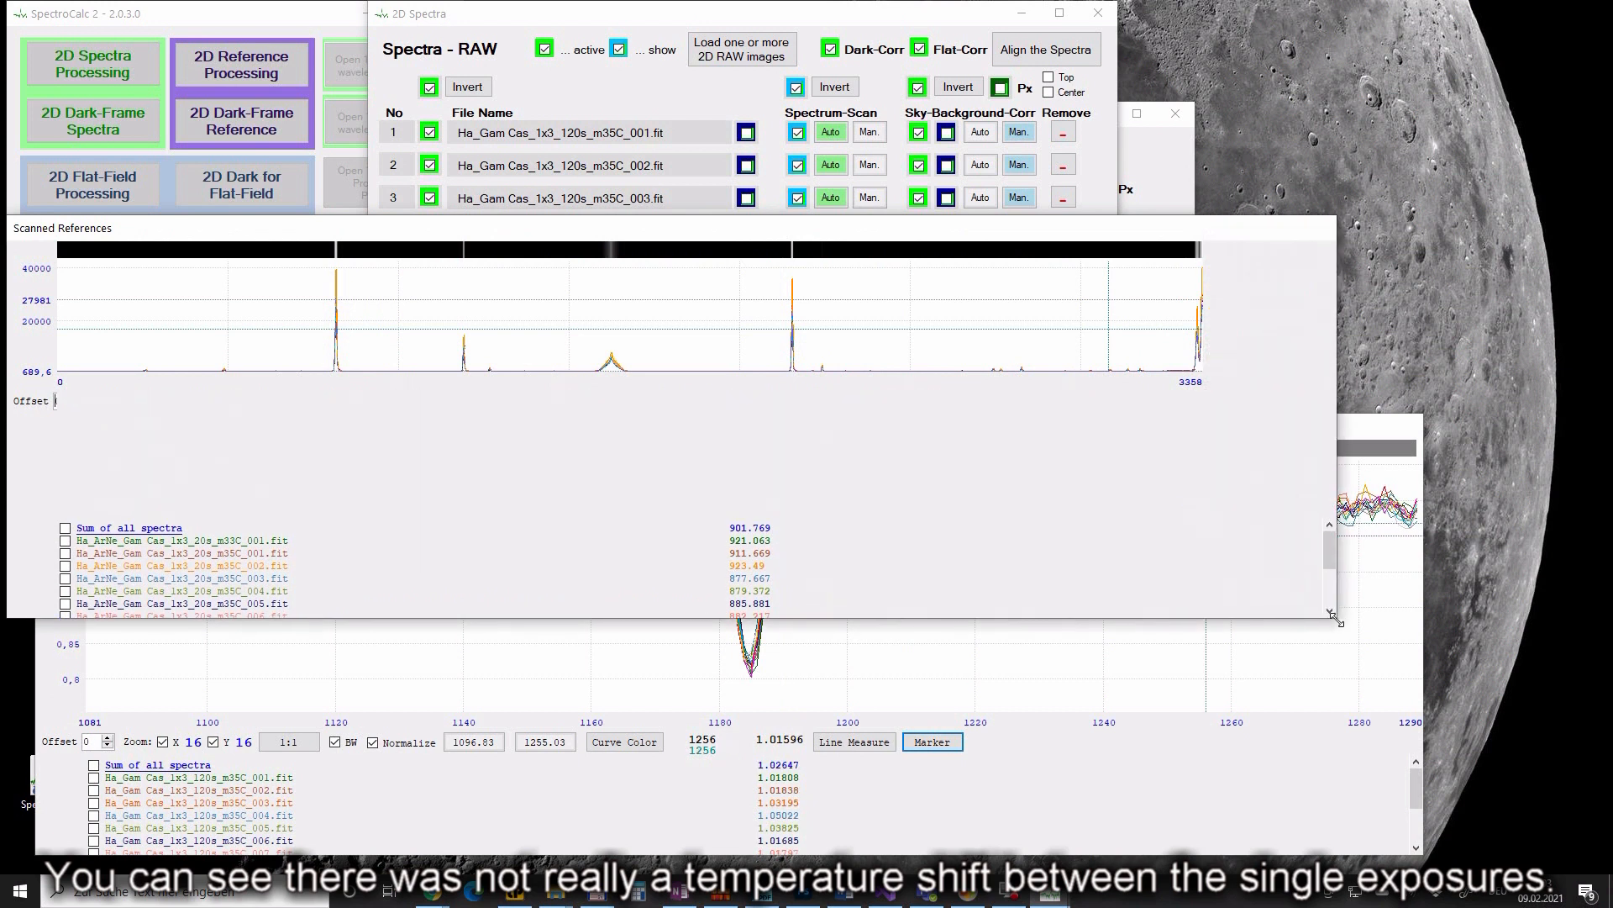
pyautogui.scroll(1, 509, 460)
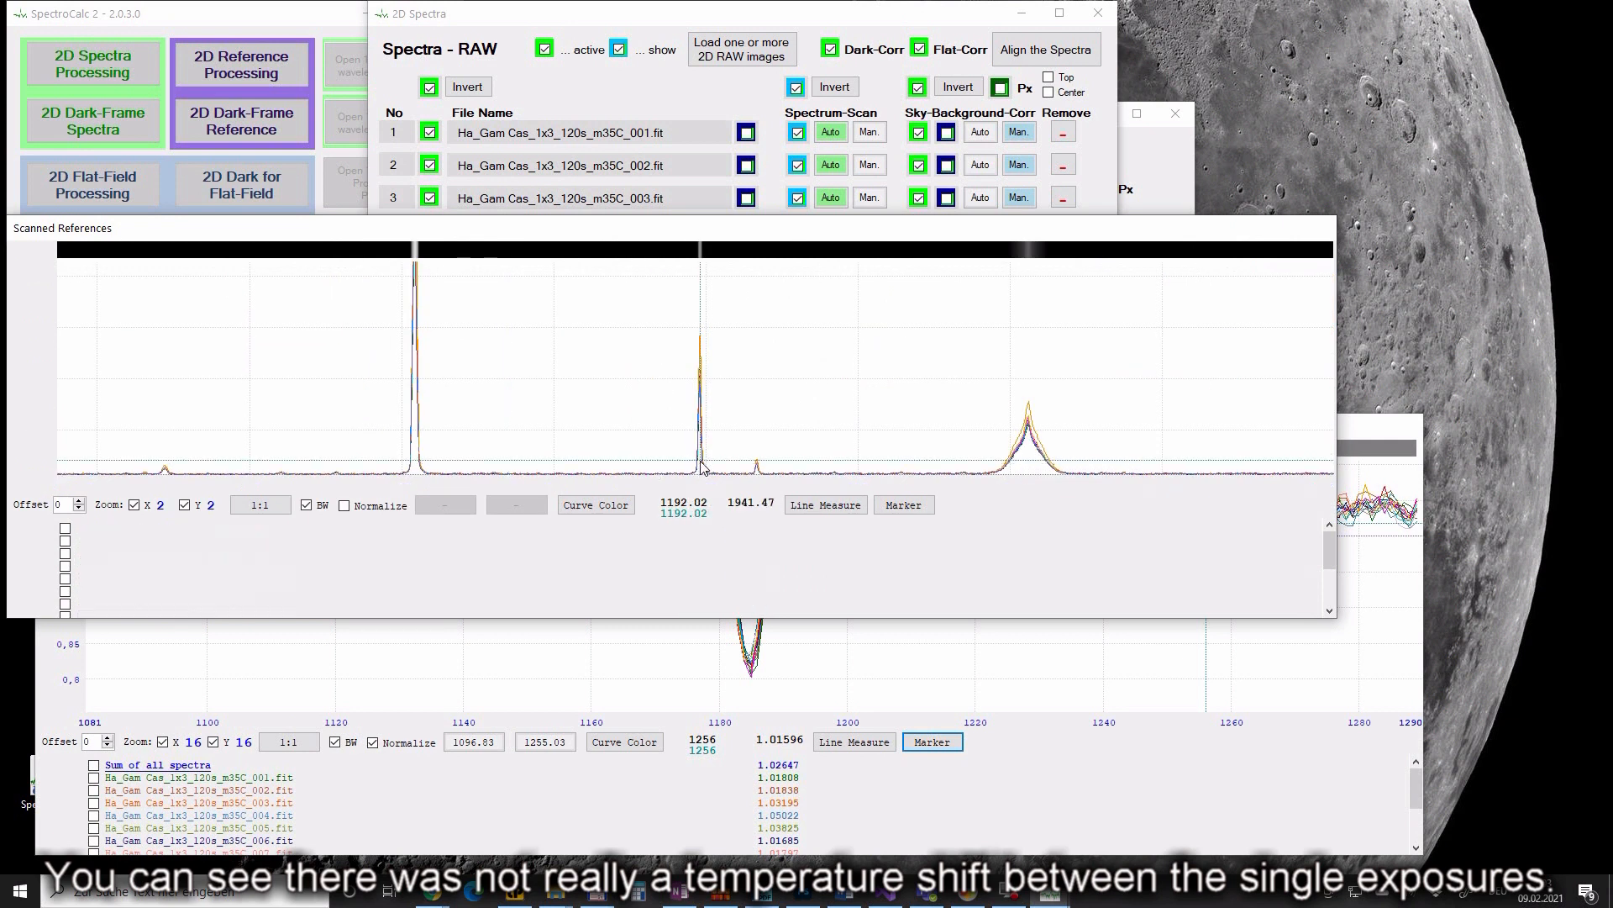
pyautogui.scroll(1, 703, 469)
pyautogui.scroll(2, 699, 454)
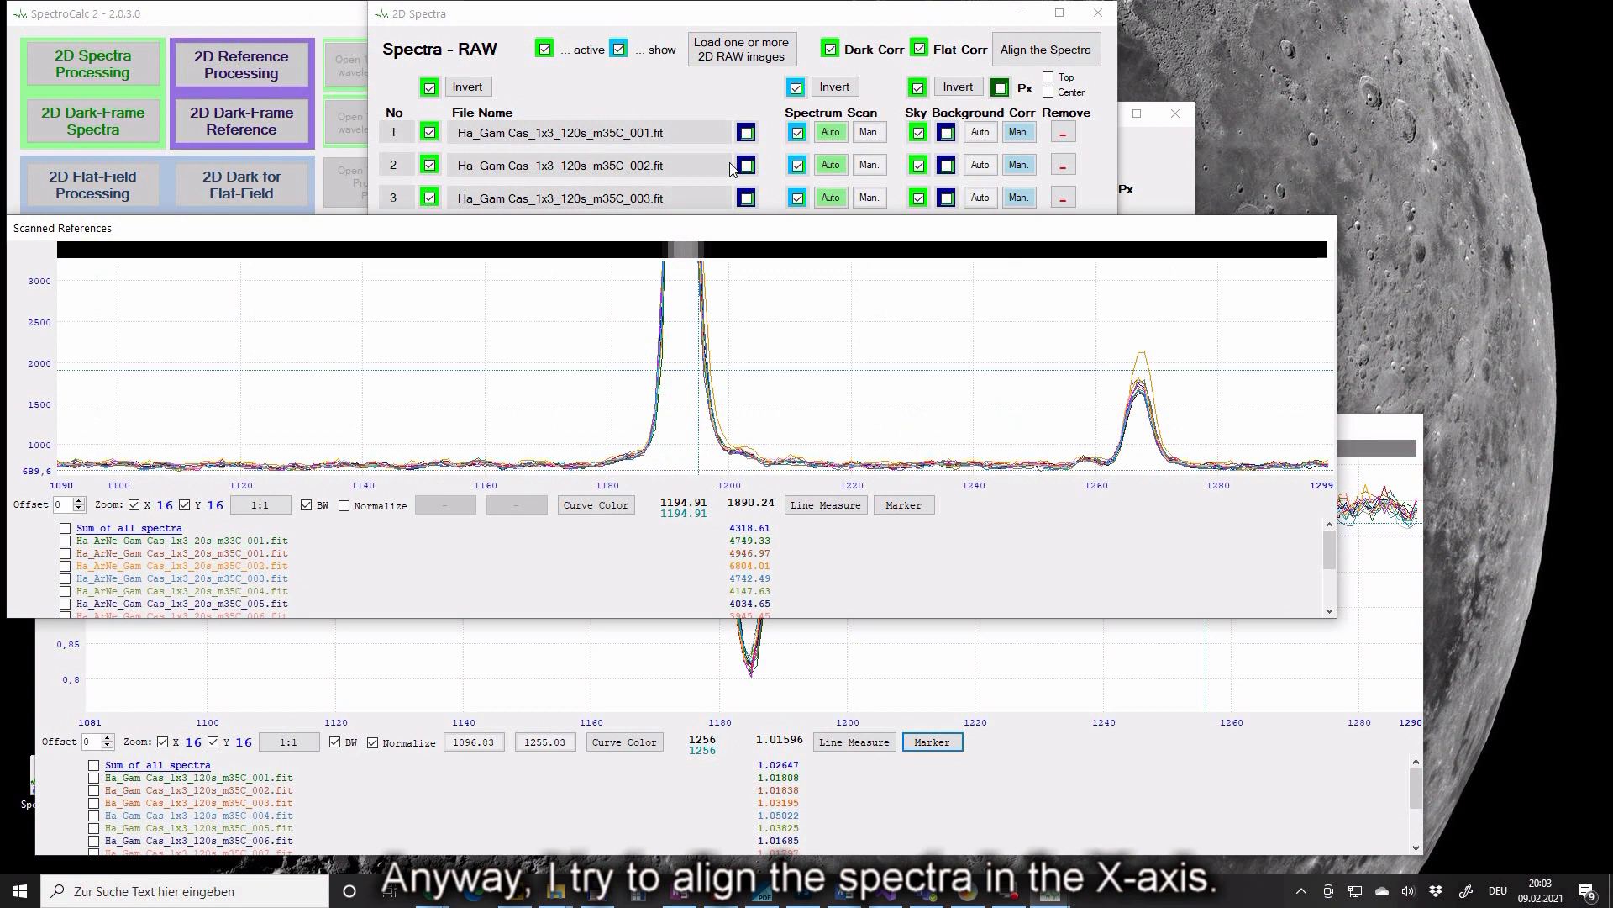
# - Align all 13 spectra using the References option
pyautogui.click(807, 19)
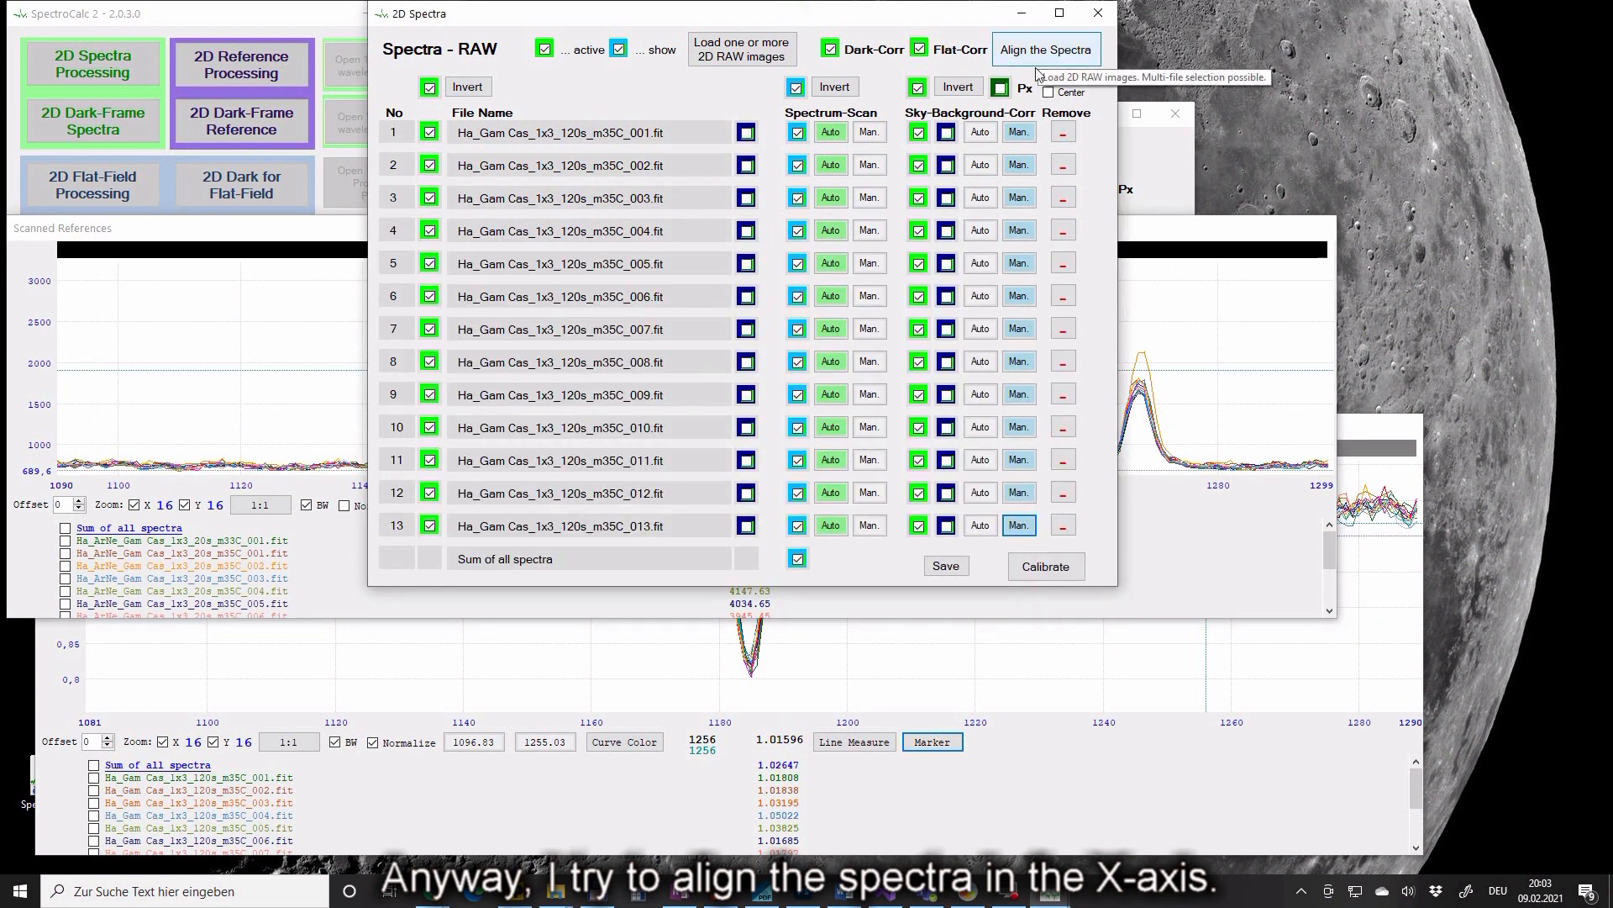
pyautogui.click(1384, 427)
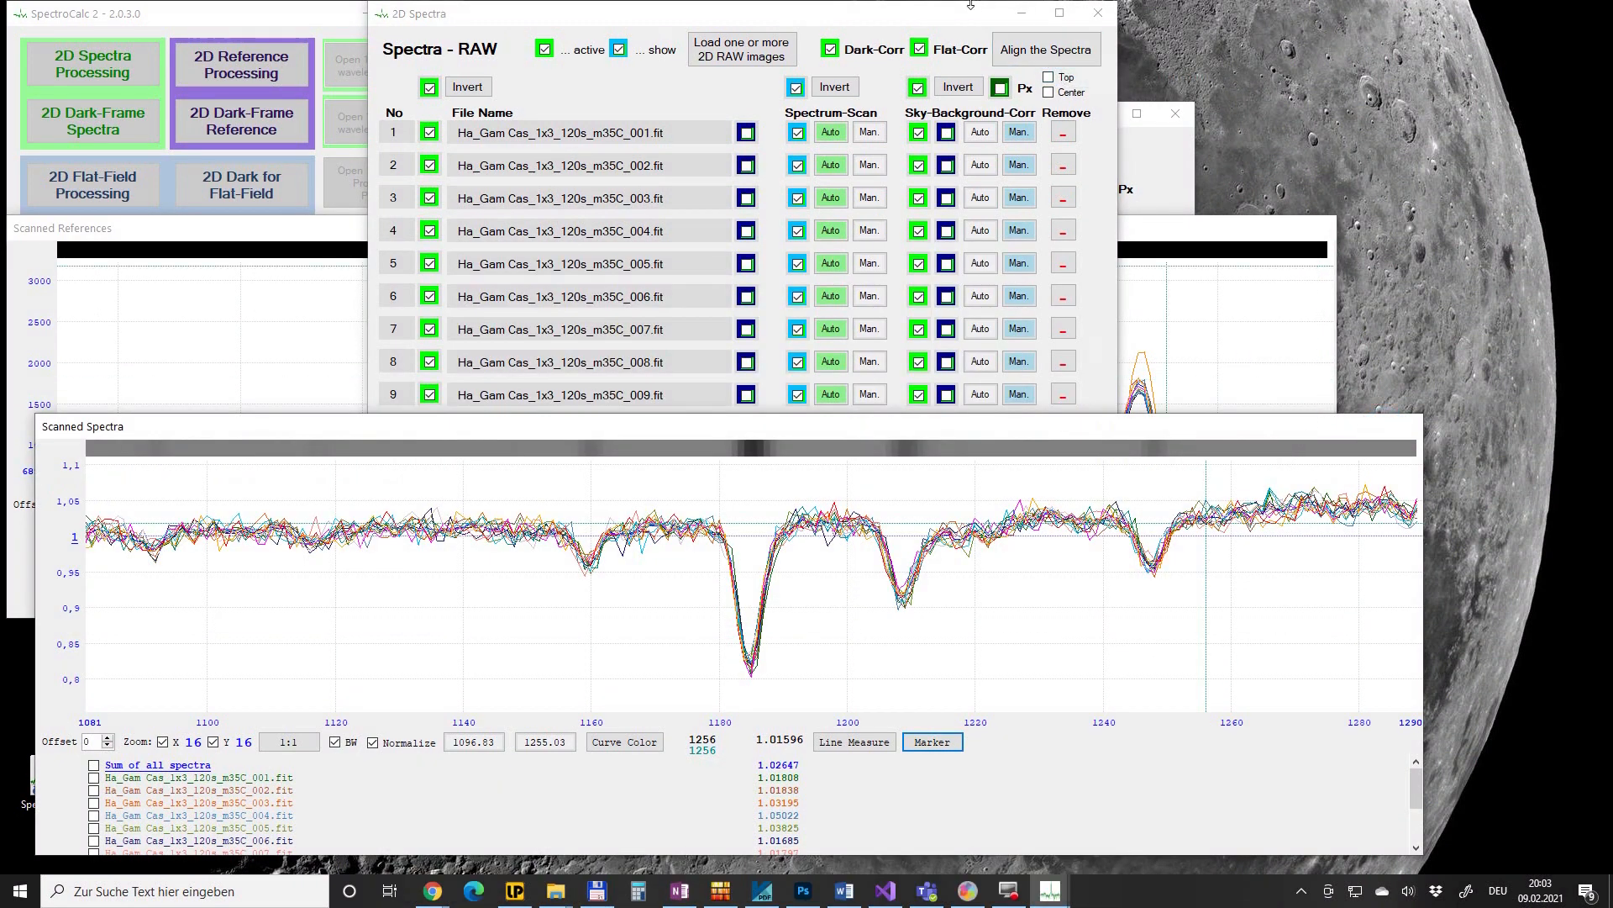
pyautogui.click(1019, 52)
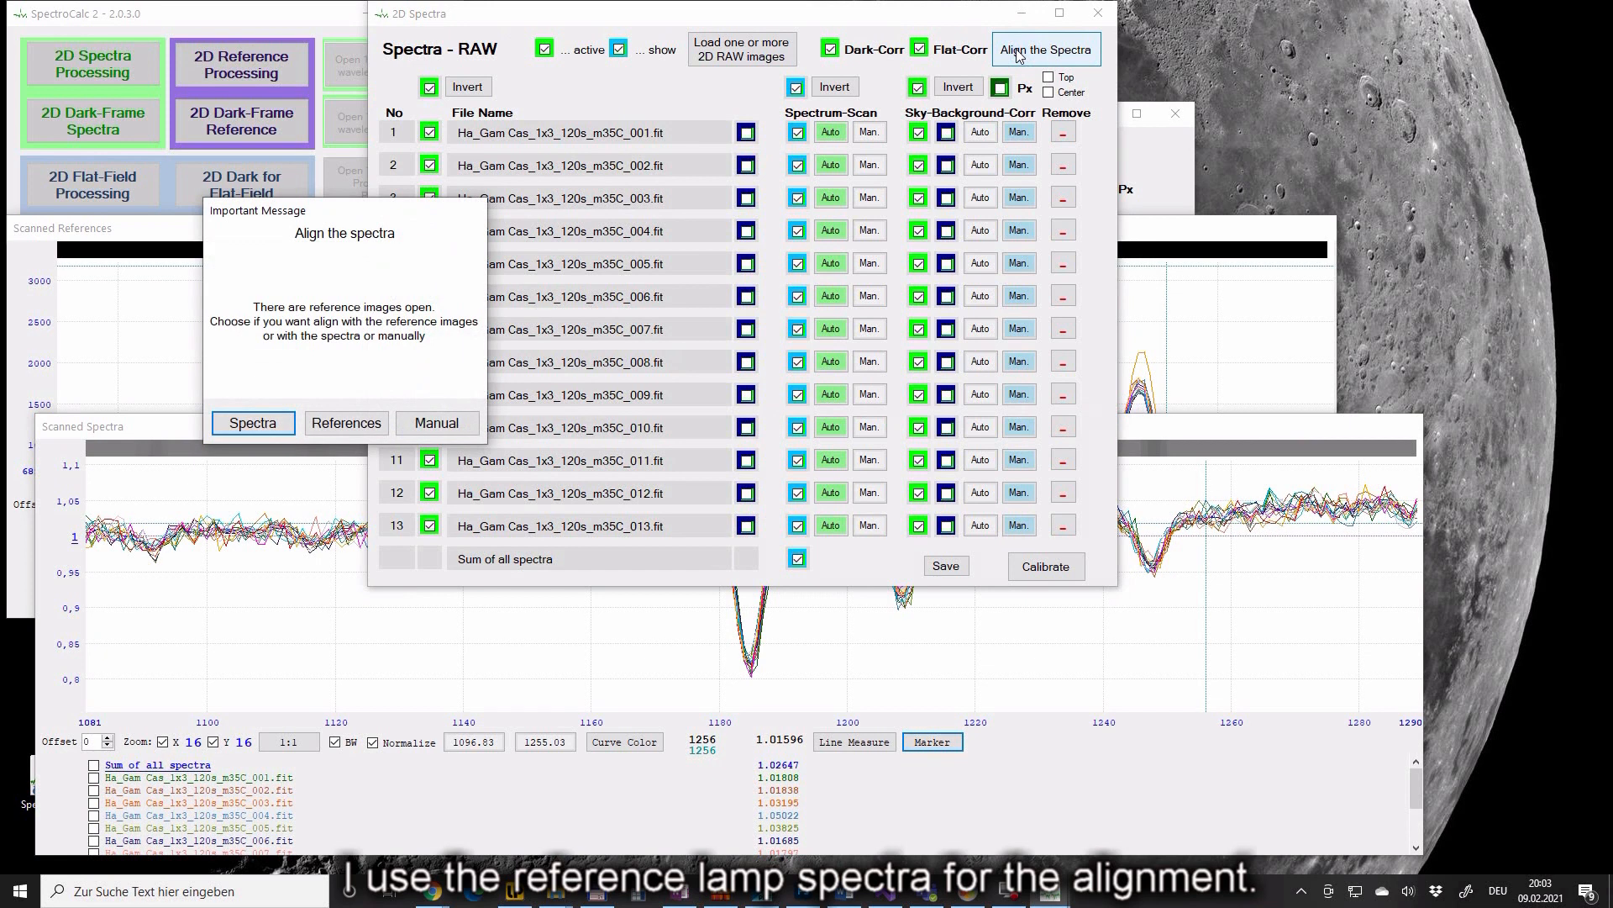
pyautogui.click(345, 422)
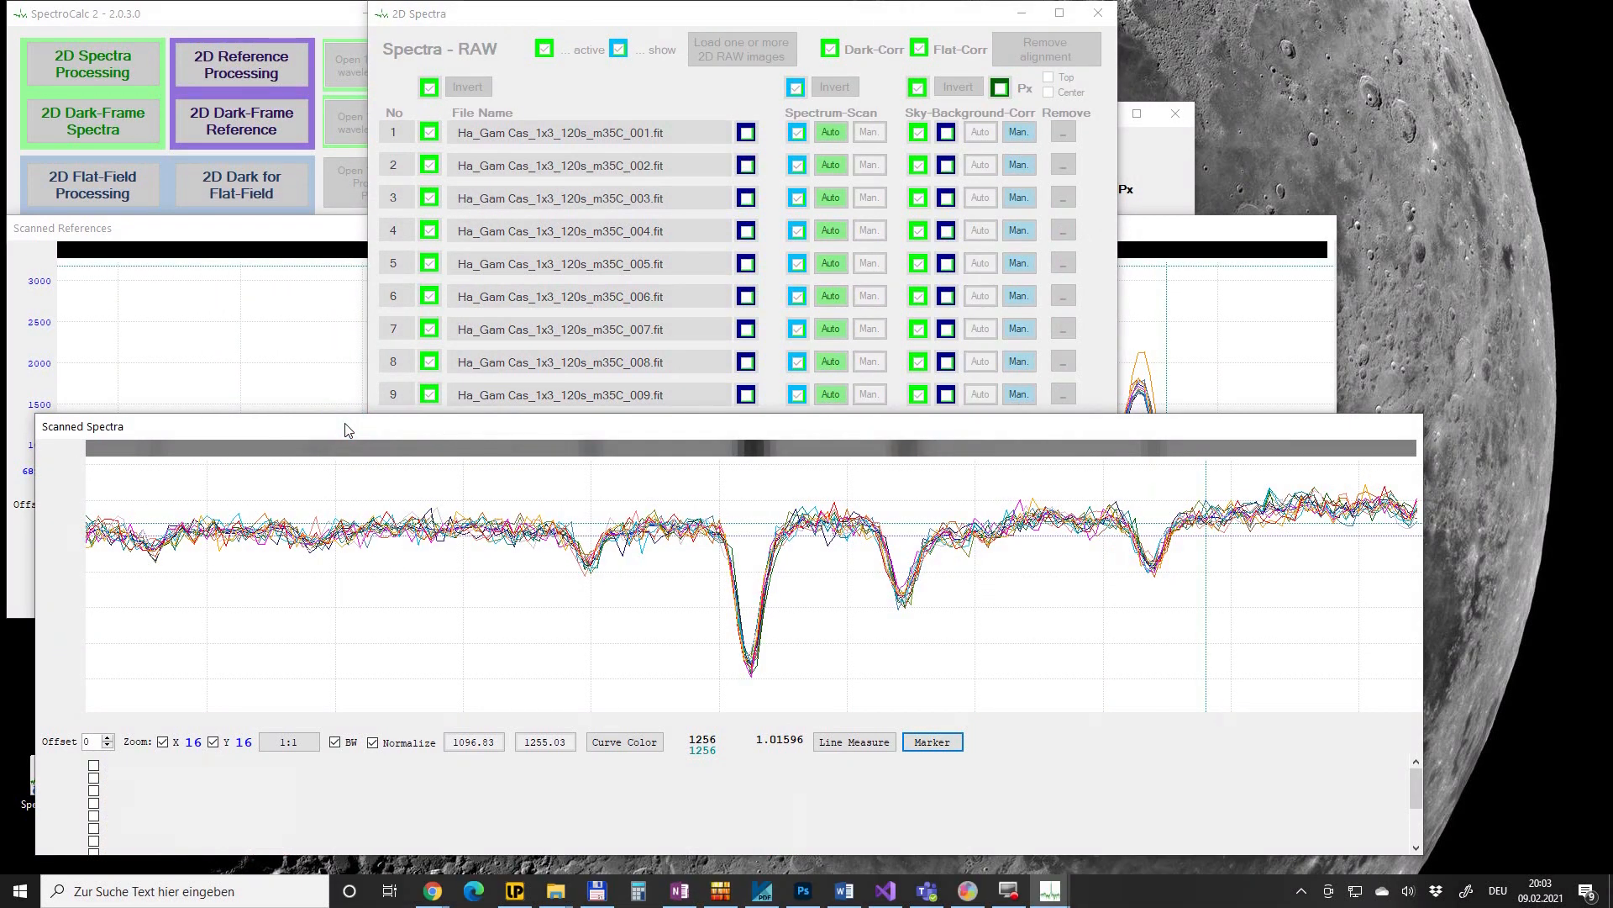
# - Verify the absorption dip alignment with Marker, reset to 1:1, and return to 2D Spectra
pyautogui.click(721, 647)
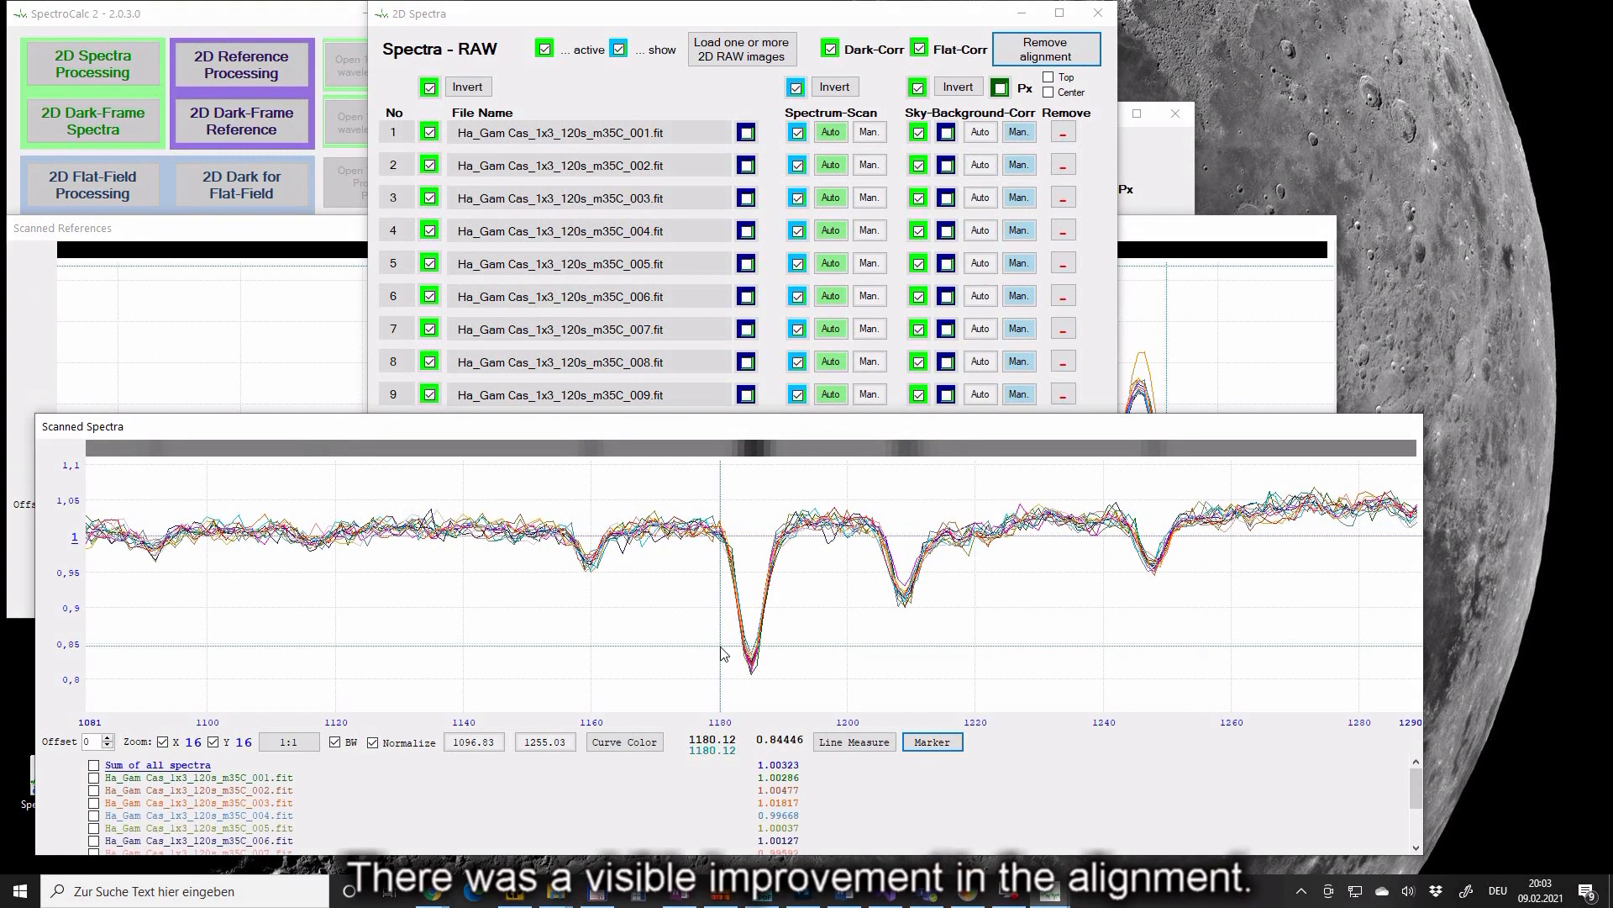
pyautogui.click(757, 639)
pyautogui.click(760, 638)
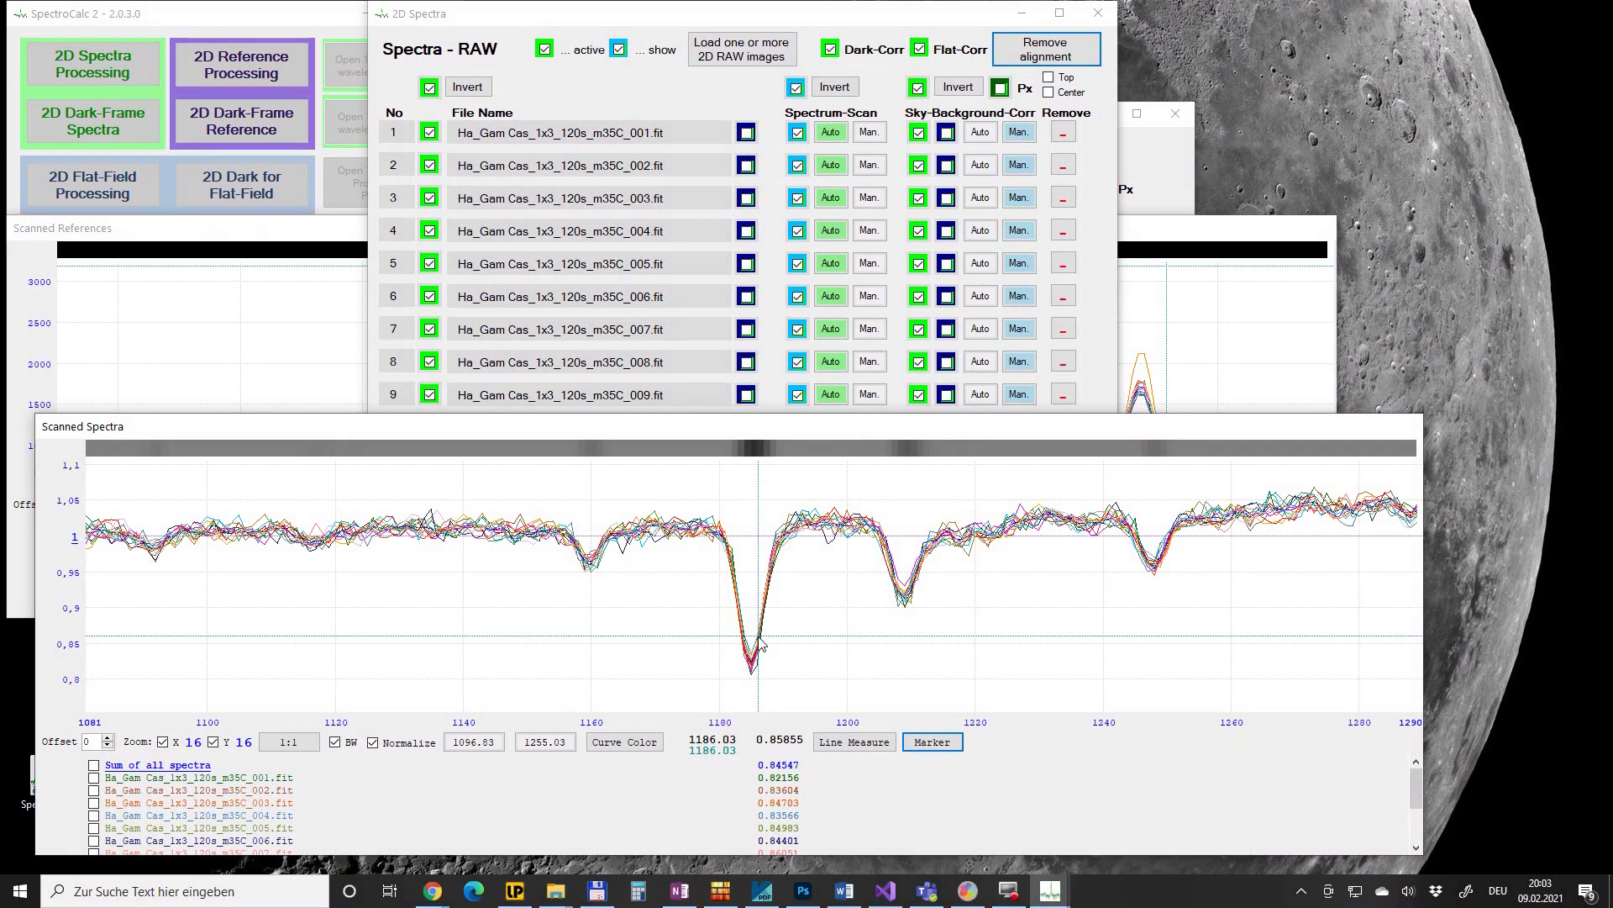
pyautogui.click(804, 535)
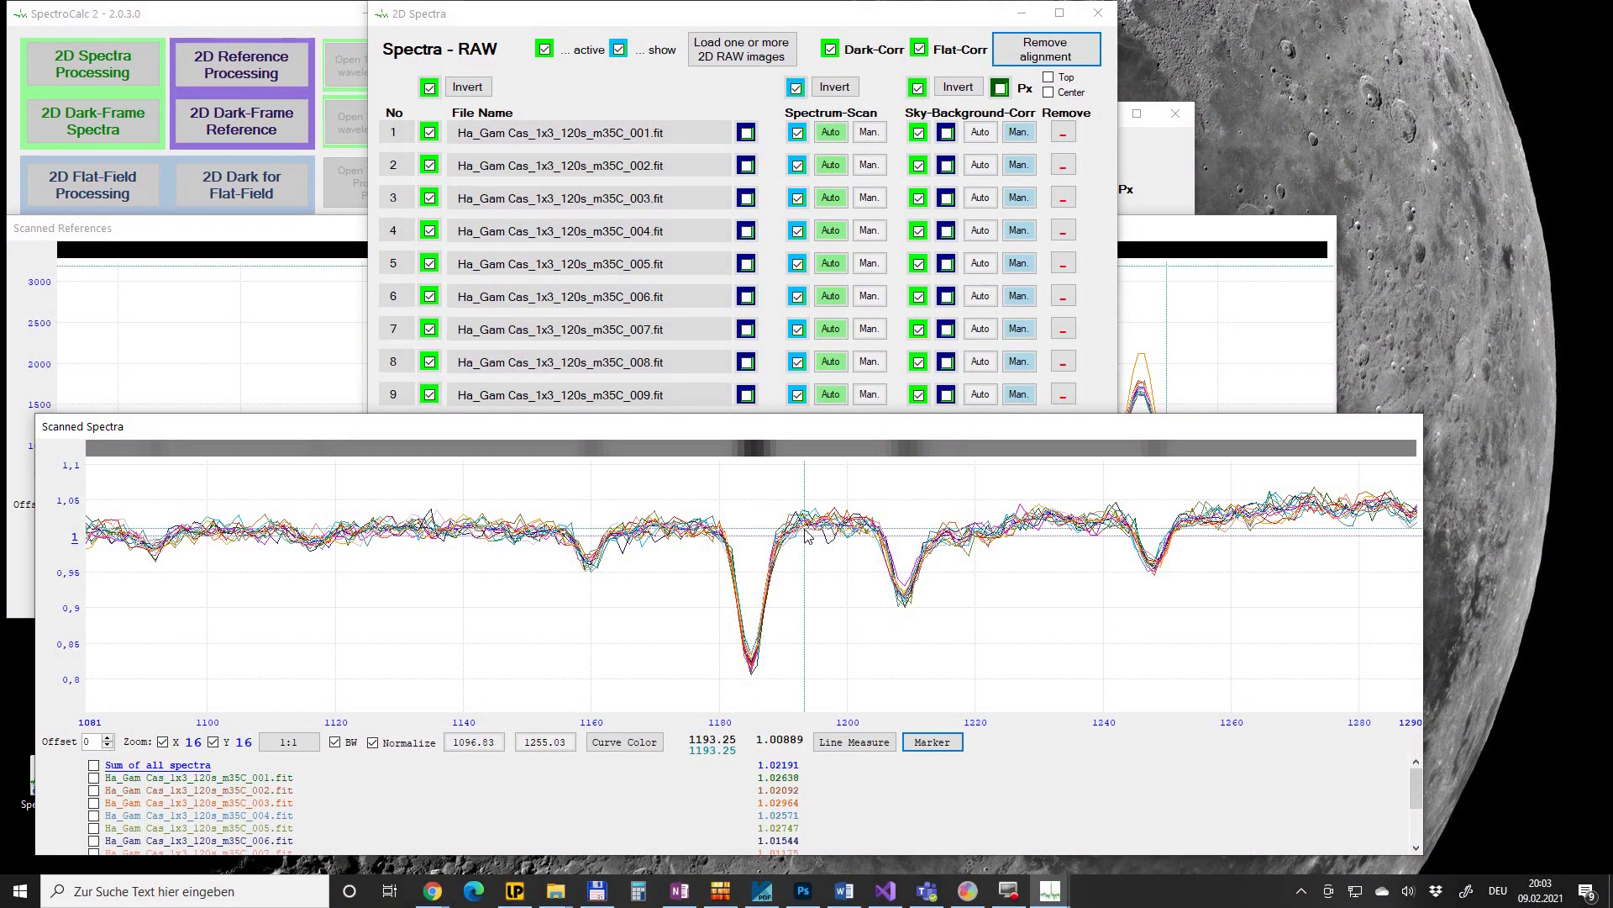
pyautogui.click(311, 742)
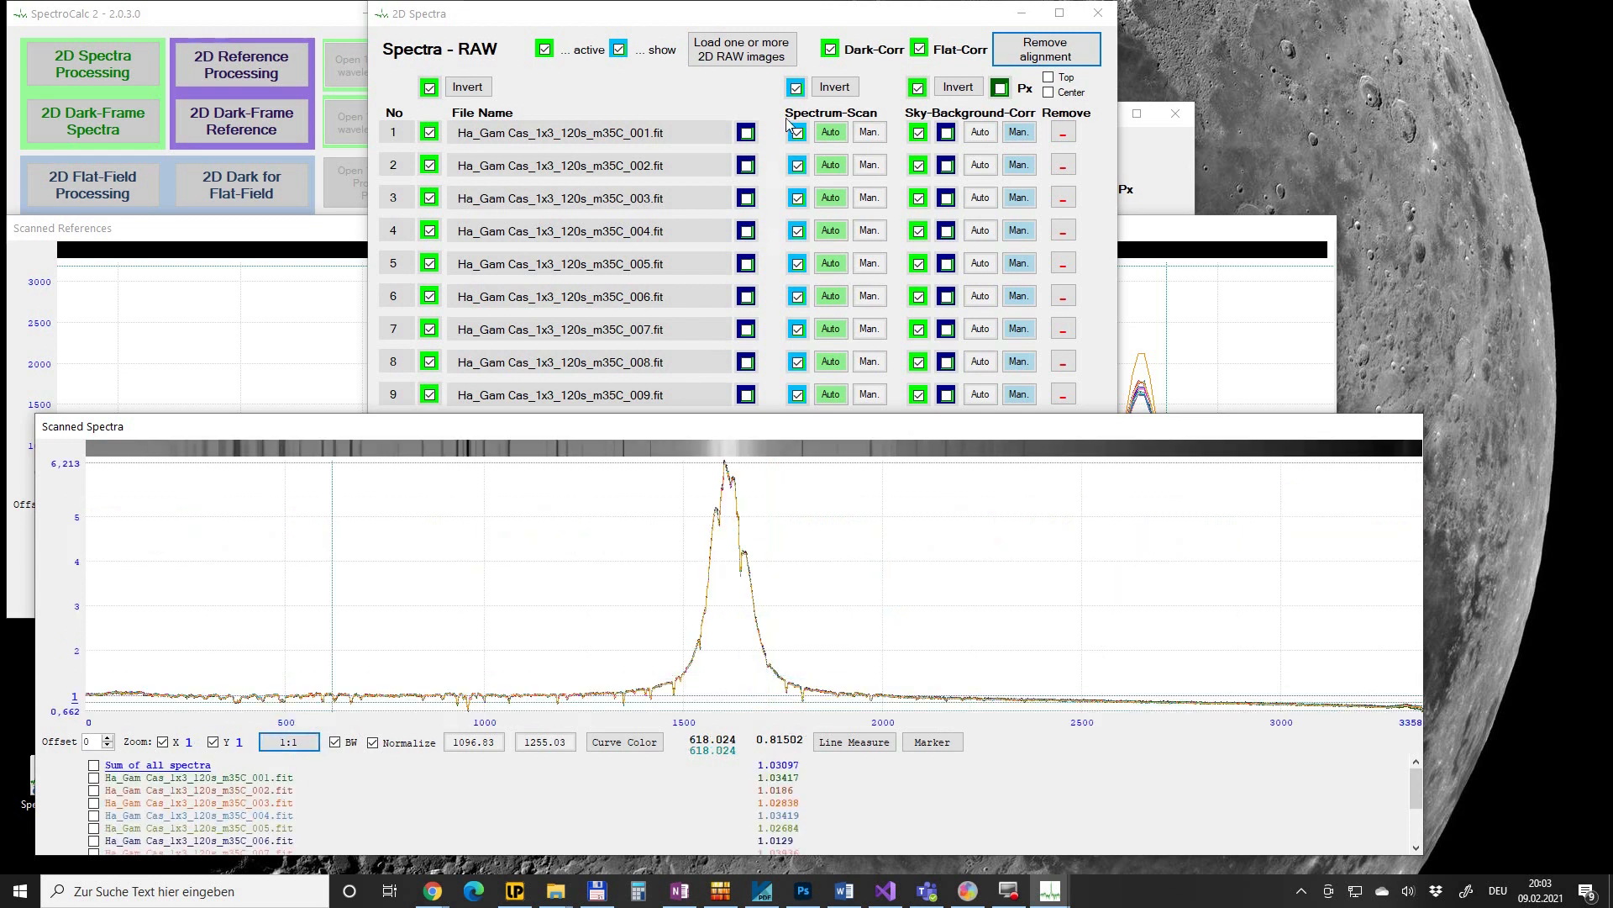
pyautogui.click(821, 26)
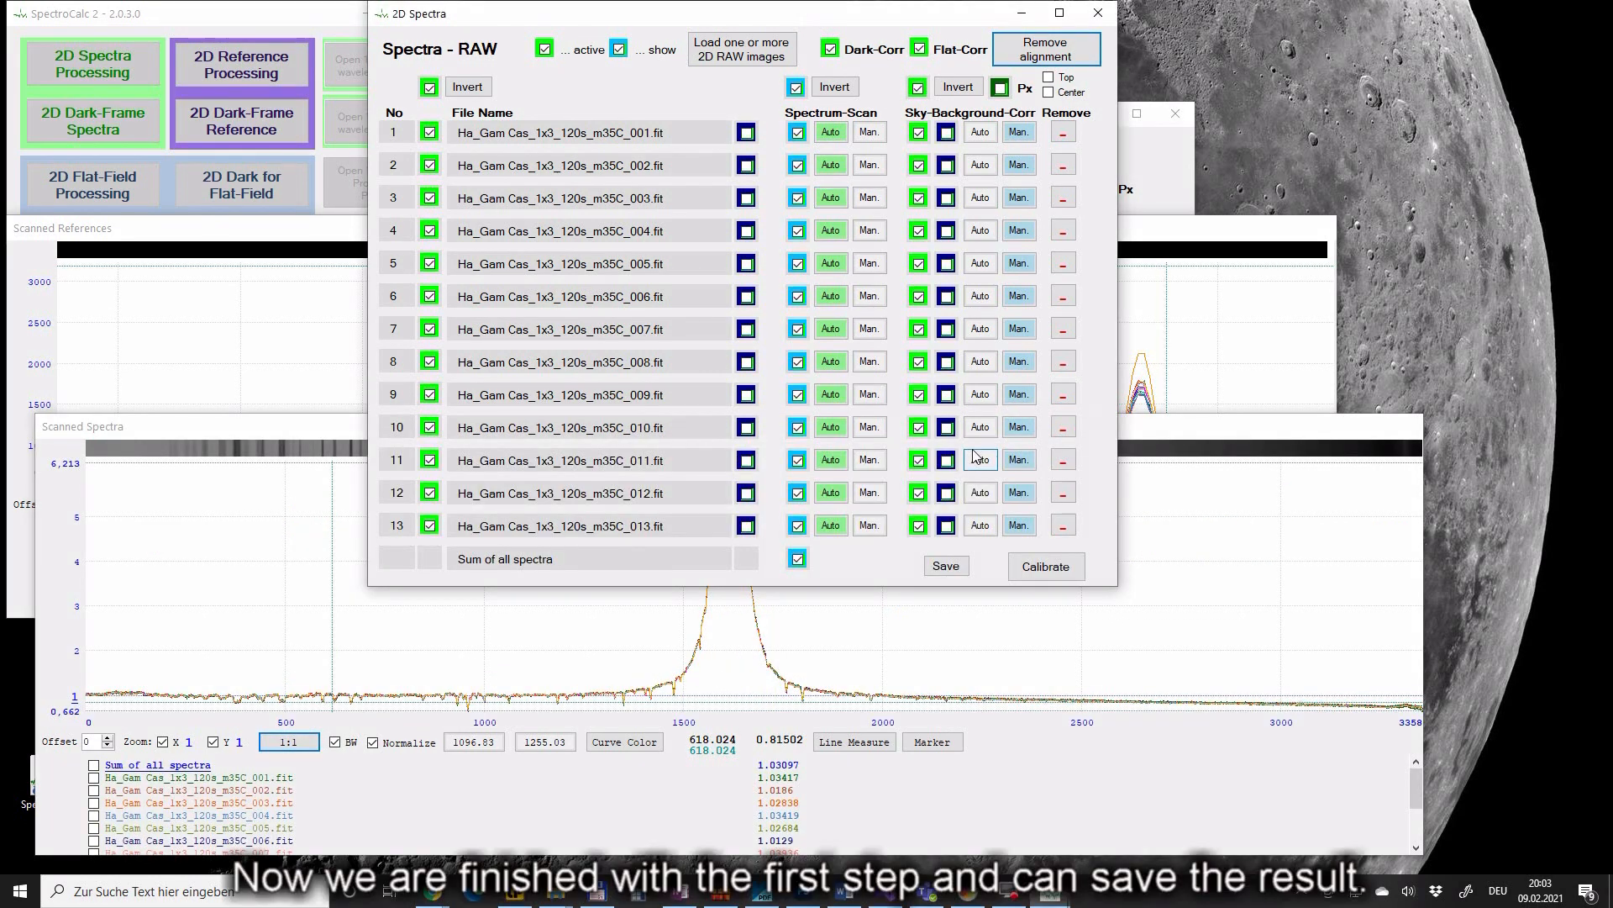
# - Run Calibrate and confirm the saved-spectrum and saved-reference messages
pyautogui.click(1038, 572)
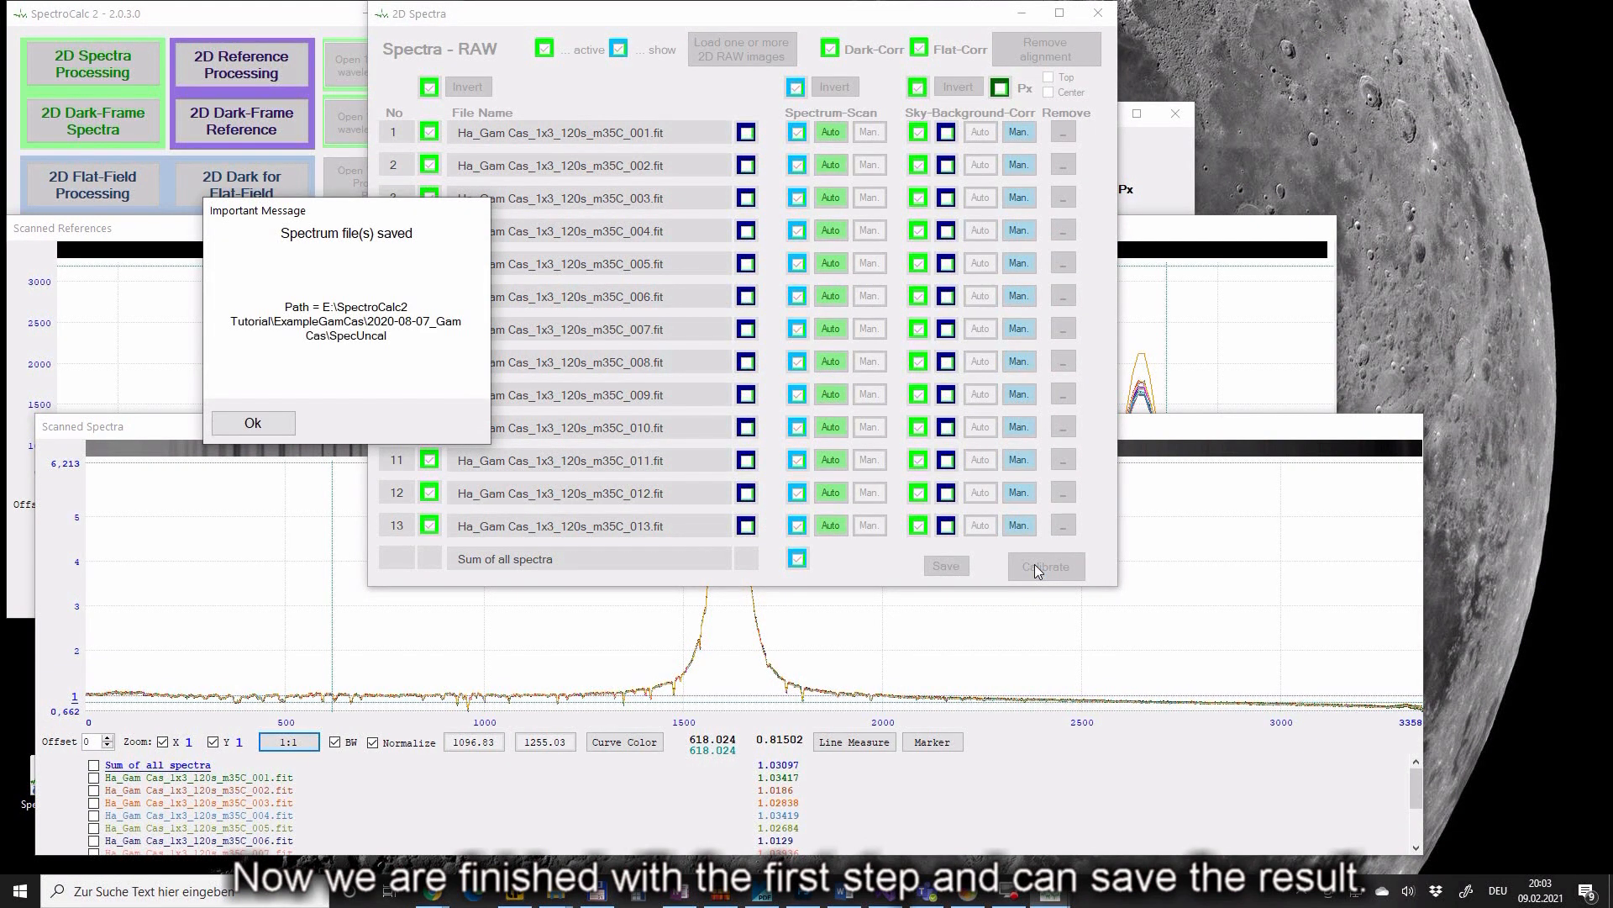
pyautogui.click(285, 425)
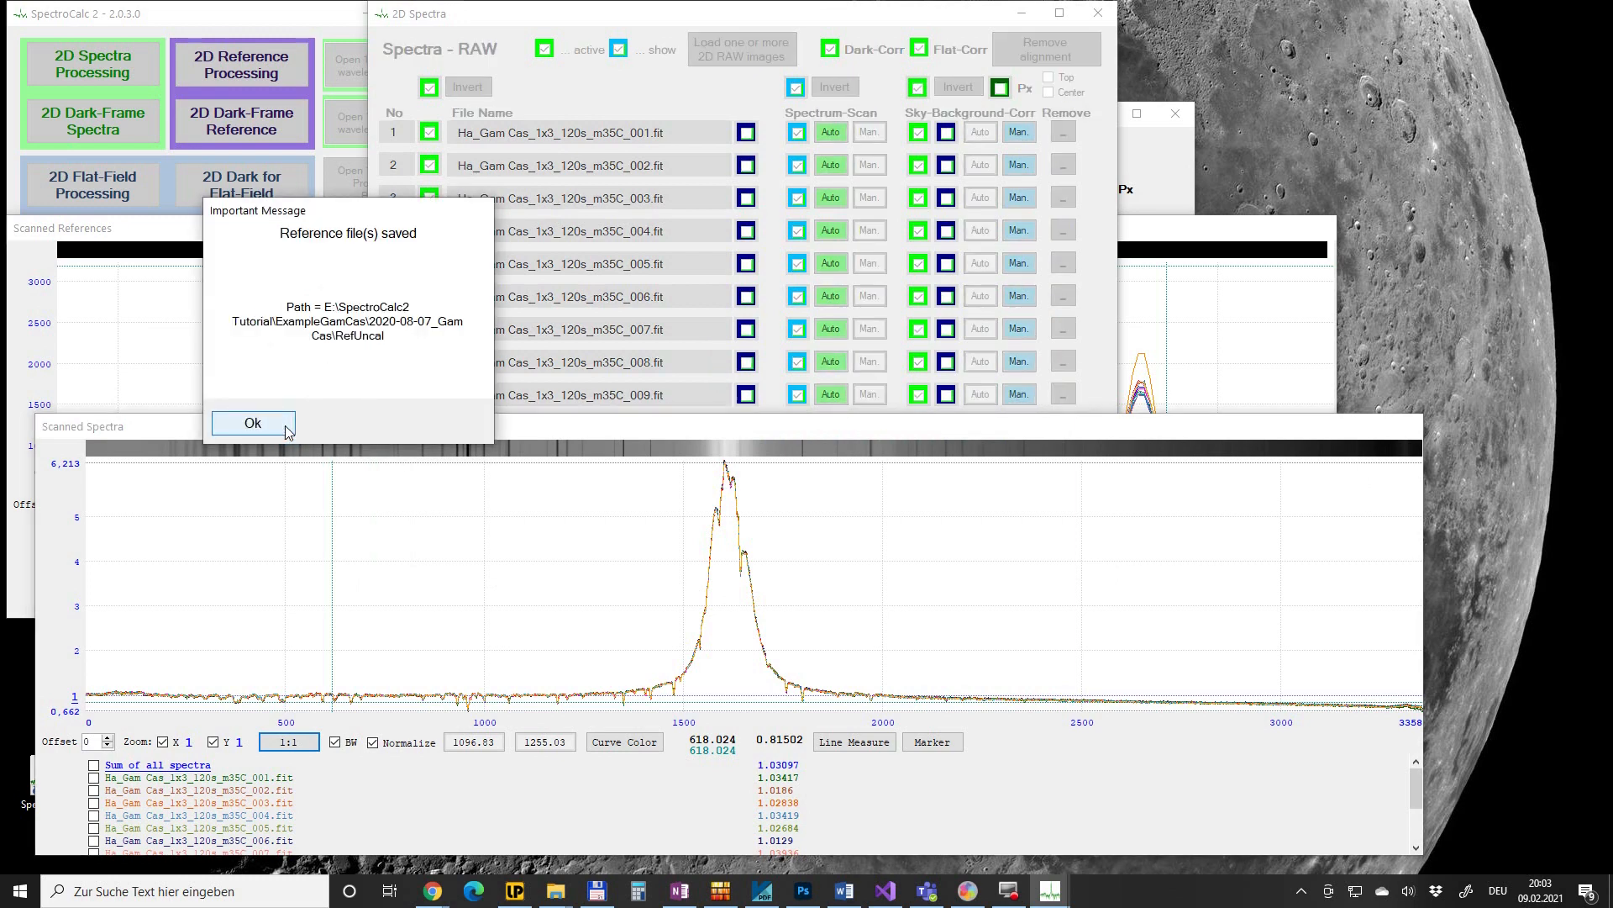
pyautogui.click(284, 425)
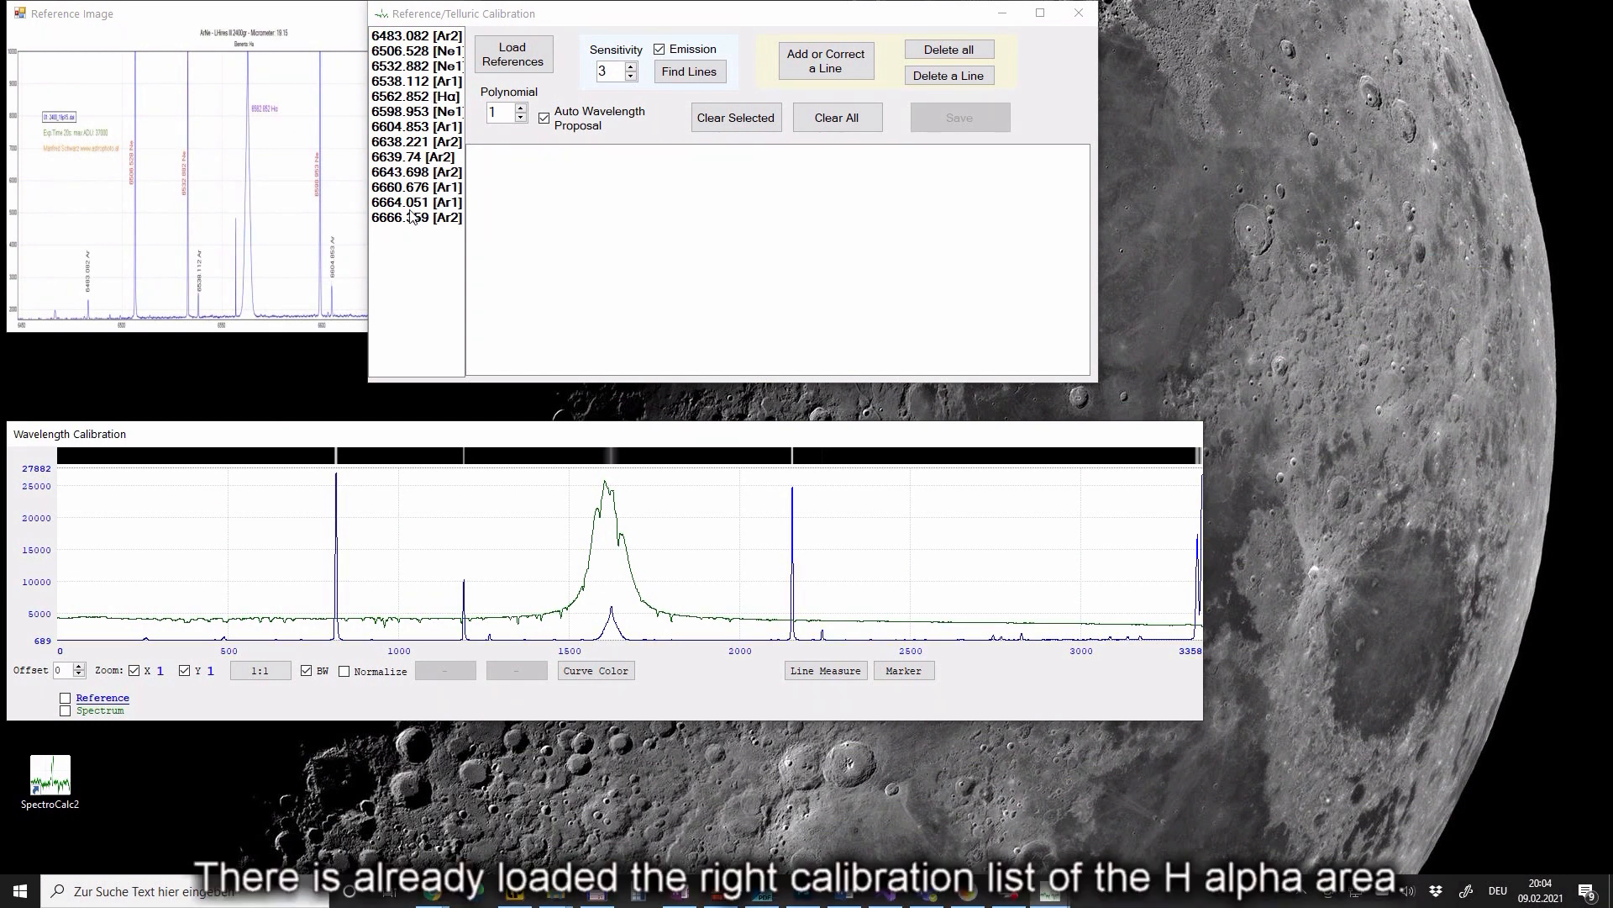
# - Stack the resized reference atlas above the lamp spectrum and find lines at sensitivity 3
pyautogui.click(239, 17)
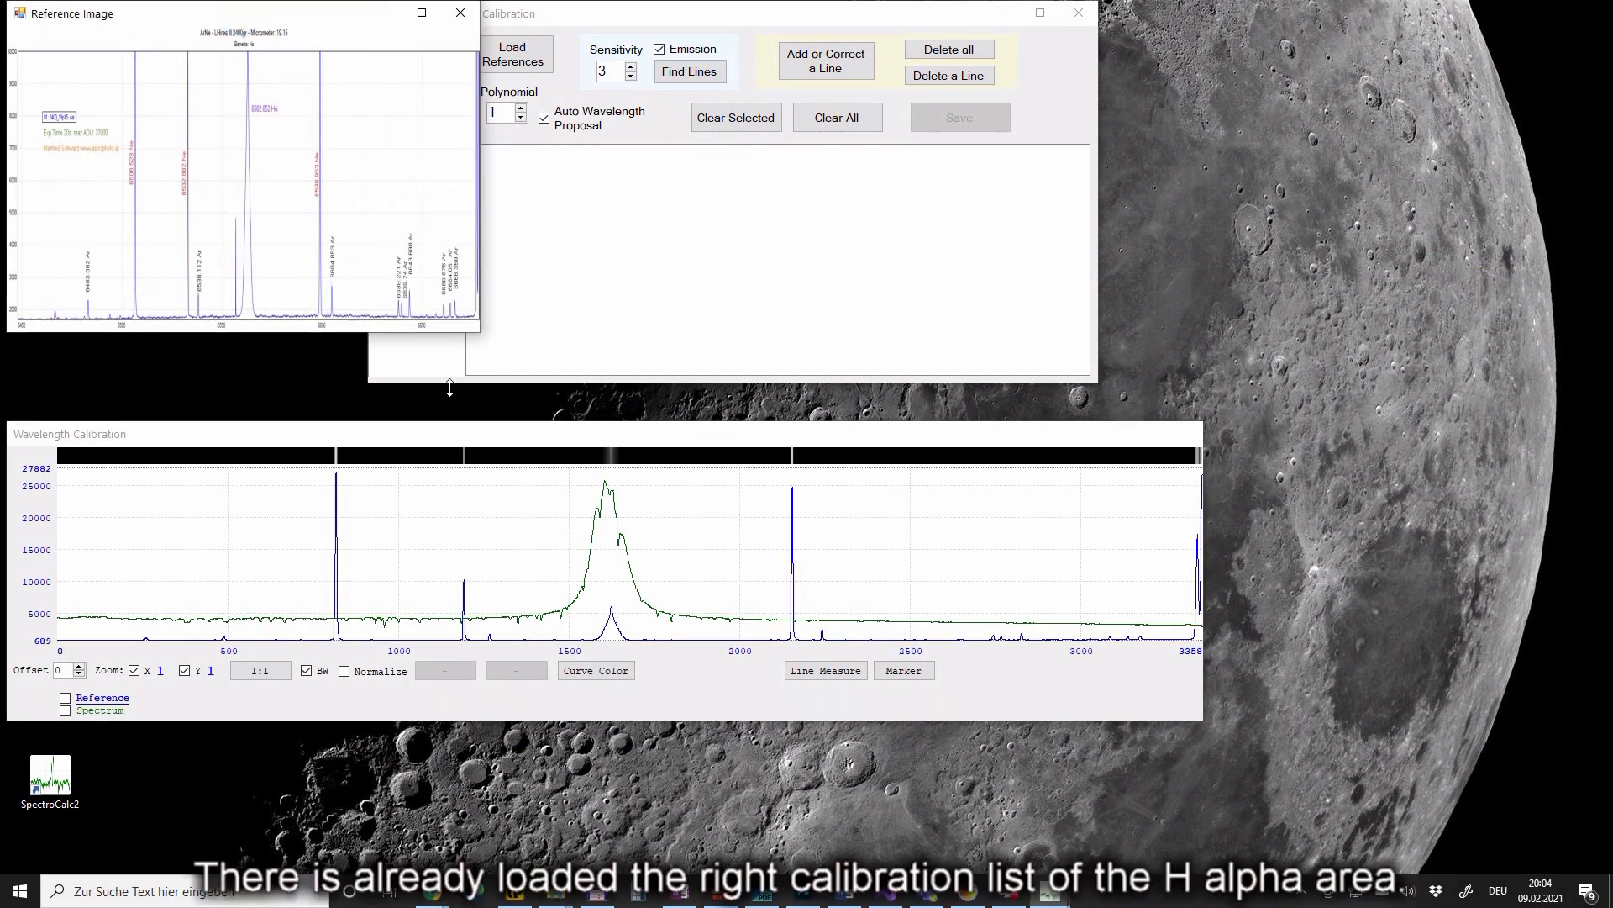
pyautogui.moveTo(543, 367); pyautogui.dragTo(1199, 439)
pyautogui.moveTo(988, 6); pyautogui.dragTo(987, 166)
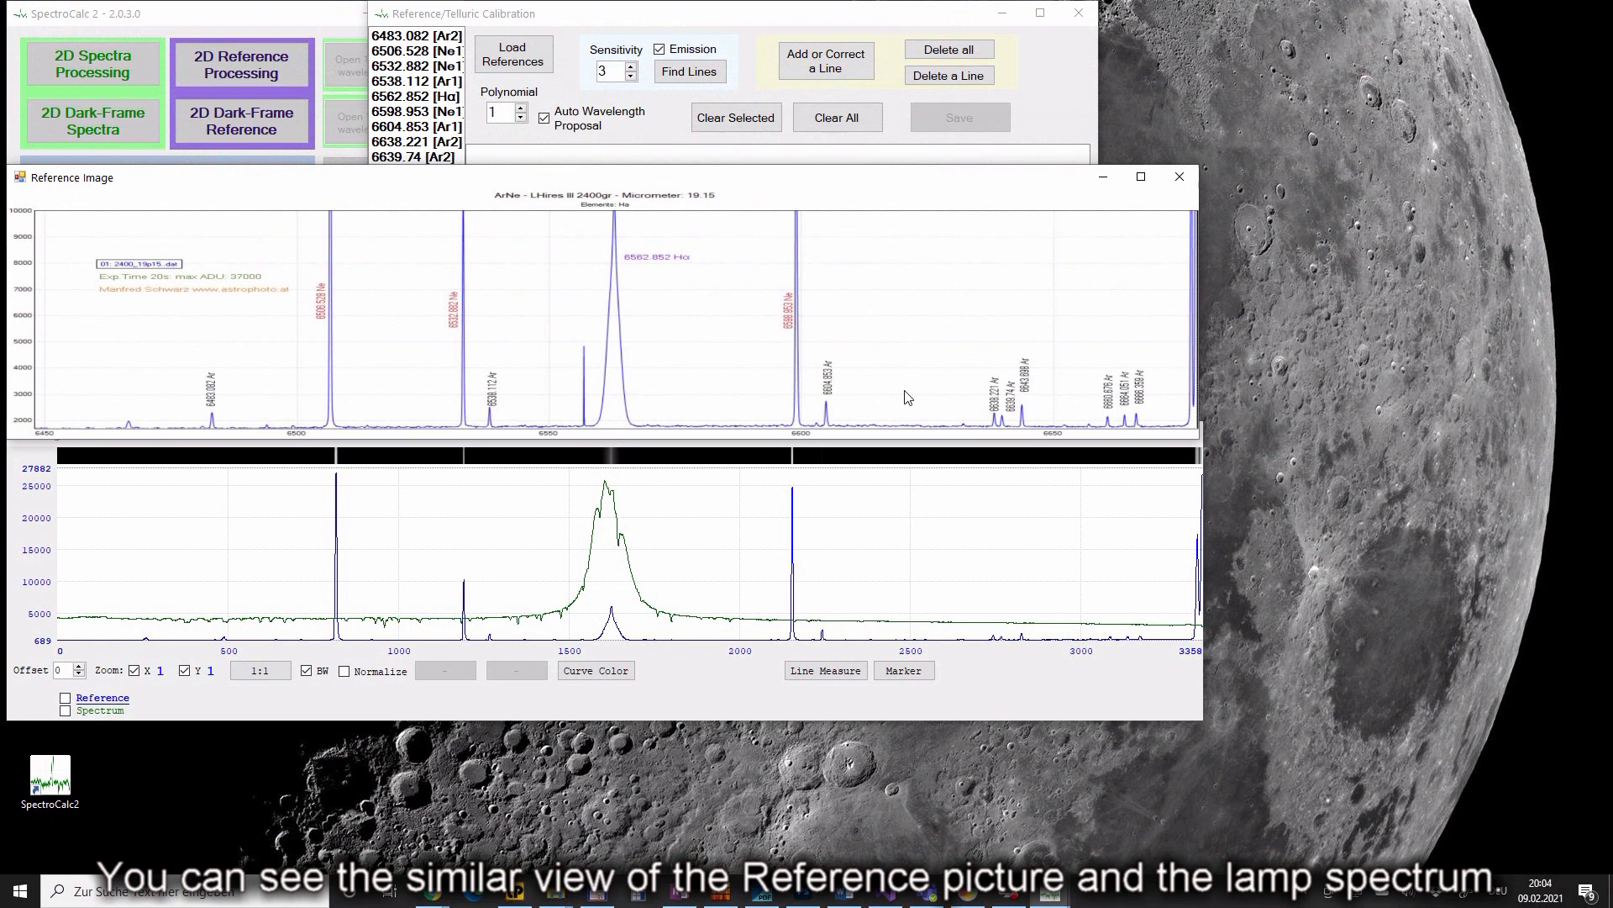
pyautogui.click(846, 458)
pyautogui.moveTo(911, 433); pyautogui.dragTo(923, 578)
pyautogui.moveTo(913, 180); pyautogui.dragTo(927, 312)
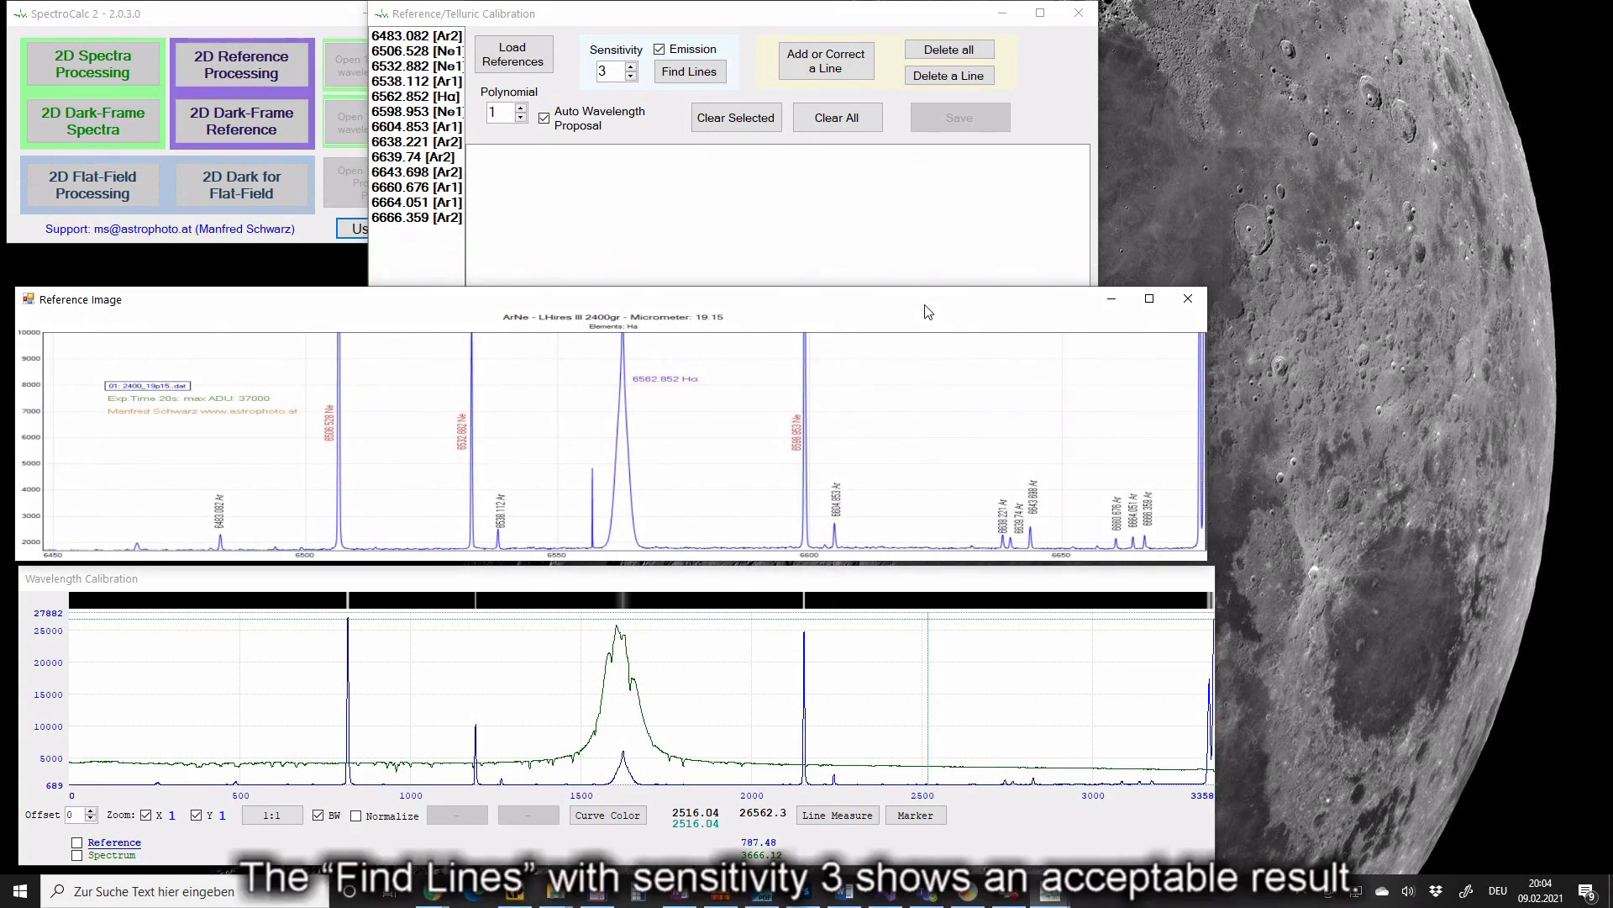
pyautogui.click(763, 20)
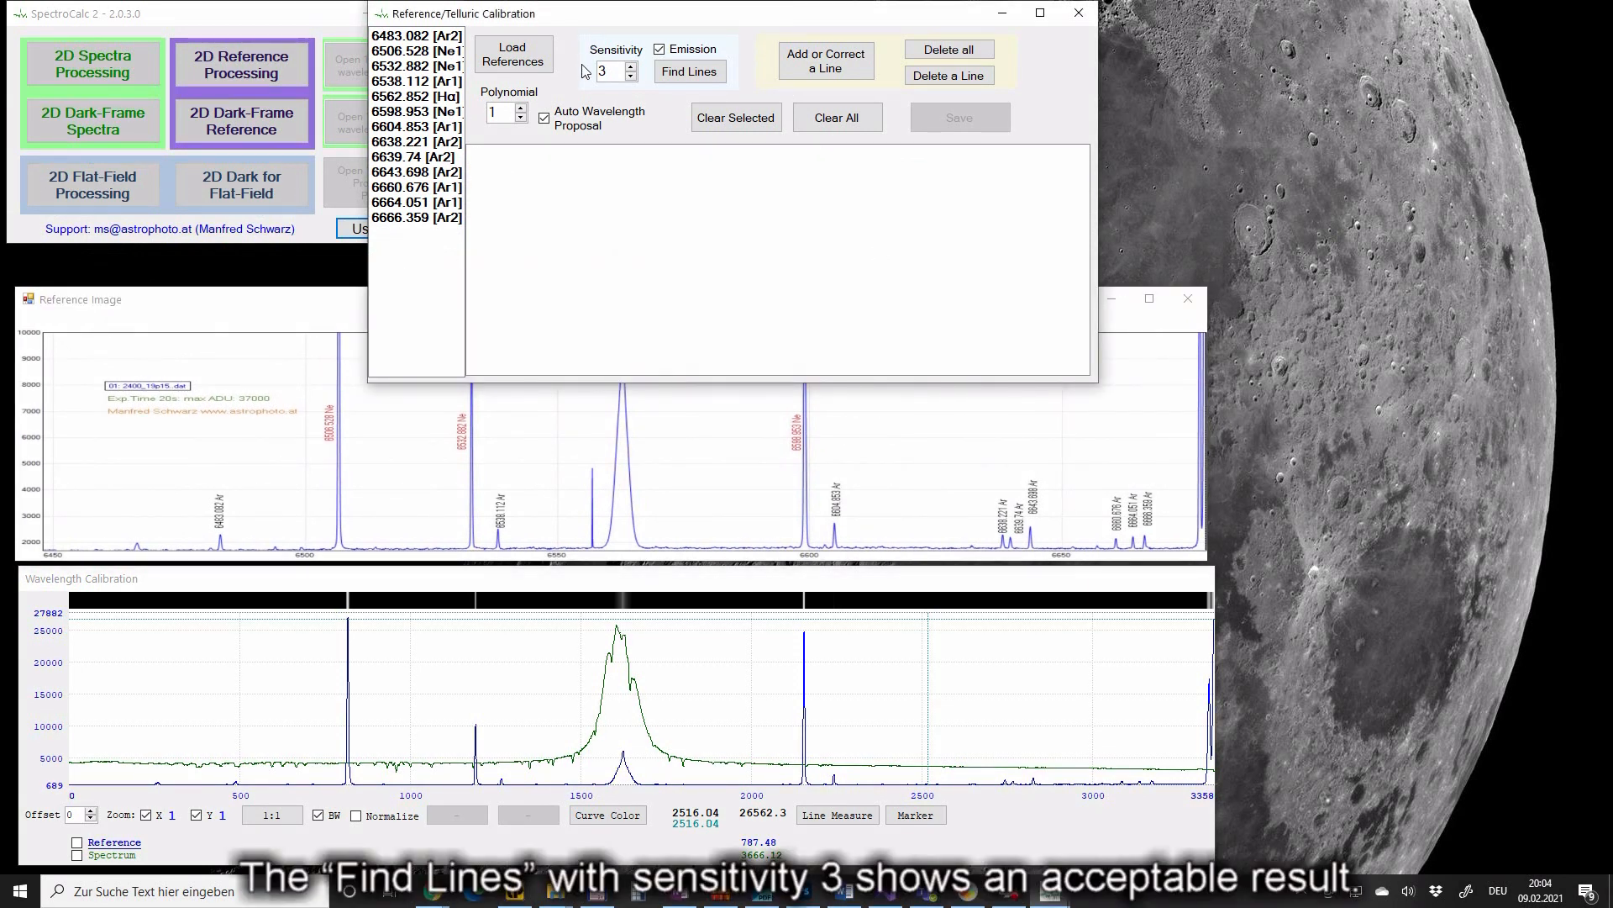
pyautogui.click(681, 75)
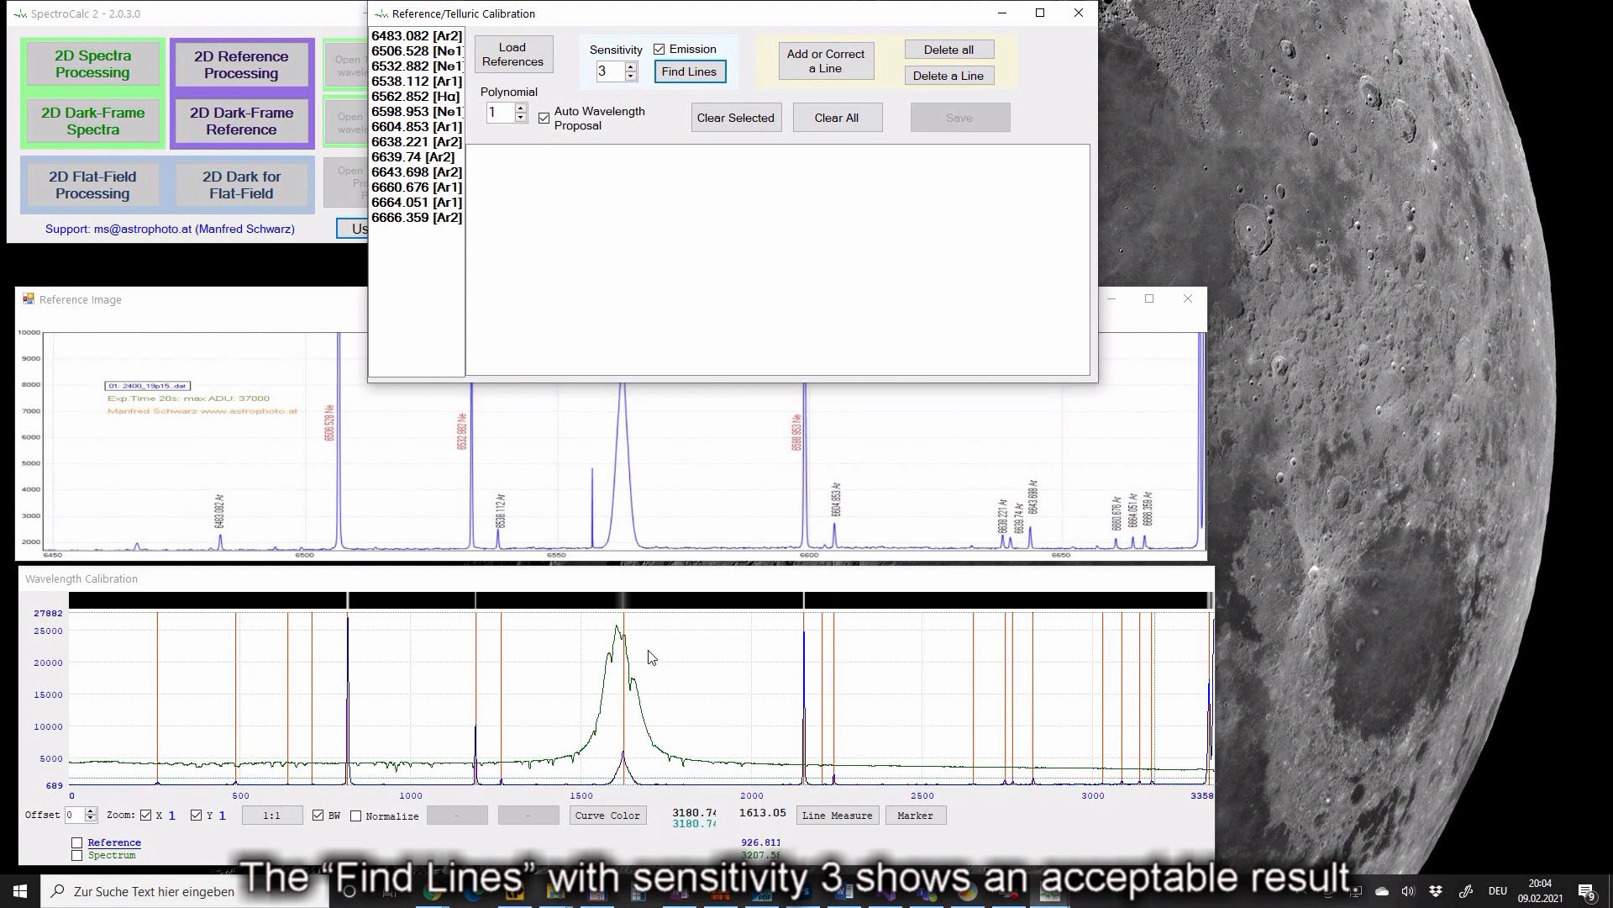
# - Assign 6483.082 to the first lamp line and 6666.359 to the last one
pyautogui.click(245, 313)
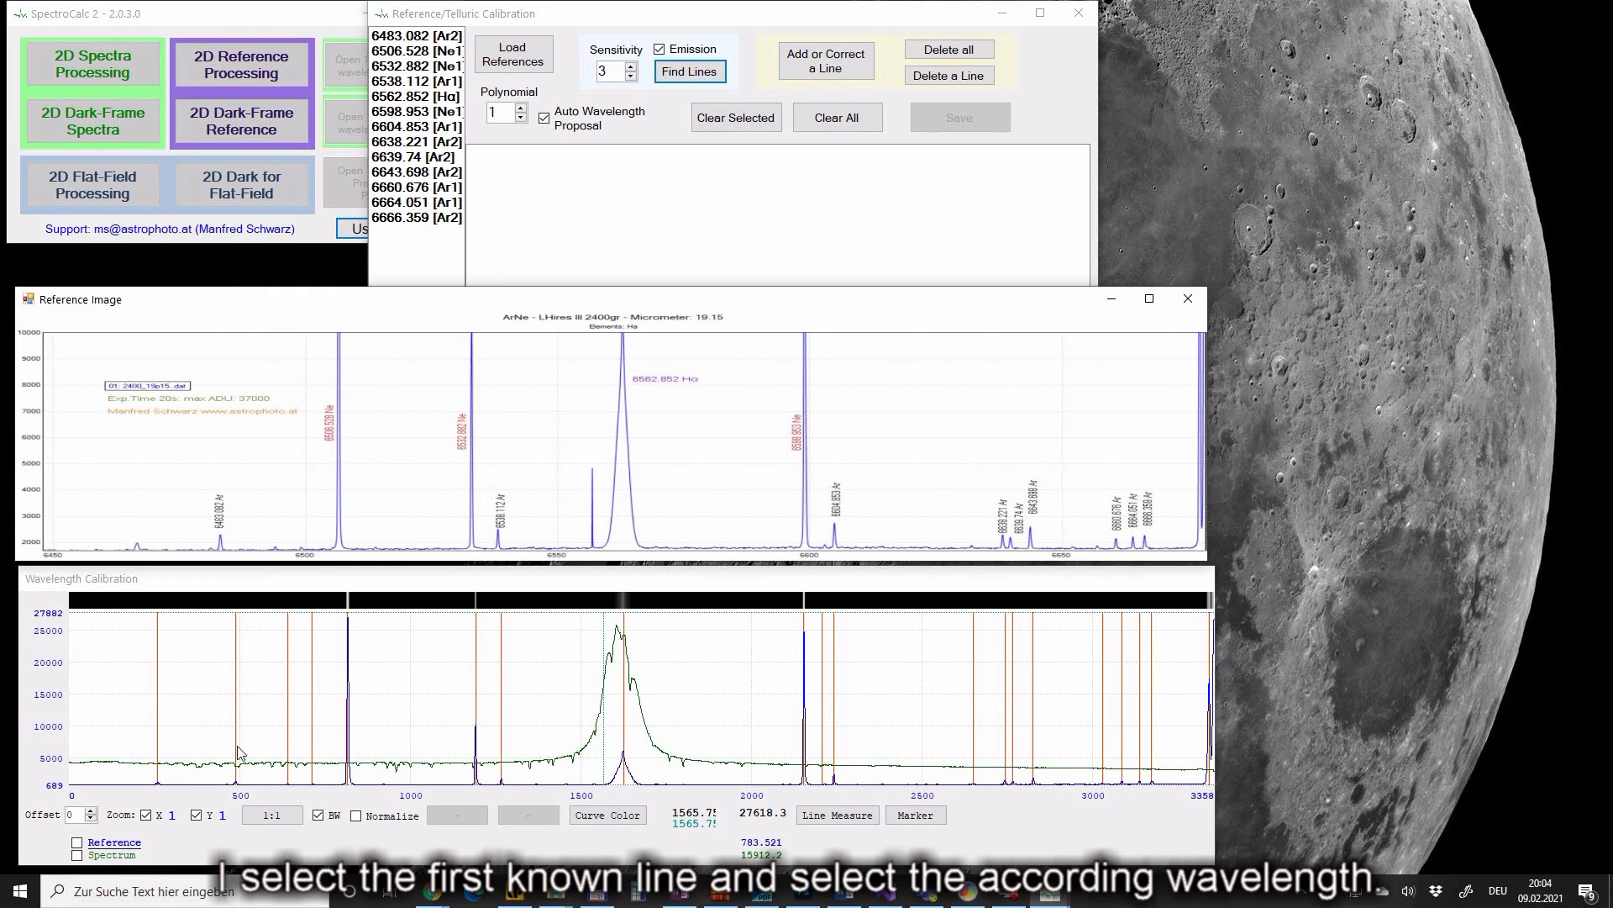
pyautogui.click(298, 736)
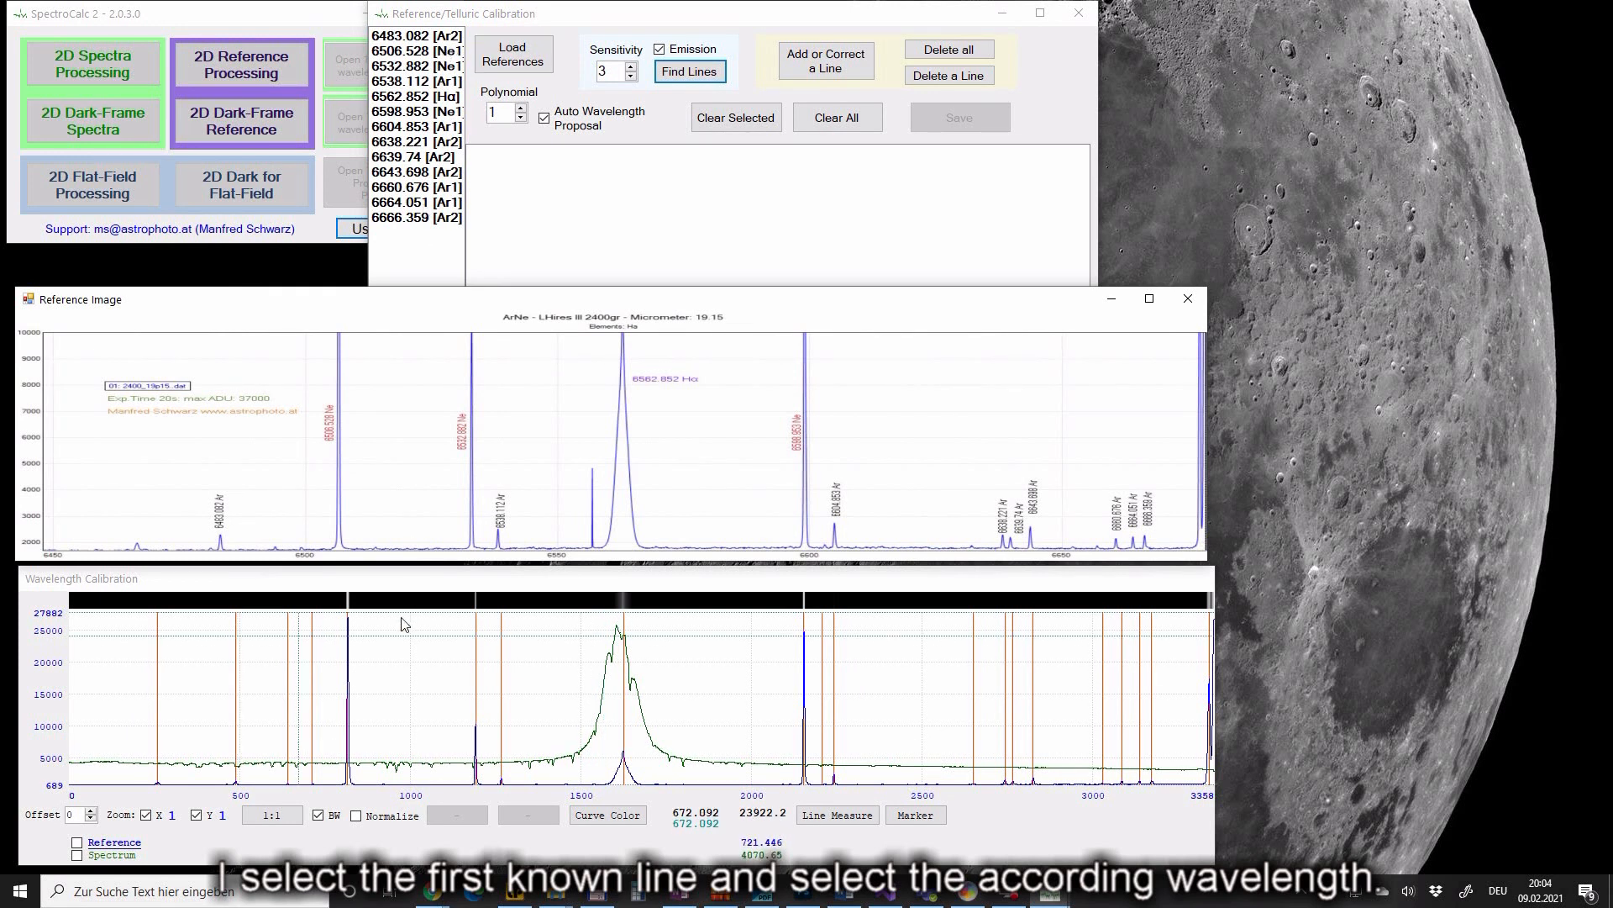
pyautogui.click(236, 739)
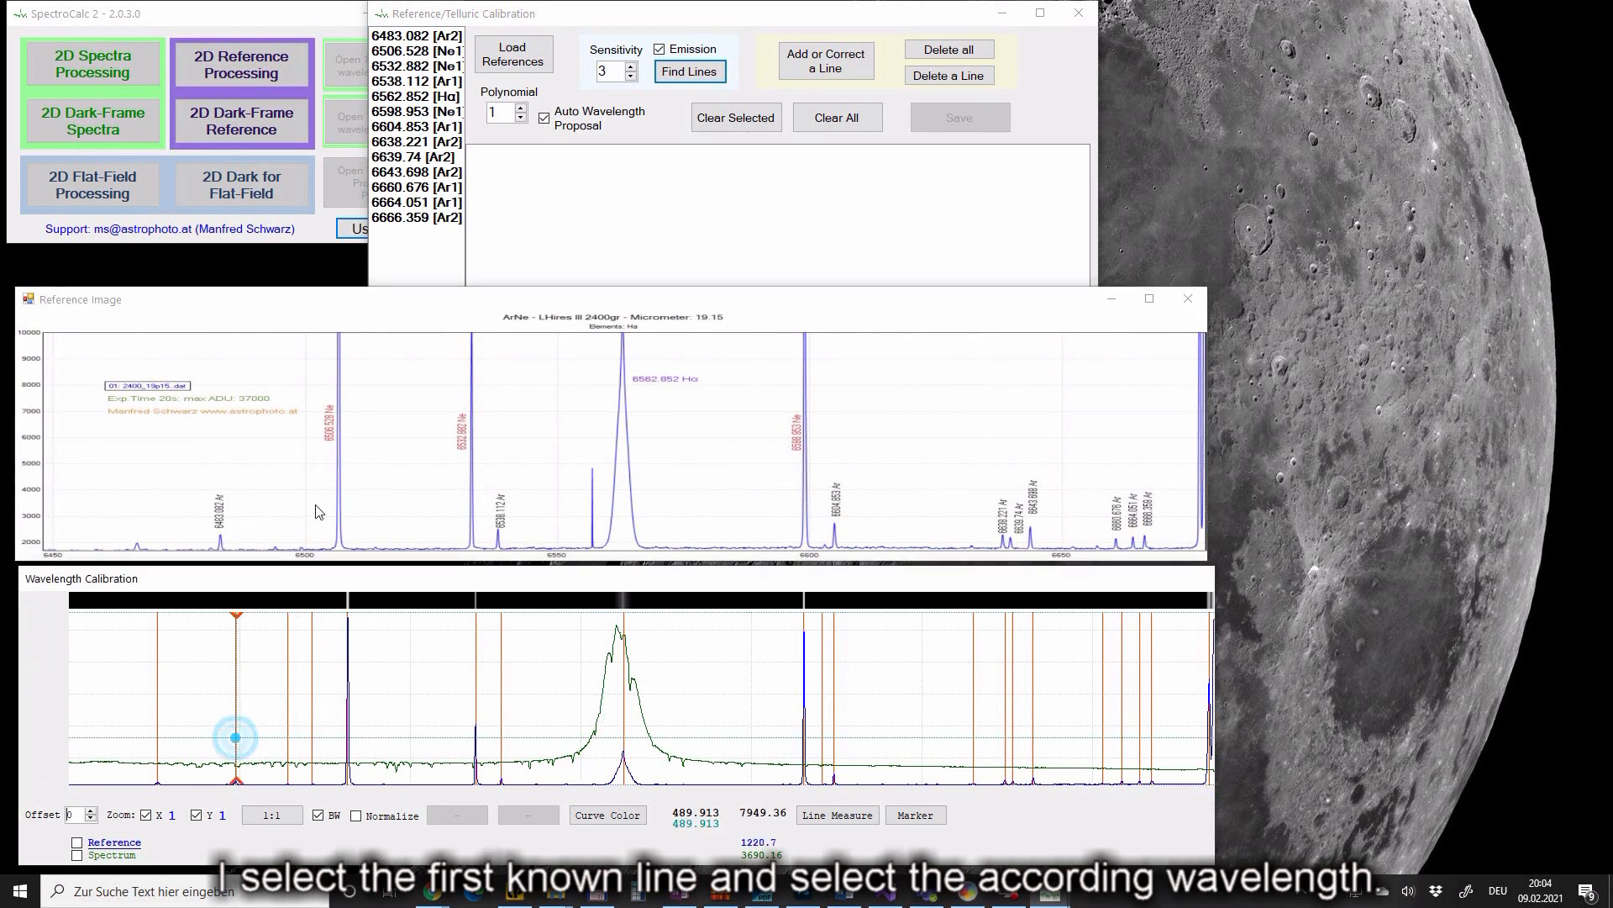
pyautogui.click(428, 35)
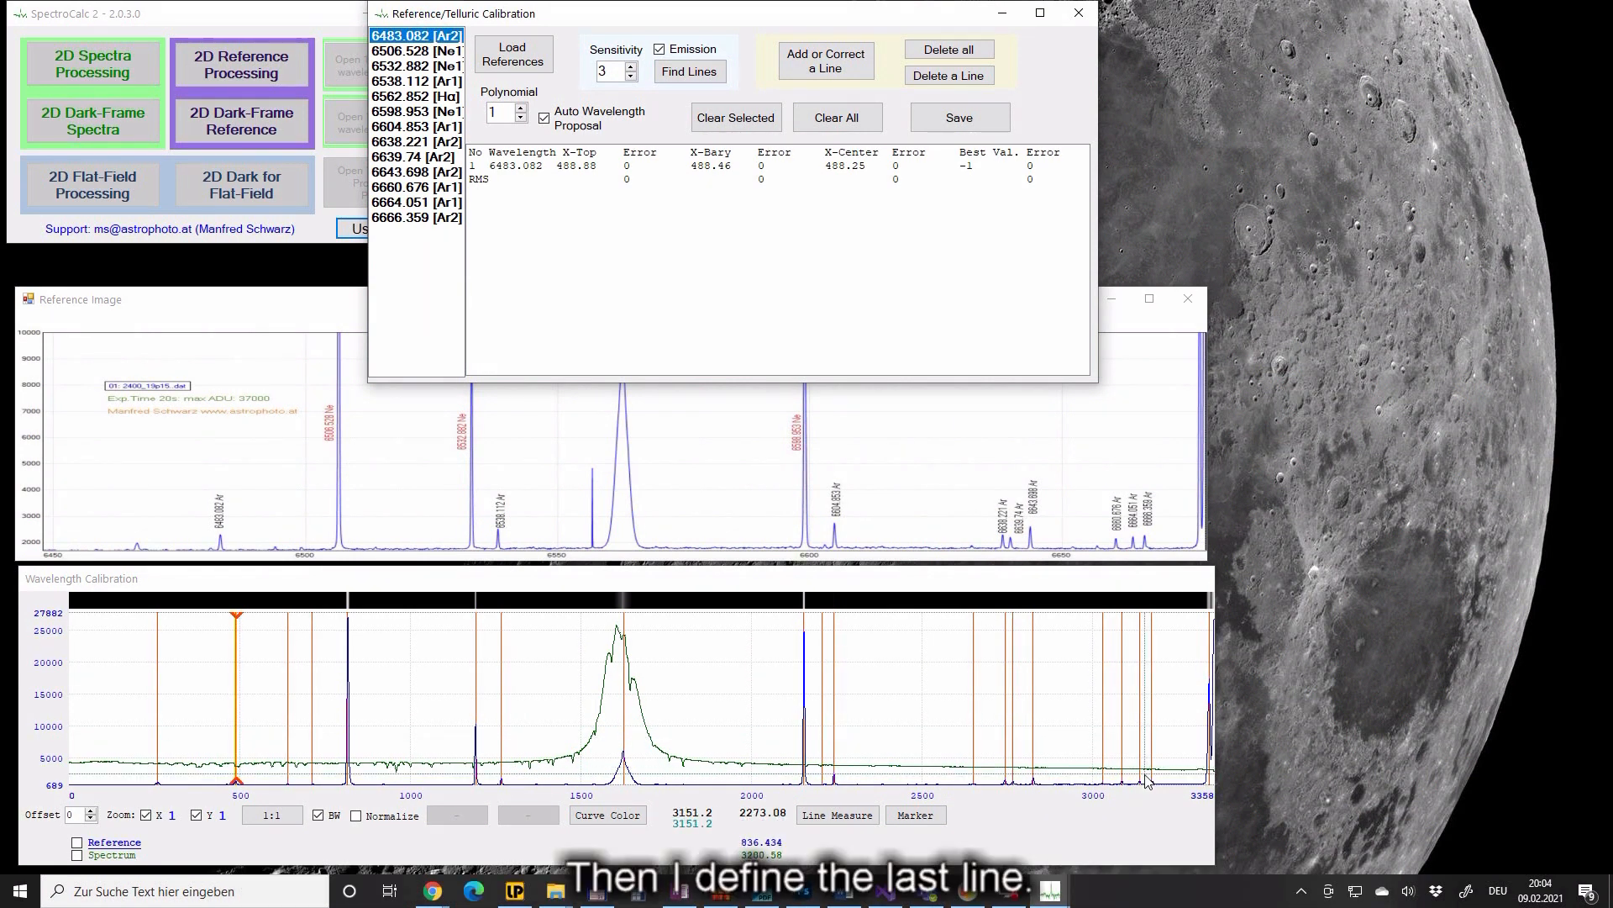
pyautogui.click(1153, 775)
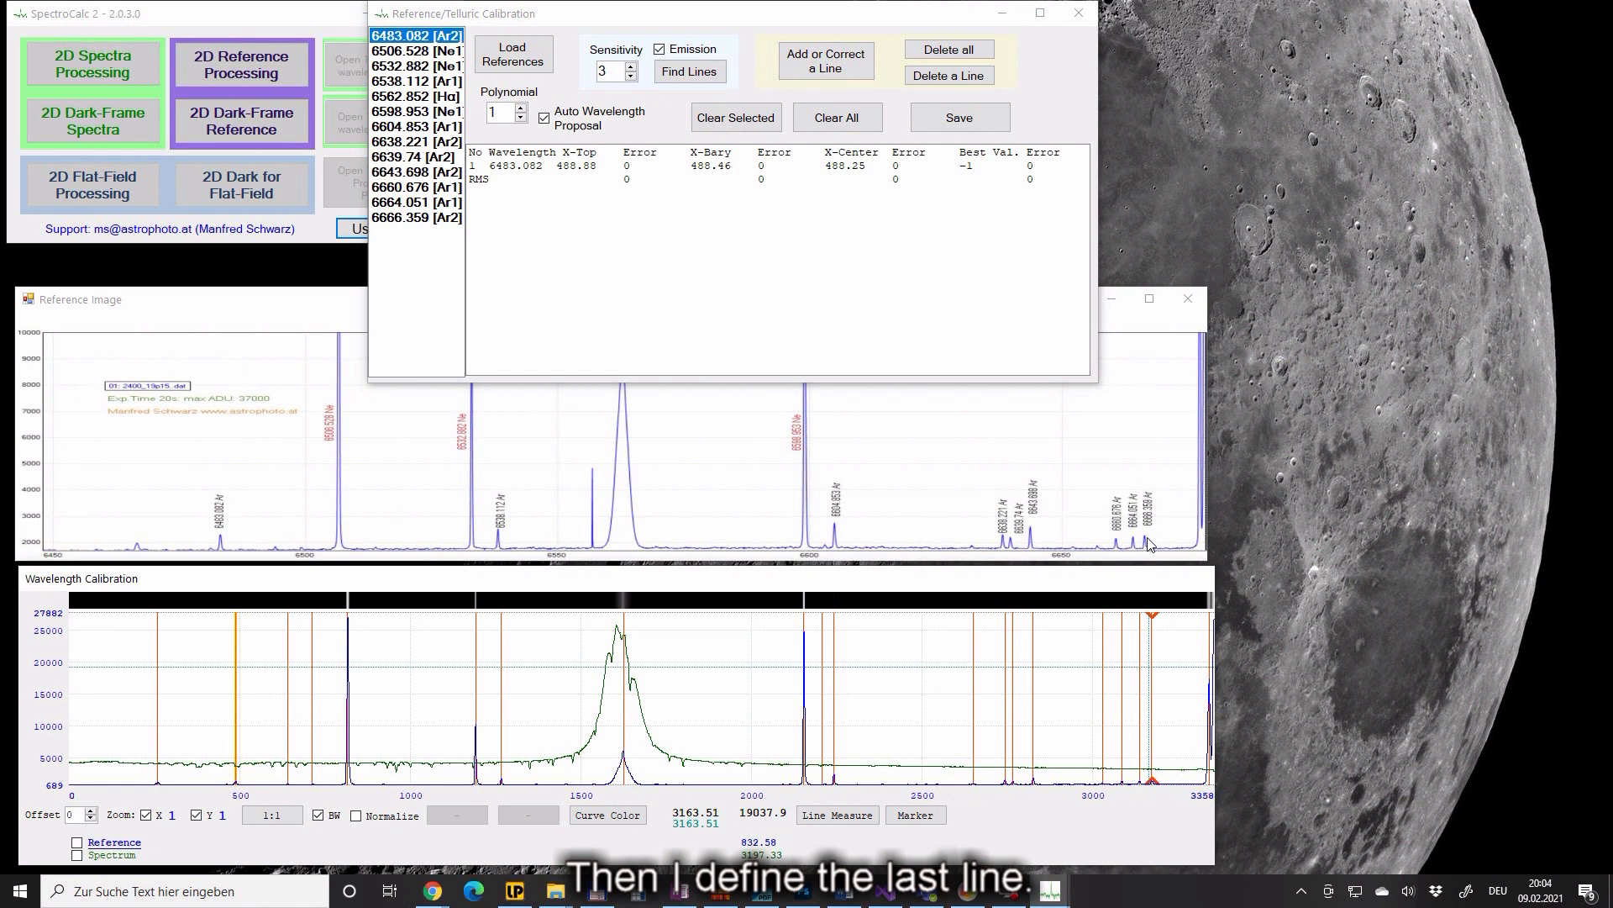
pyautogui.click(405, 217)
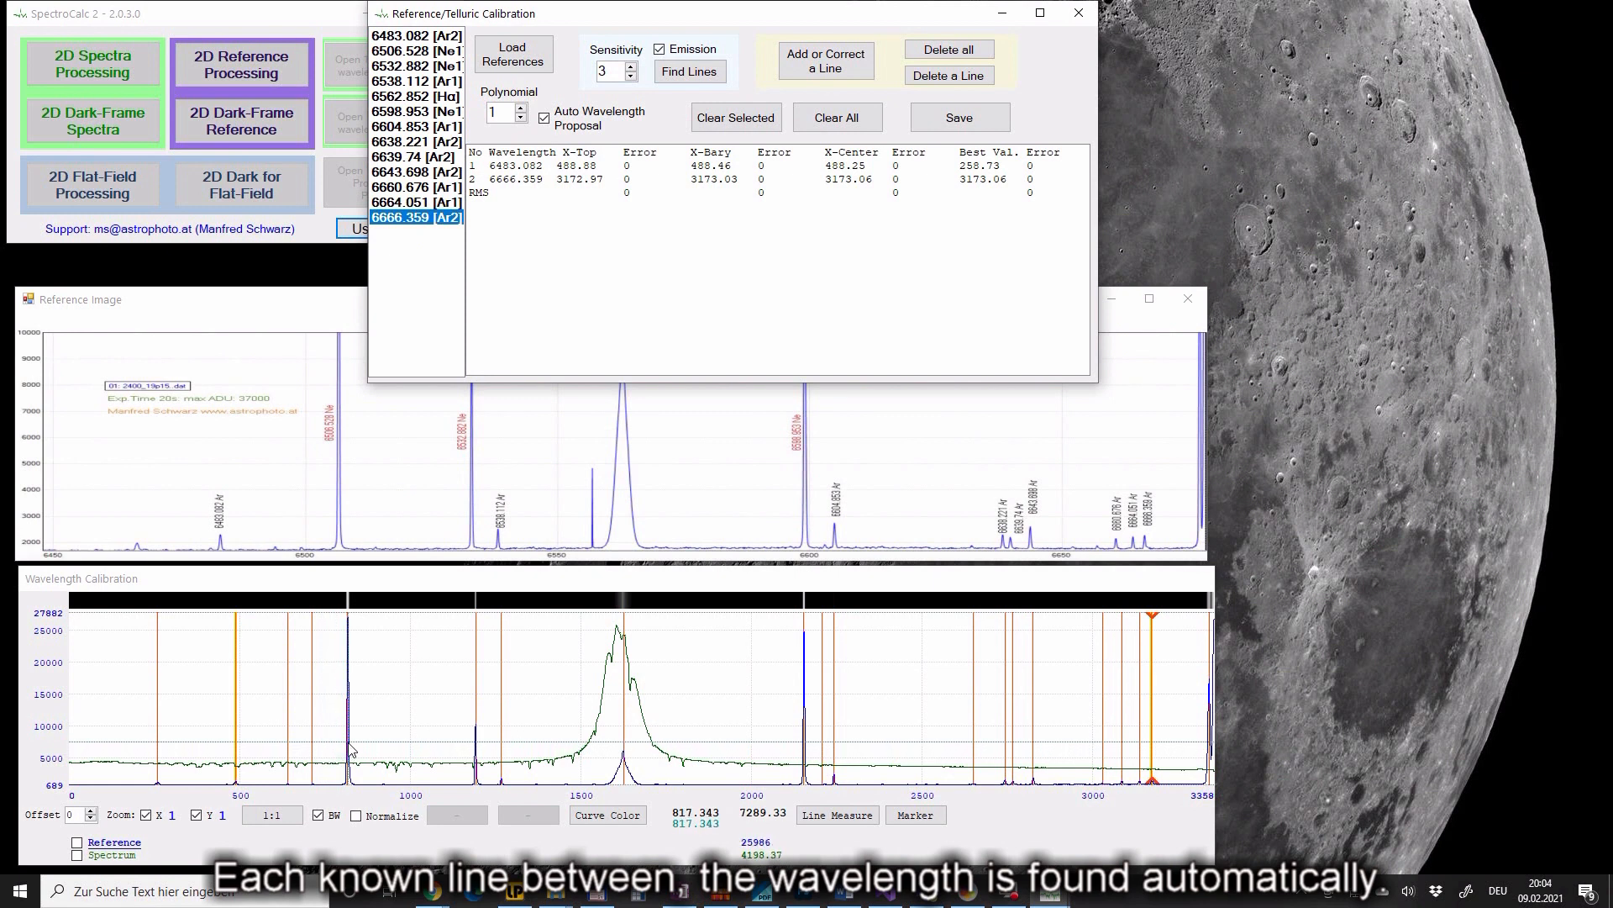
# - Add the remaining lamp lines near pixels 817, 1192, 1267, 2154, 2242, 2742, 2826, 3085 and 3137
pyautogui.click(348, 697)
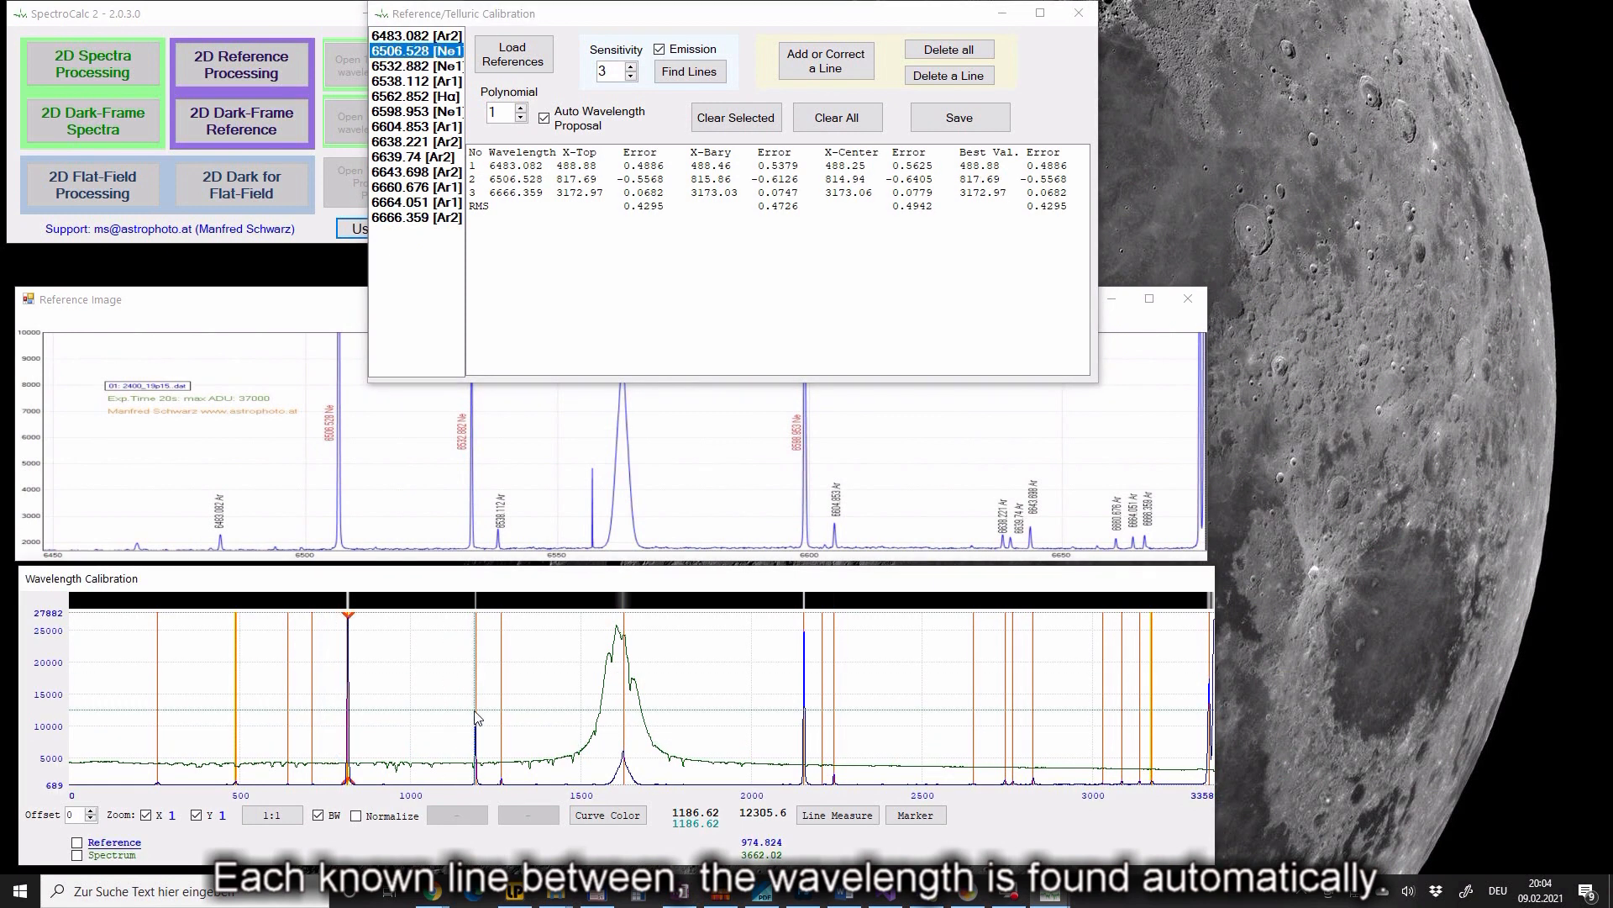
pyautogui.click(476, 716)
pyautogui.click(502, 718)
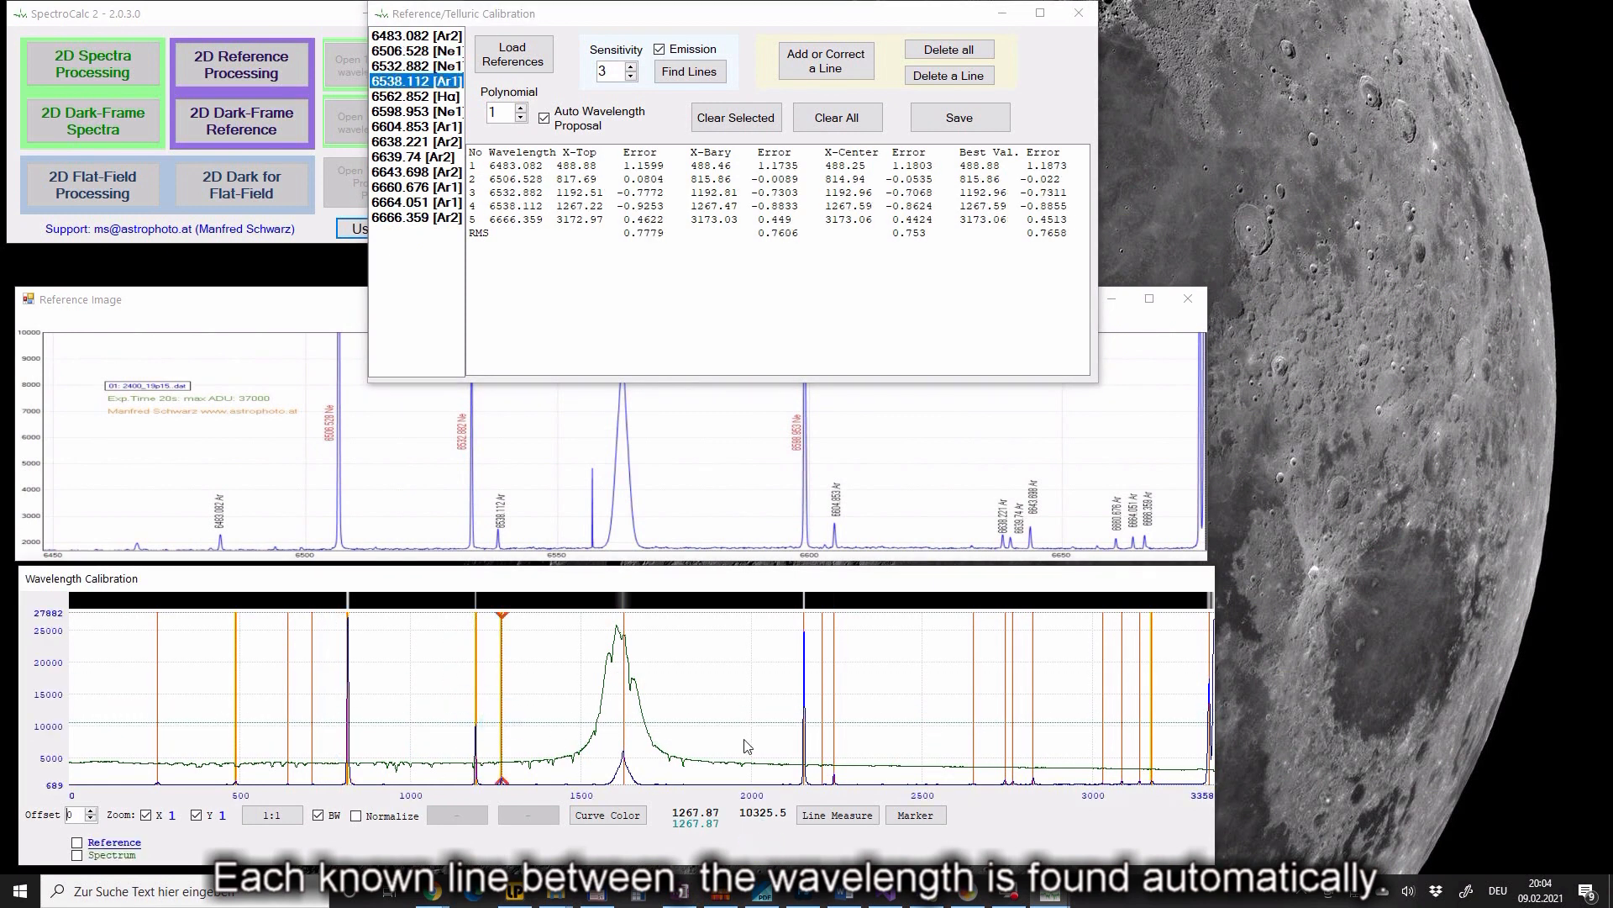
pyautogui.click(803, 739)
pyautogui.click(836, 753)
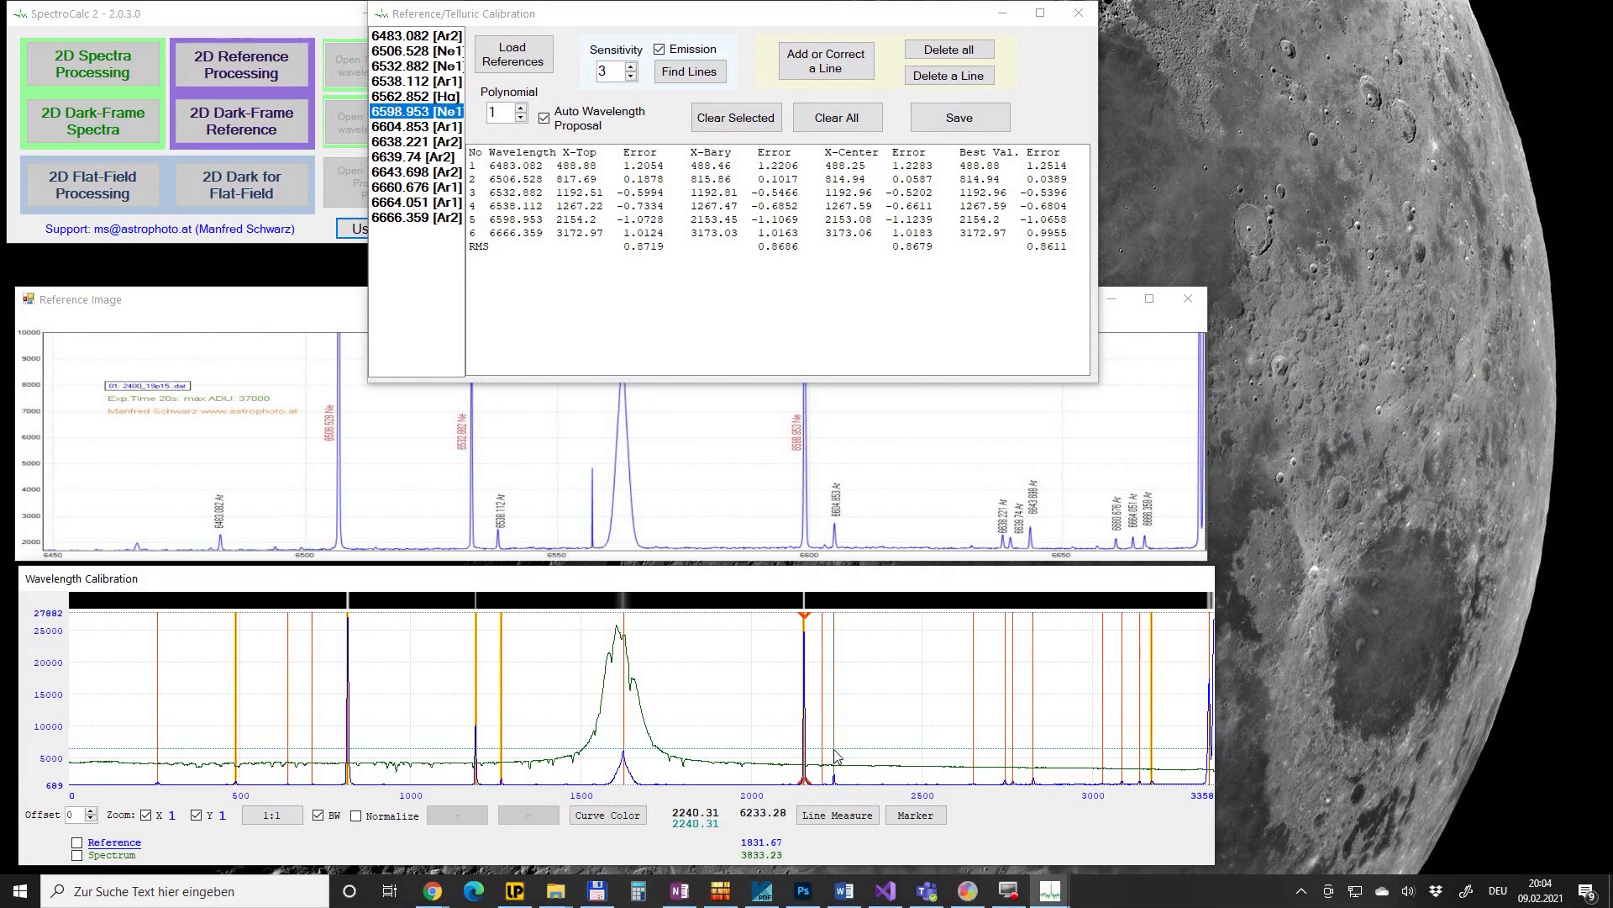
pyautogui.click(1005, 740)
pyautogui.click(1013, 743)
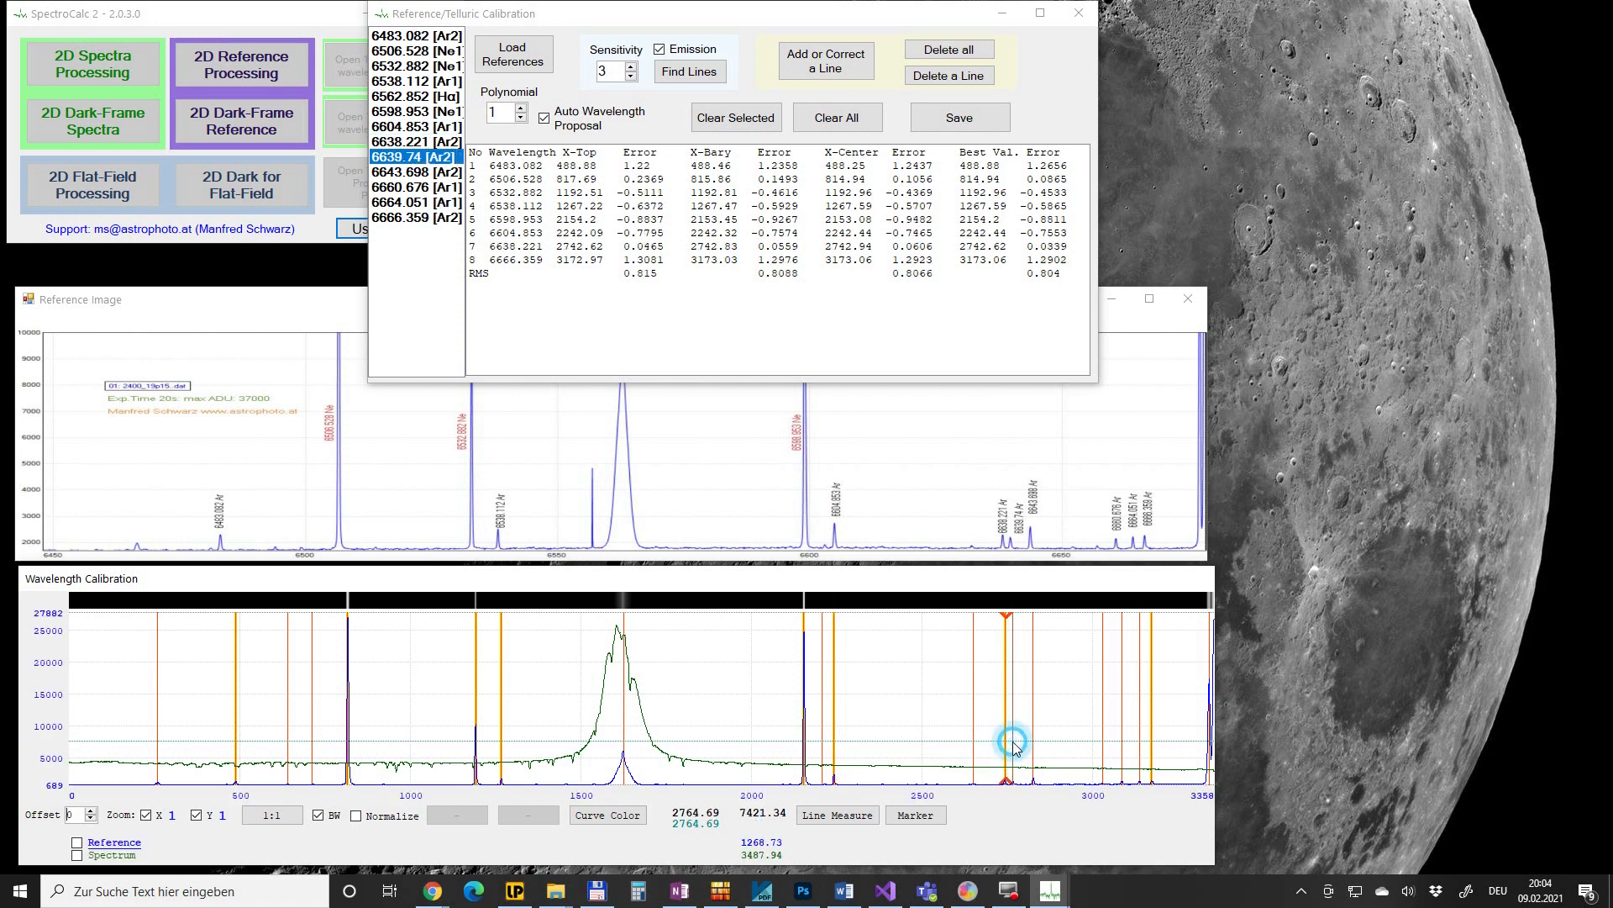
pyautogui.click(1029, 744)
pyautogui.click(1123, 760)
pyautogui.click(1139, 765)
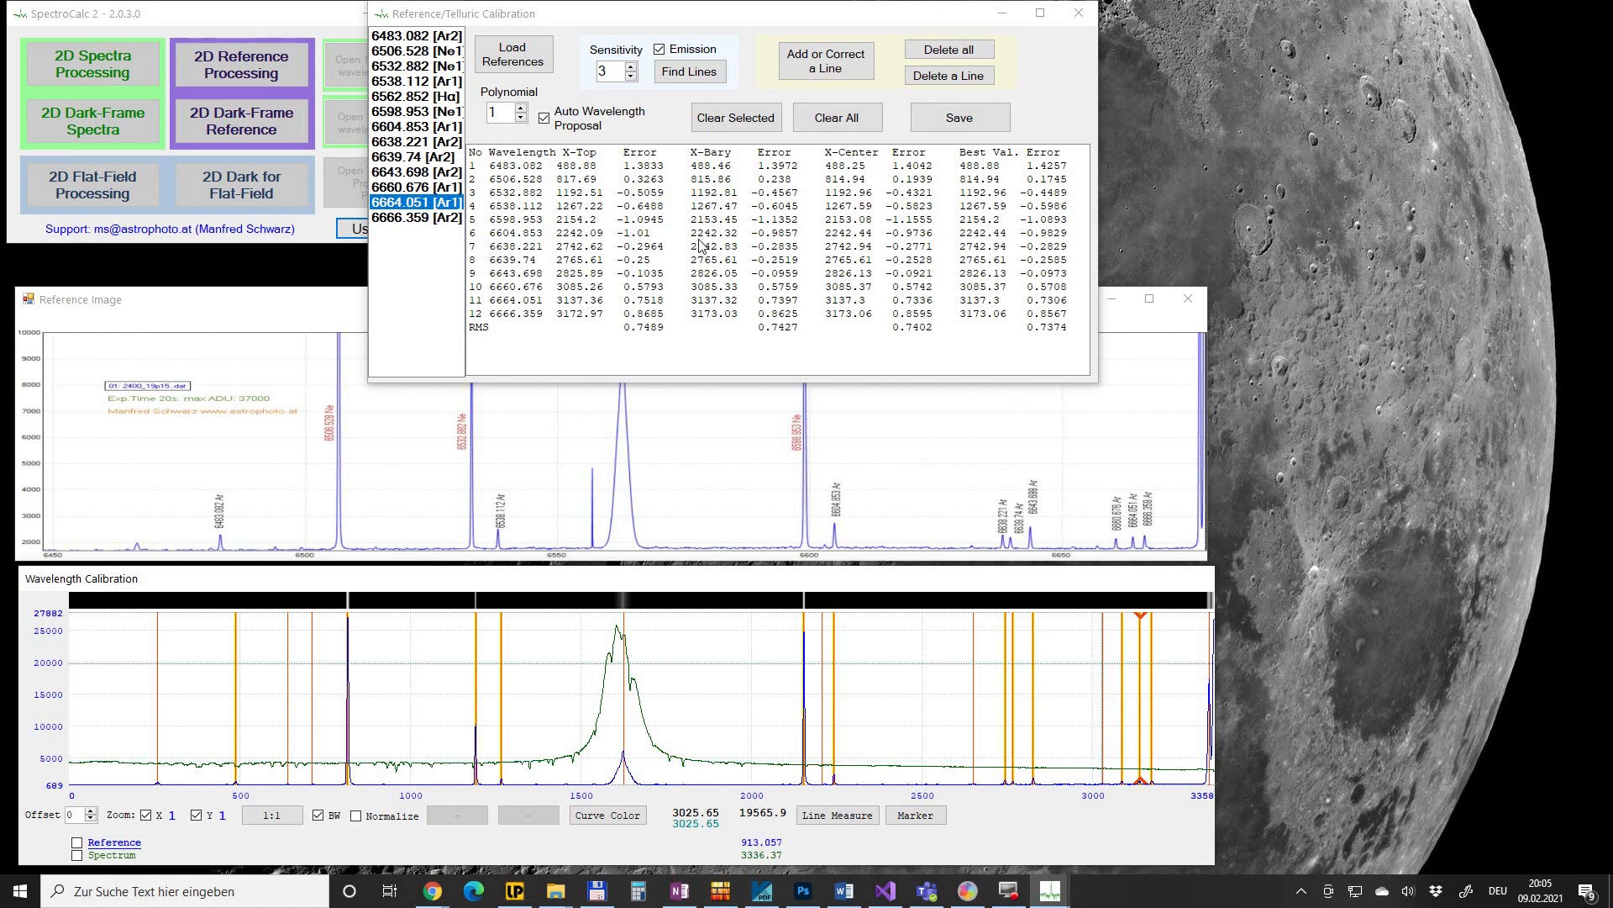
# - Raise the fit polynomial to order 4 and select the 6604.853 line
pyautogui.click(521, 108)
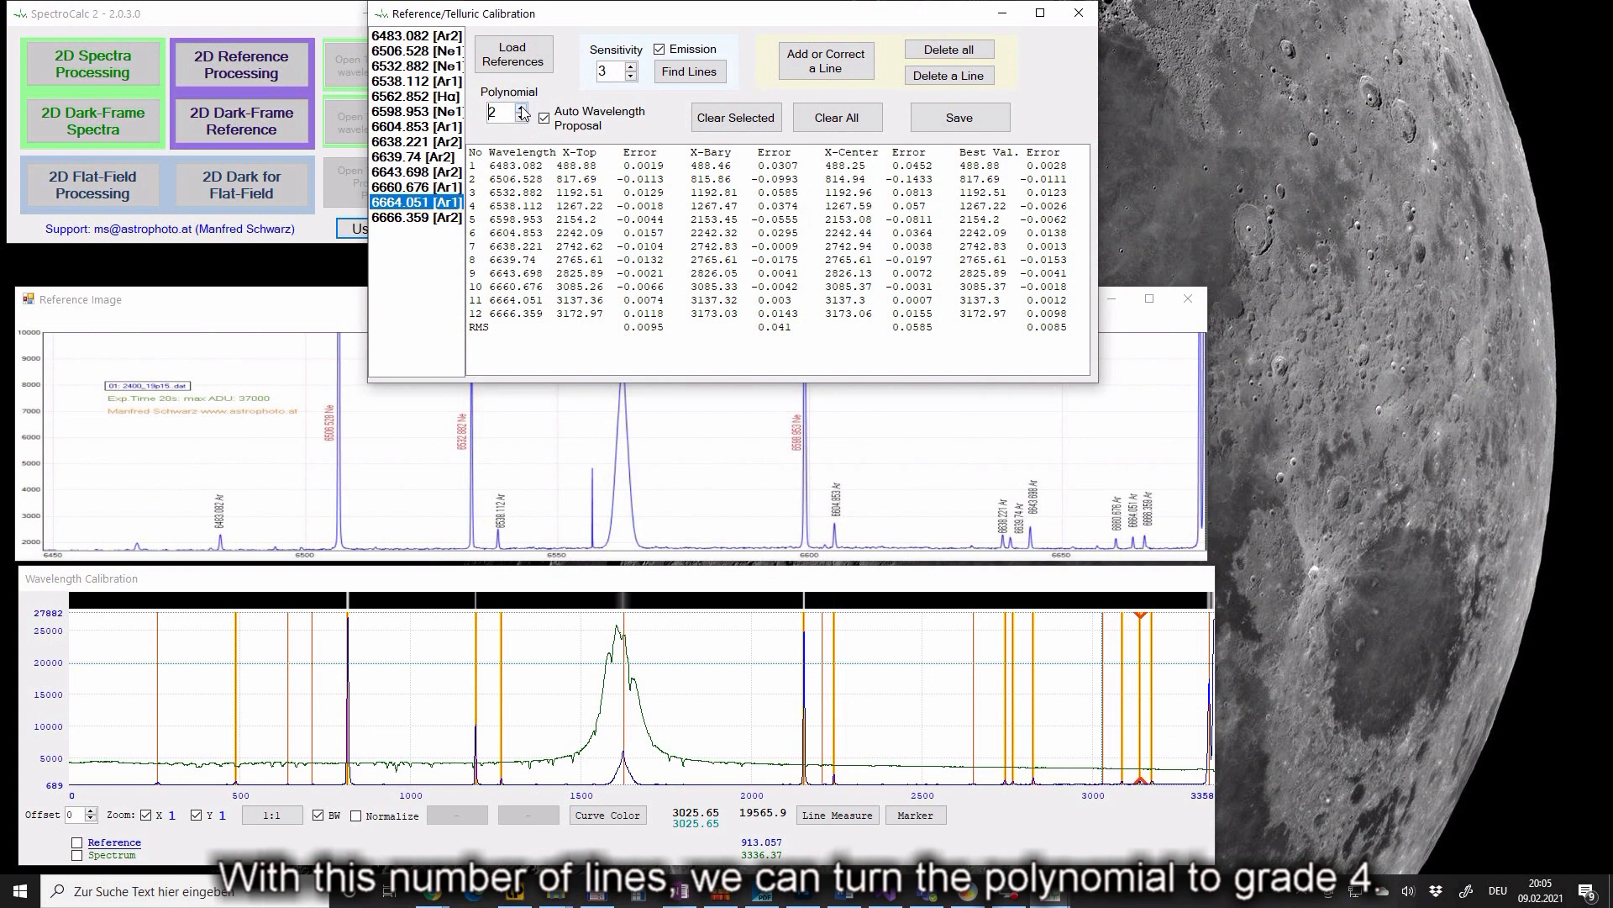
pyautogui.click(521, 108)
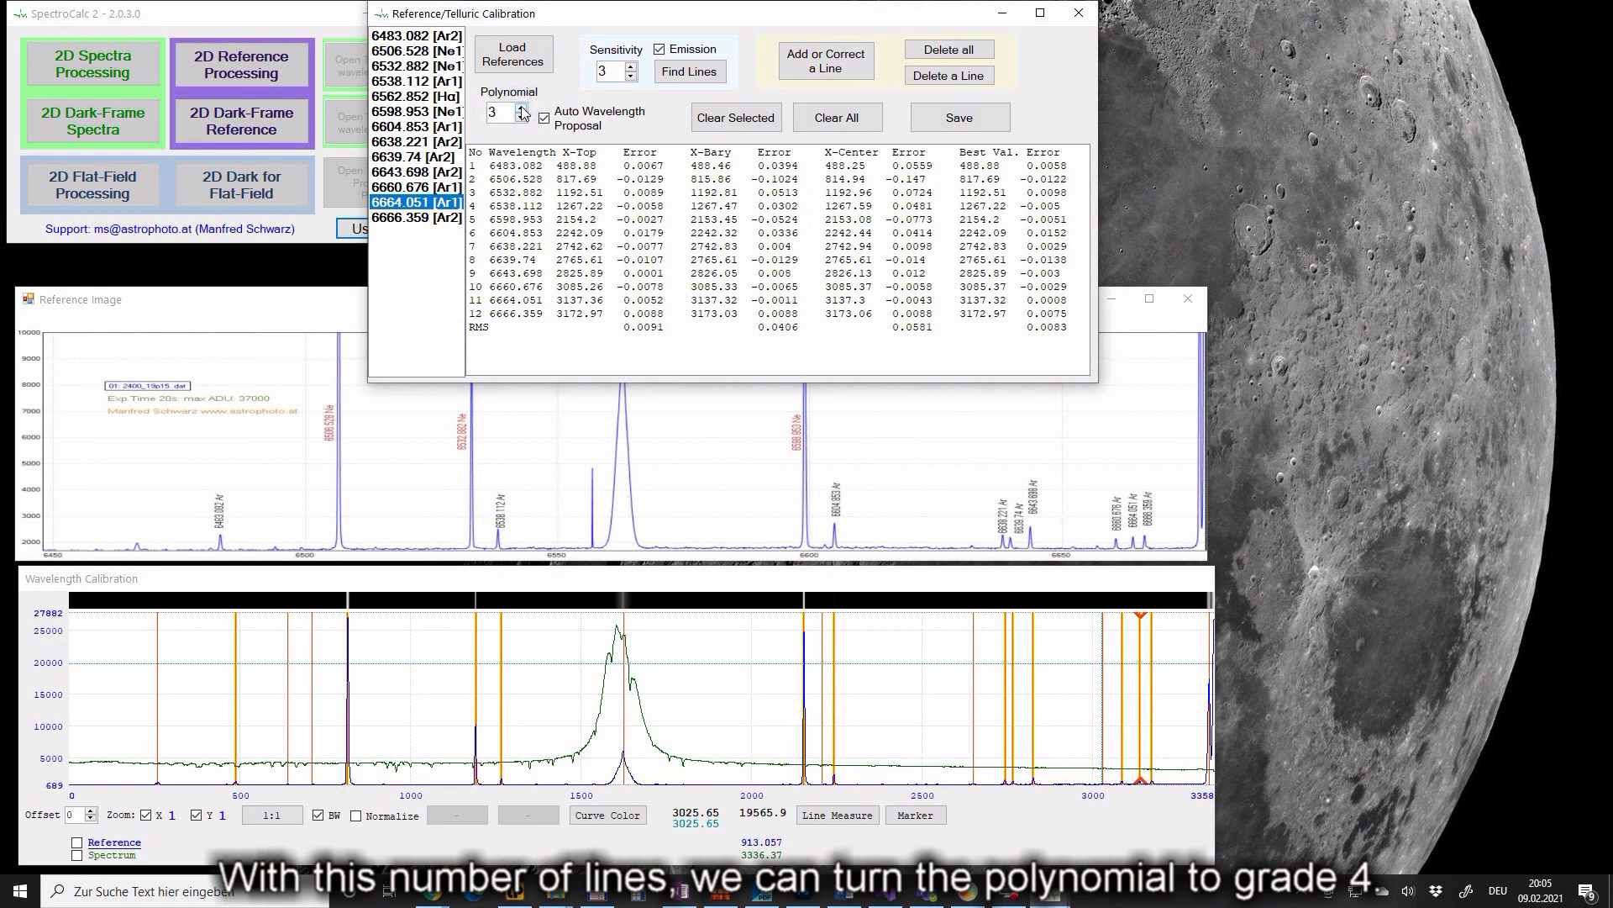
pyautogui.click(521, 108)
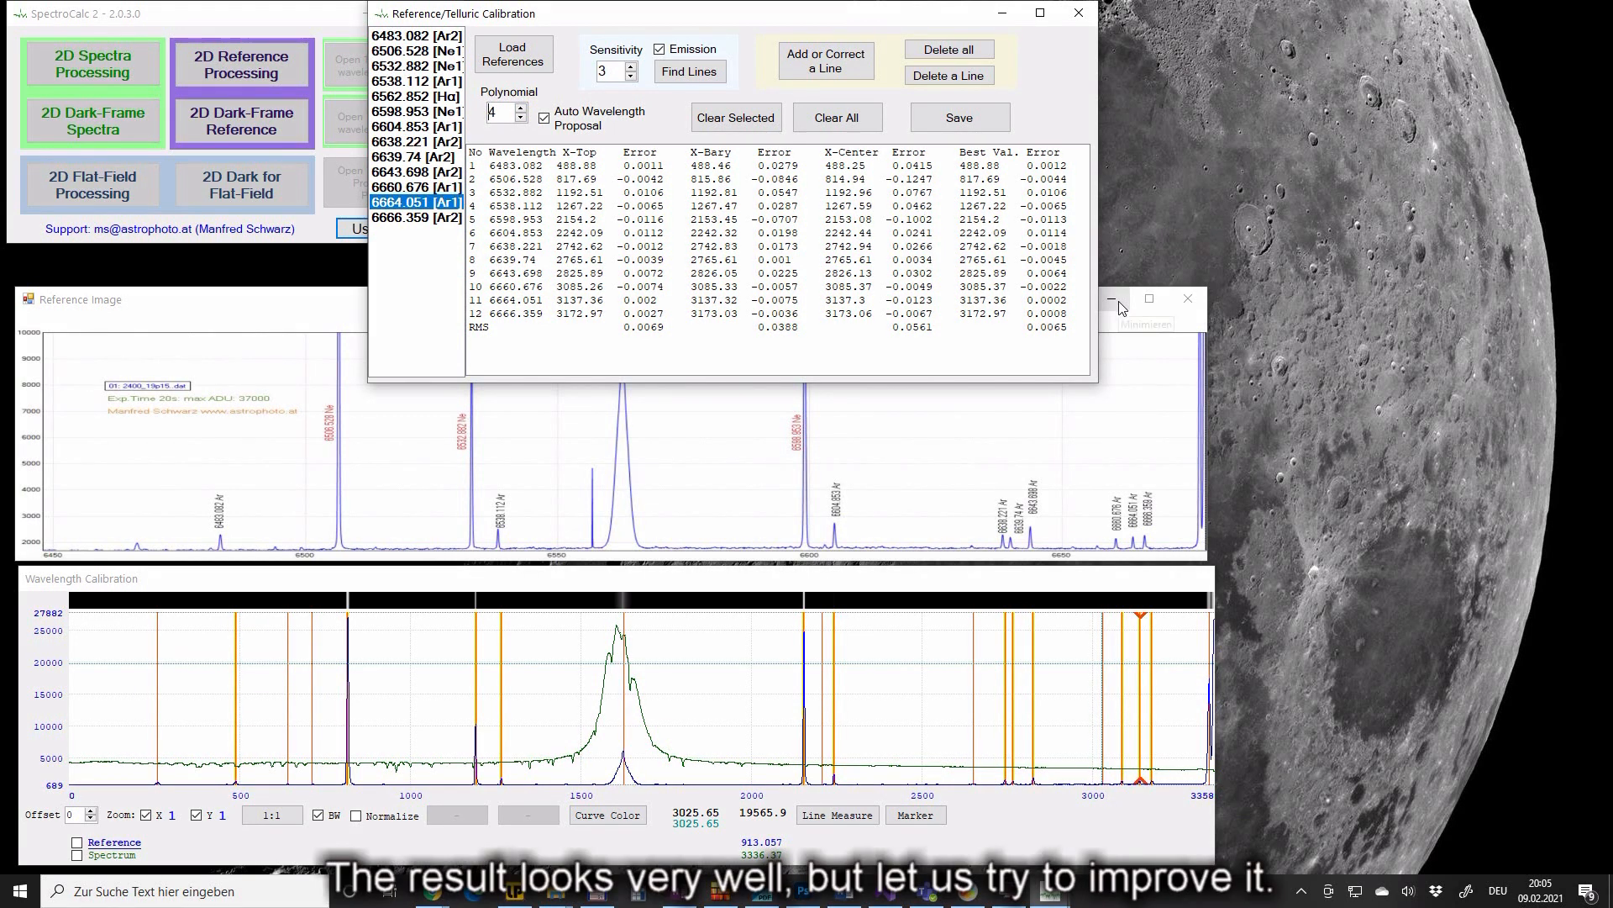
pyautogui.click(1064, 237)
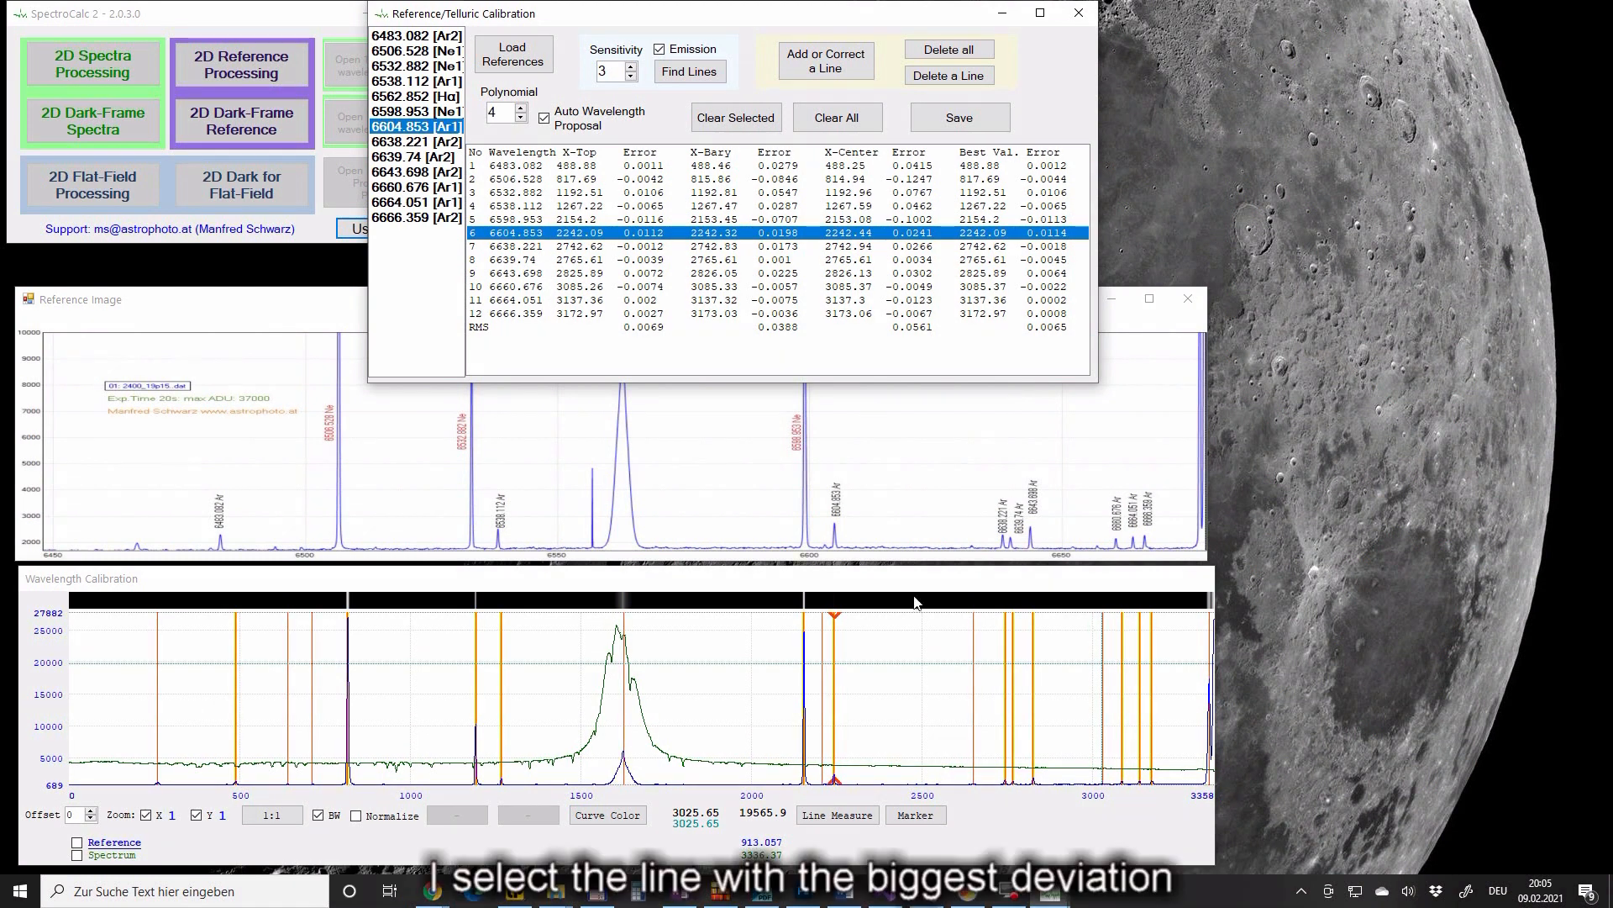
# - Zoom onto the 6604.853 peak and re-measure it with borders higher up its flanks
pyautogui.scroll(1, 833, 775)
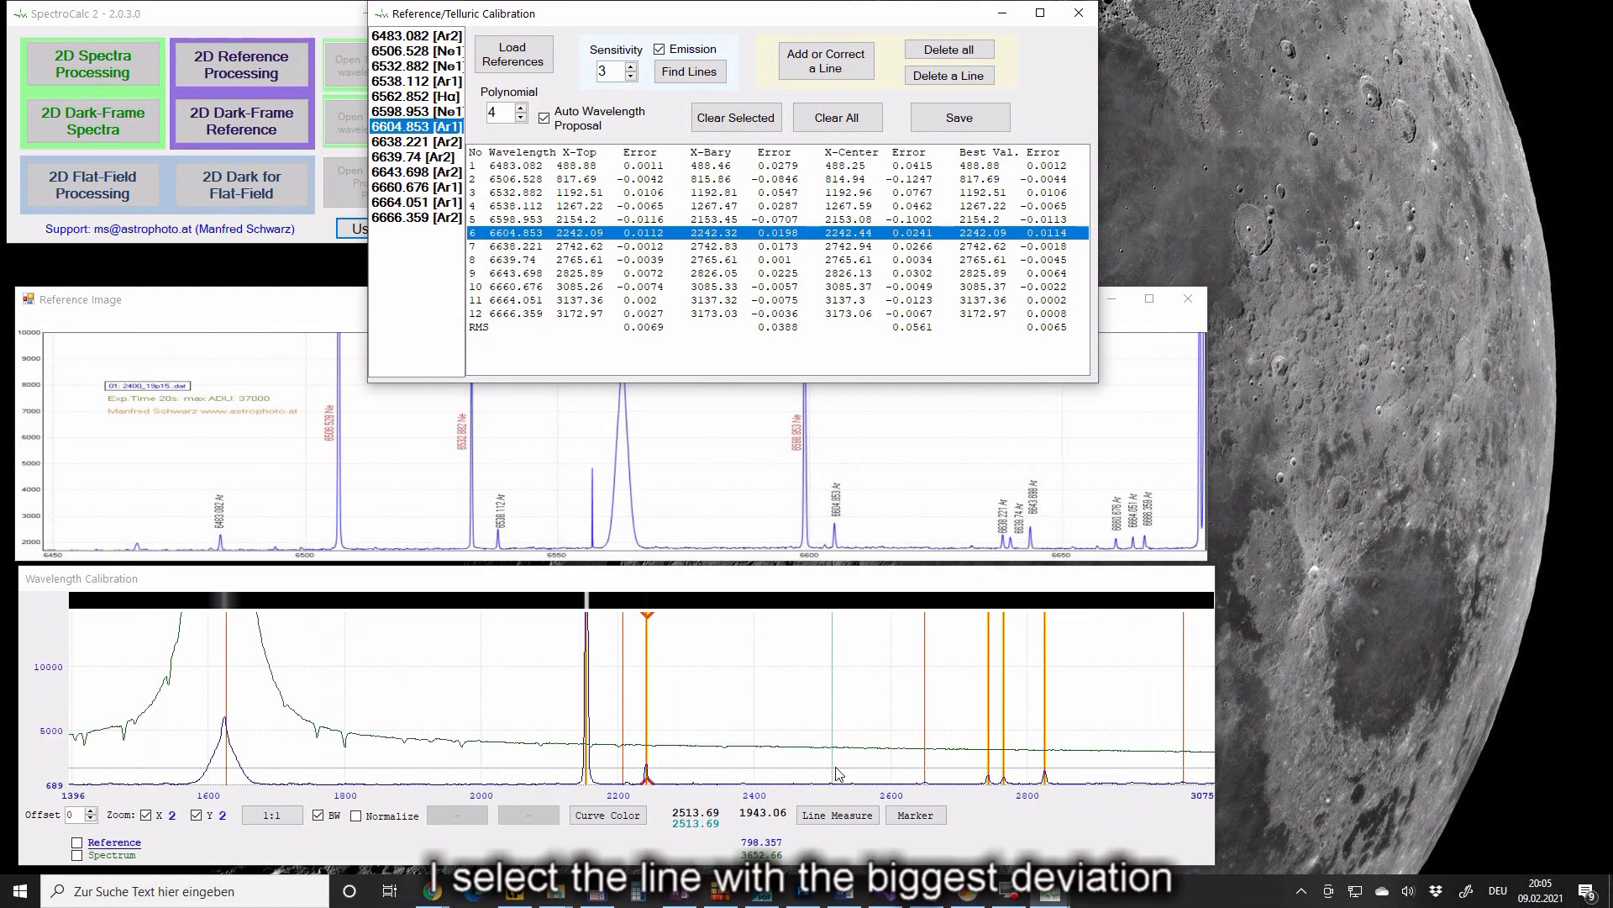
pyautogui.scroll(2, 645, 762)
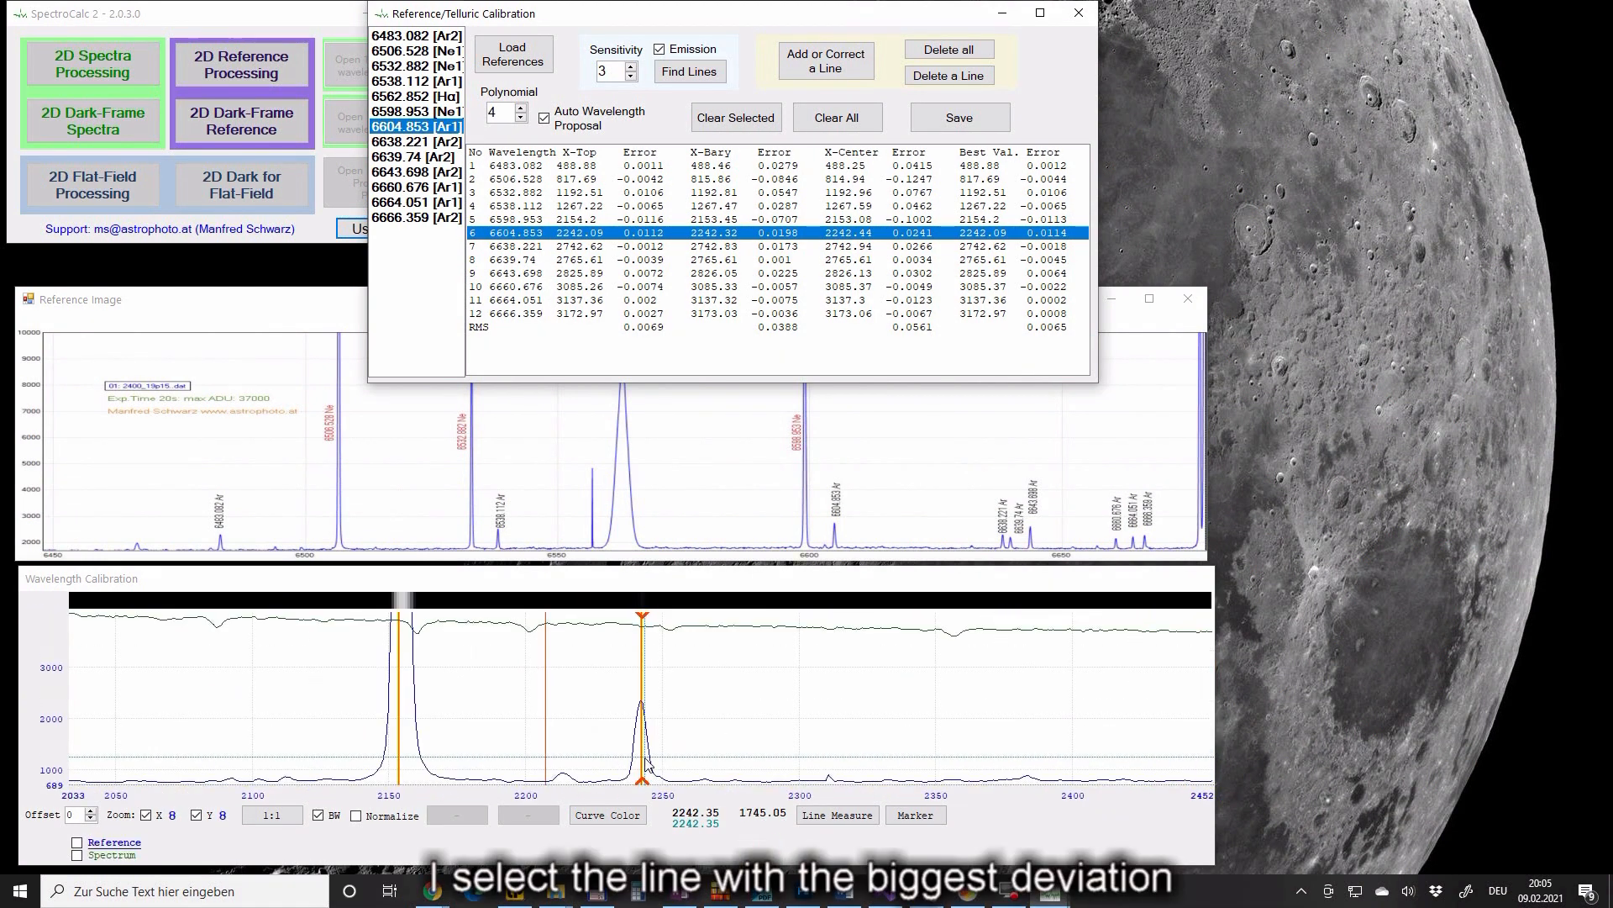
pyautogui.scroll(1, 645, 761)
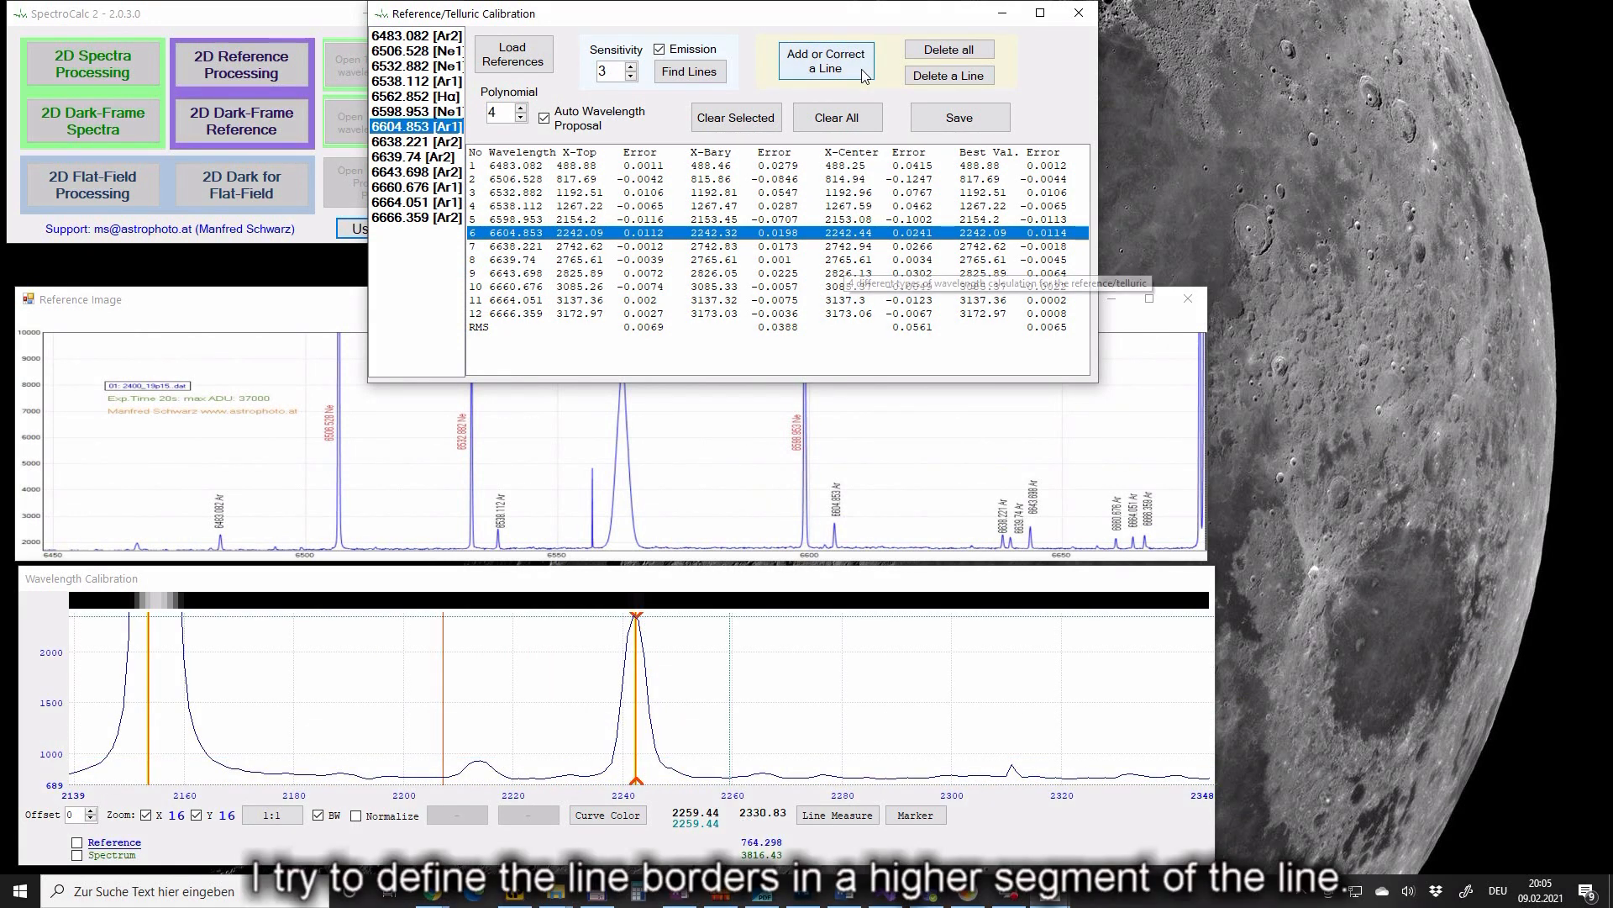
pyautogui.click(828, 59)
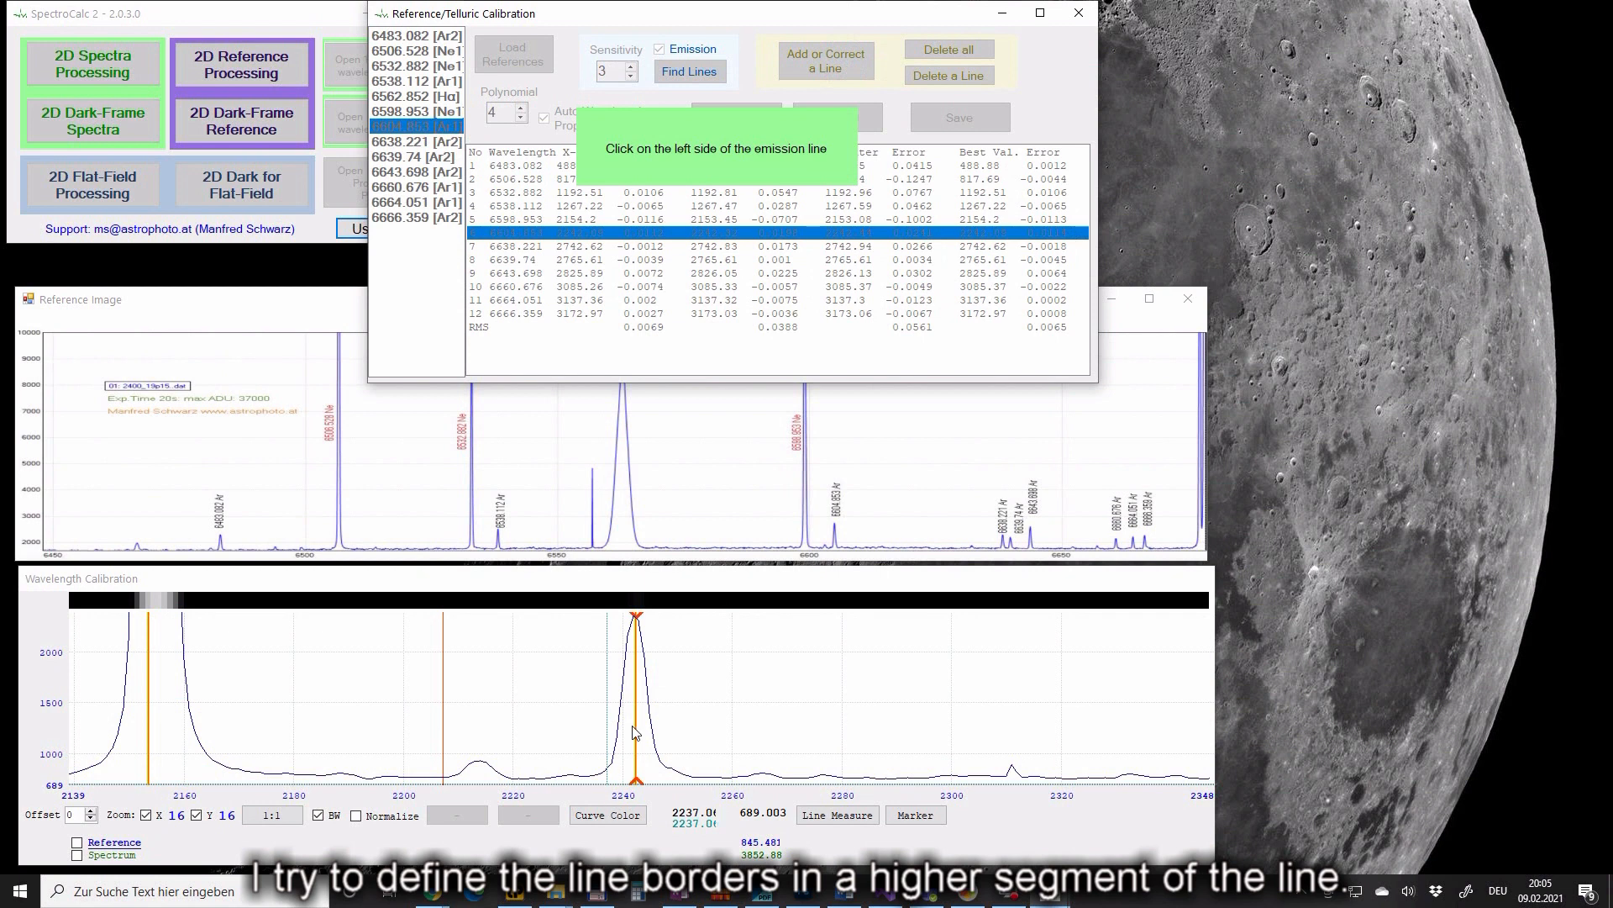
pyautogui.click(628, 660)
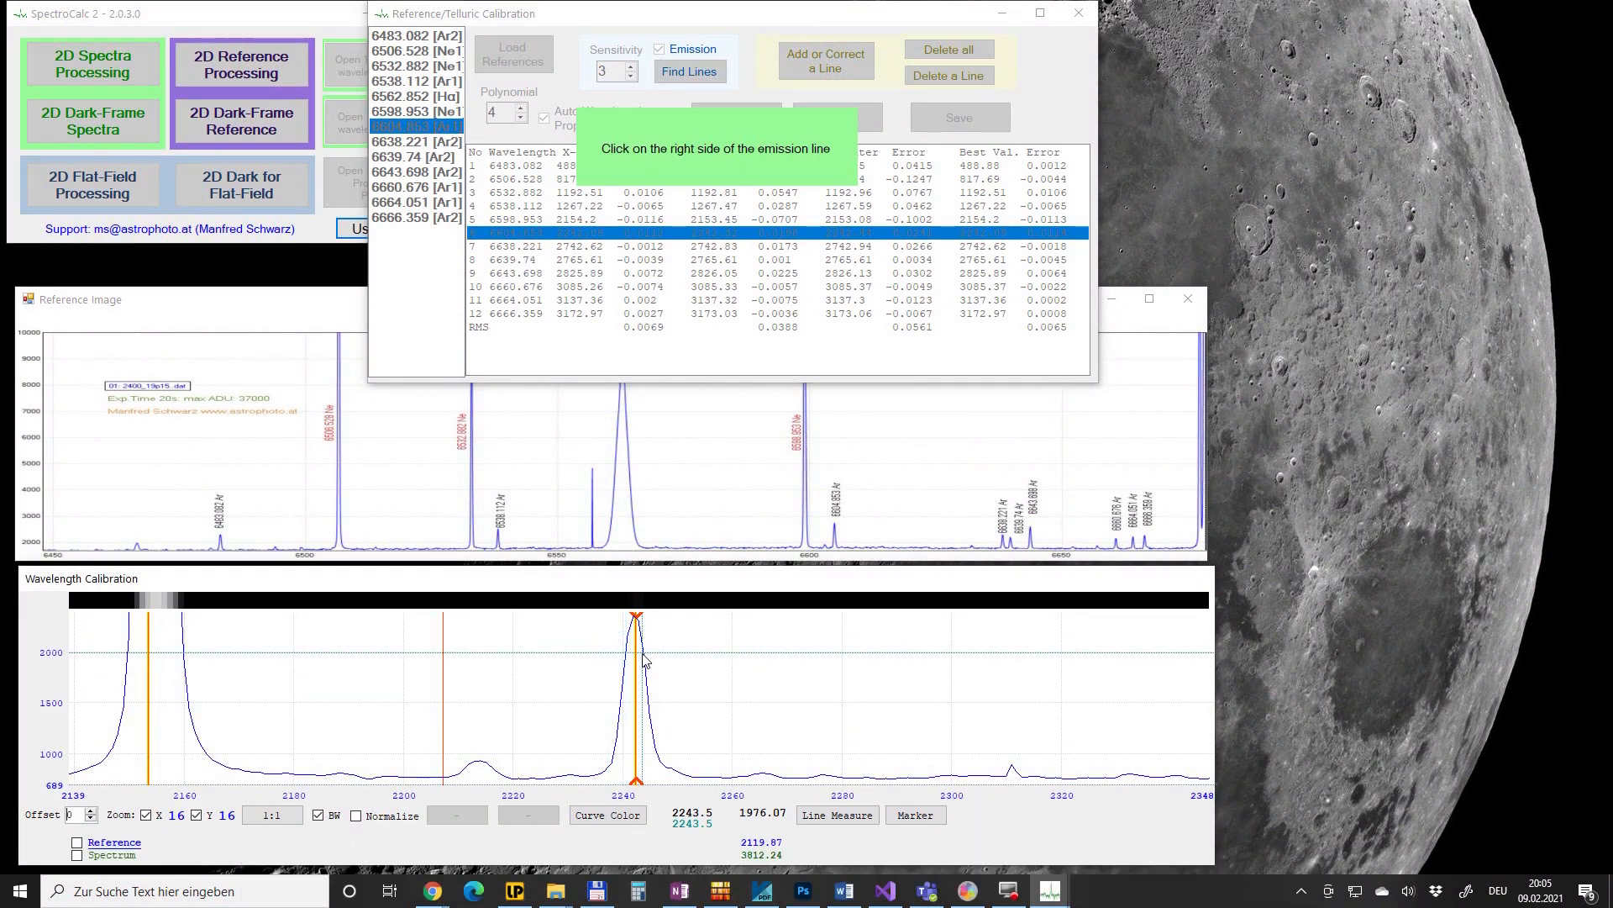
pyautogui.click(643, 659)
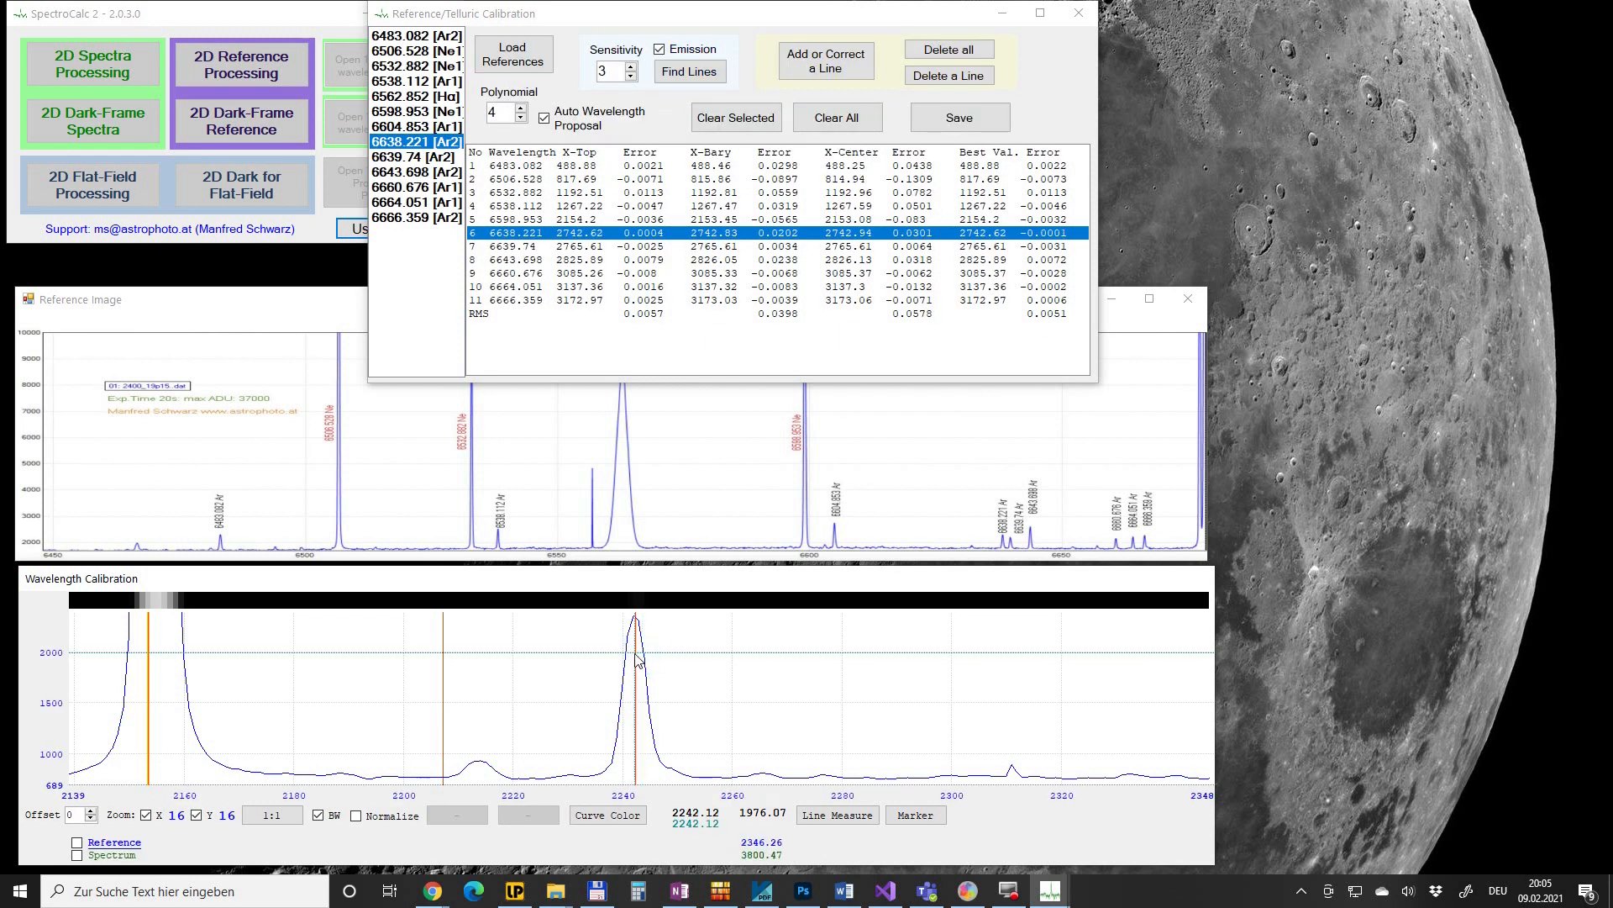
pyautogui.click(637, 661)
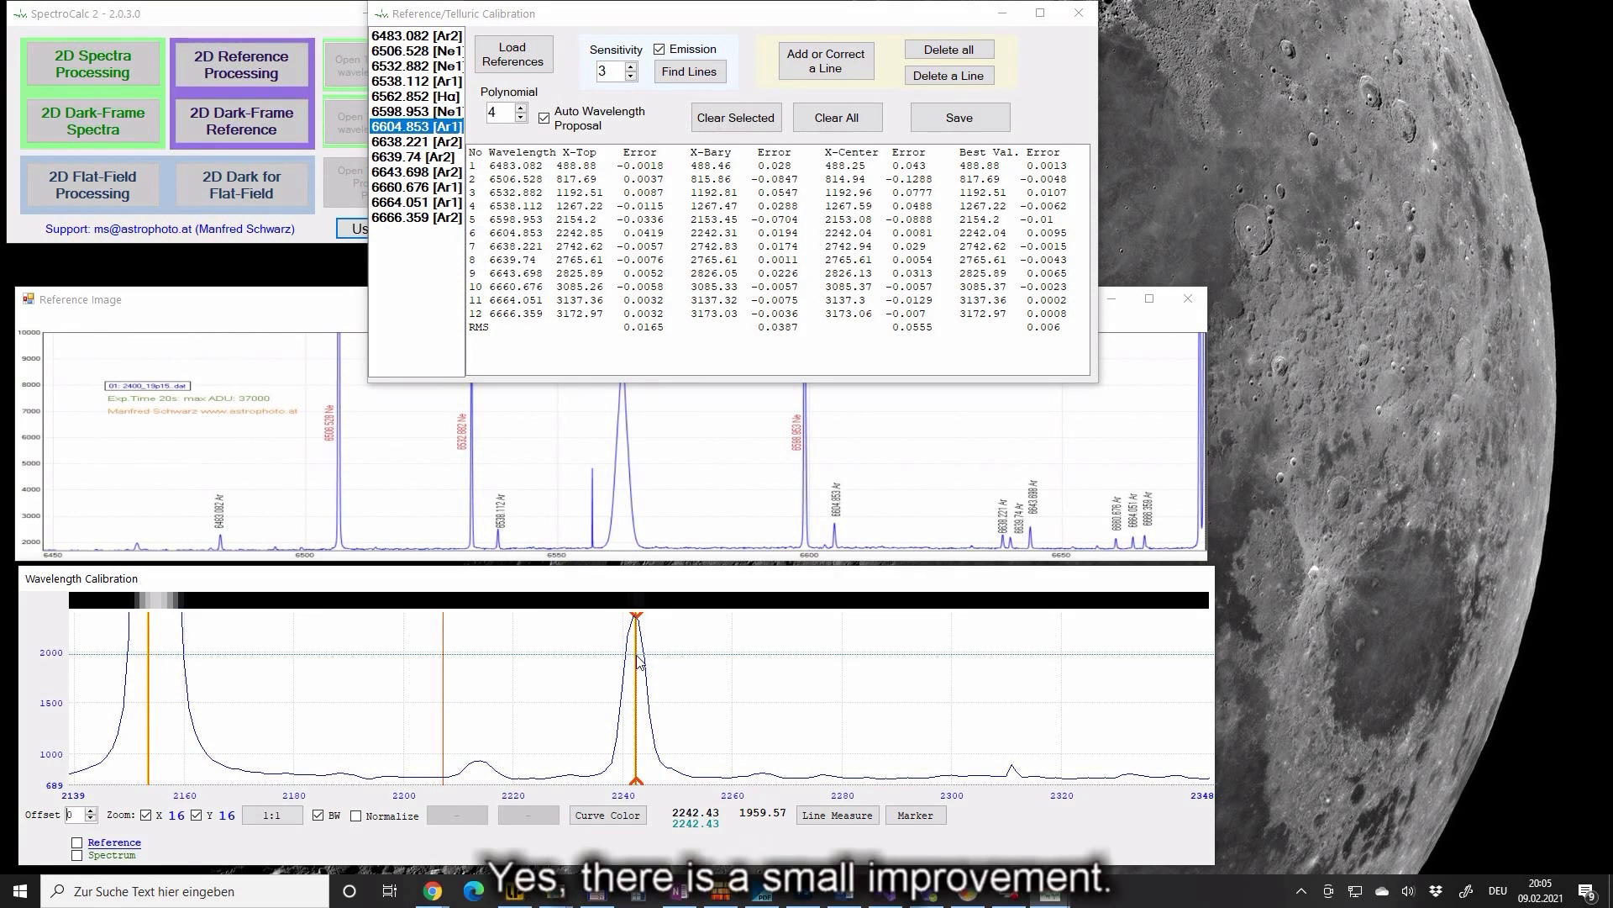
pyautogui.click(637, 660)
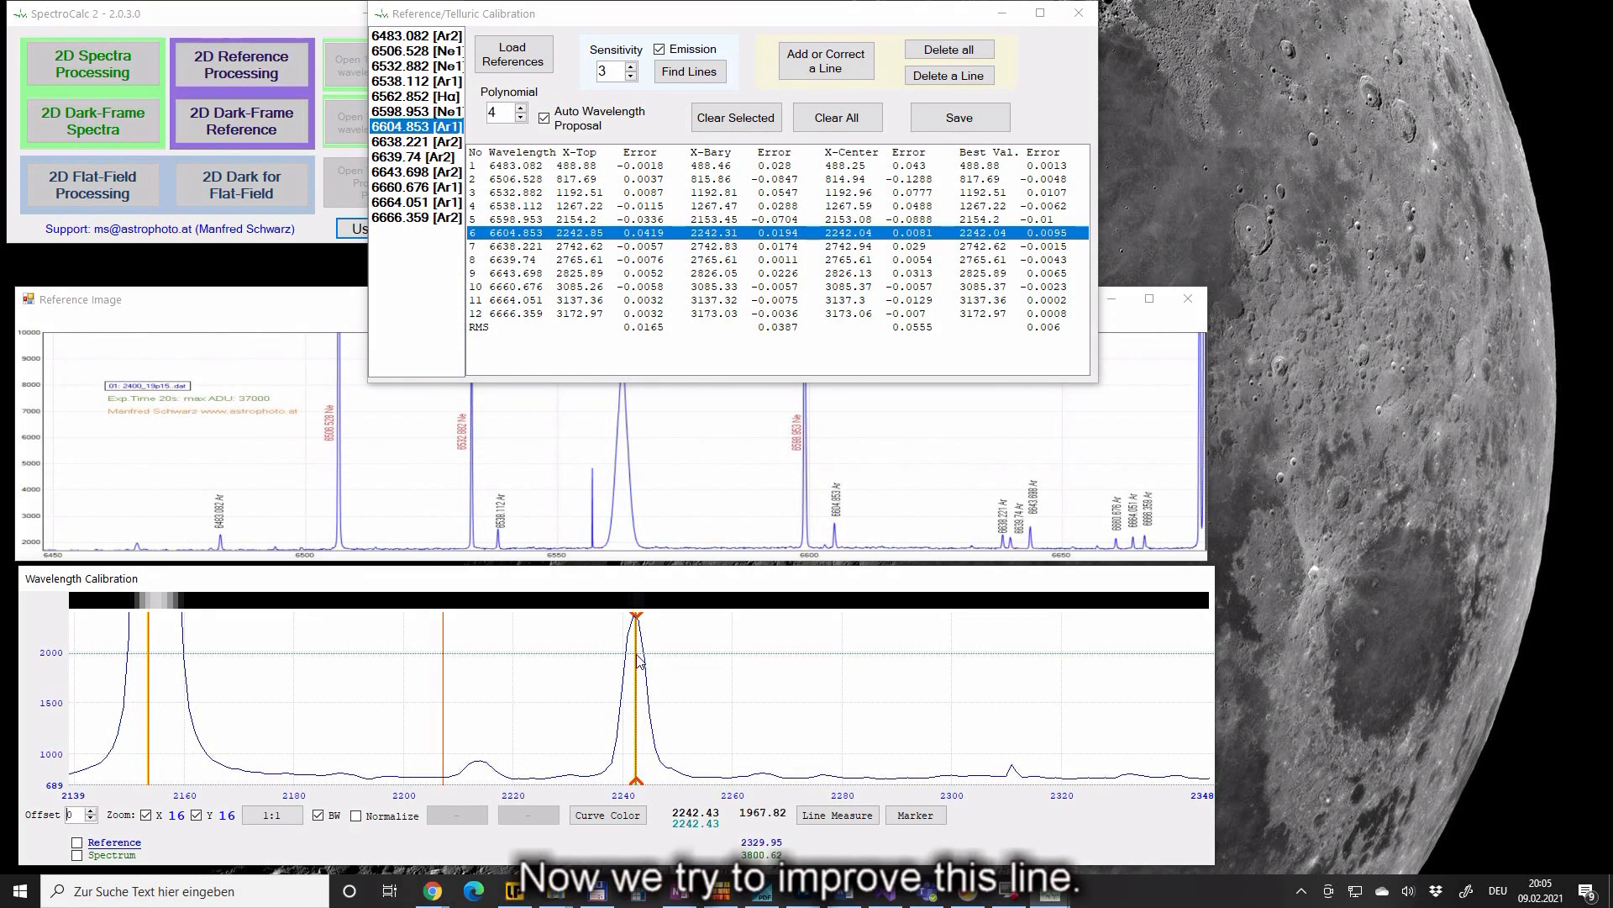
pyautogui.click(1051, 218)
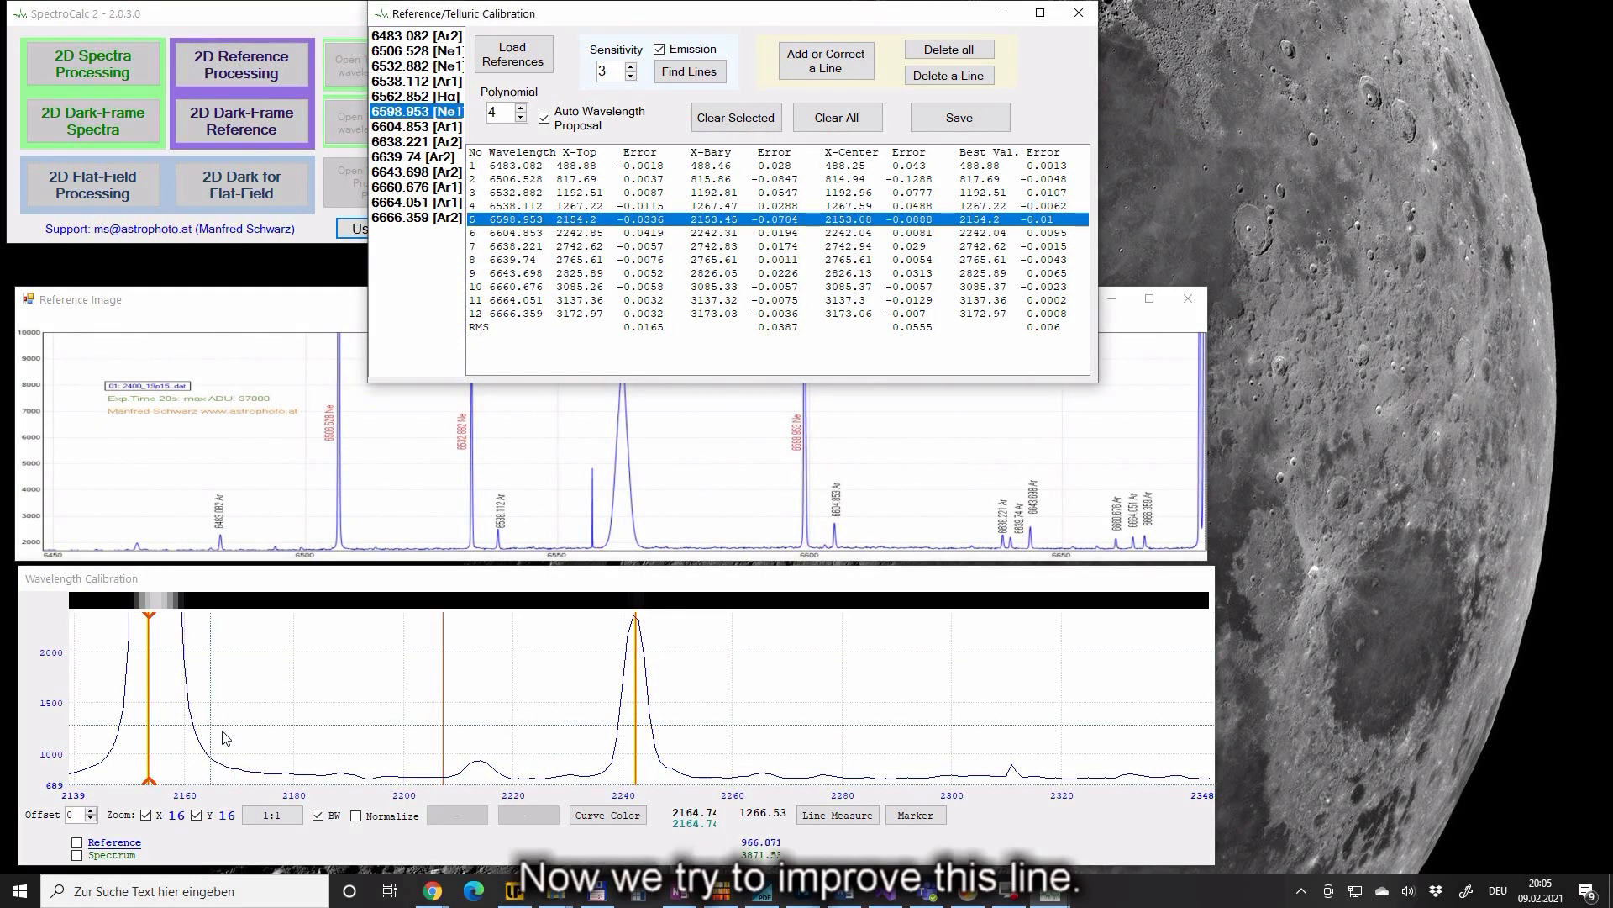
# - Retry re-measuring the 6598.953 line, then clear it, leaving 11 lines at RMS 0.0073
pyautogui.click(198, 719)
pyautogui.moveTo(198, 718); pyautogui.dragTo(561, 718)
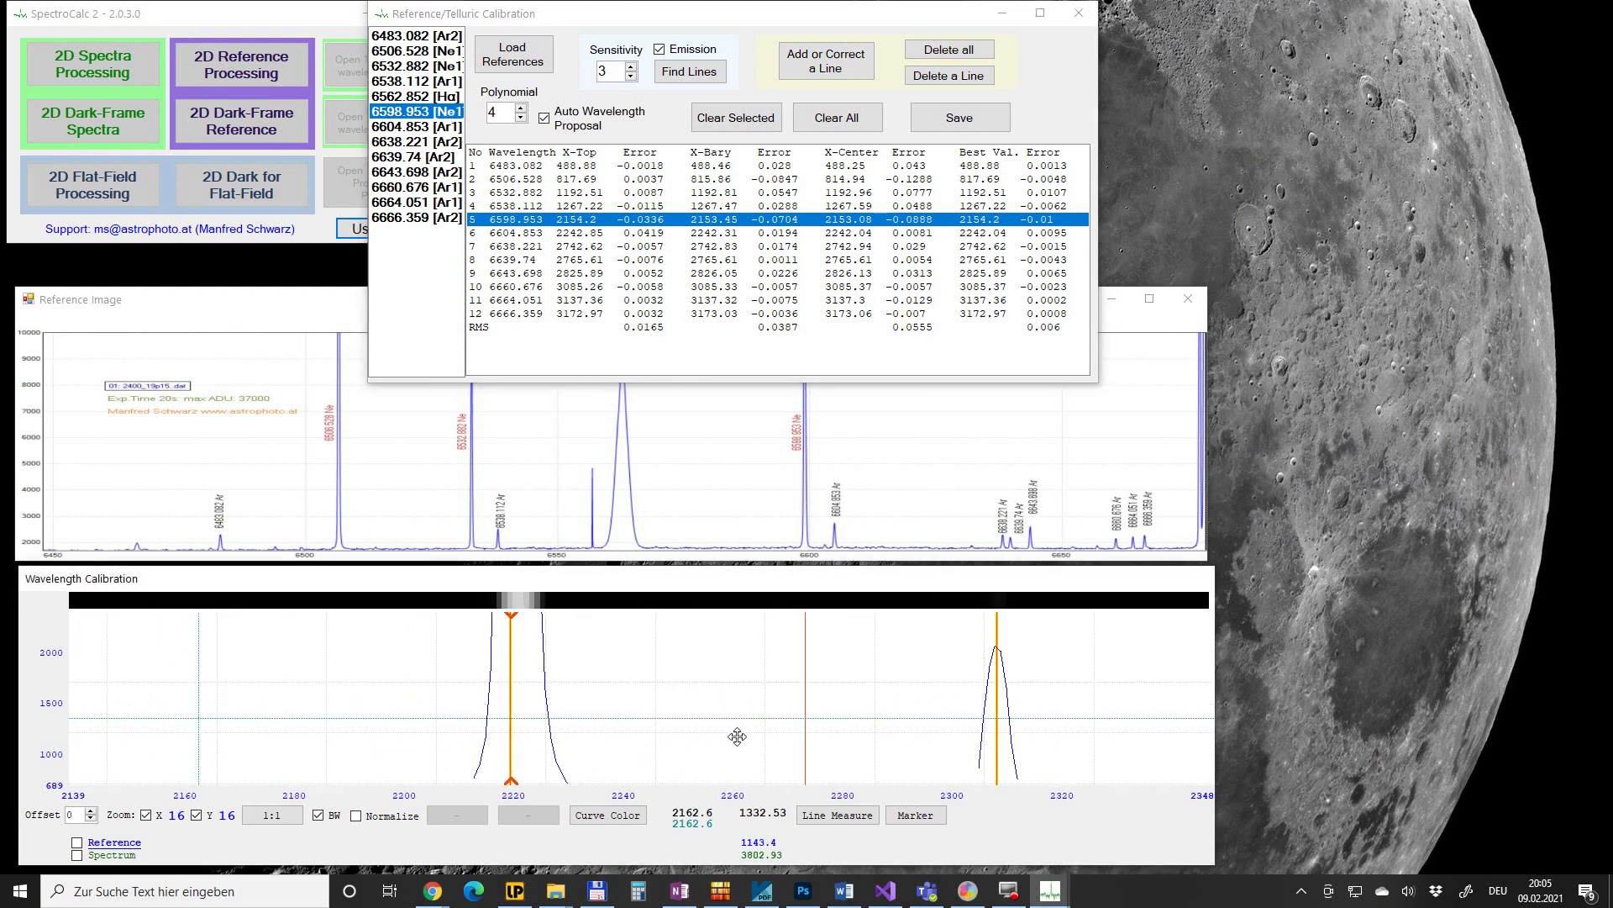
pyautogui.scroll(-1, 624, 725)
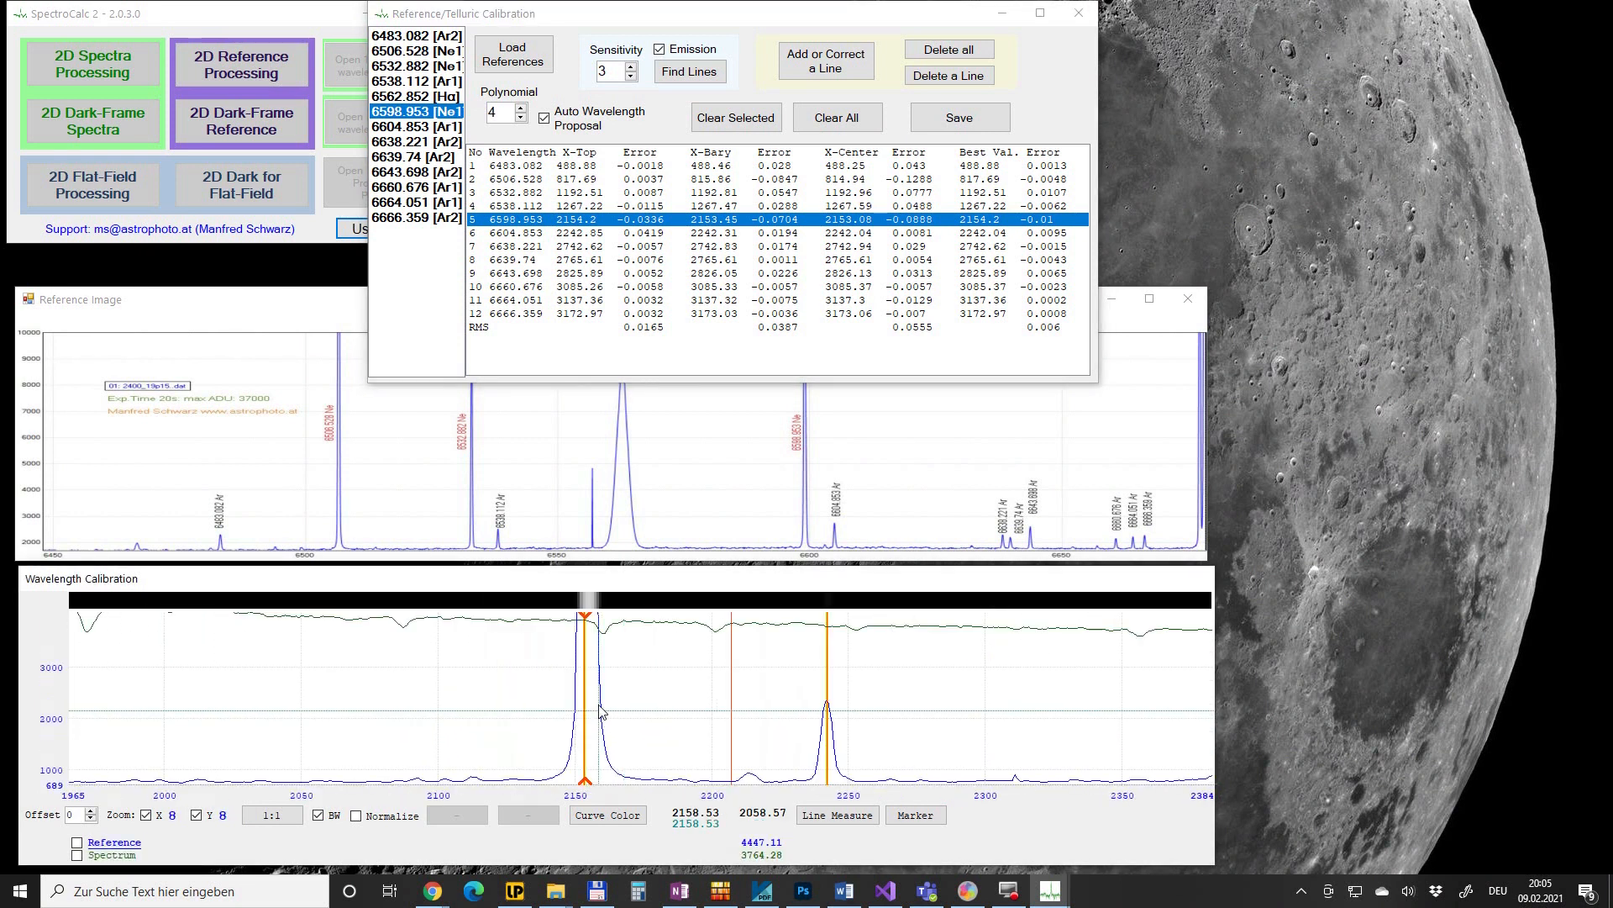
pyautogui.click(826, 60)
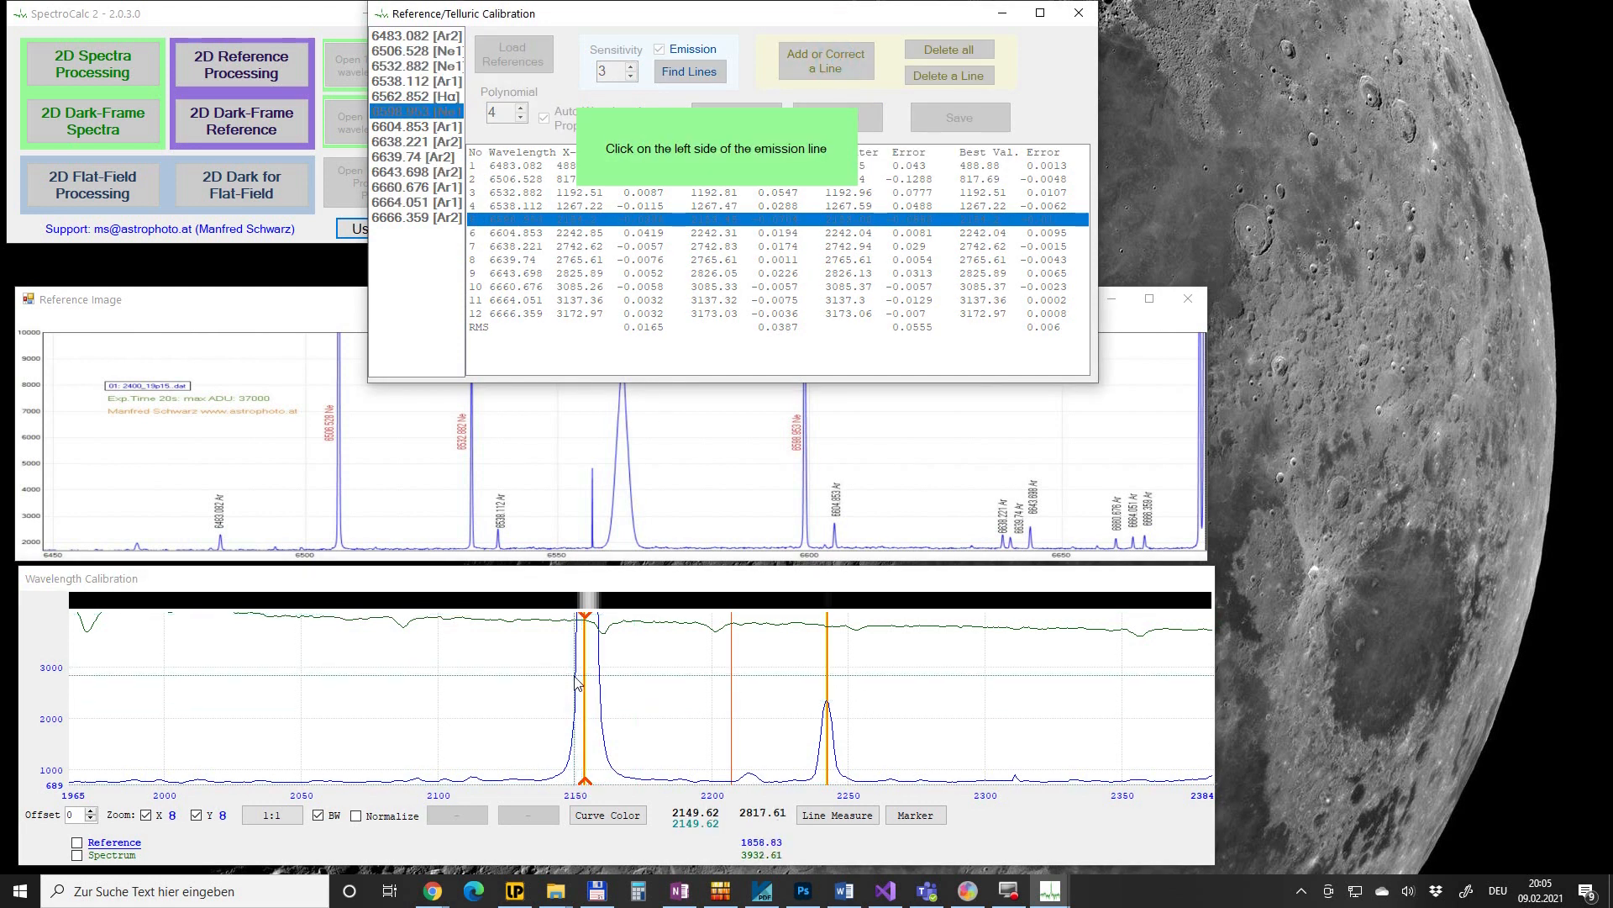
pyautogui.click(569, 718)
pyautogui.click(601, 725)
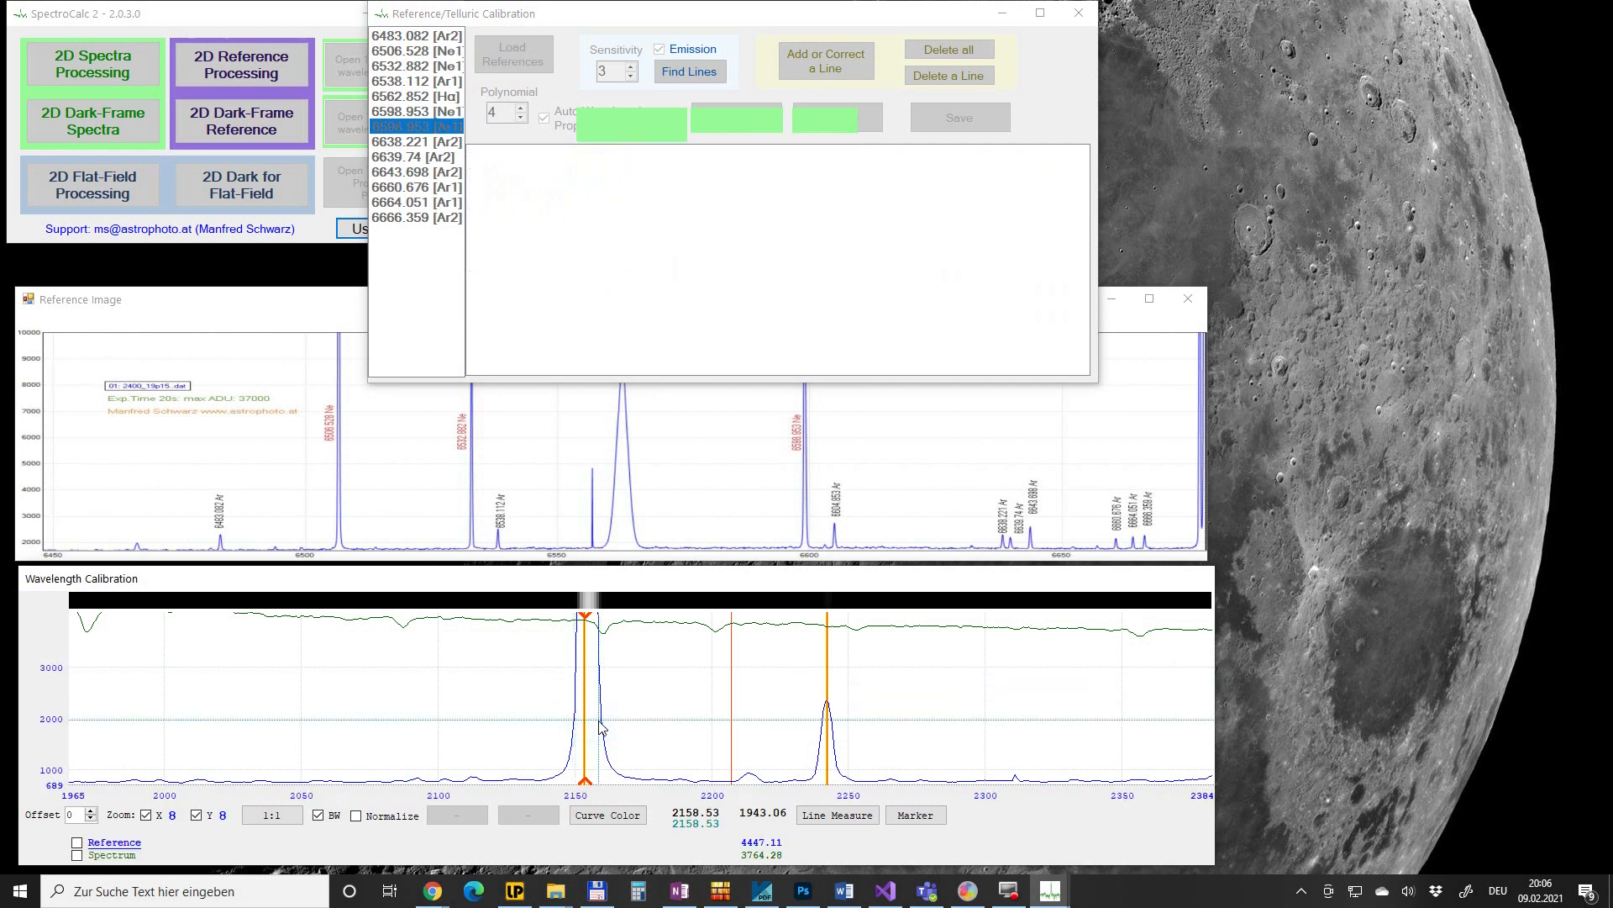
pyautogui.click(586, 720)
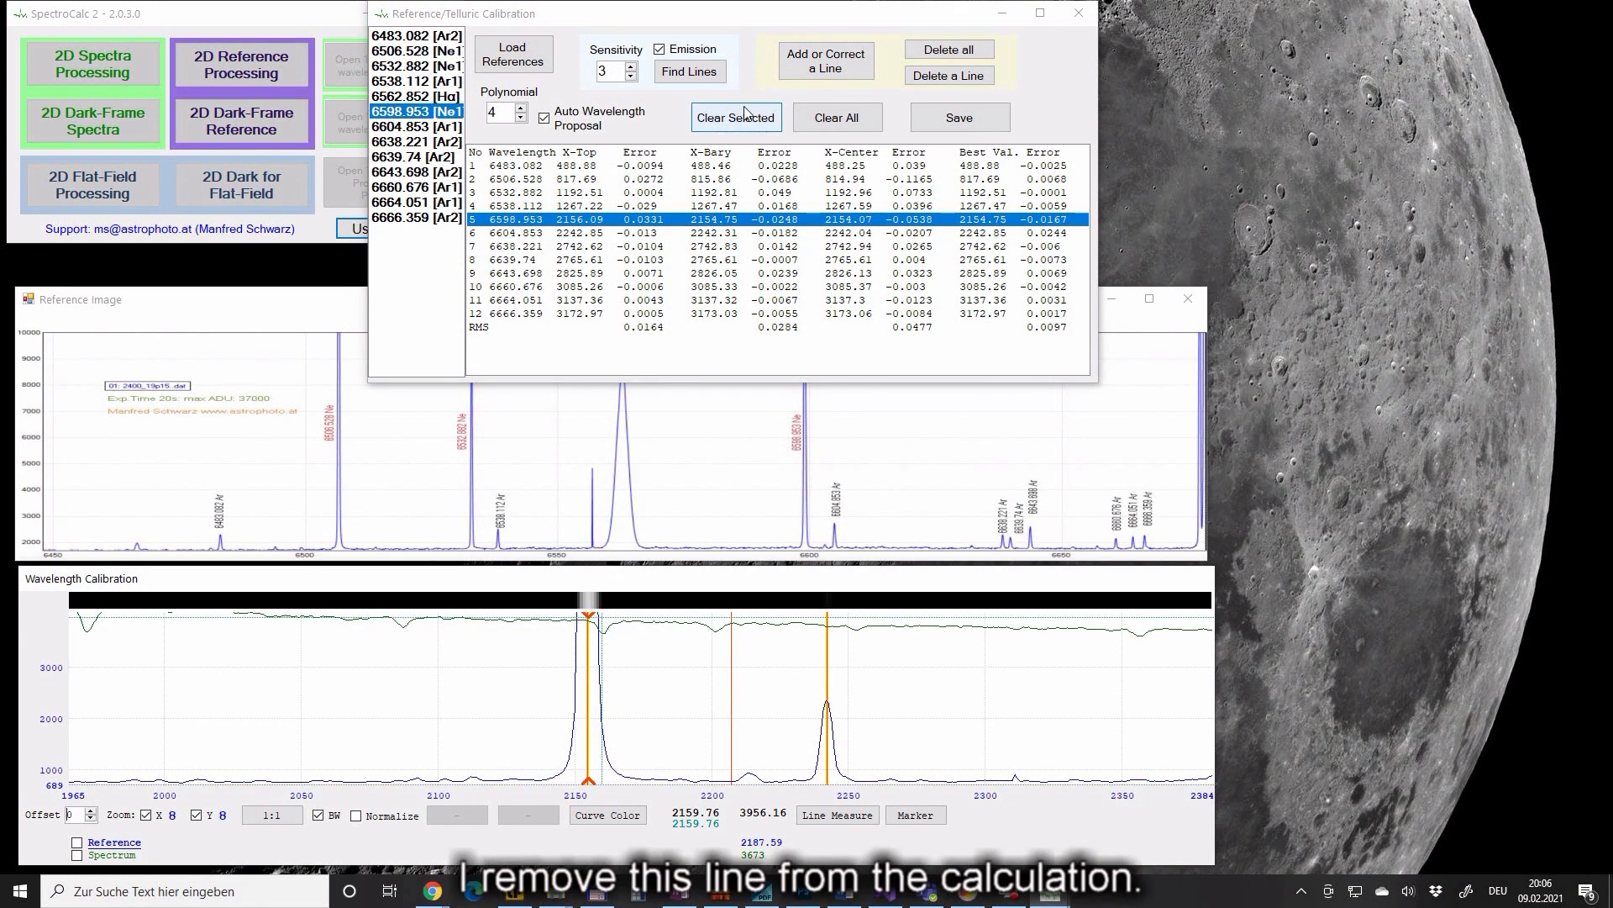
pyautogui.click(765, 119)
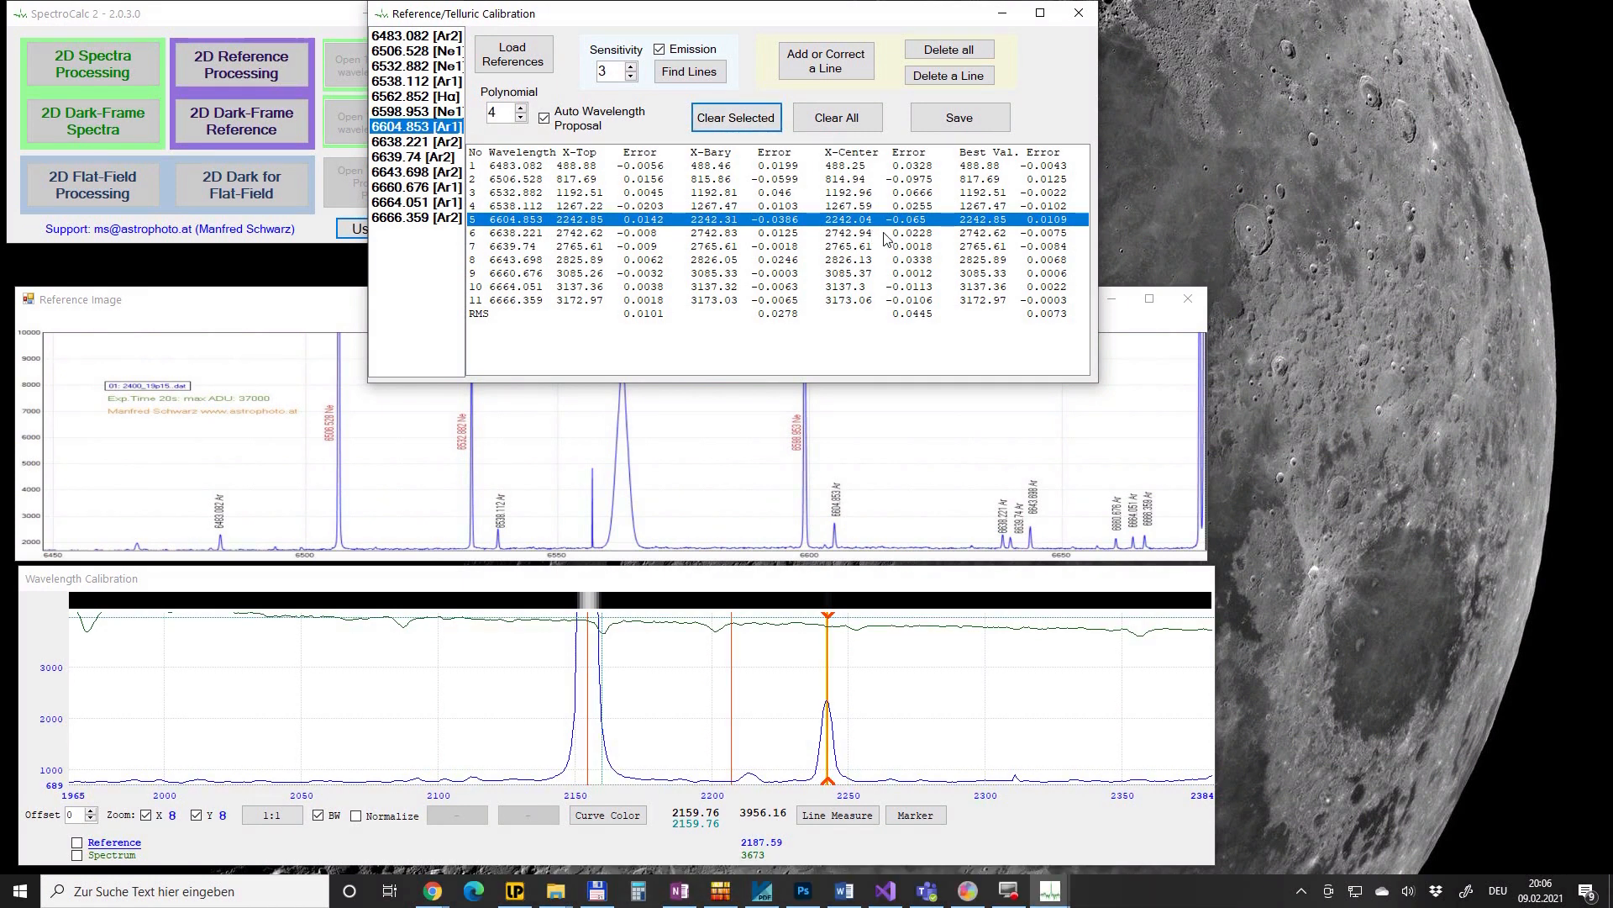
pyautogui.click(1062, 180)
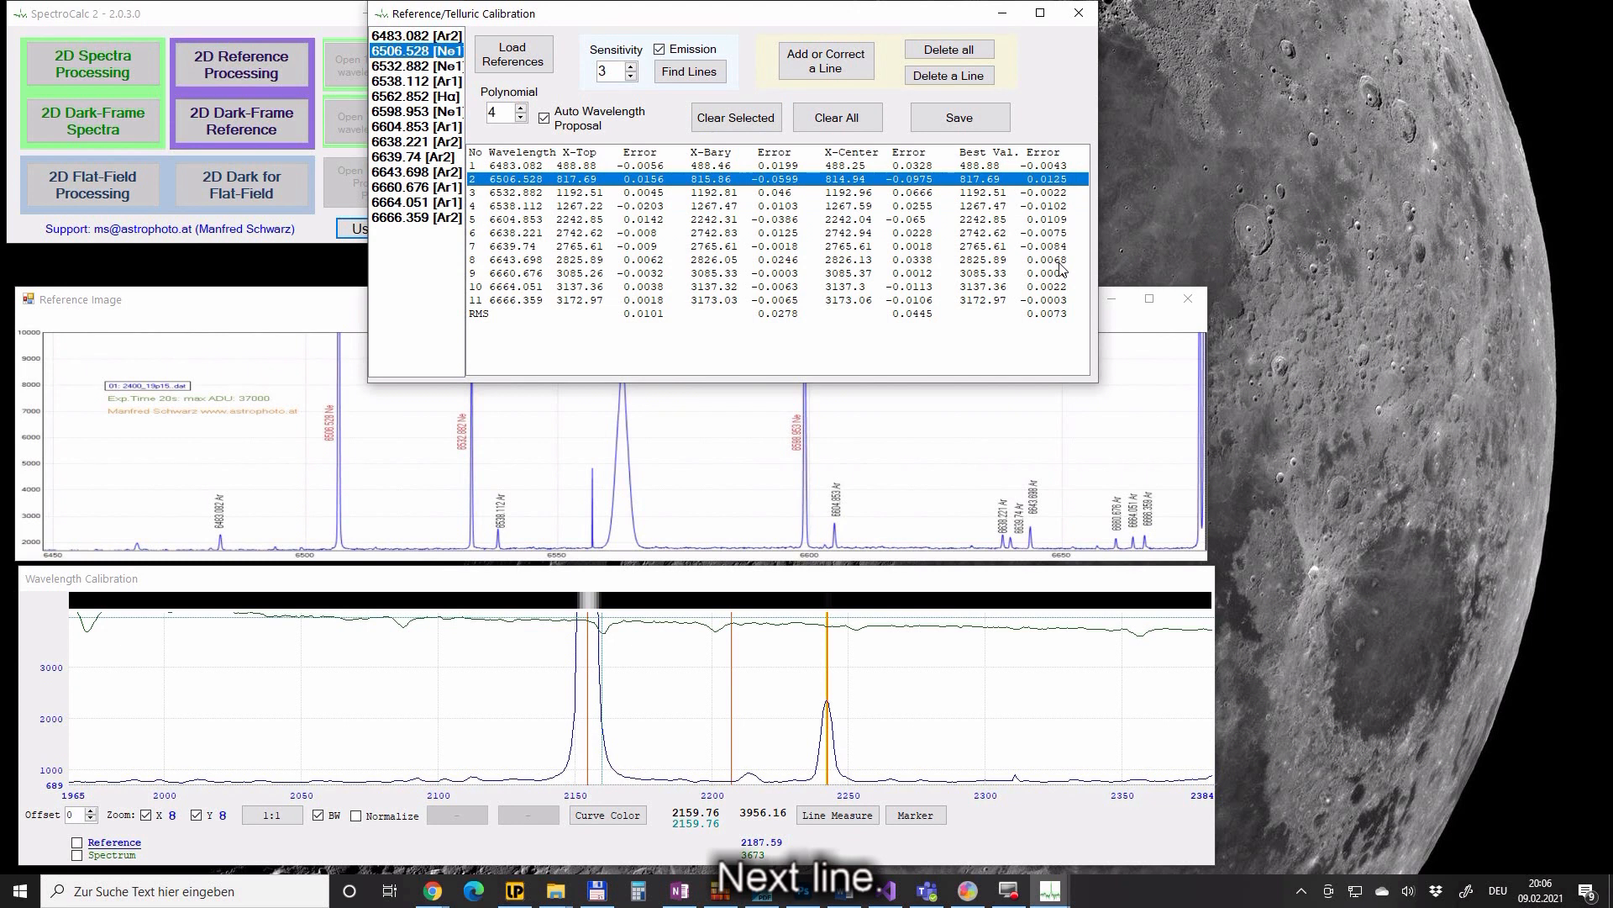
# - Re-measure 6506.528 to 818.07 (RMS 0.0055), return to 1:1, and close Reference Image
pyautogui.click(287, 816)
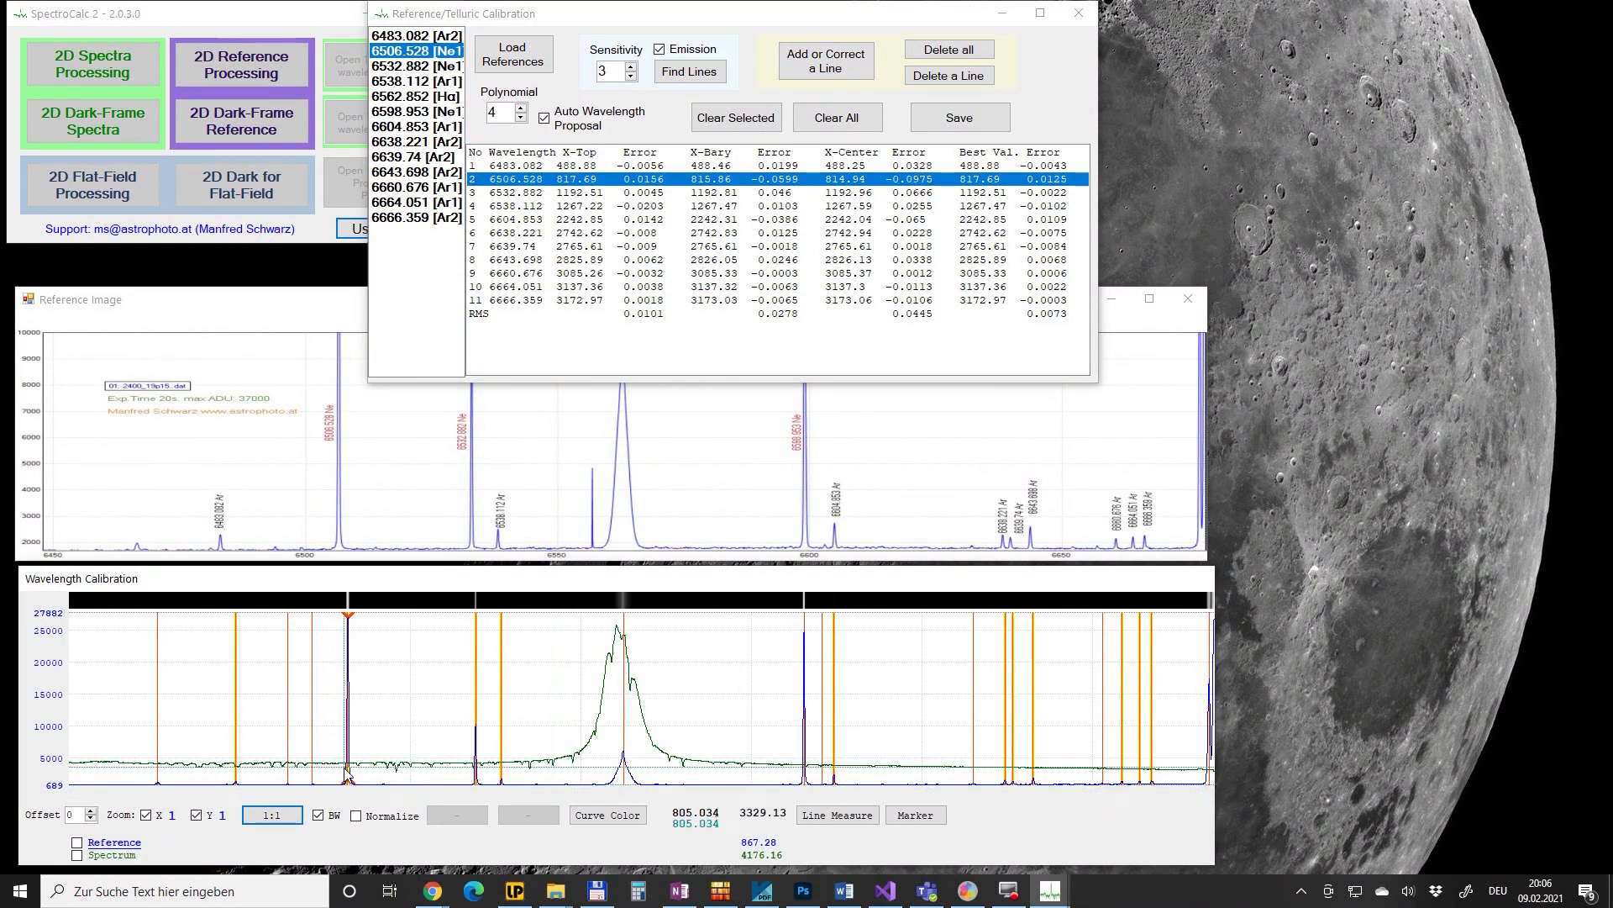
pyautogui.scroll(1, 629, 770)
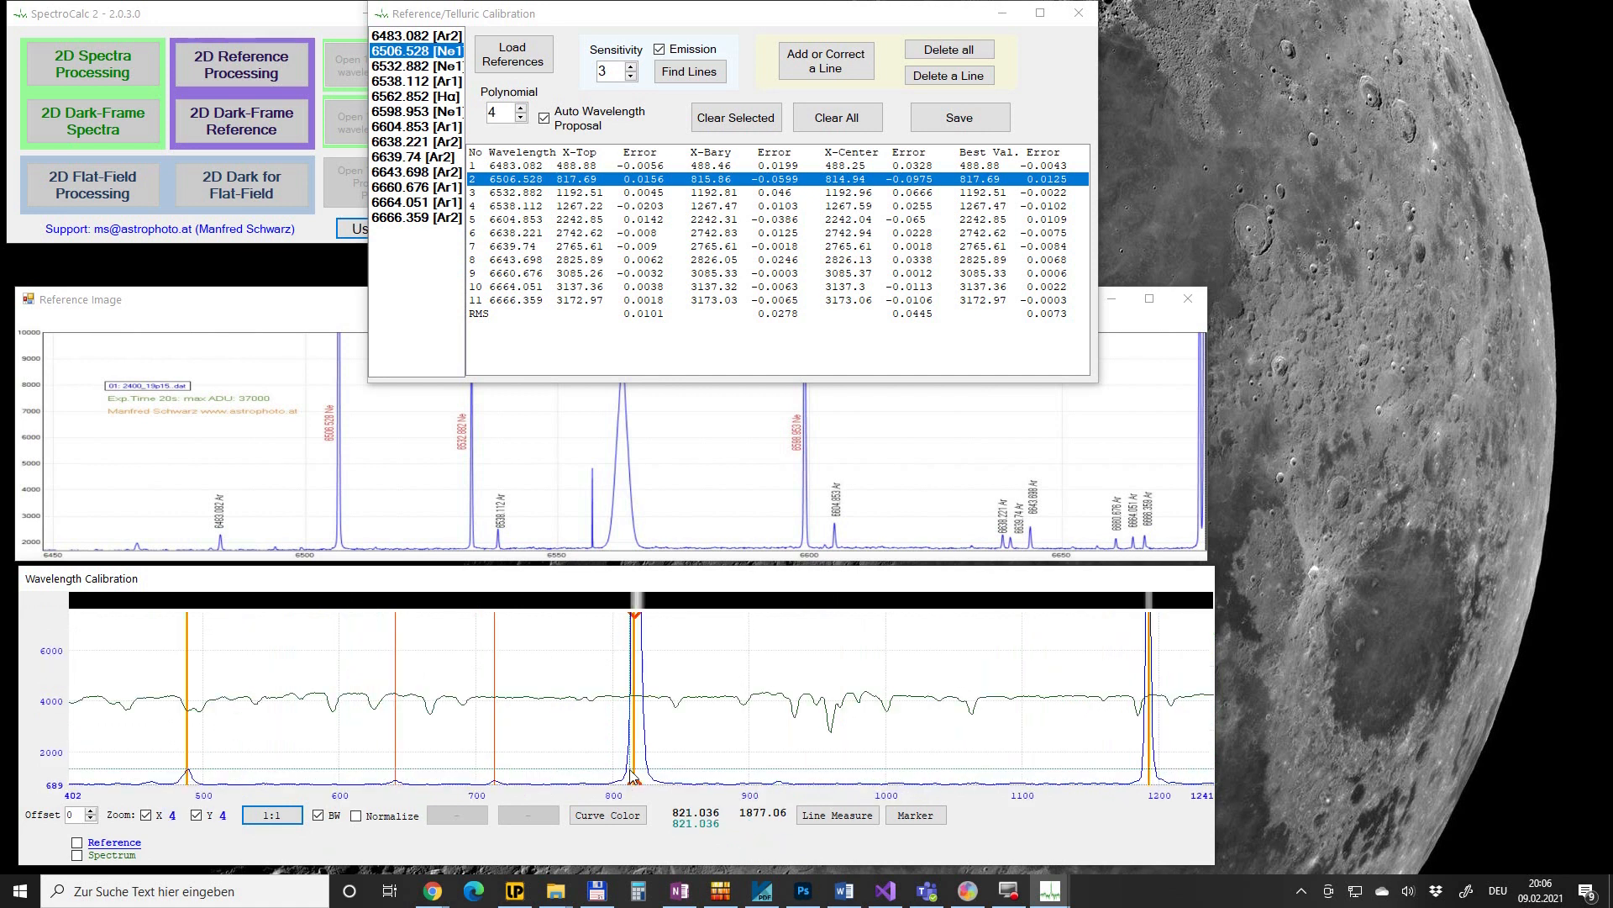
pyautogui.scroll(1, 644, 719)
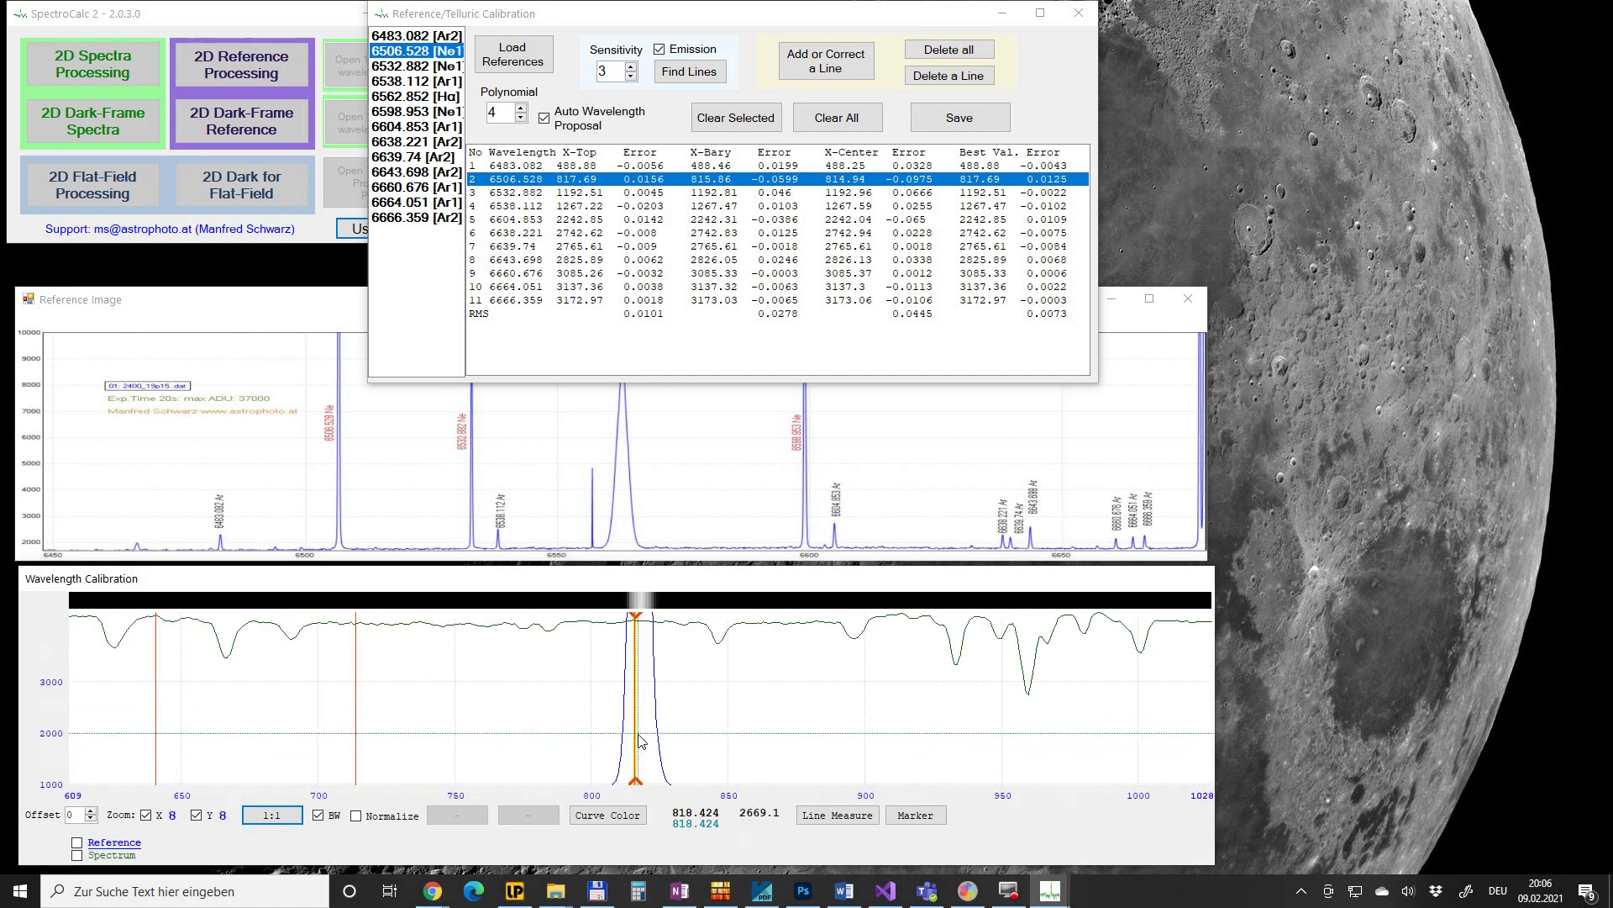
pyautogui.click(826, 60)
pyautogui.click(625, 681)
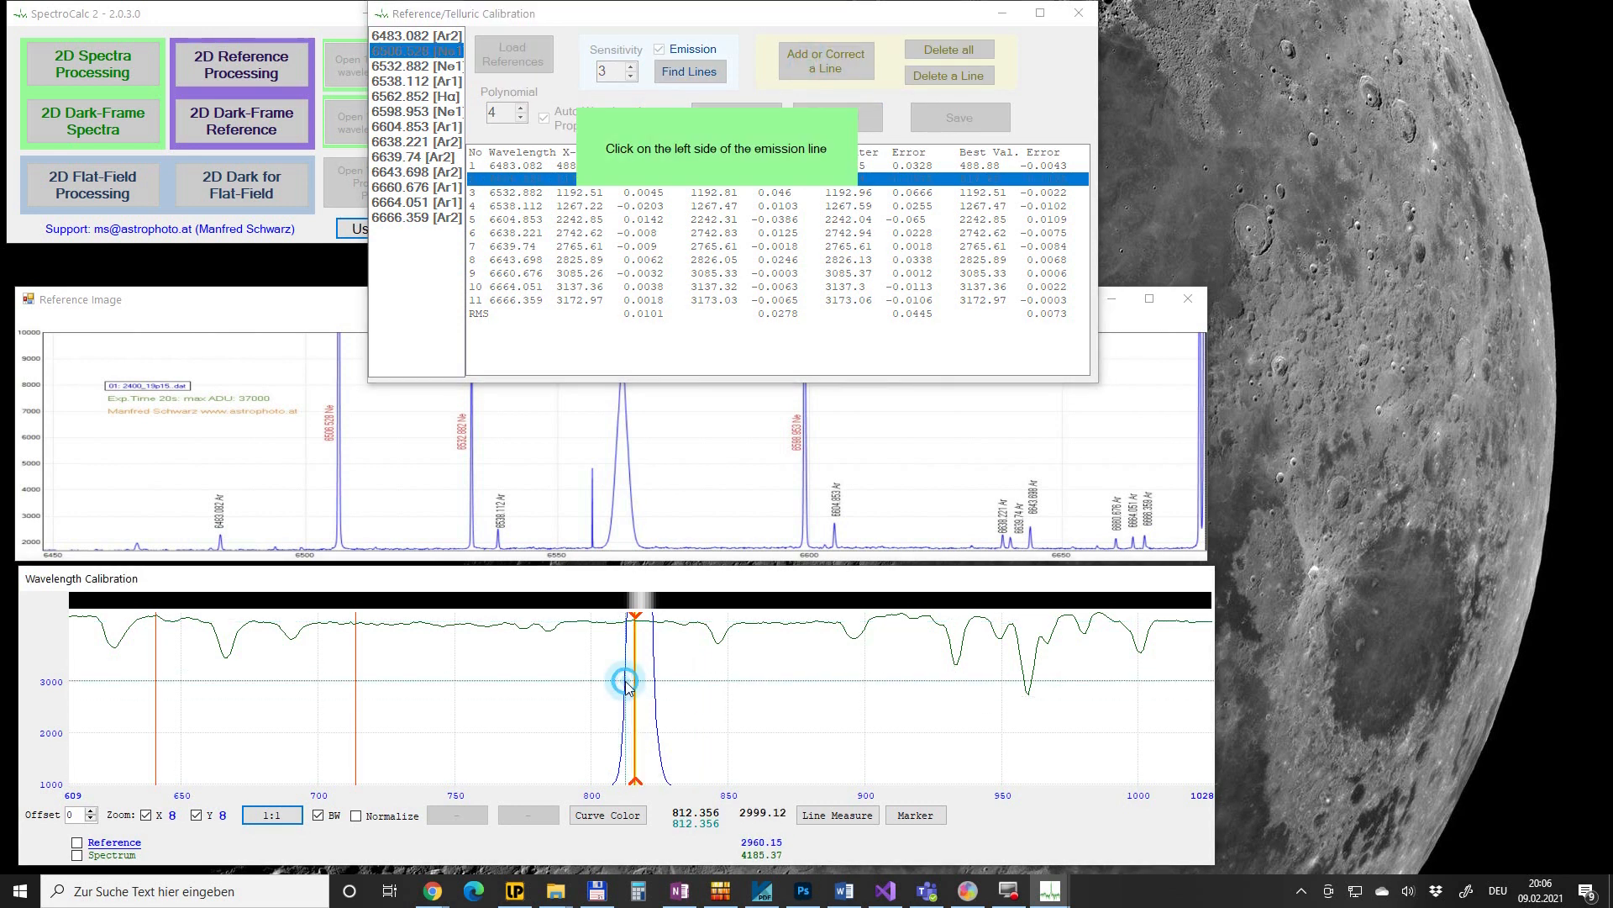
pyautogui.click(654, 679)
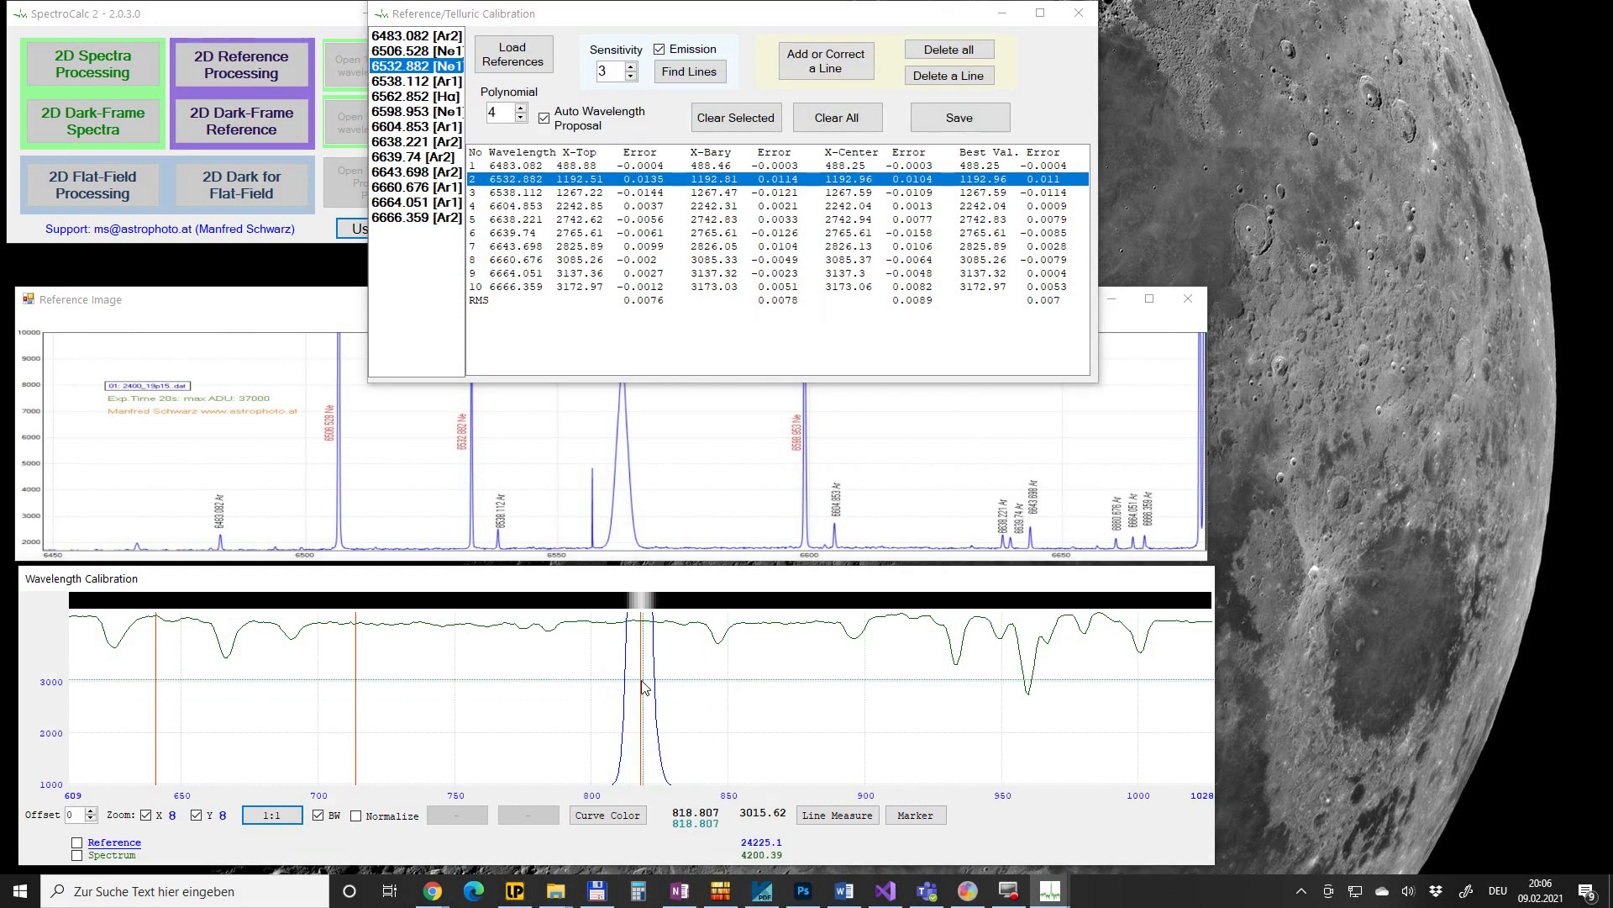
pyautogui.click(636, 682)
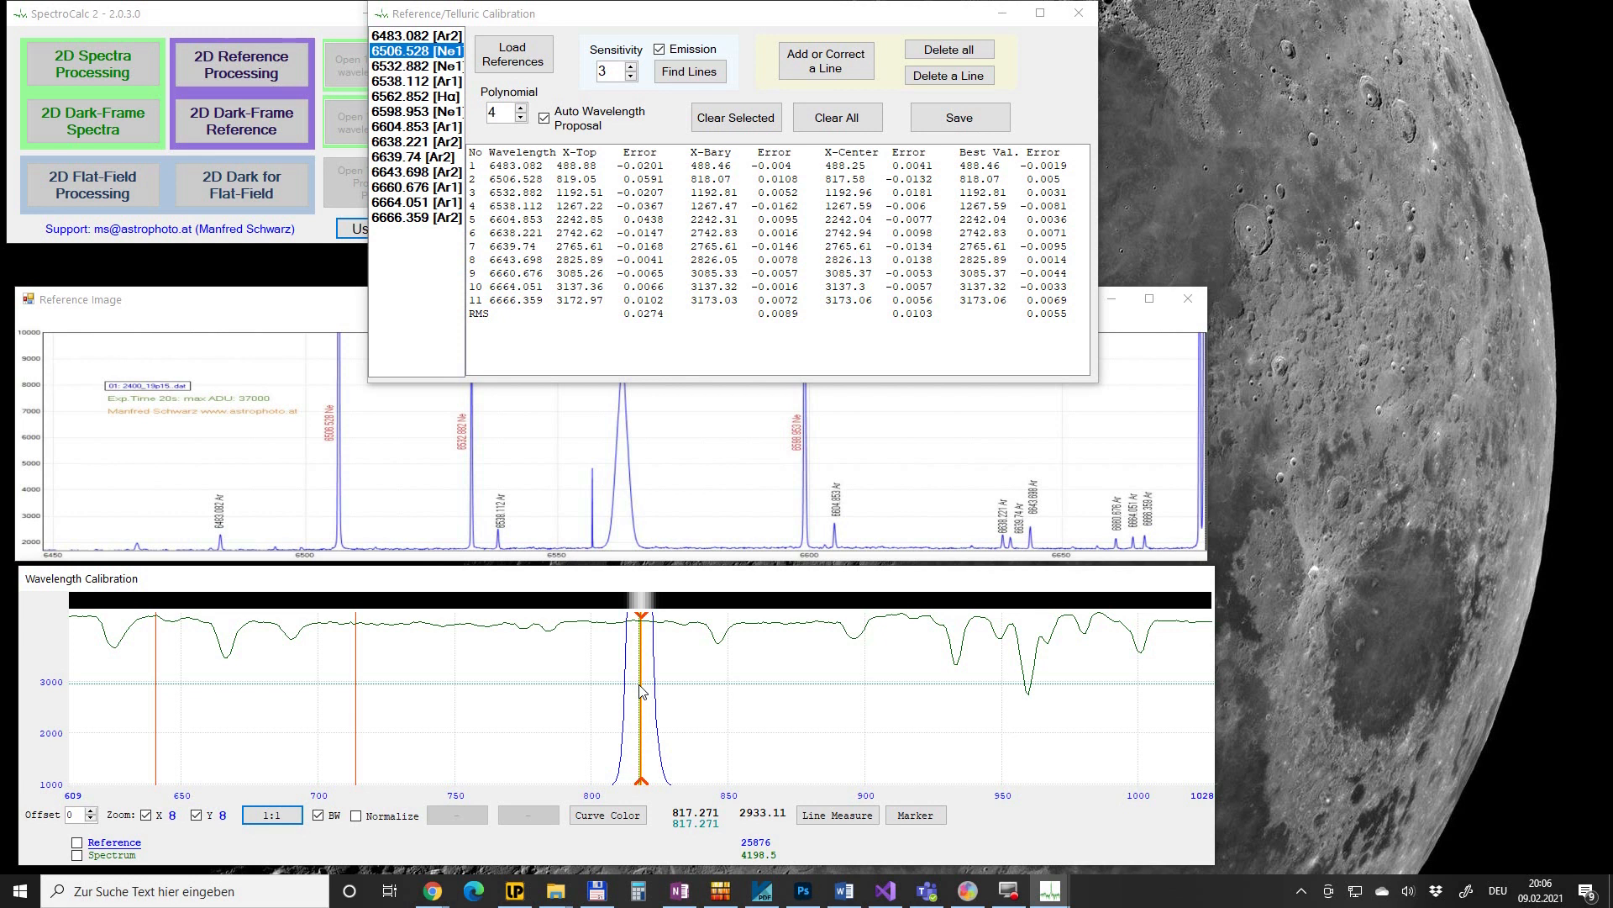
pyautogui.click(639, 689)
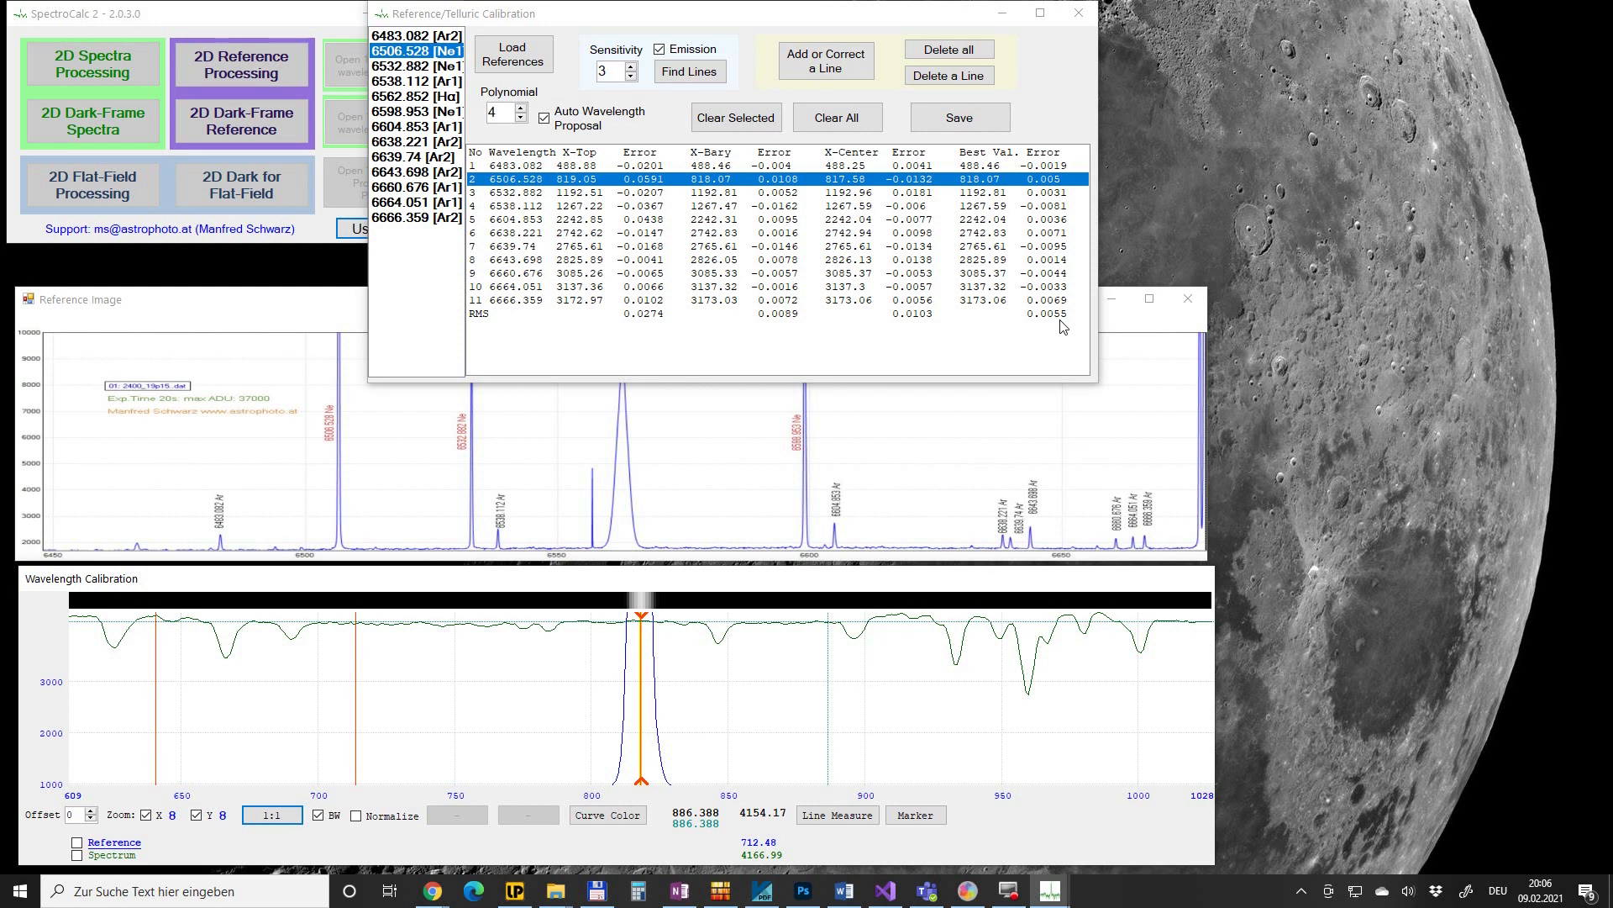
pyautogui.click(296, 817)
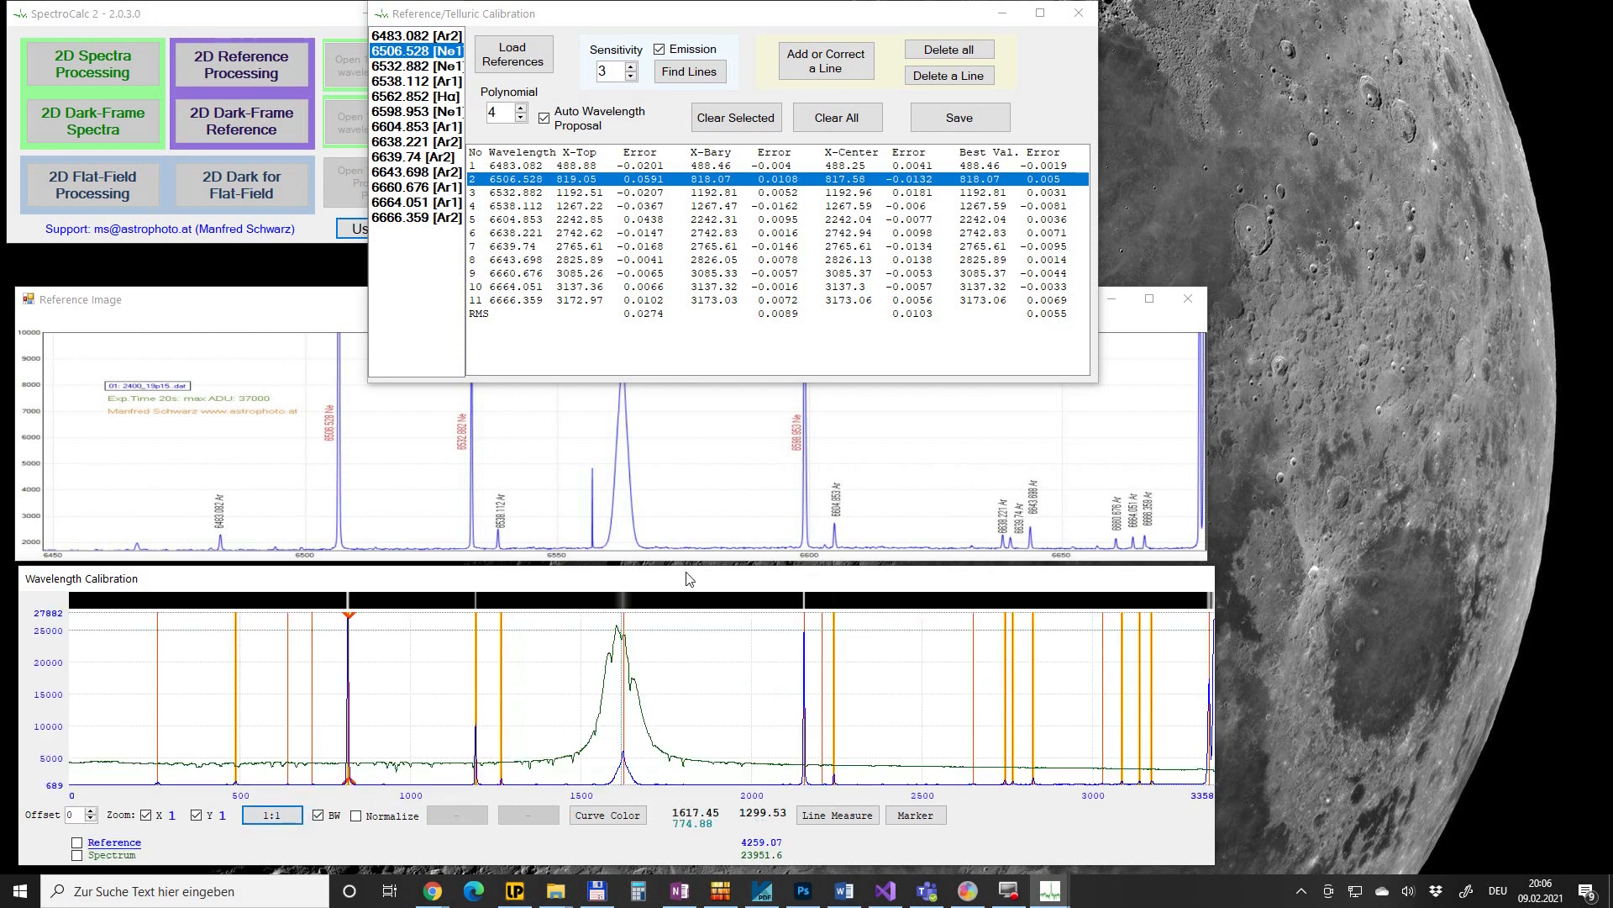
pyautogui.click(1189, 298)
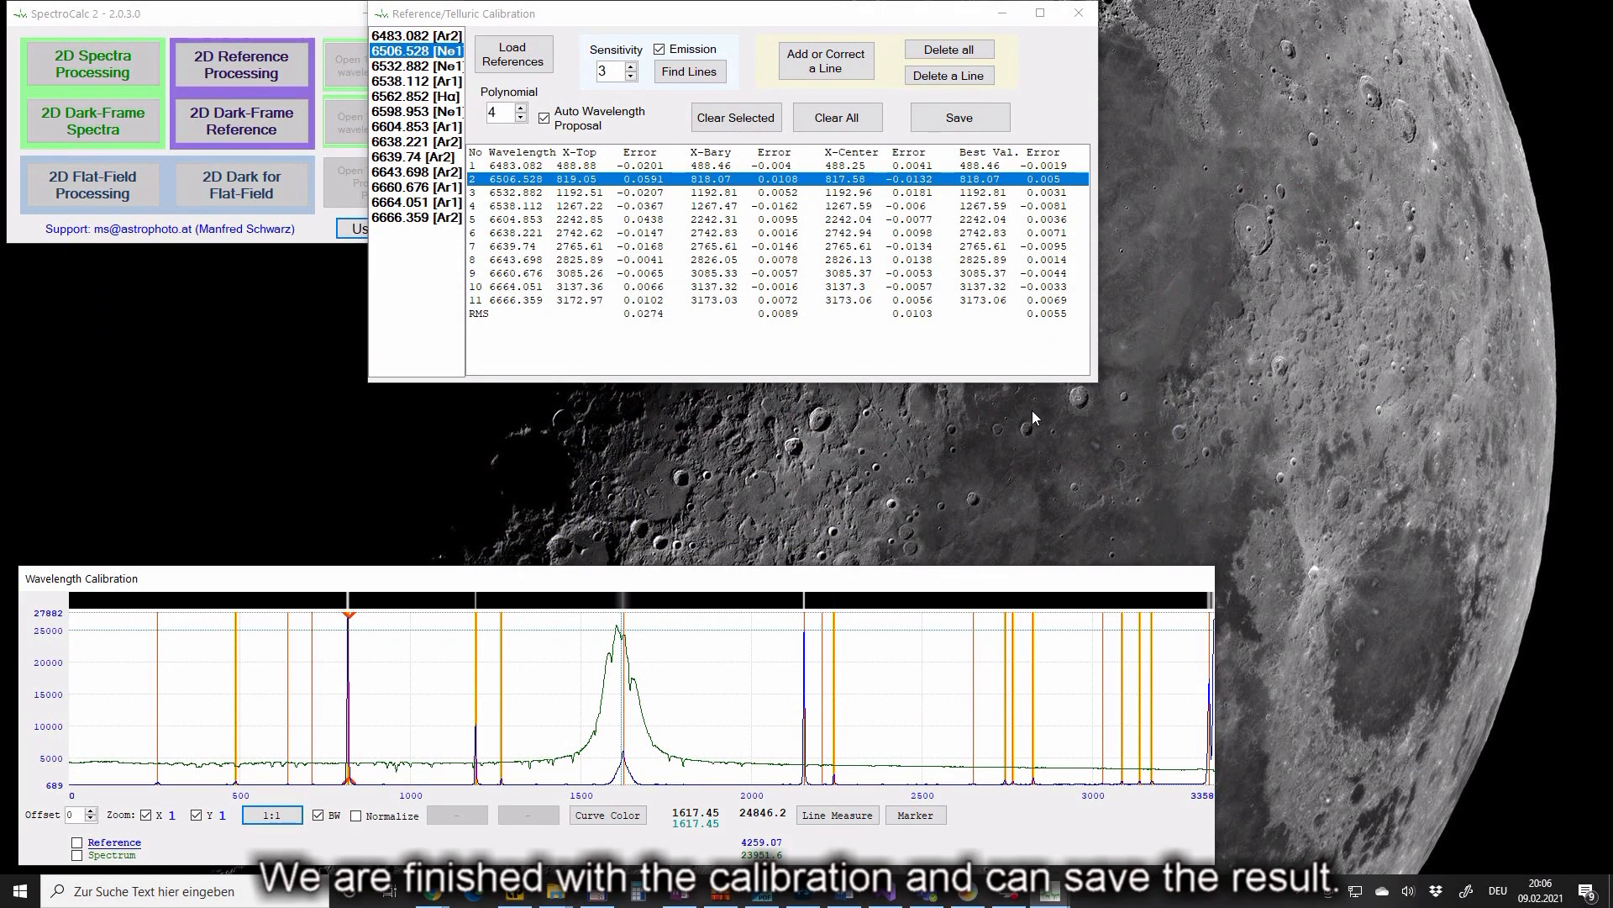
# - Save the wavelength calibration at 1:1 resolution and open only the summed spectrum
pyautogui.click(963, 122)
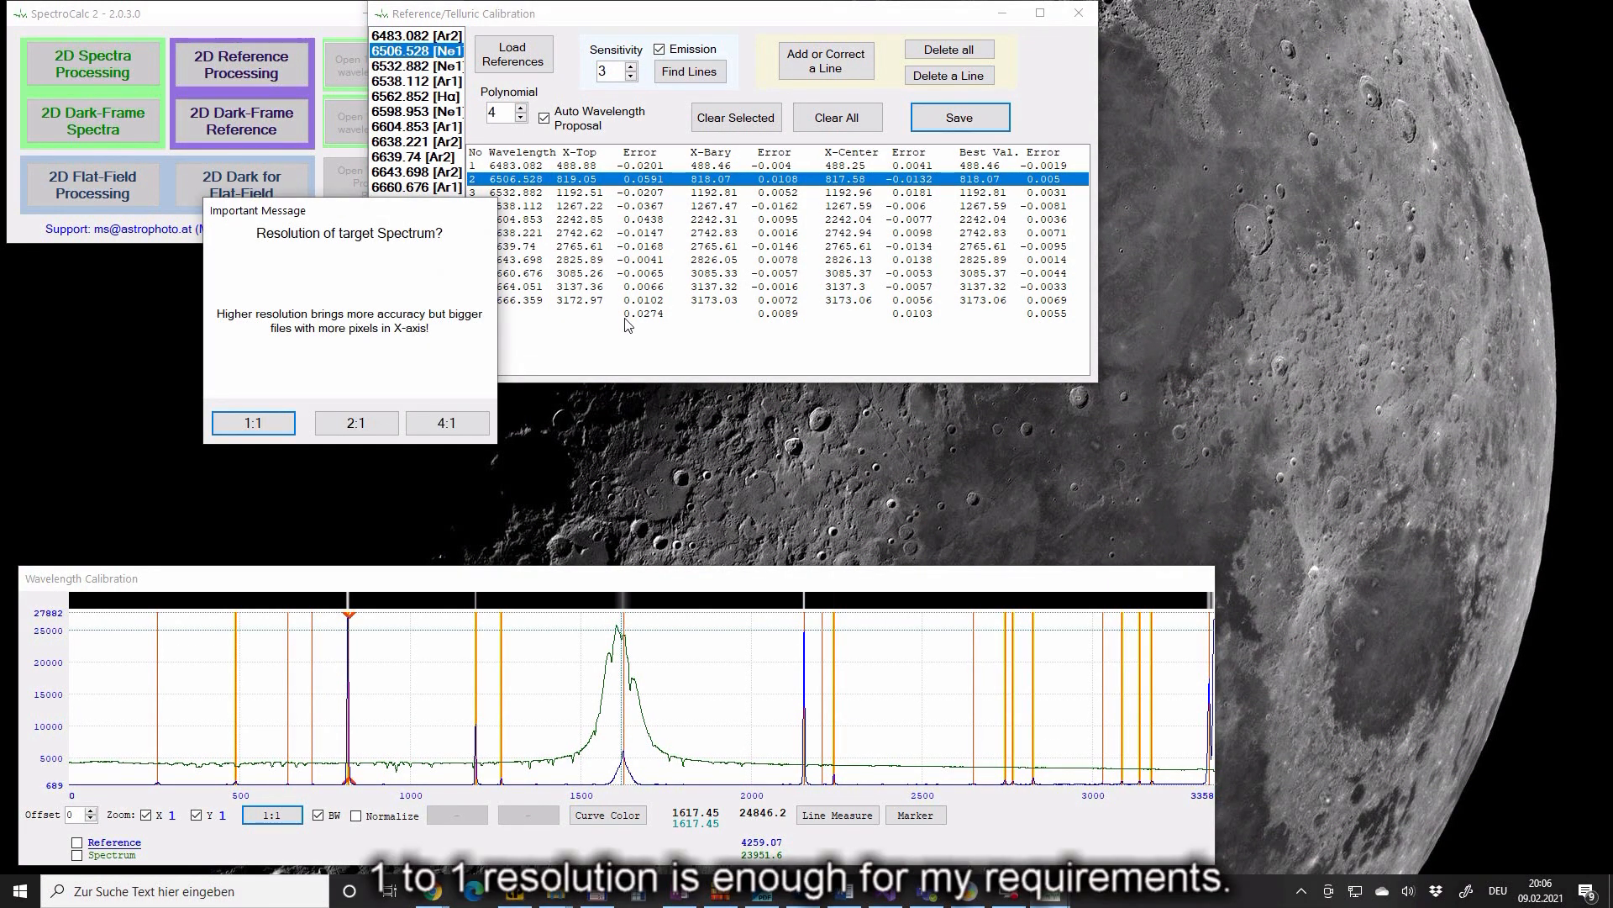
pyautogui.click(253, 423)
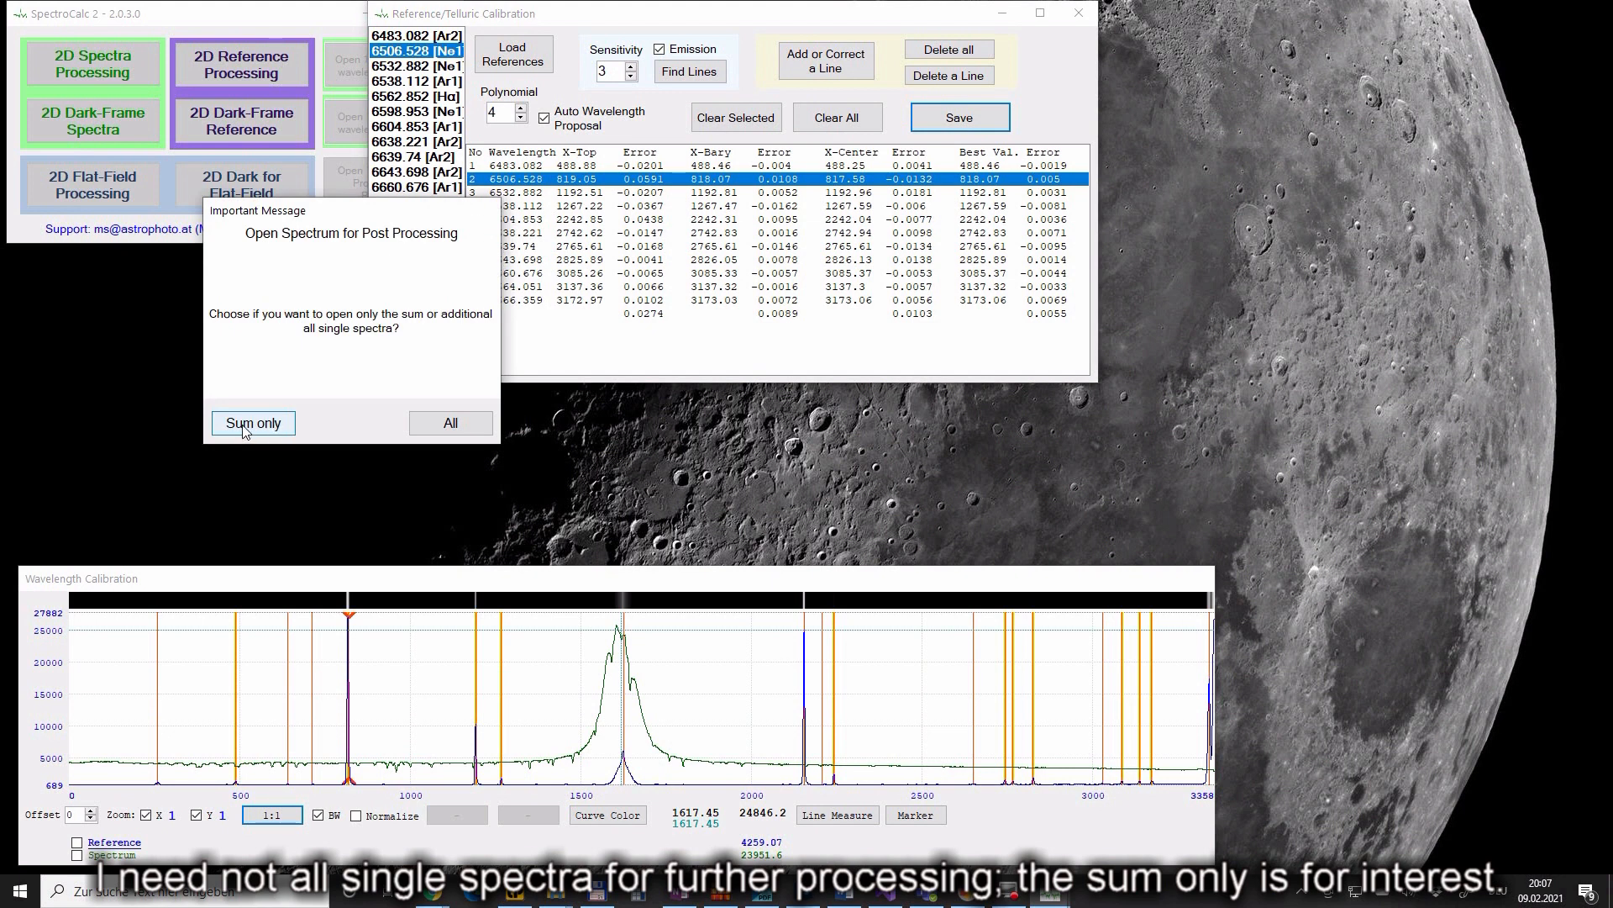
pyautogui.click(245, 426)
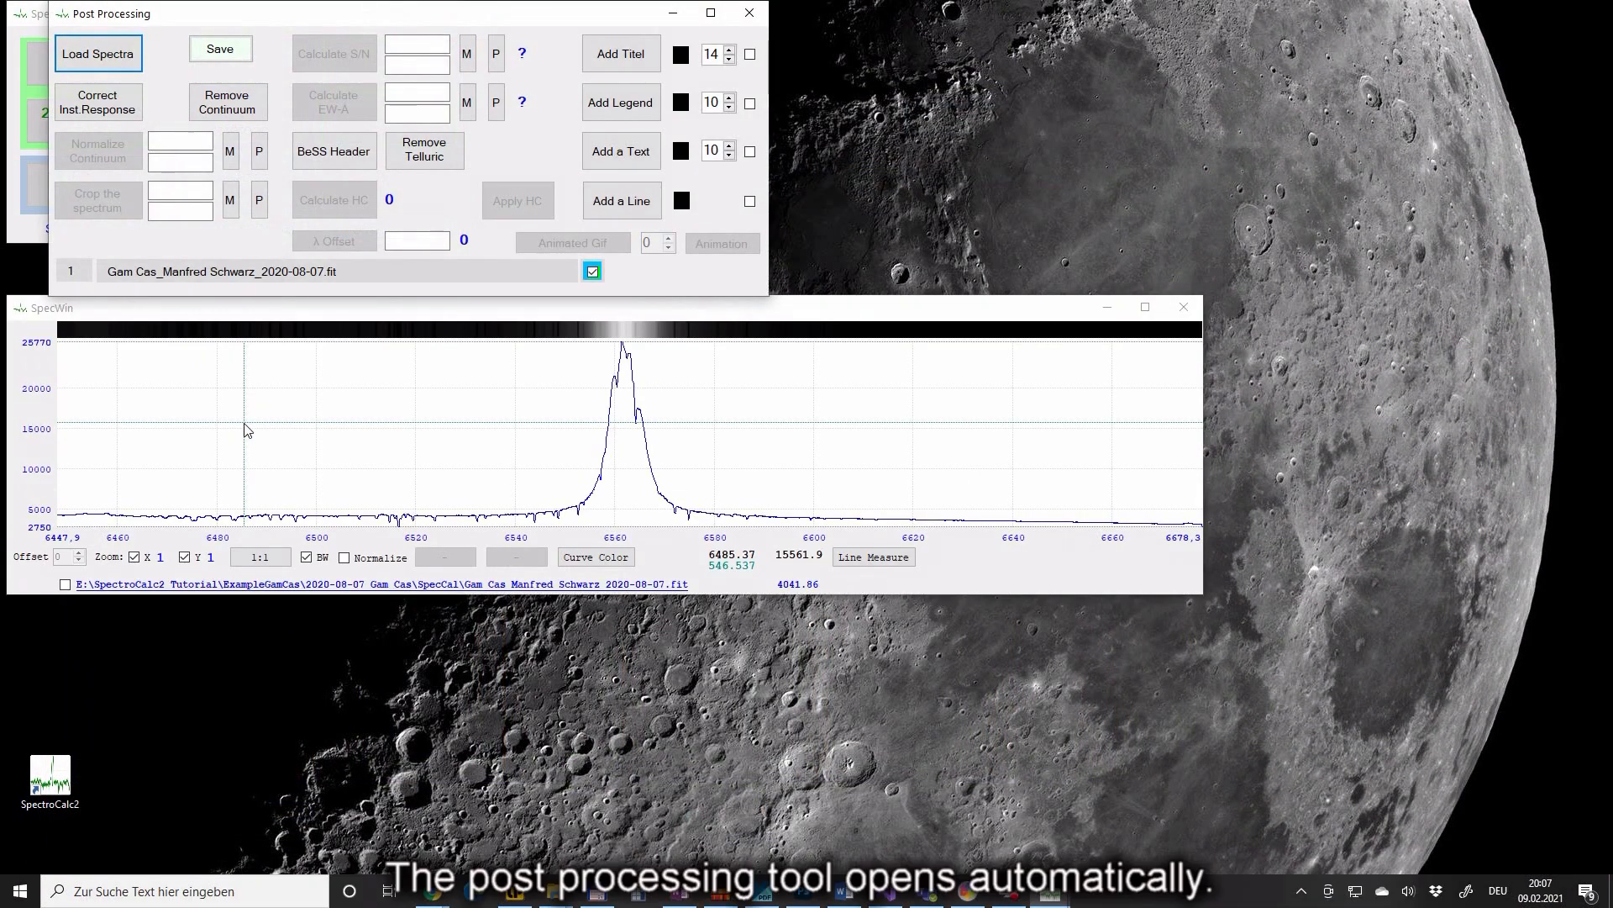
# - Enlarge SpecWin and load ELODIE reference Cas Gam - B0IV.fits for instrument response correction
pyautogui.moveTo(1198, 596); pyautogui.dragTo(1438, 831)
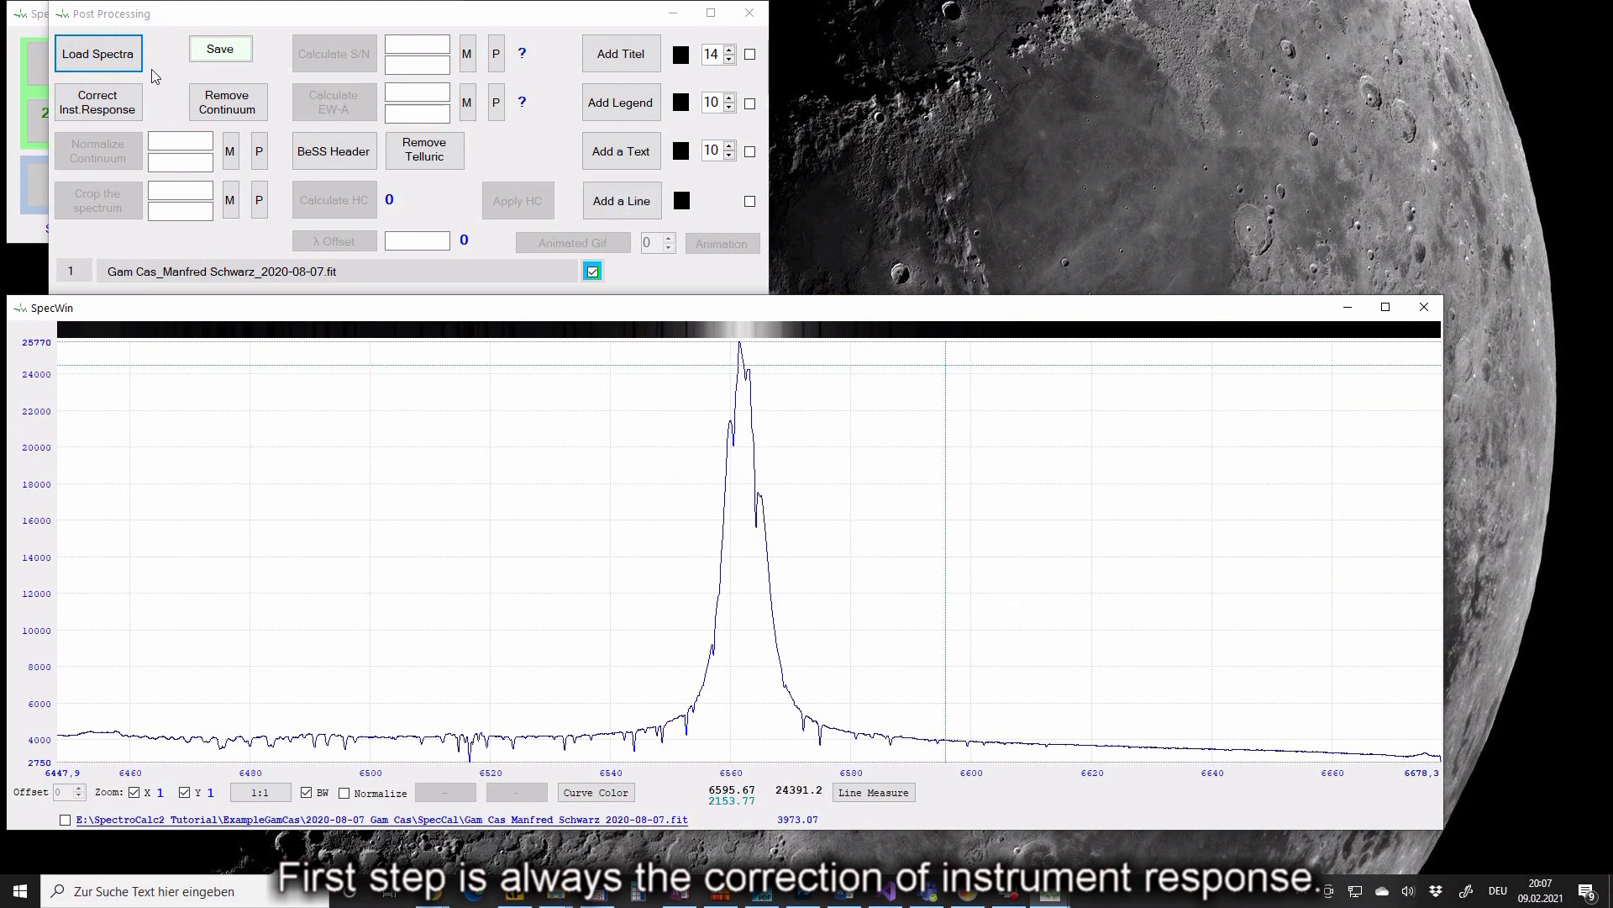
pyautogui.click(116, 97)
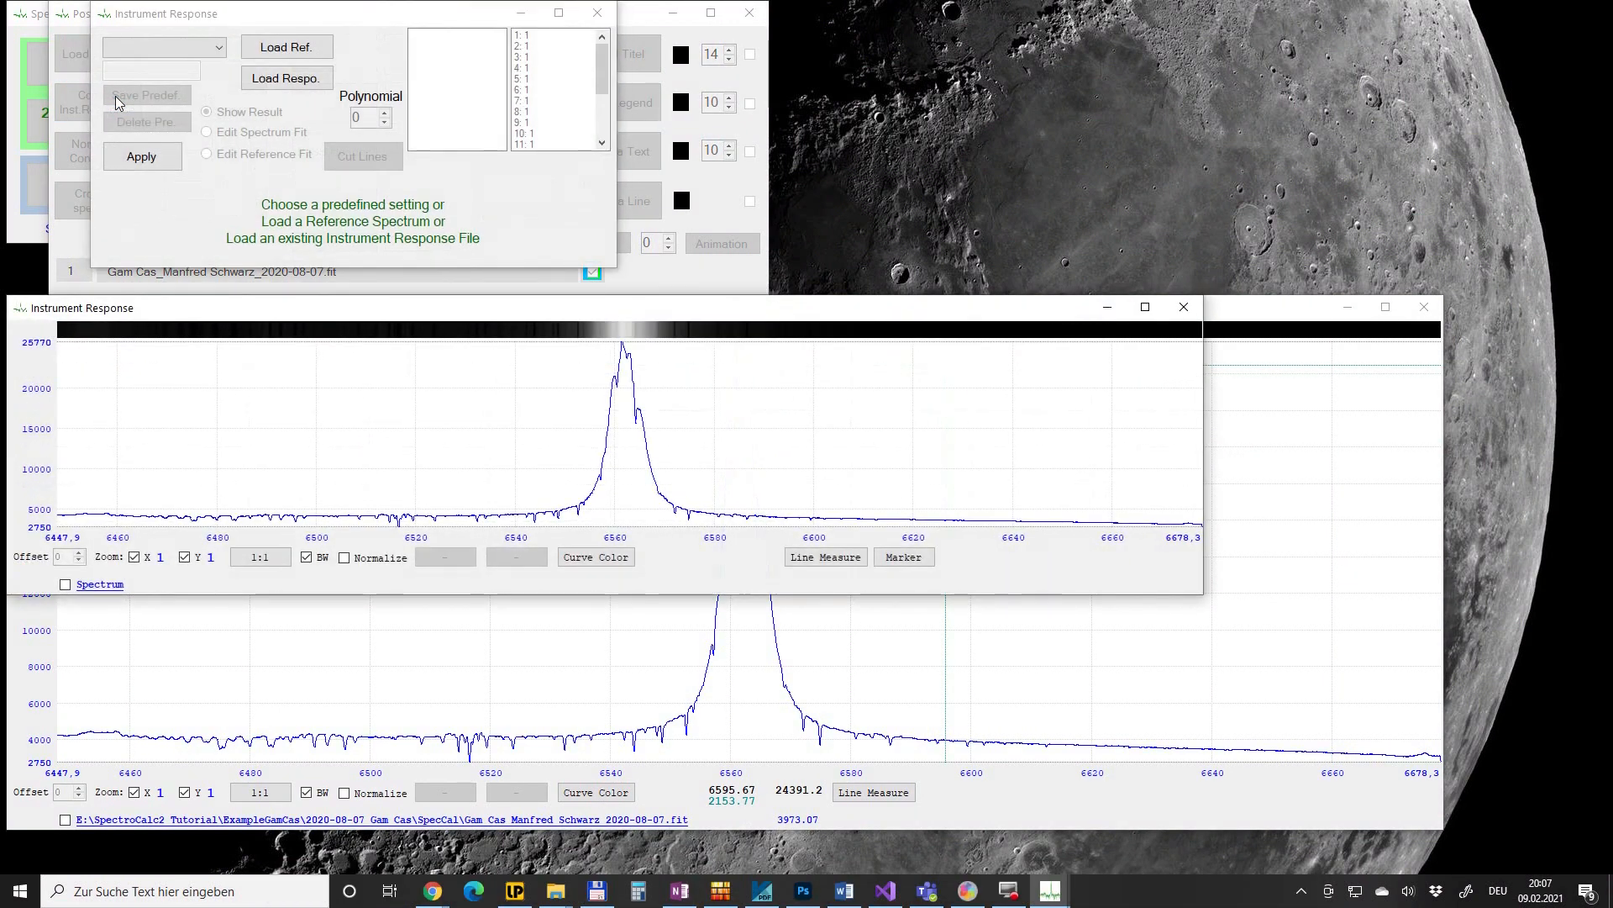
pyautogui.click(316, 47)
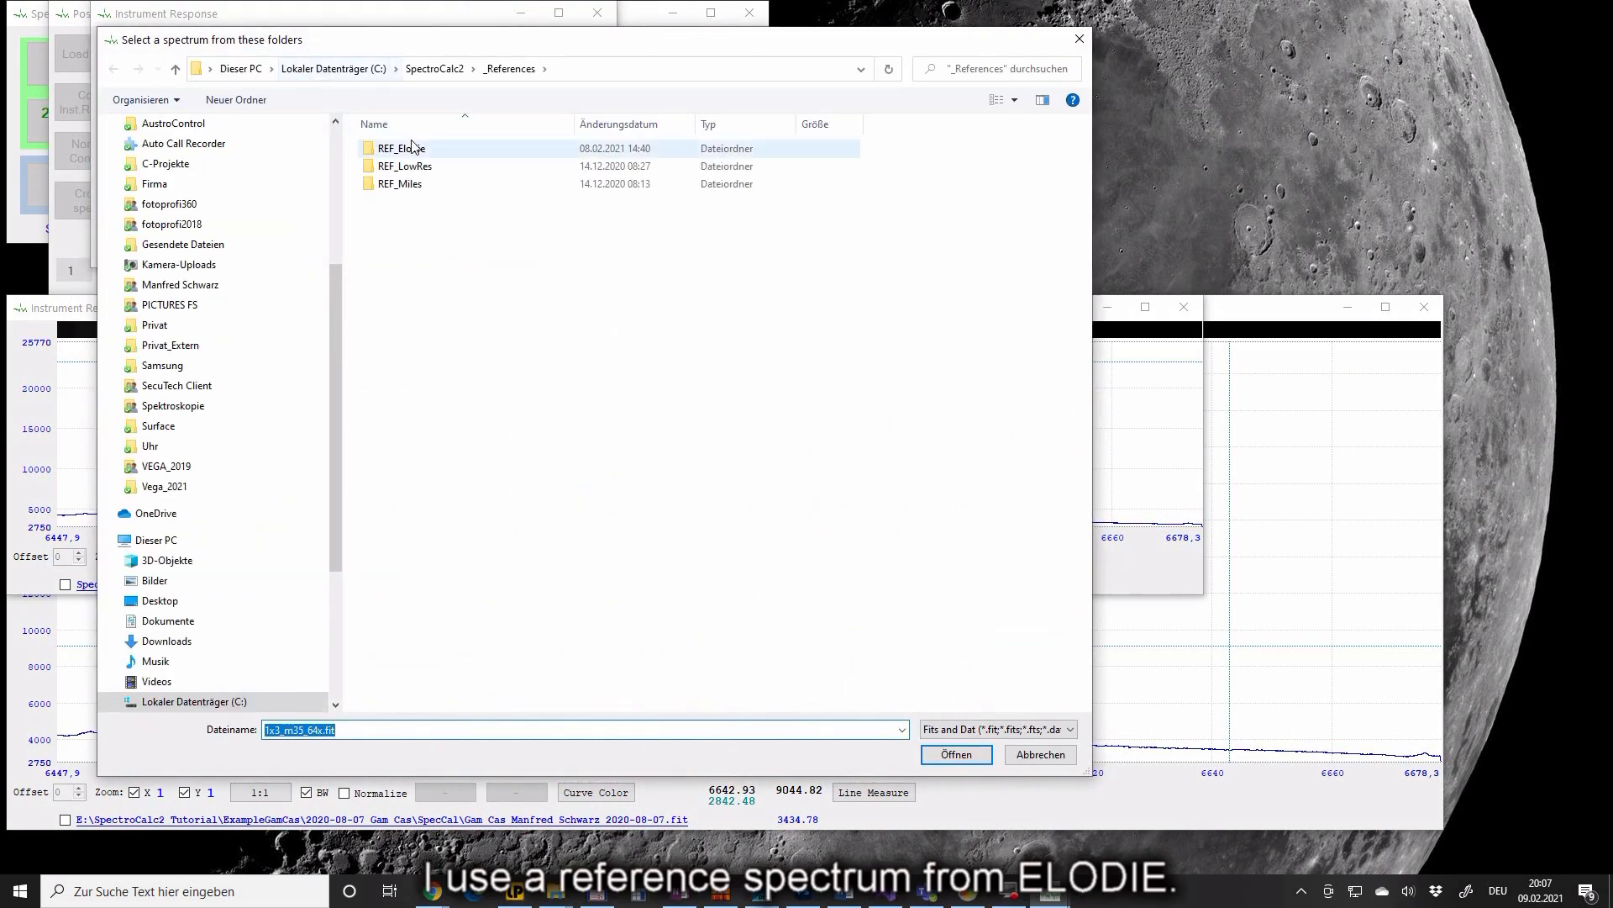
pyautogui.doubleClick(415, 150)
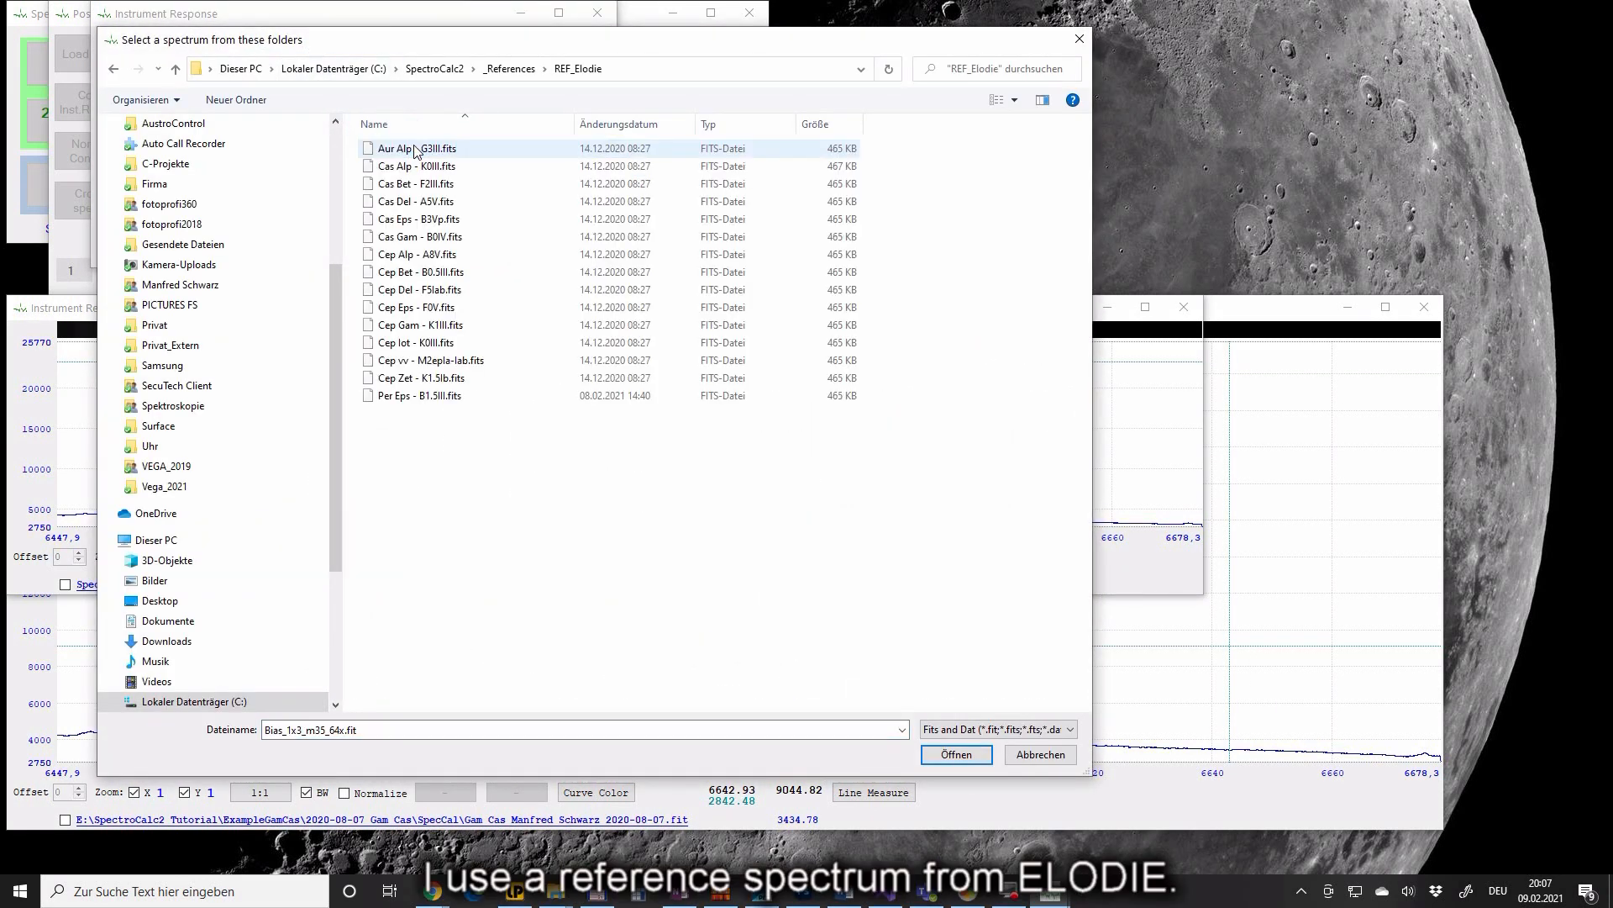
pyautogui.click(426, 238)
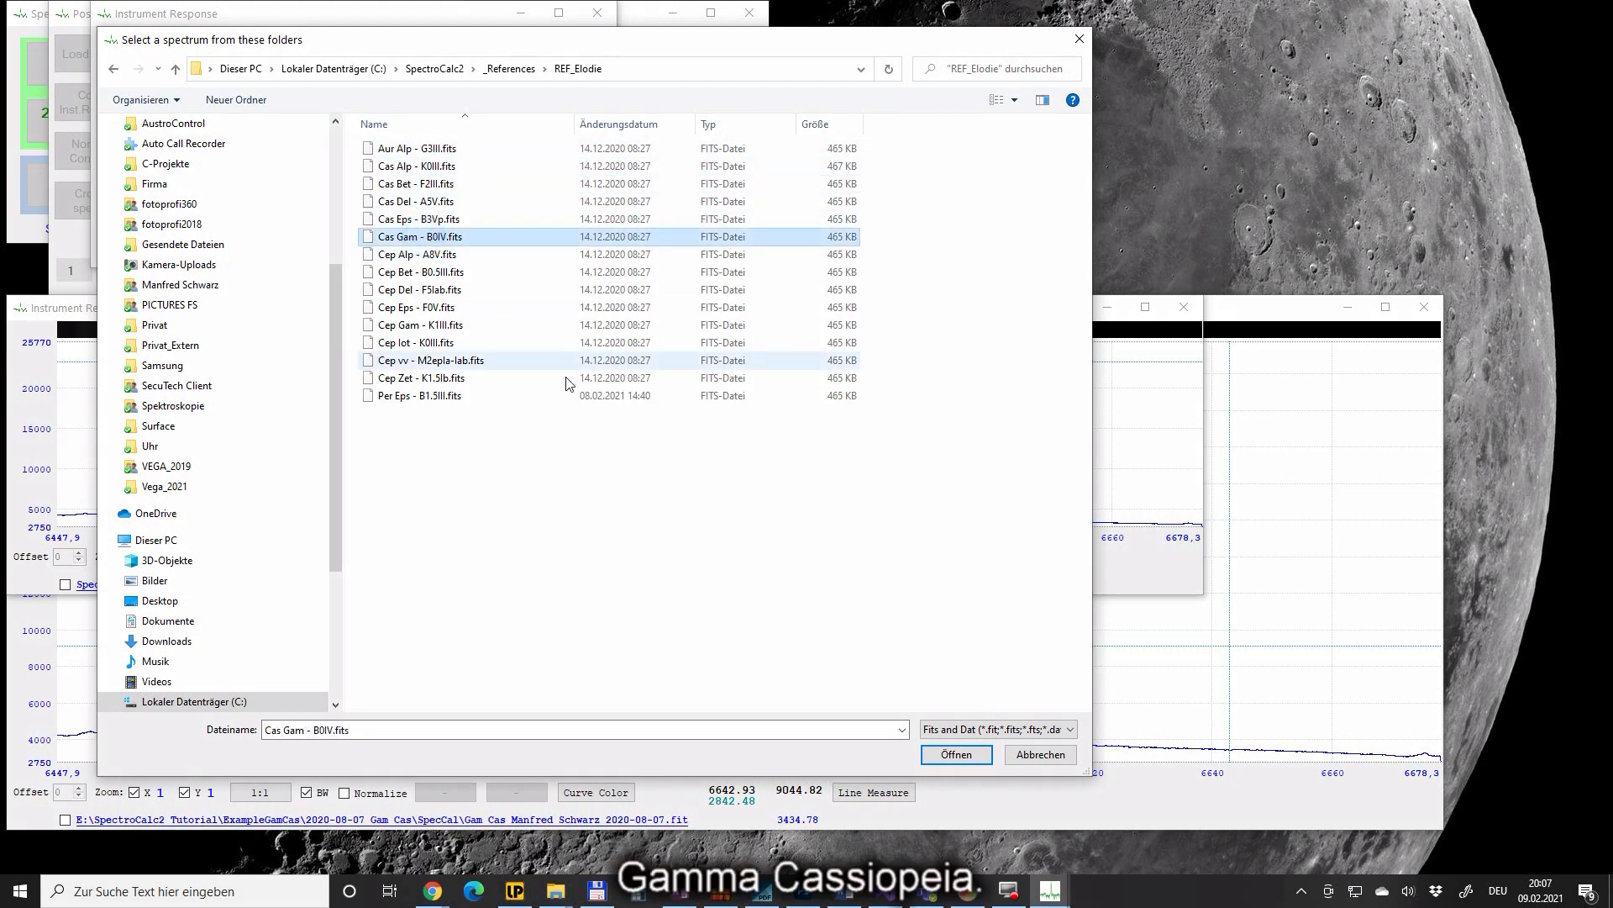
pyautogui.click(964, 757)
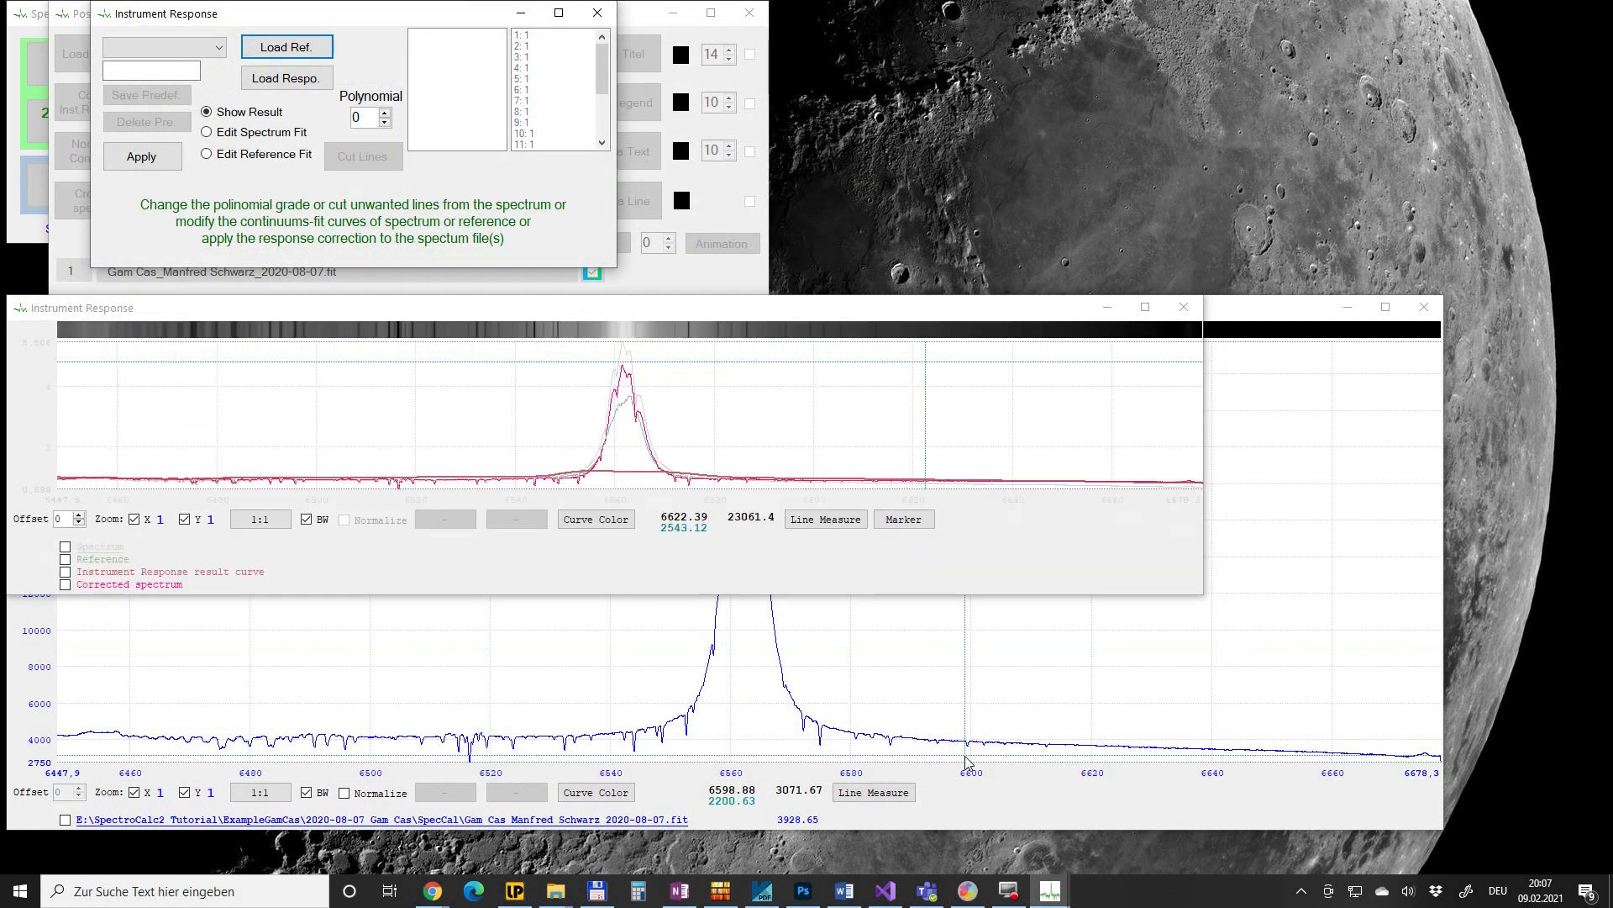
# - Enlarge the instrument response plot and load the Gam Cas 2400 Ha parameter set
pyautogui.moveTo(1230, 629); pyautogui.dragTo(1336, 728)
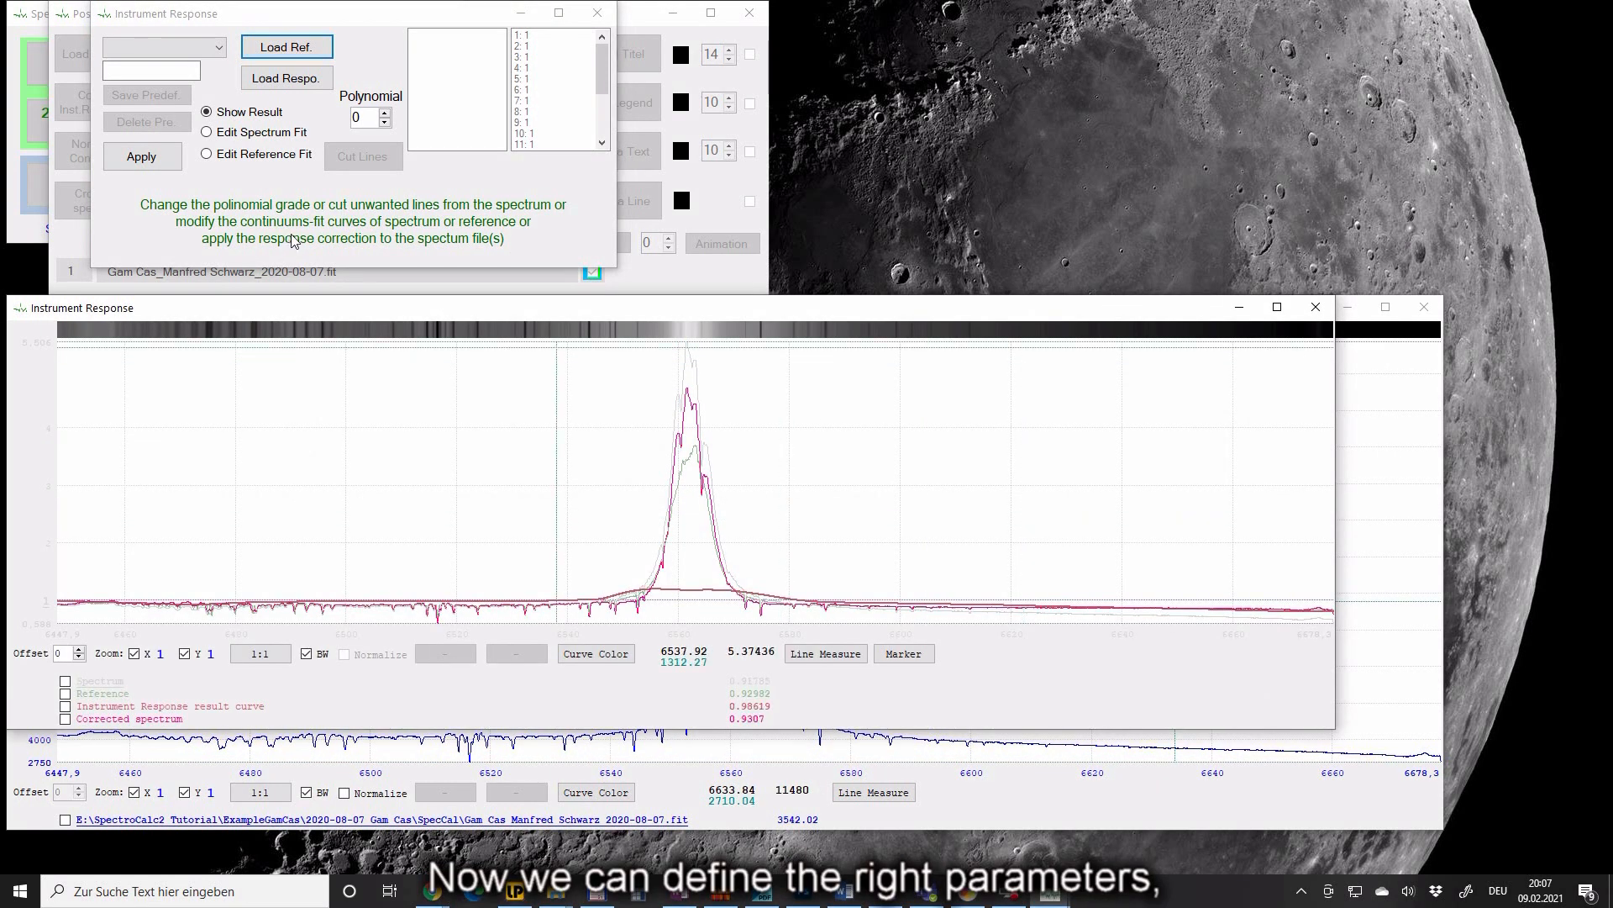
pyautogui.click(261, 132)
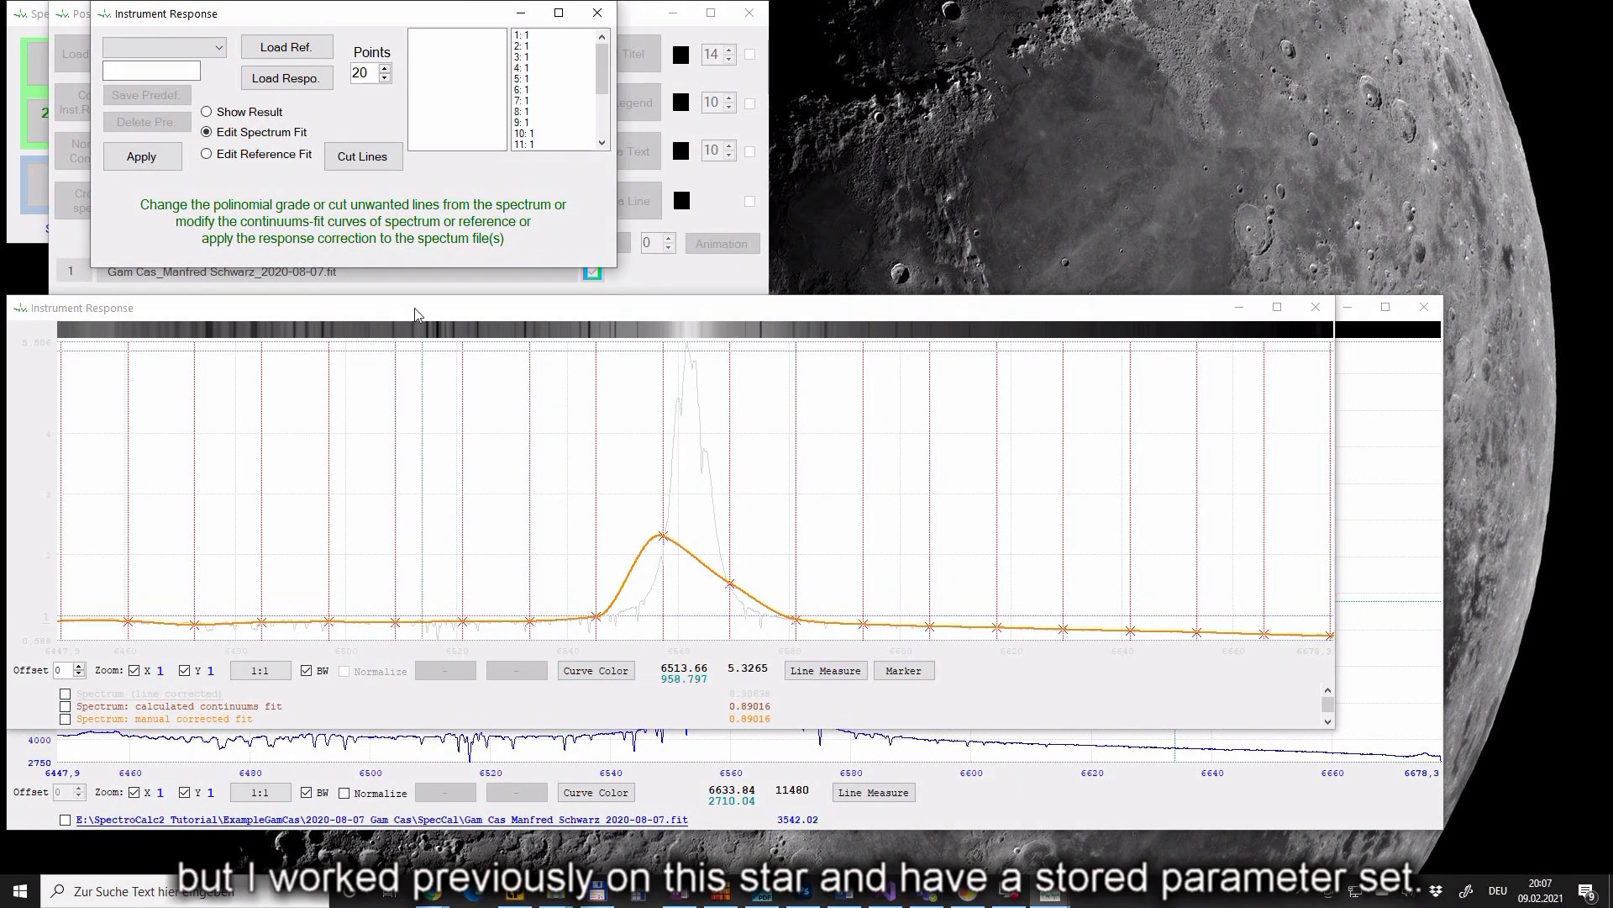
pyautogui.click(221, 48)
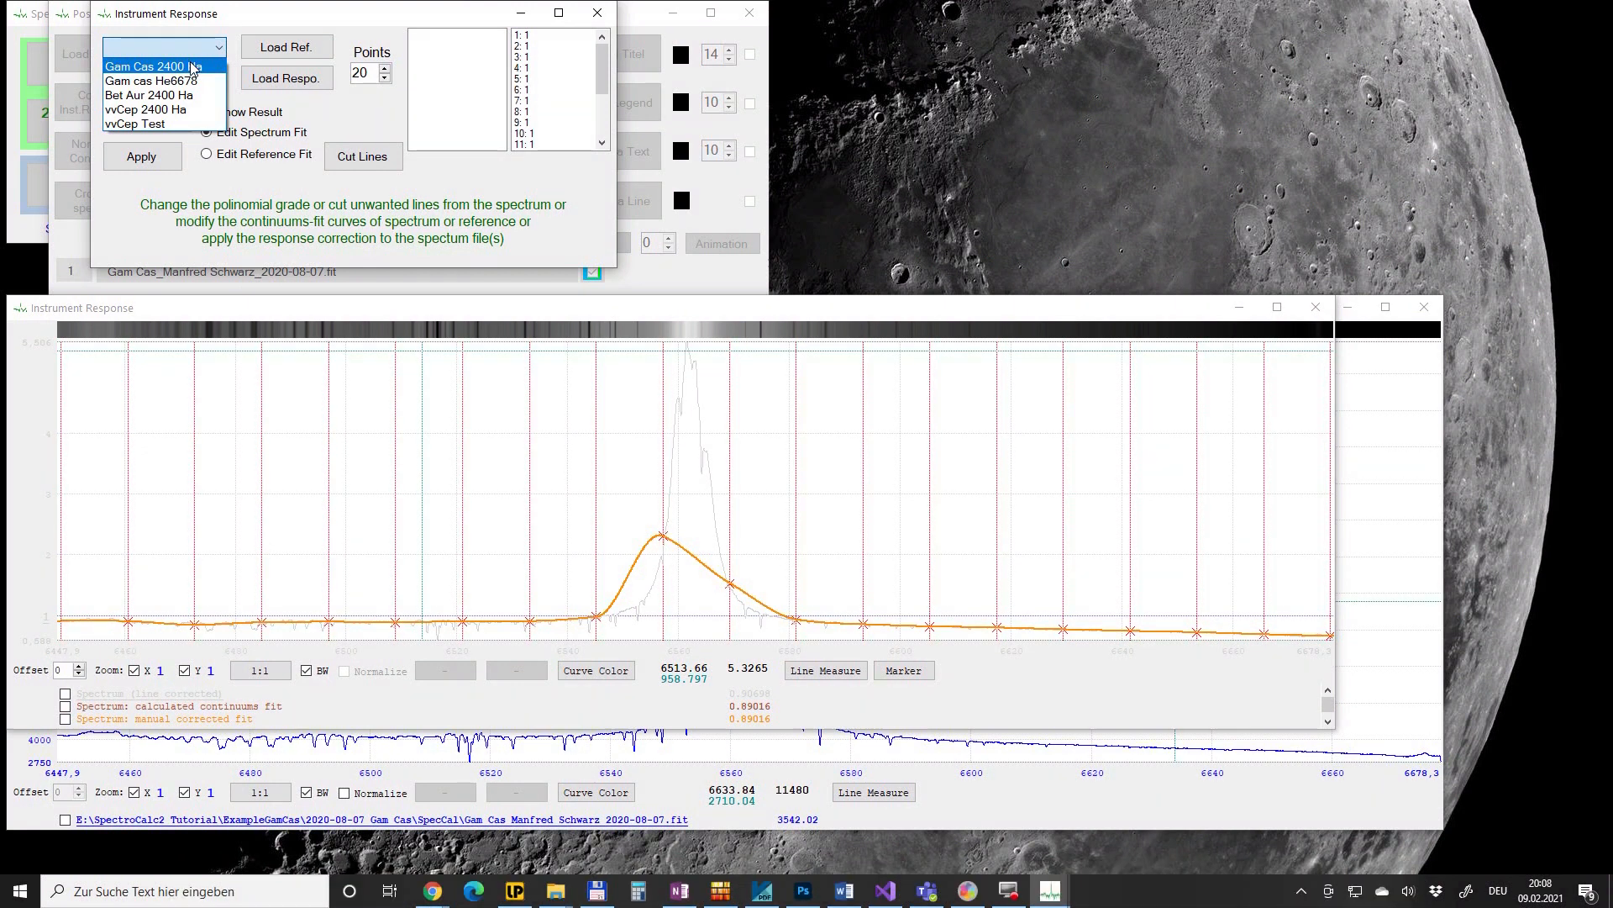
pyautogui.click(193, 67)
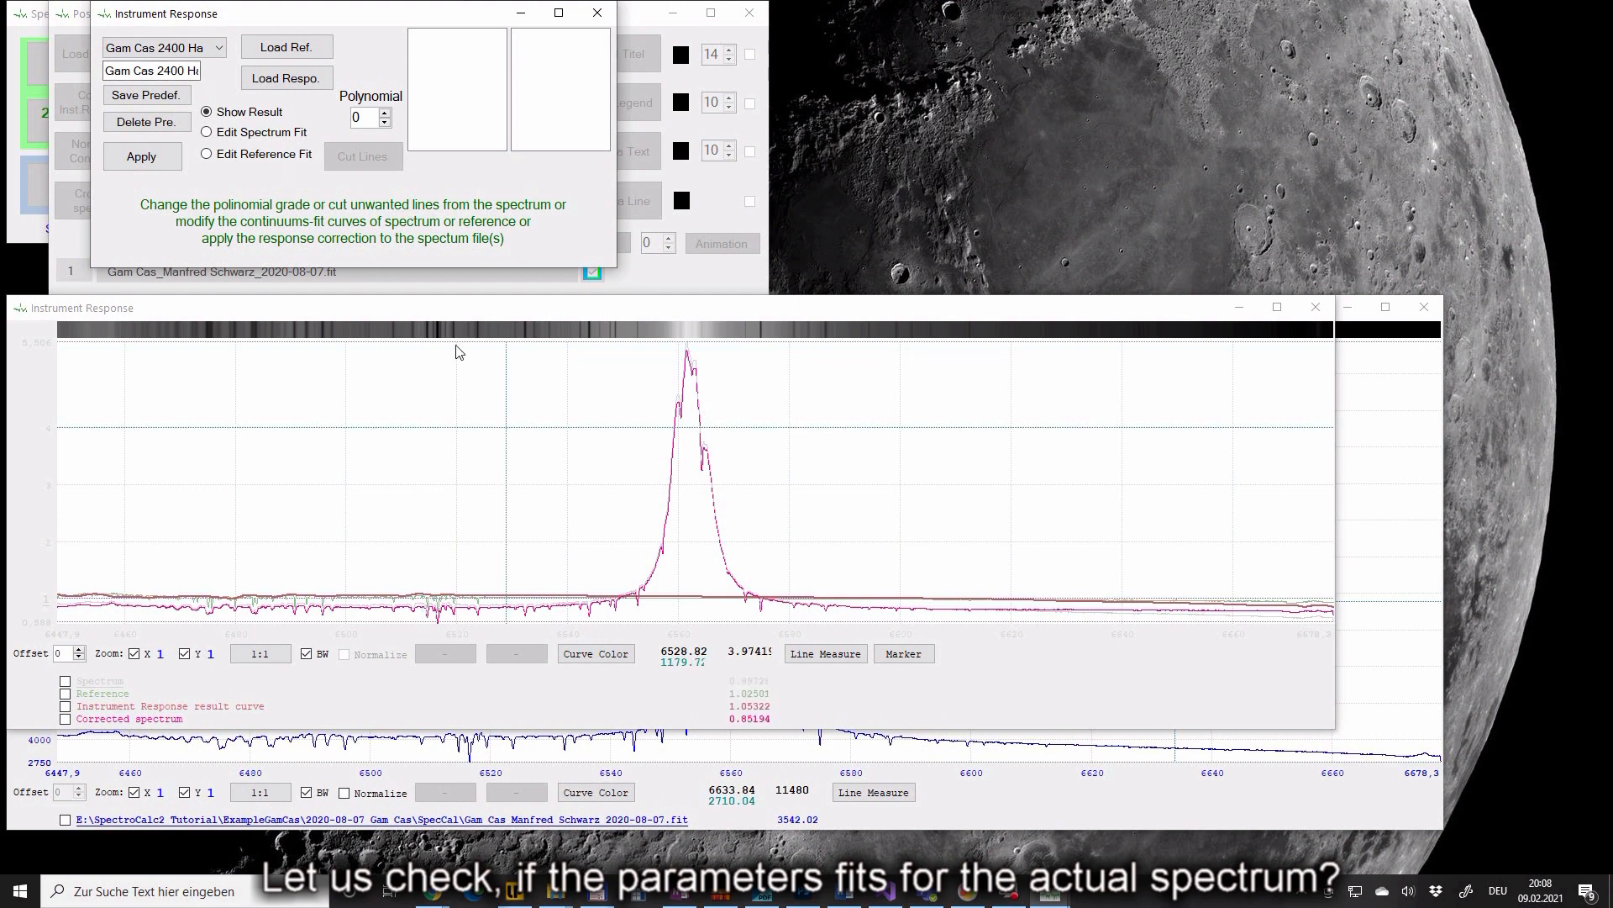
# - Review the spectrum and reference continuum fits, then apply the instrument response correction
pyautogui.click(277, 135)
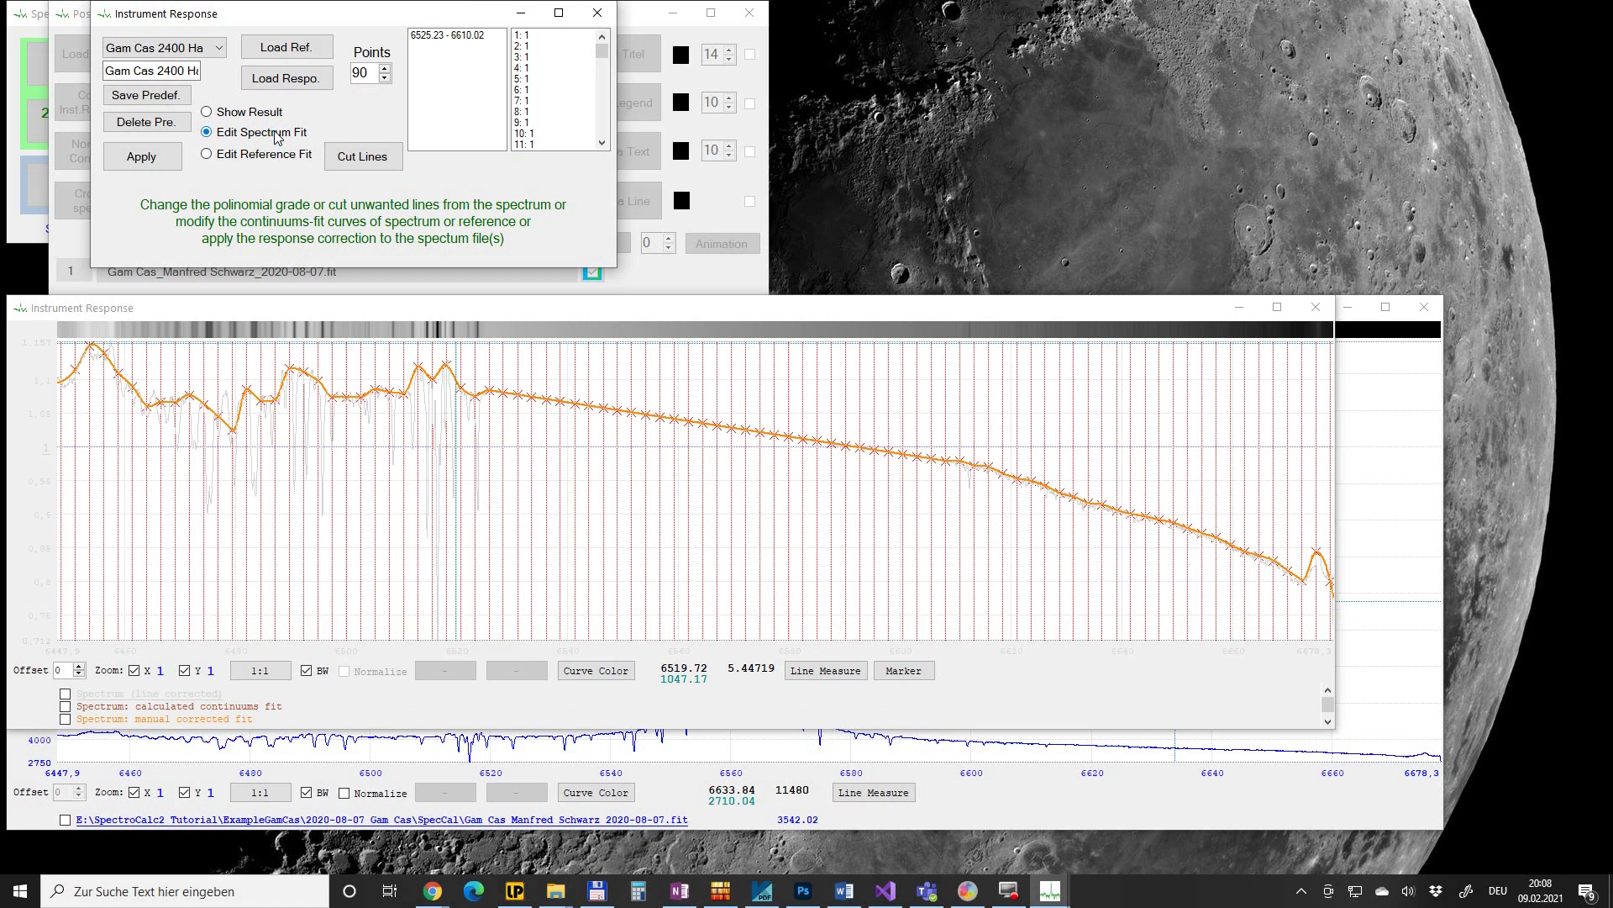
pyautogui.click(267, 156)
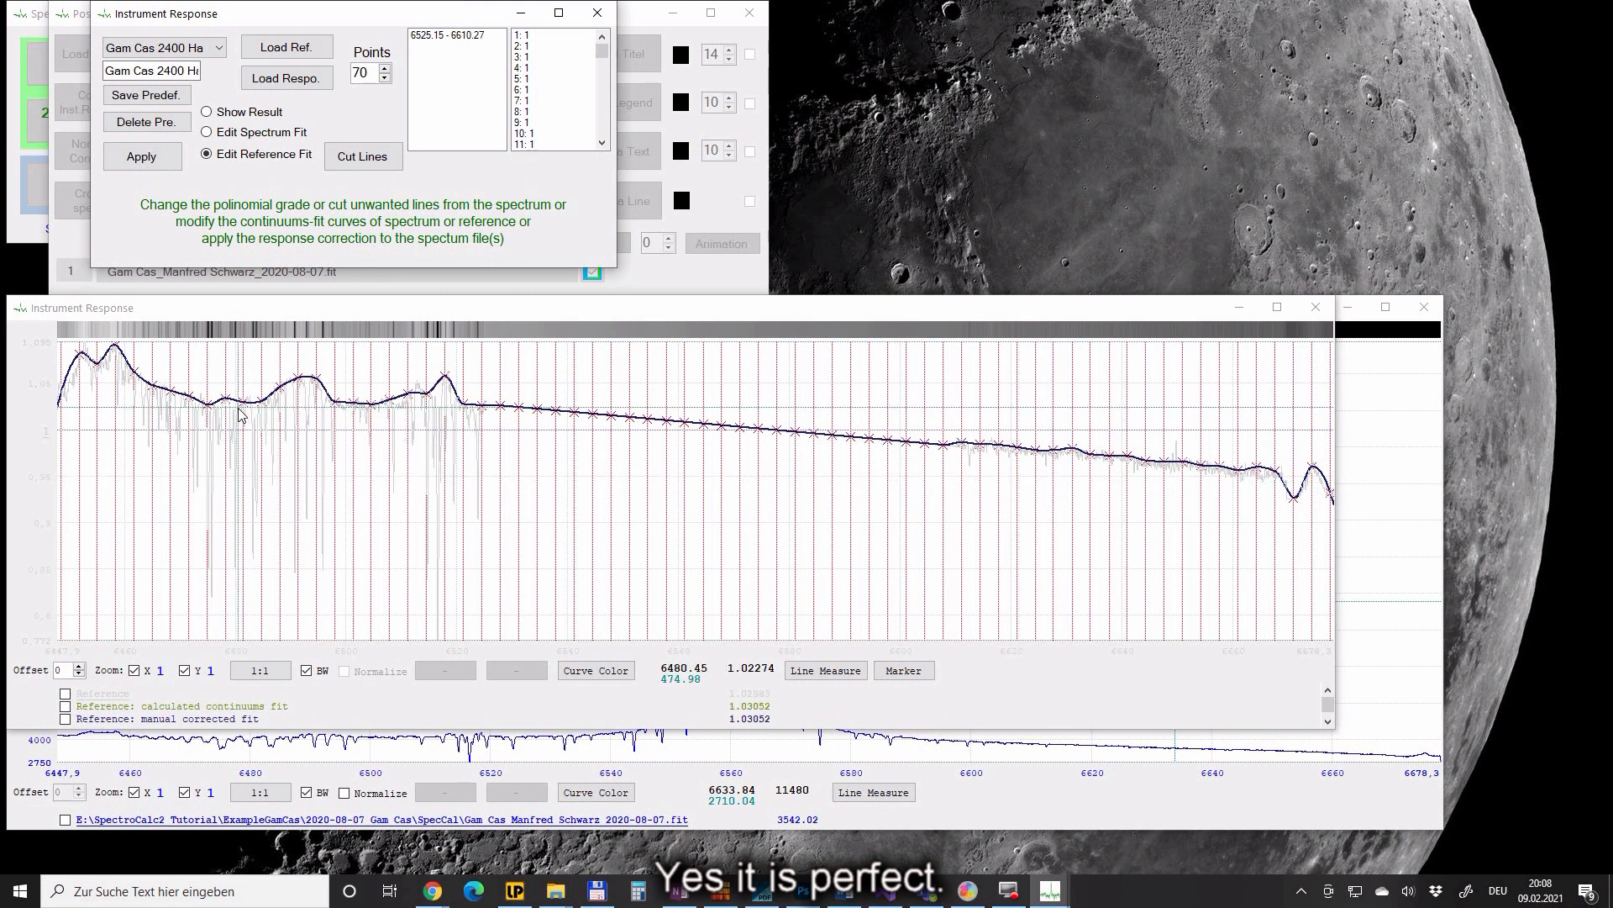
pyautogui.click(249, 112)
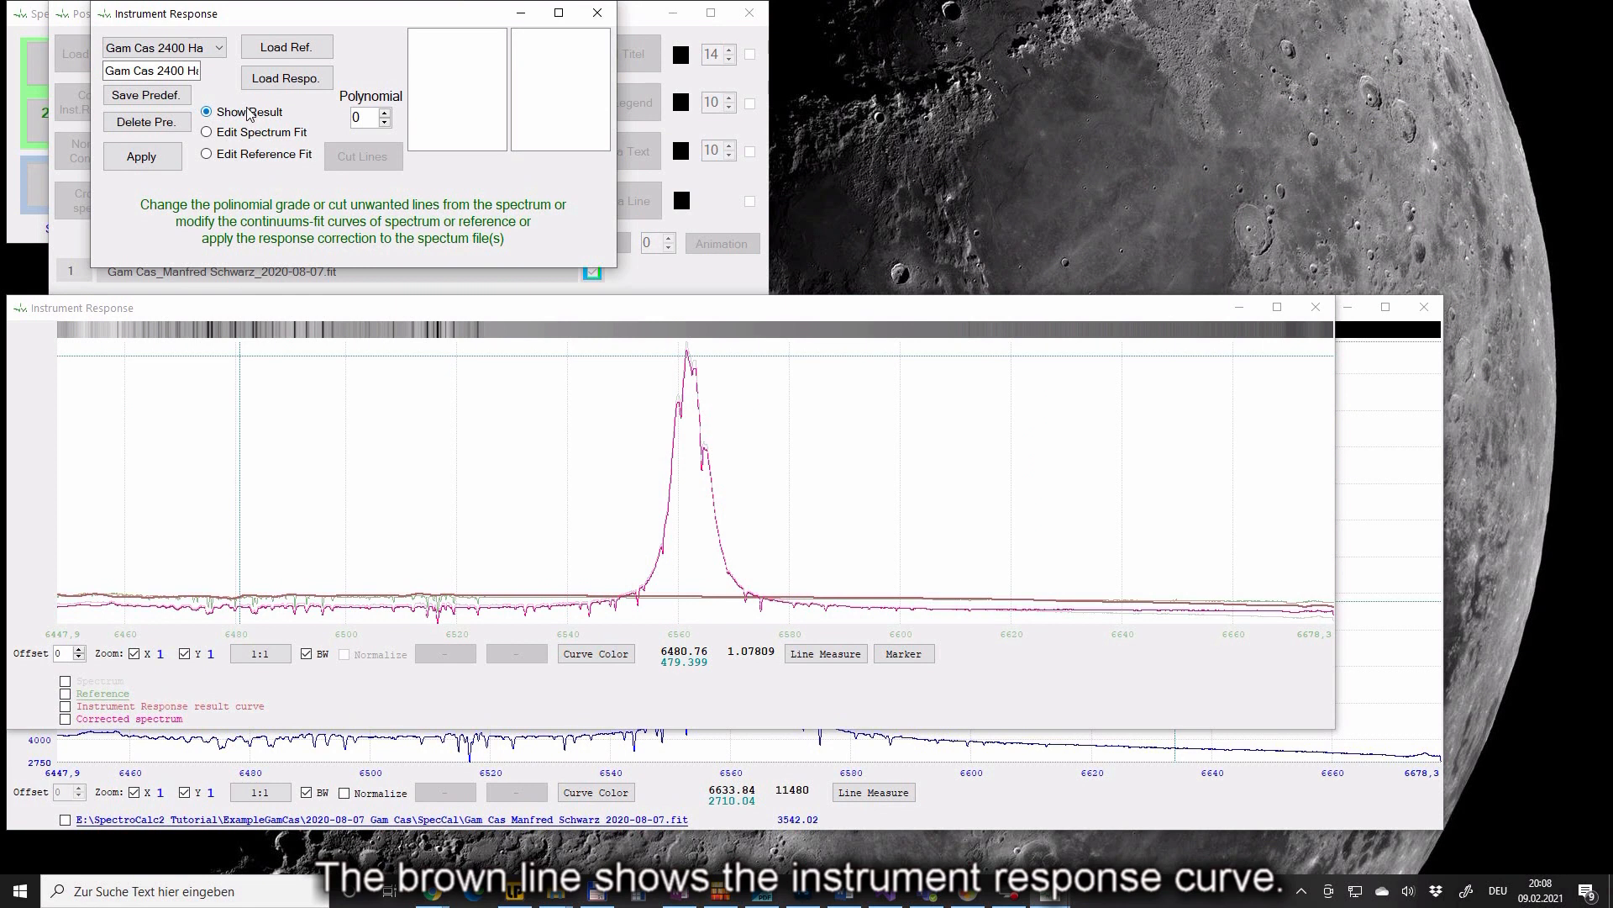
pyautogui.click(155, 162)
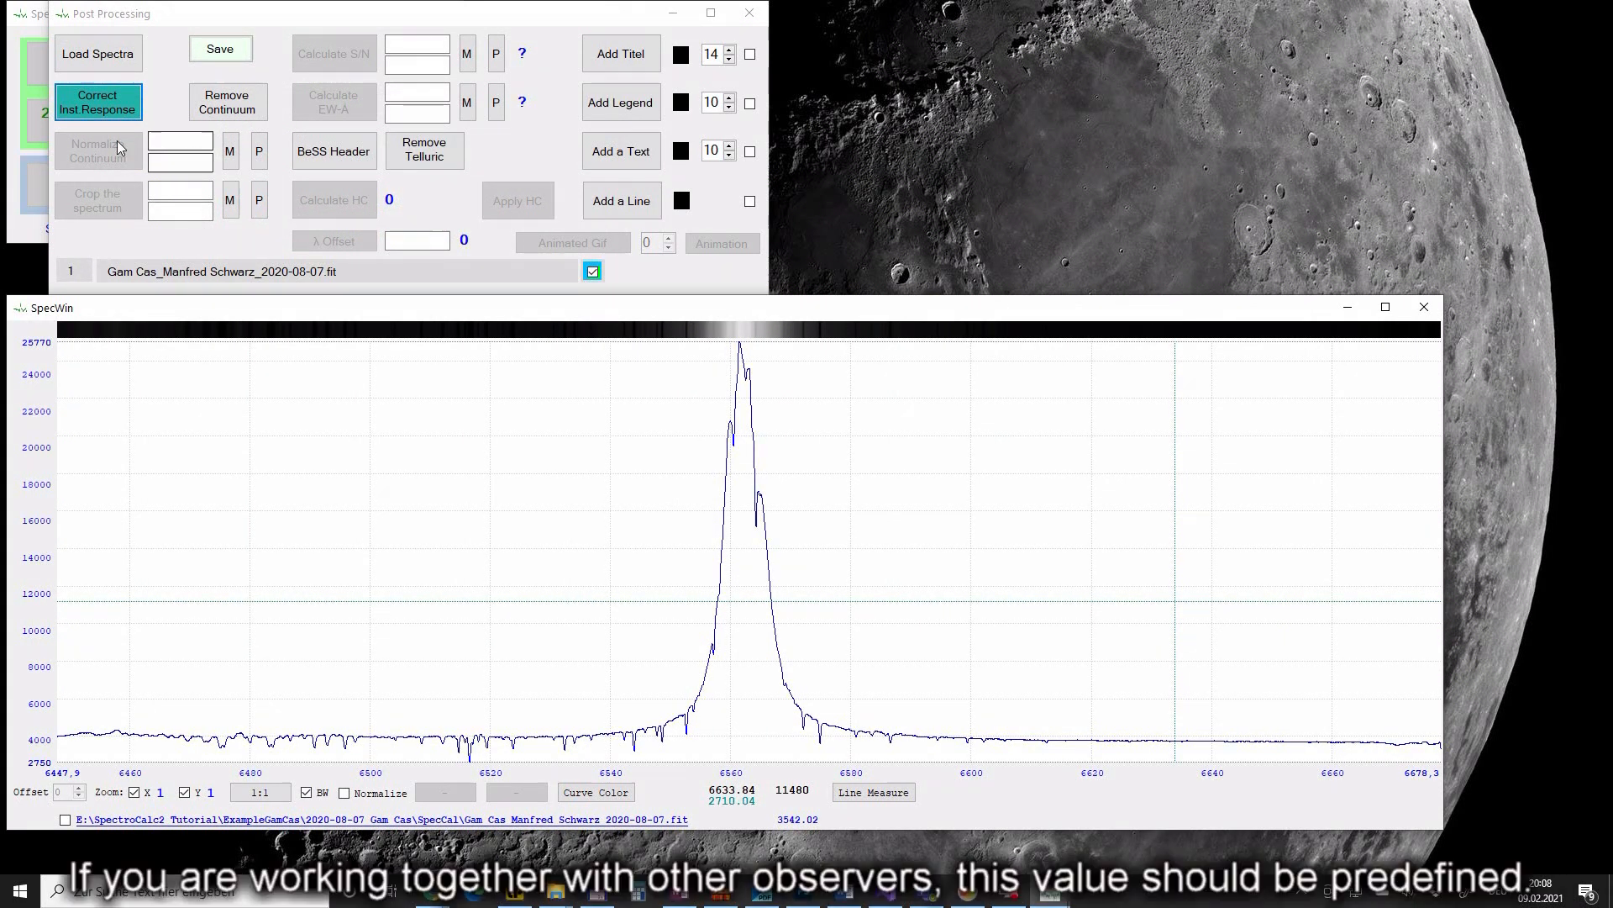
pyautogui.click(259, 156)
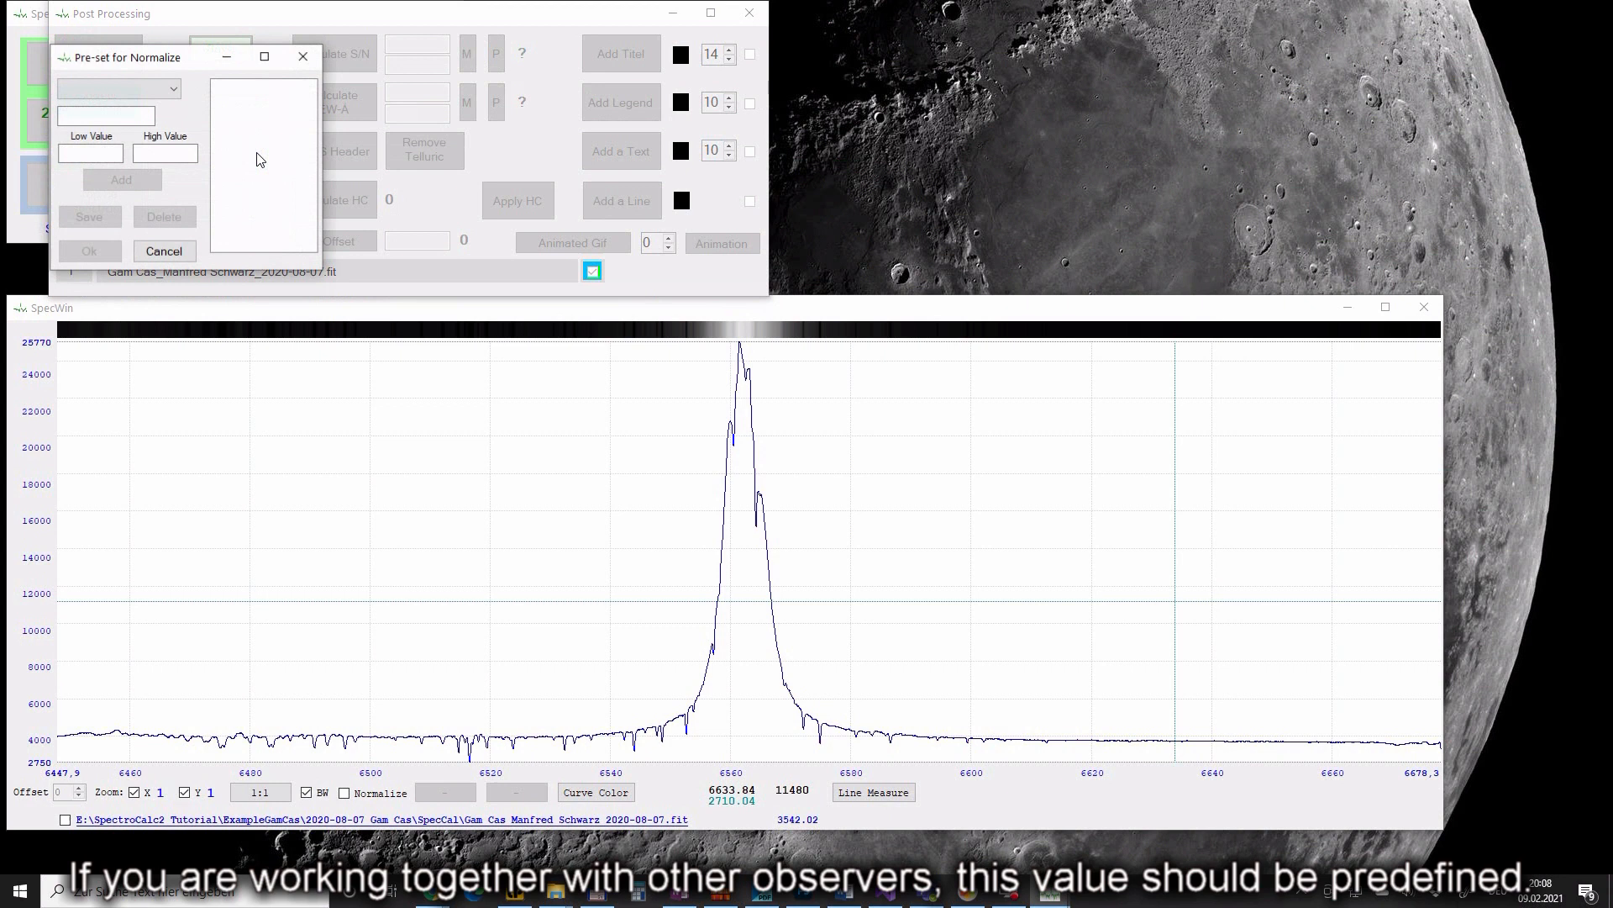
# - Normalize the spectrum with the Gam Cas Ha preset ranges 6520–6525 and 6610–6615 Å
pyautogui.click(161, 93)
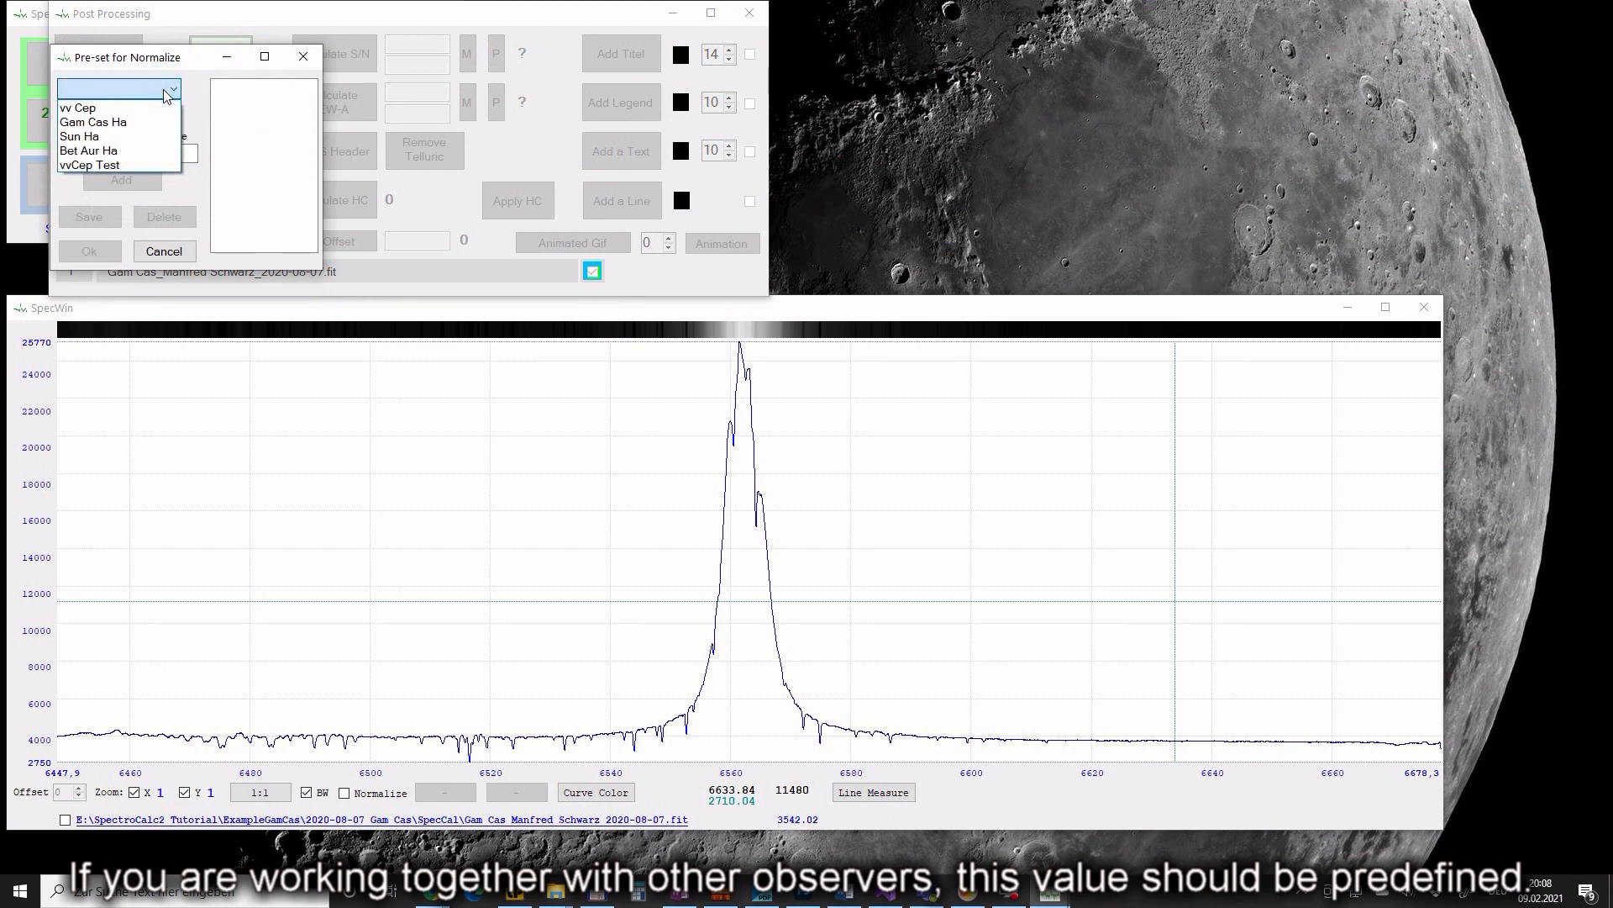
pyautogui.click(137, 122)
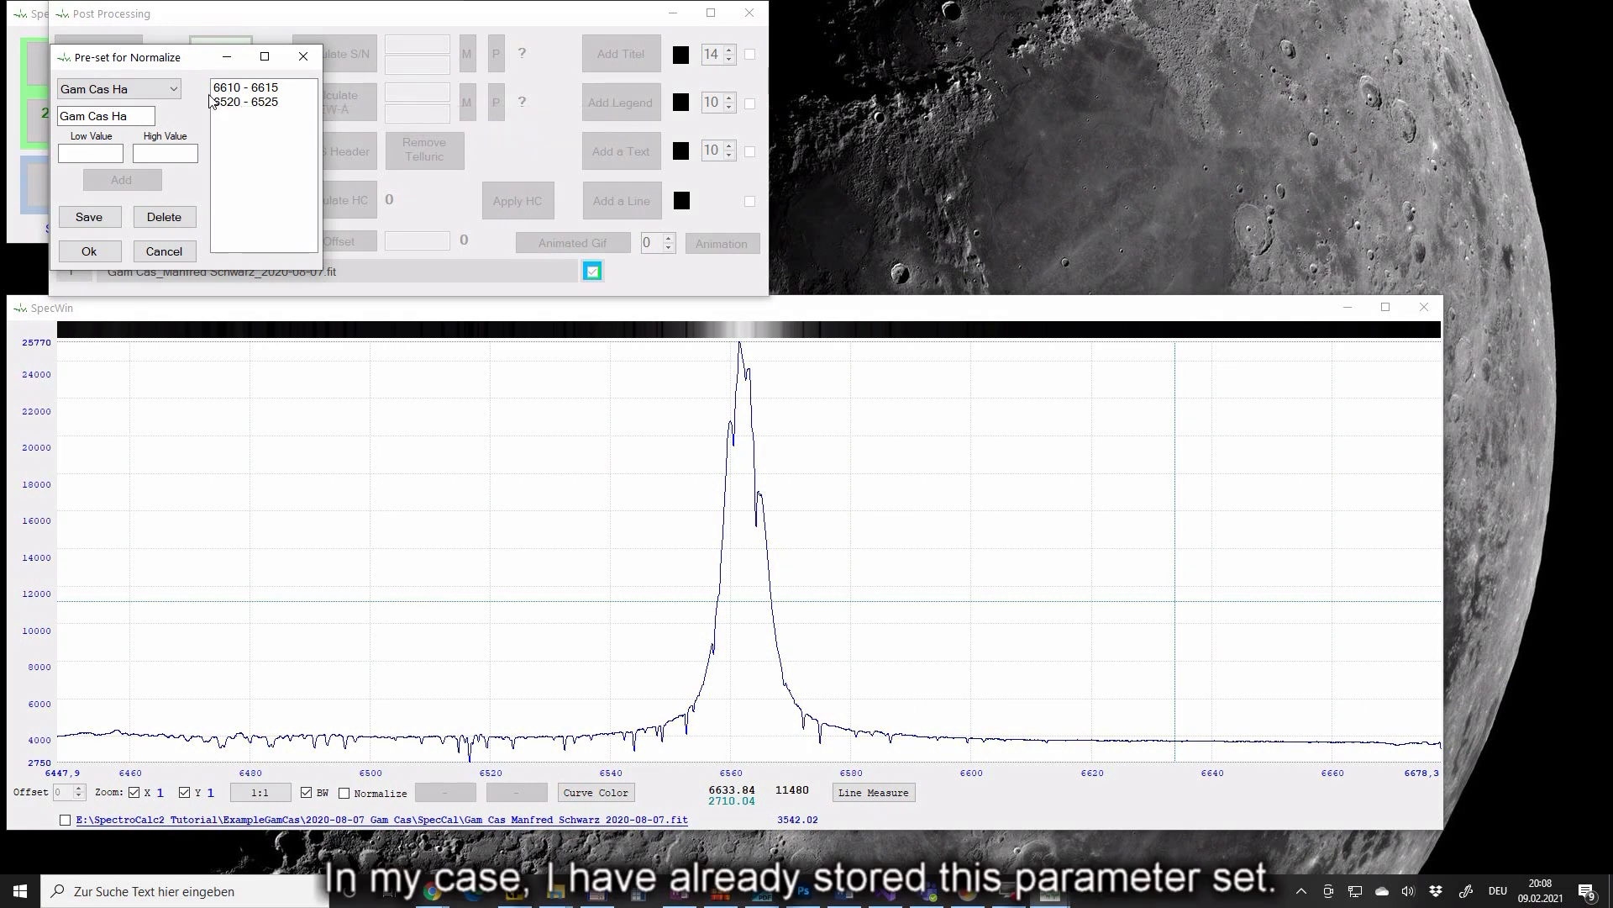
pyautogui.click(174, 89)
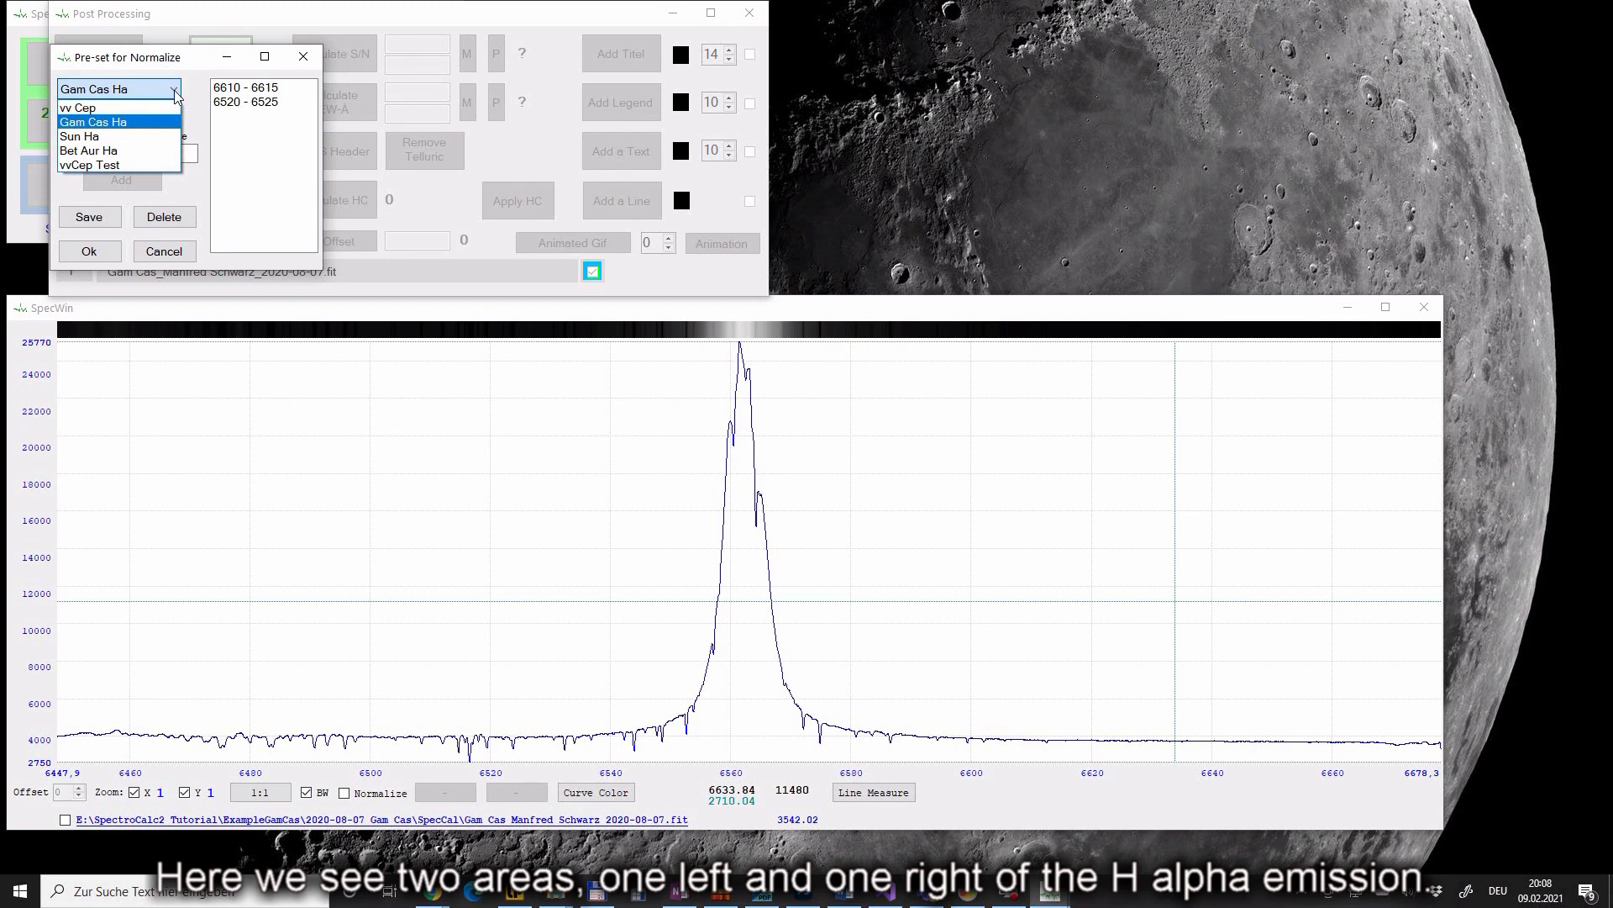
pyautogui.click(174, 89)
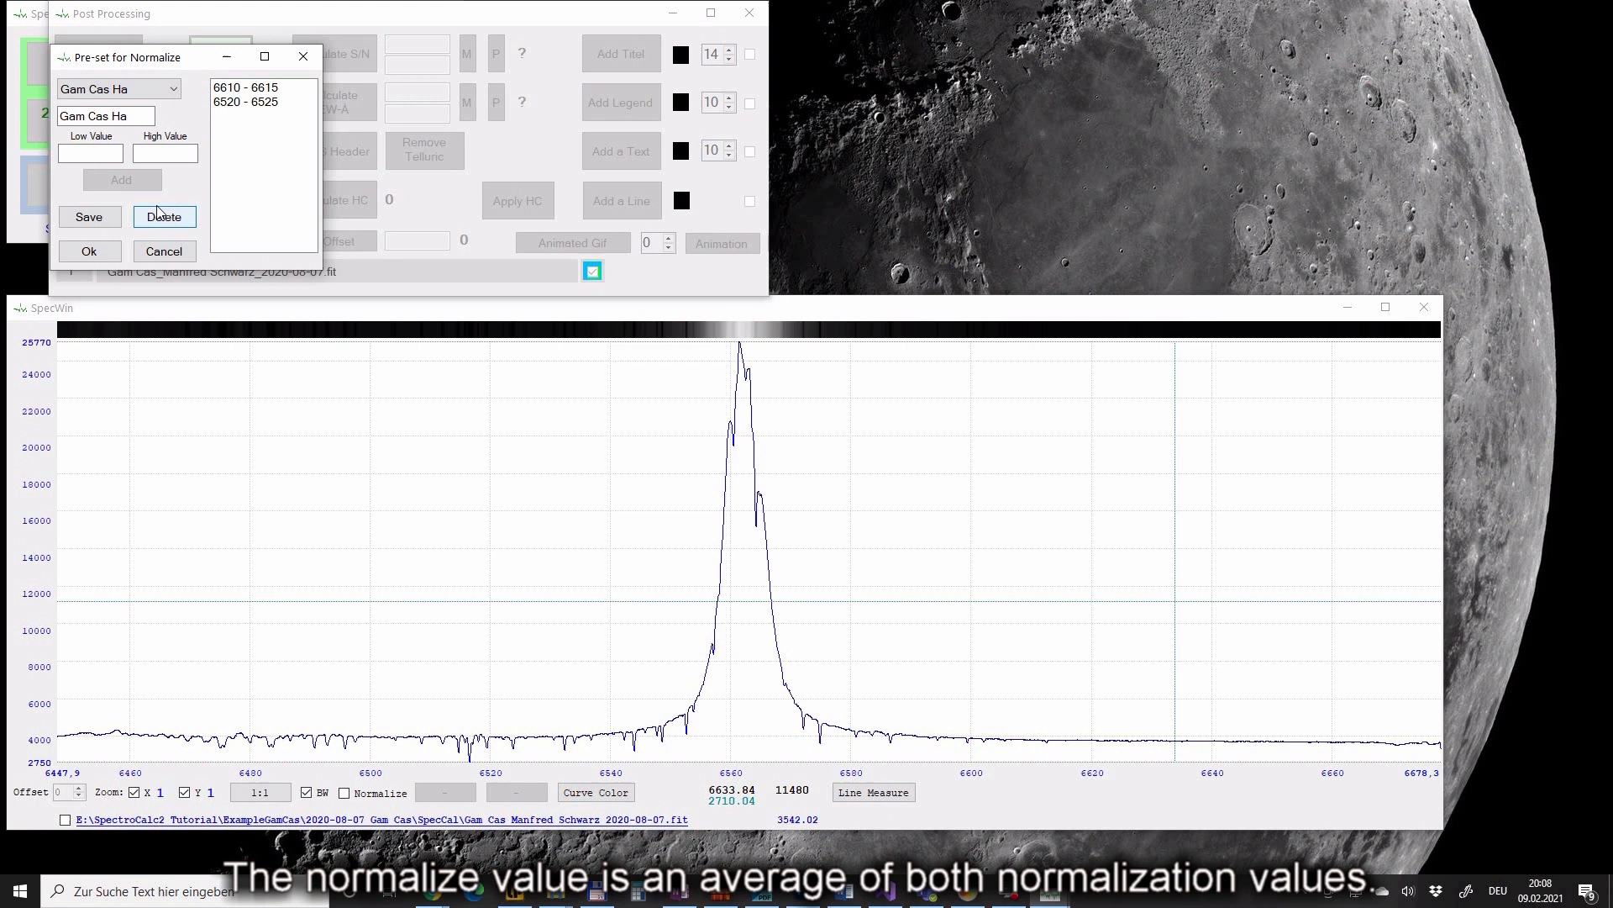
pyautogui.click(89, 251)
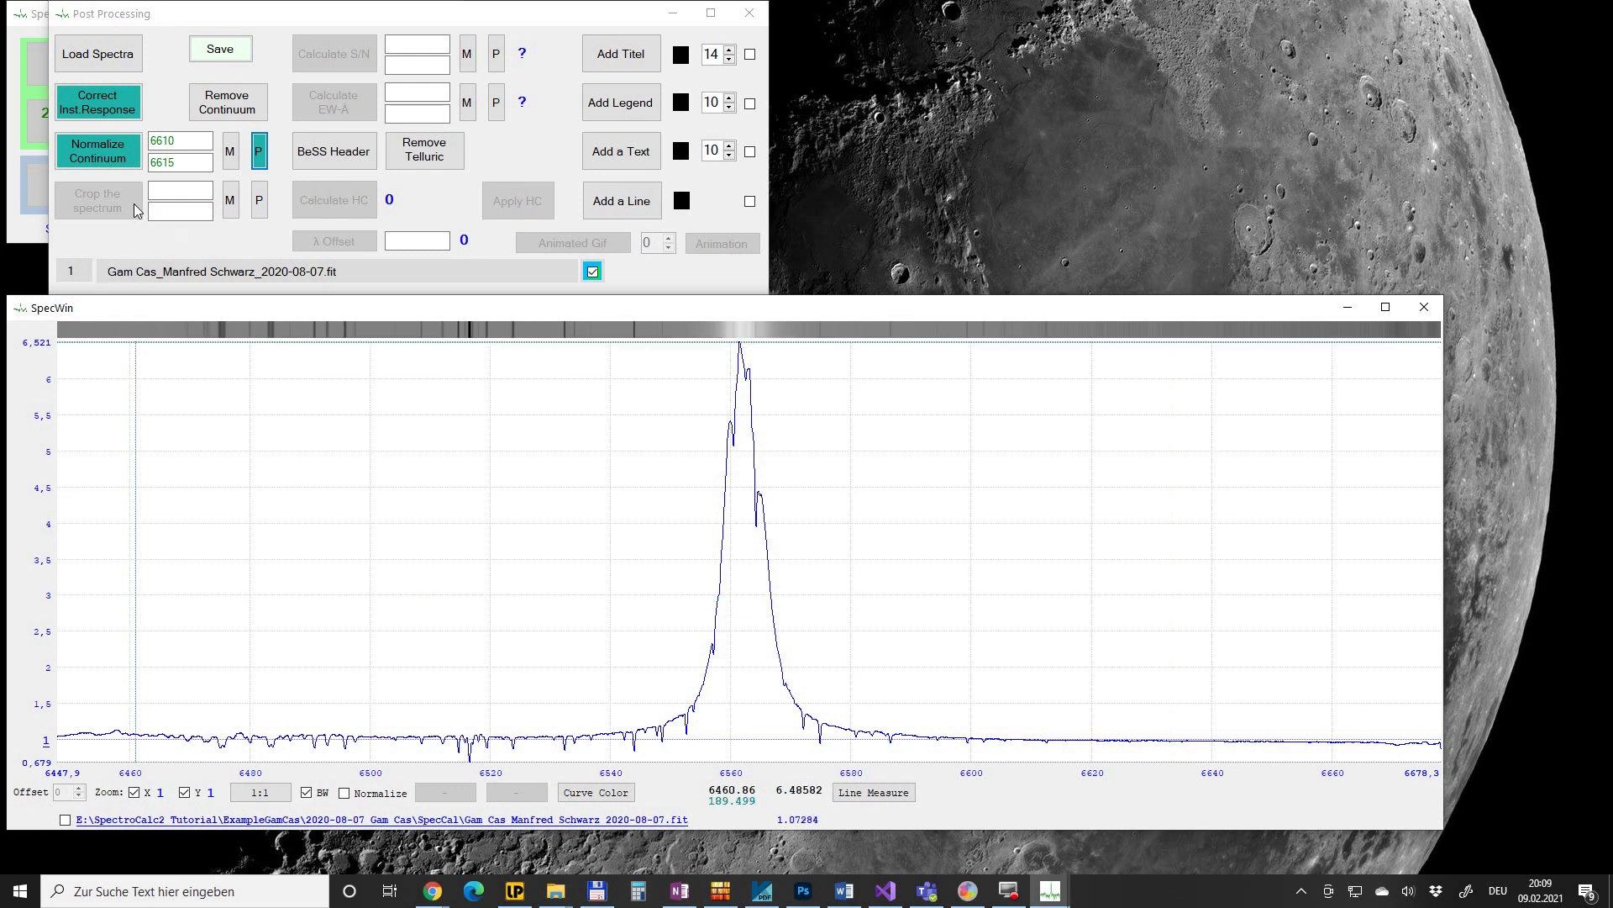
# - Crop the spectrum to 6510–6630 Å using the Gam Cas Ha crop preset
pyautogui.click(257, 207)
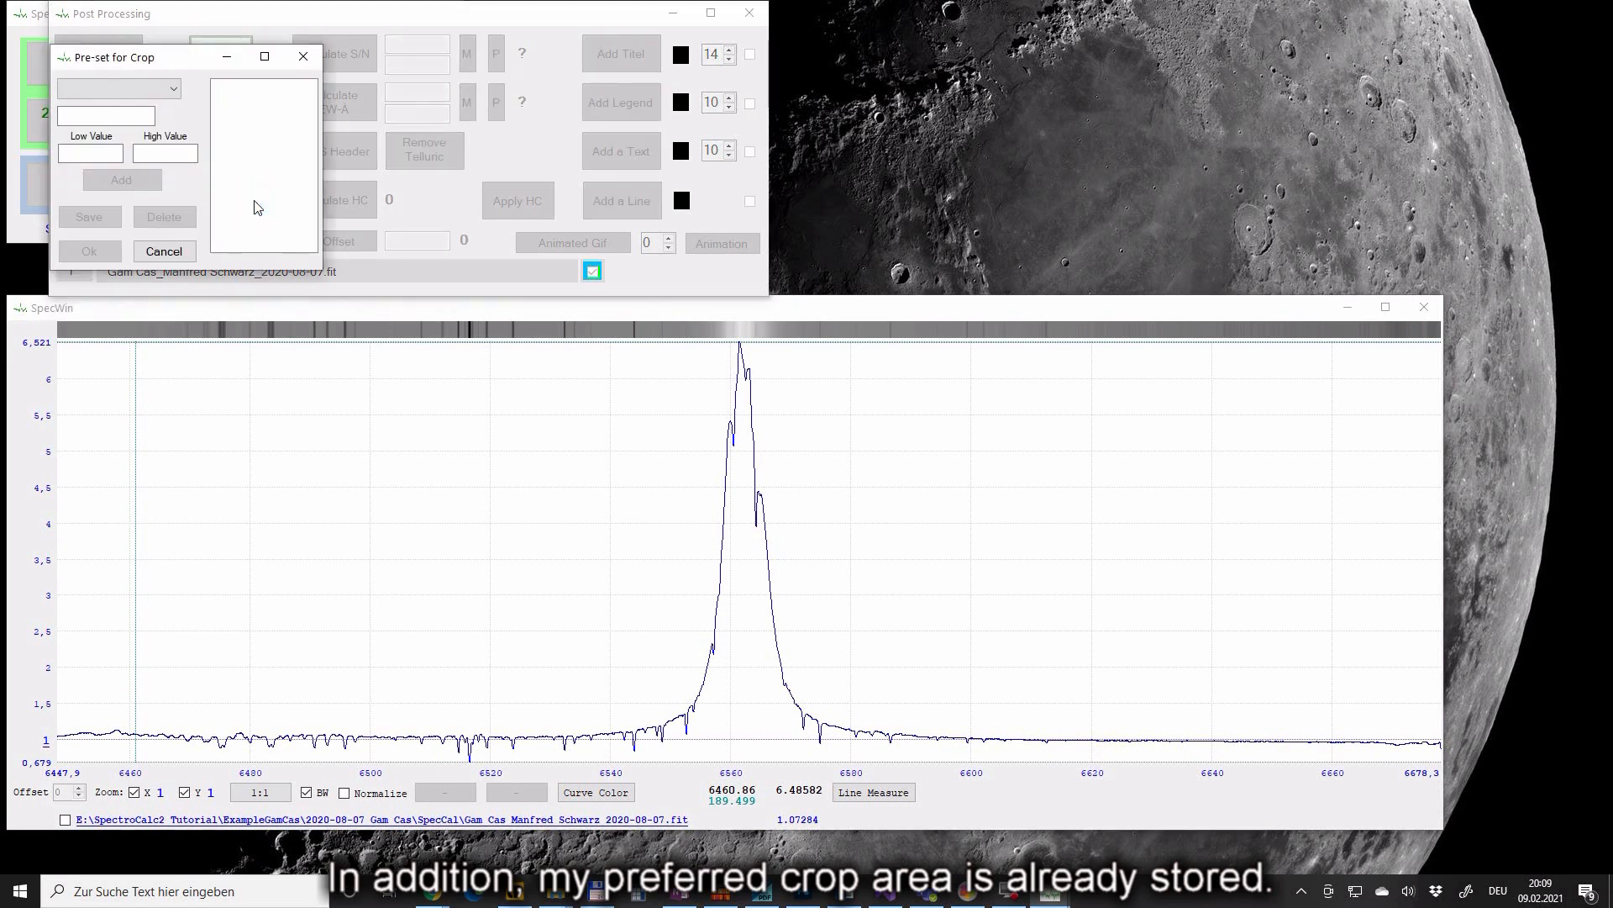
pyautogui.click(160, 88)
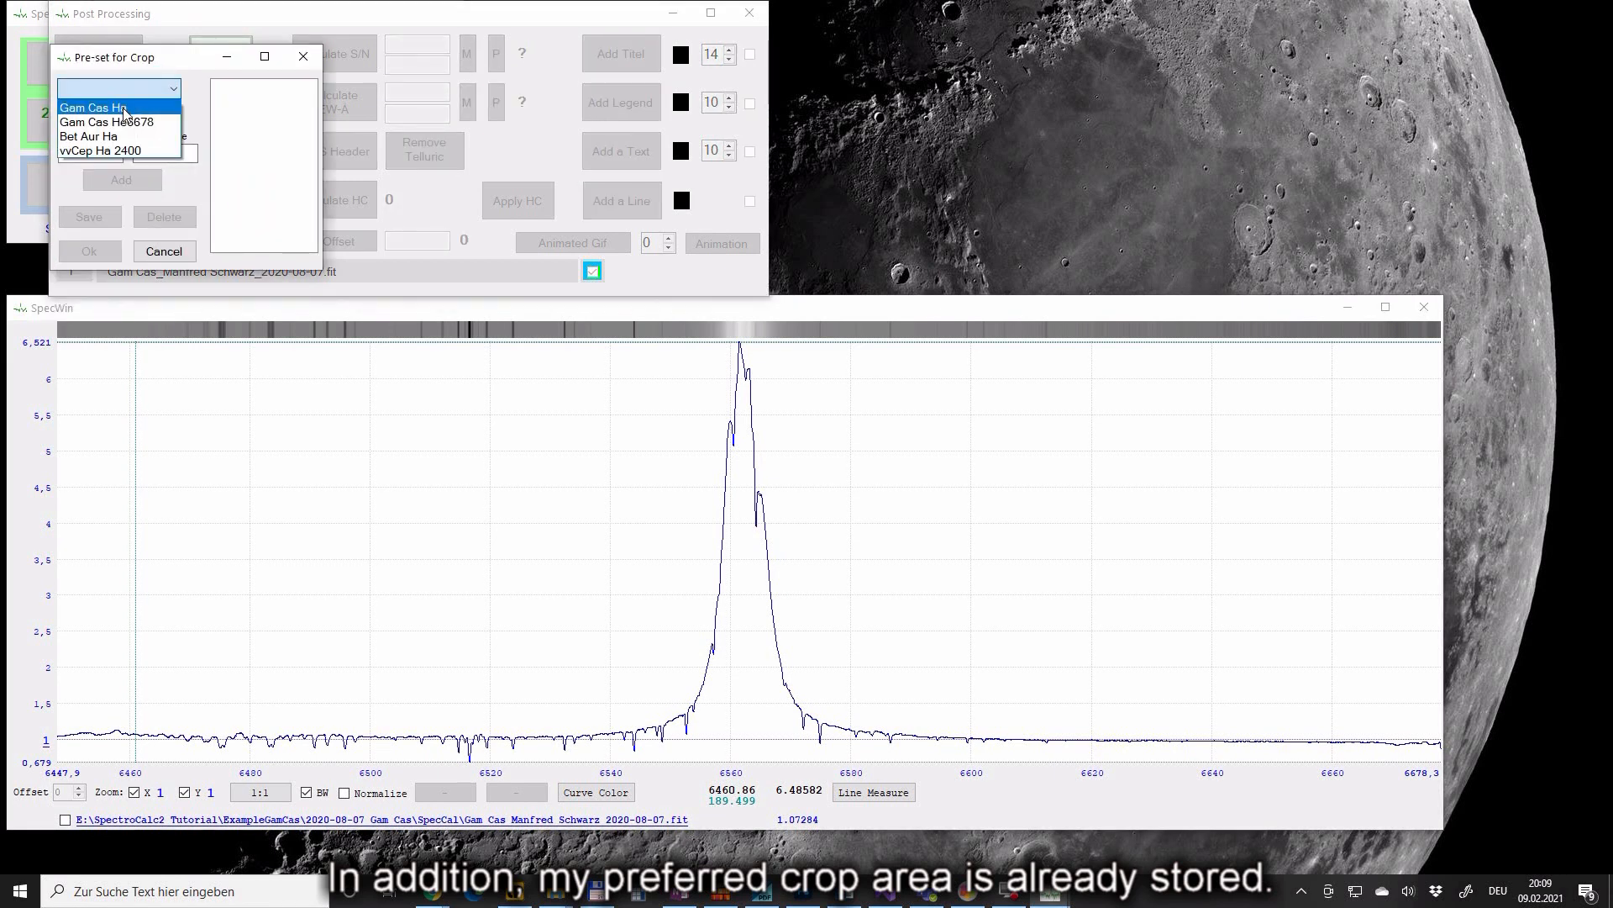
pyautogui.click(124, 107)
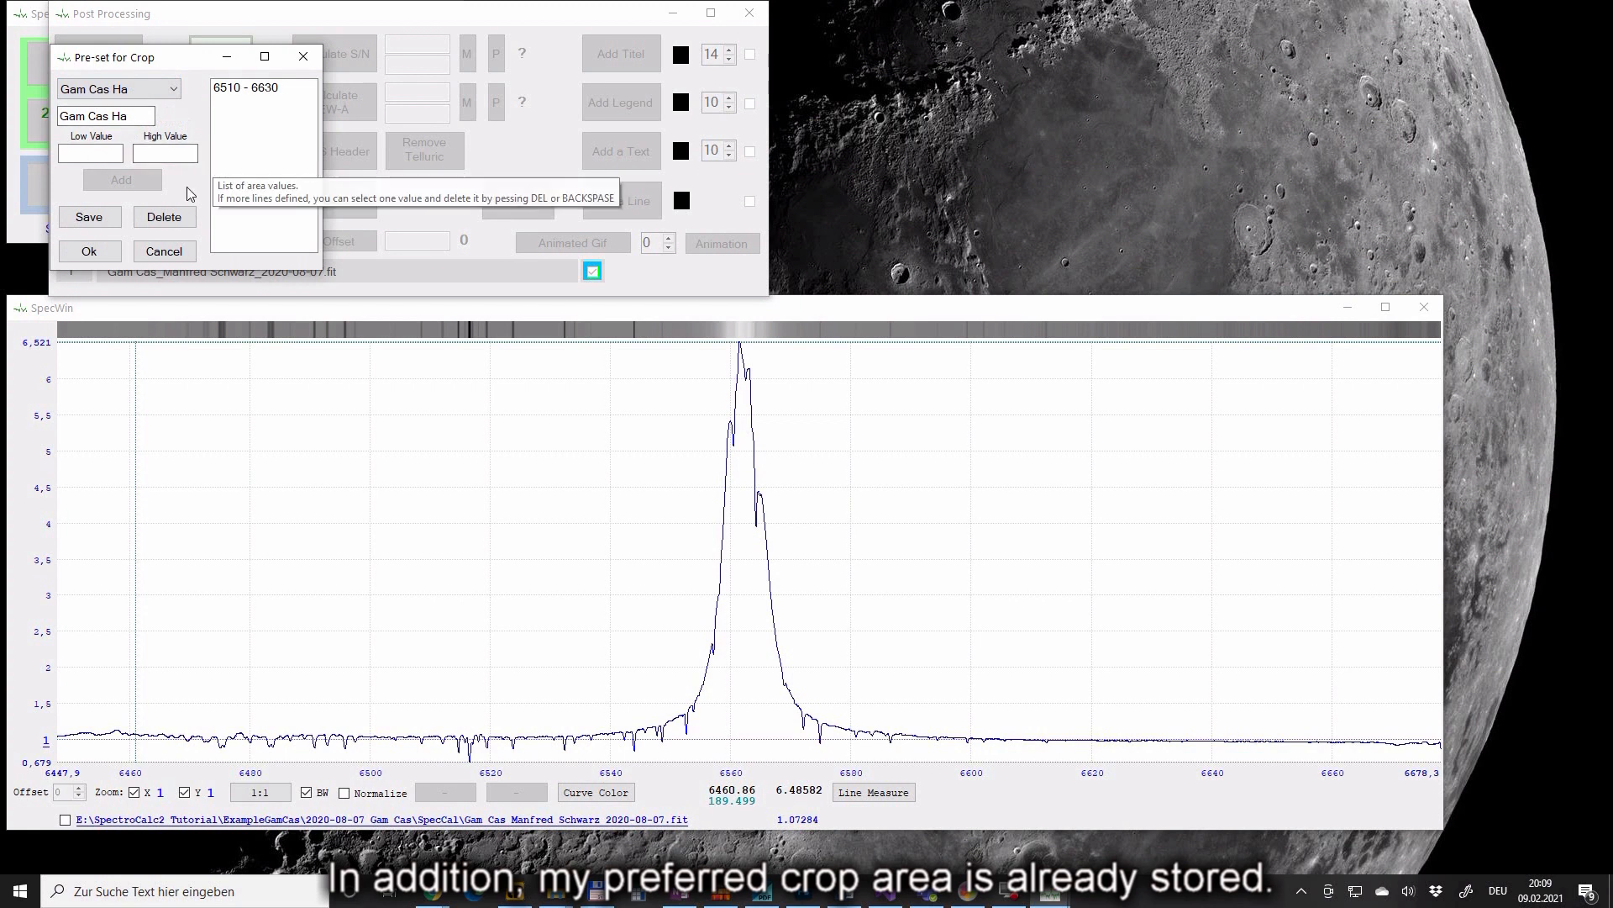
pyautogui.click(107, 250)
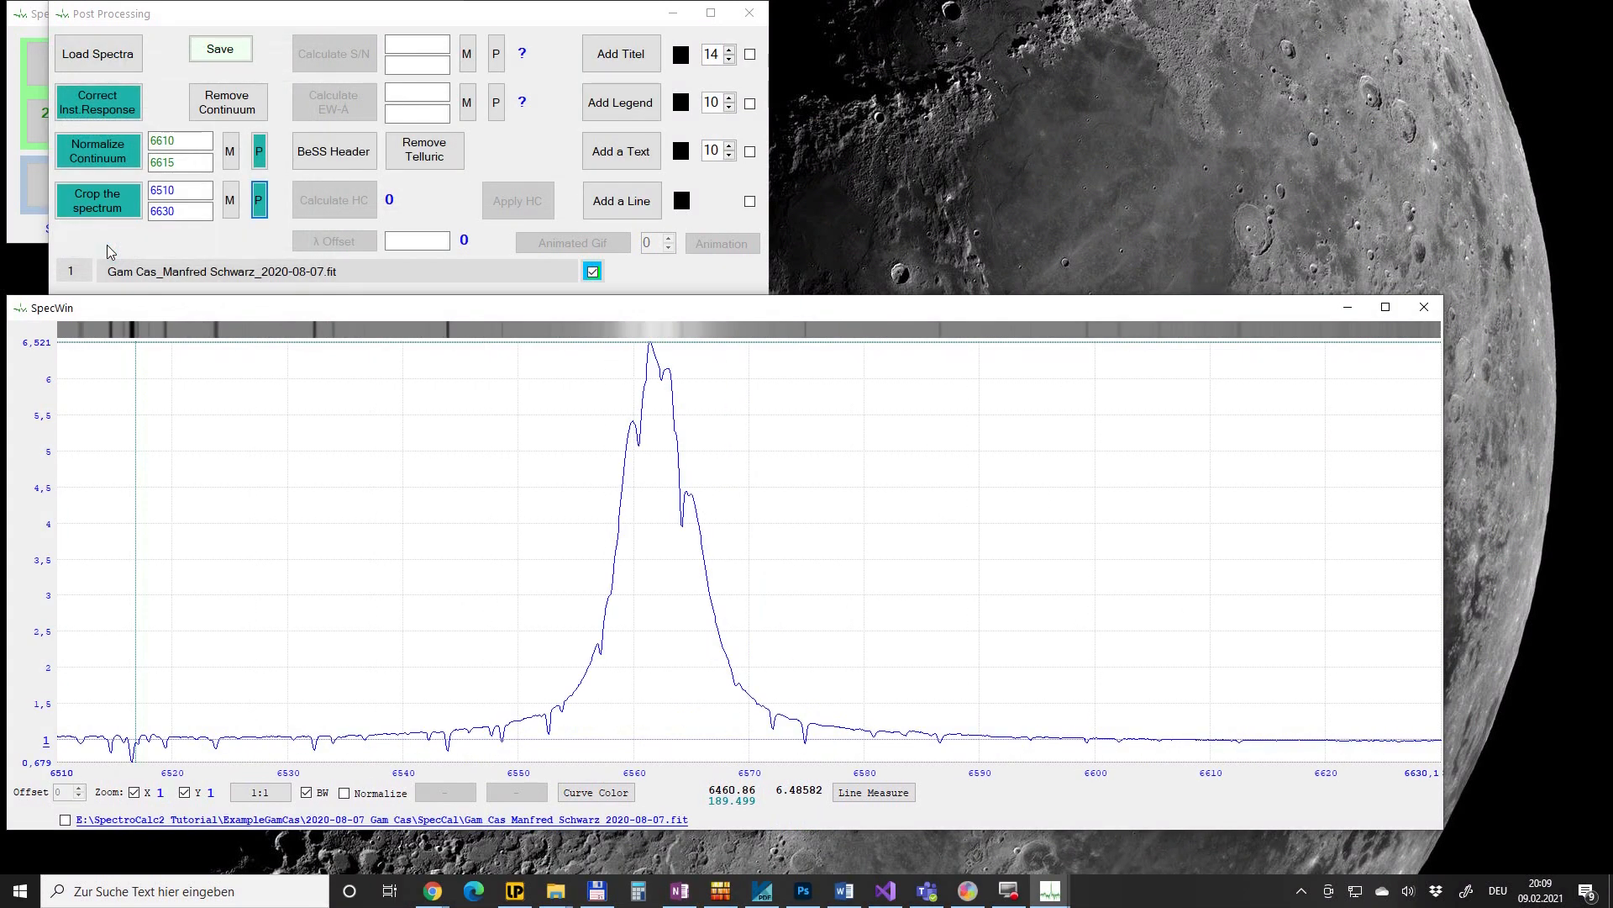
# - Calculate the signal-to-noise over 6605–6610 Å with the Gam Cas Ha preset, giving 260
pyautogui.click(497, 55)
pyautogui.click(174, 88)
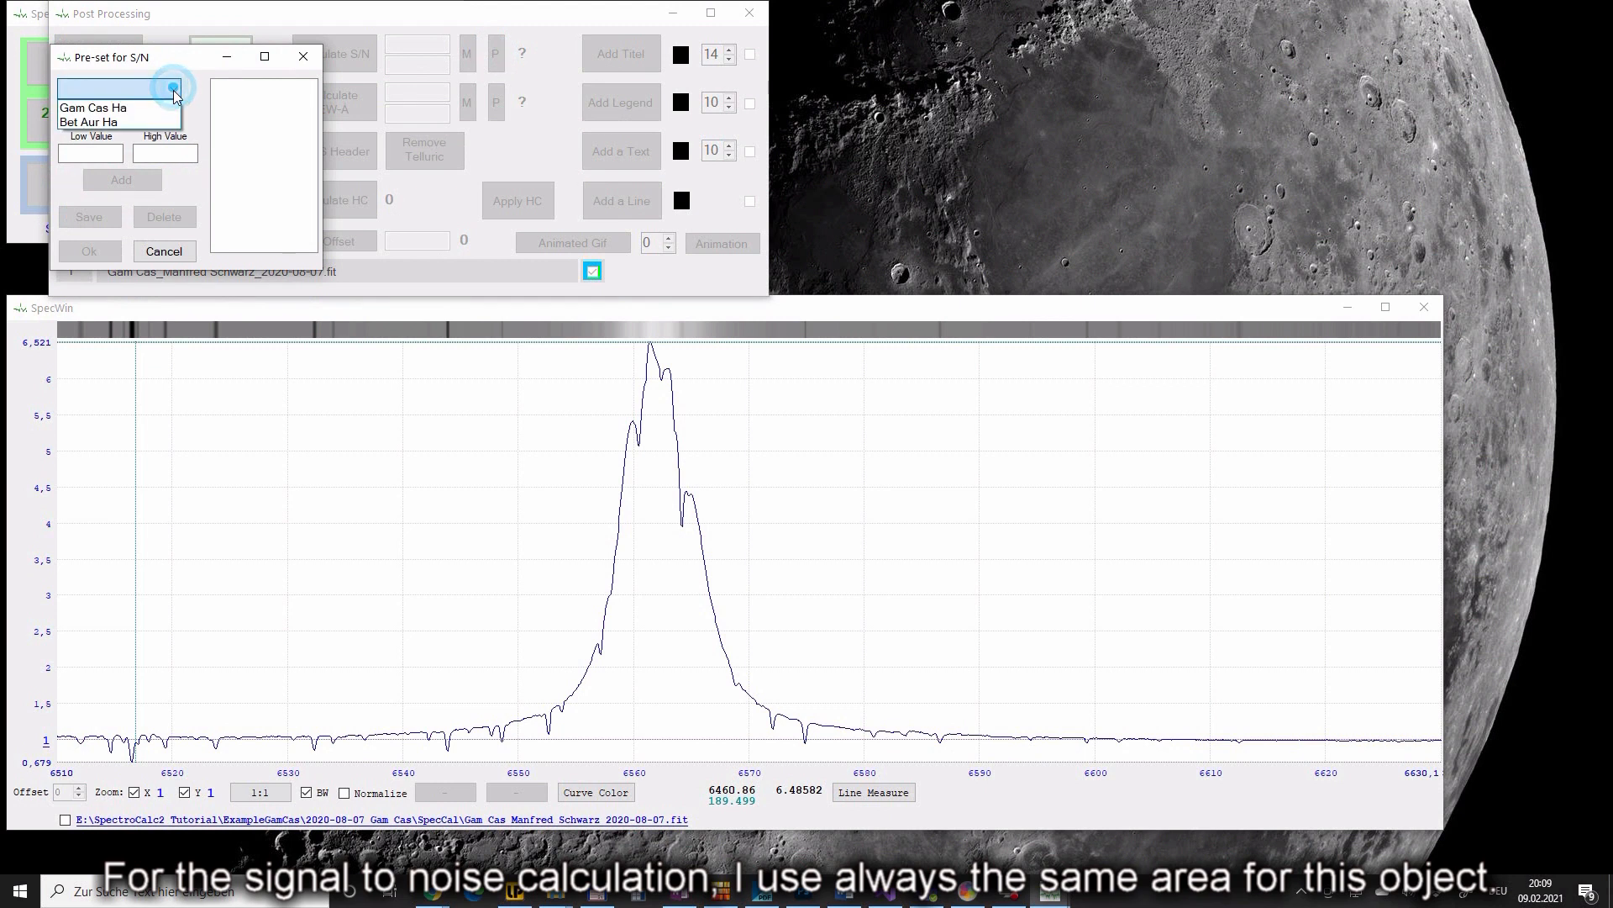
pyautogui.click(114, 104)
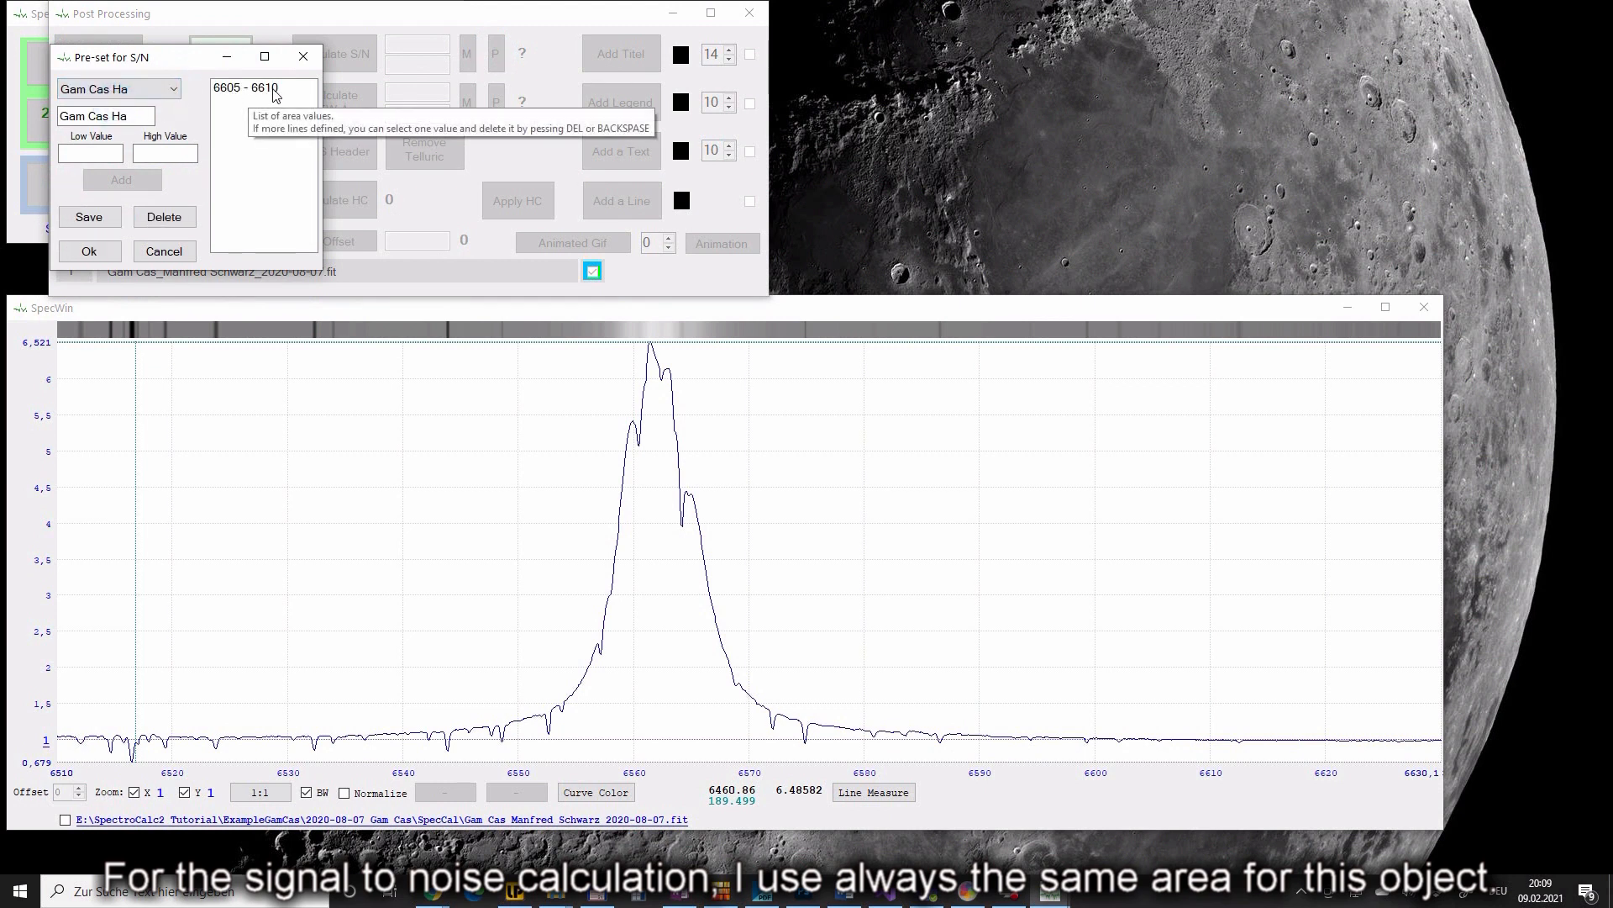
pyautogui.click(119, 257)
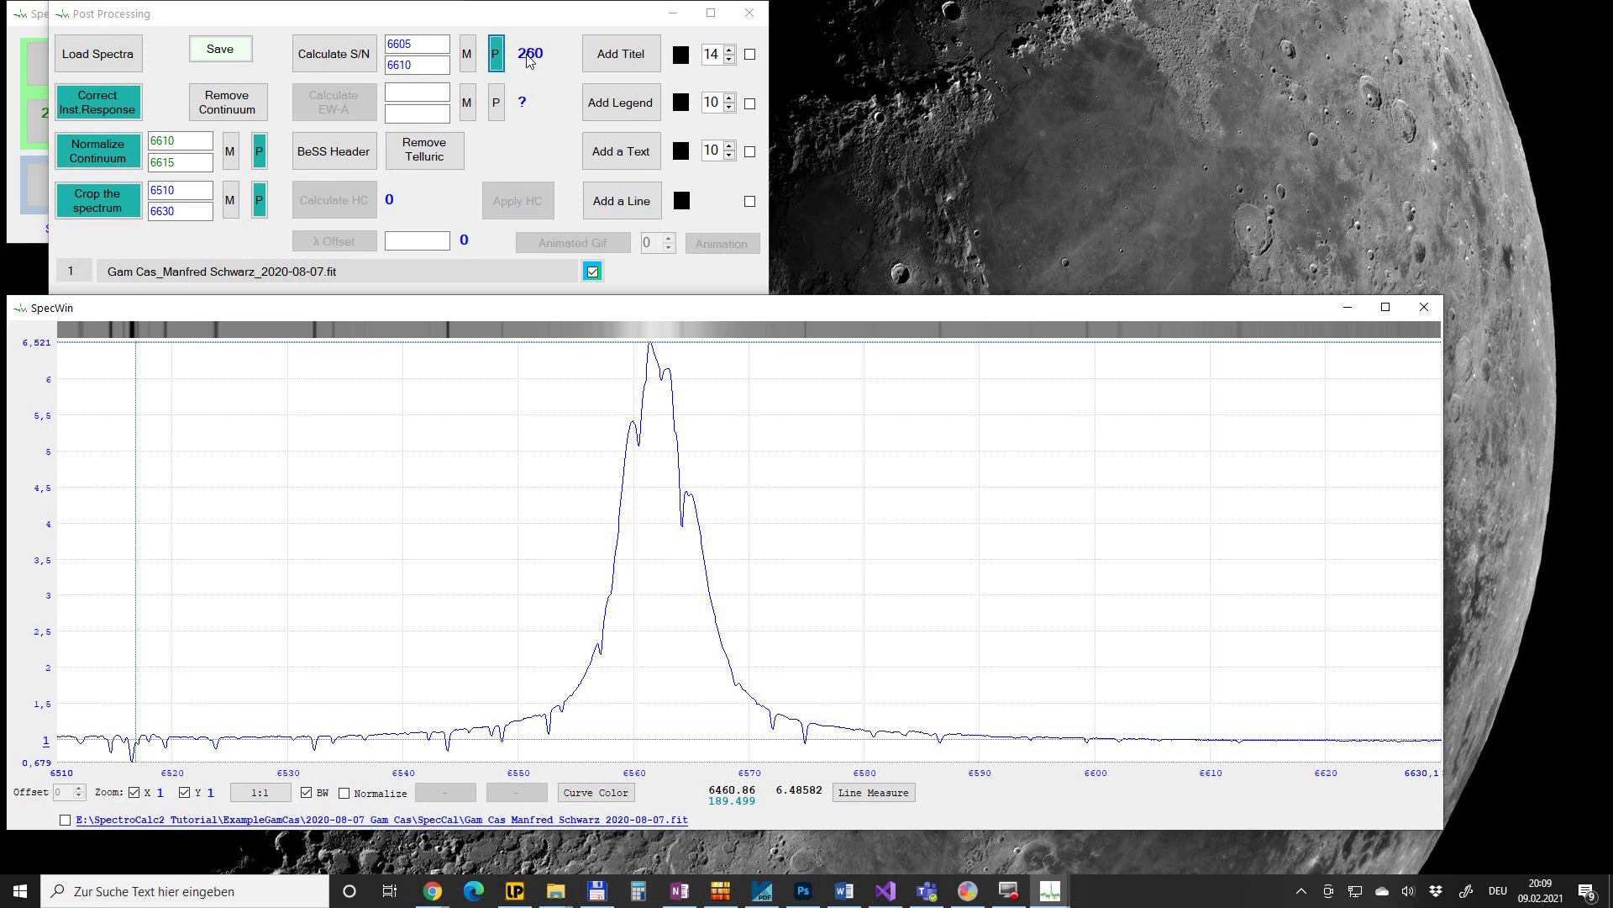
# - Compute the equivalent width over 6525–6610 Å with the Gam Cas Ha preset: -48.6 Å
pyautogui.click(496, 102)
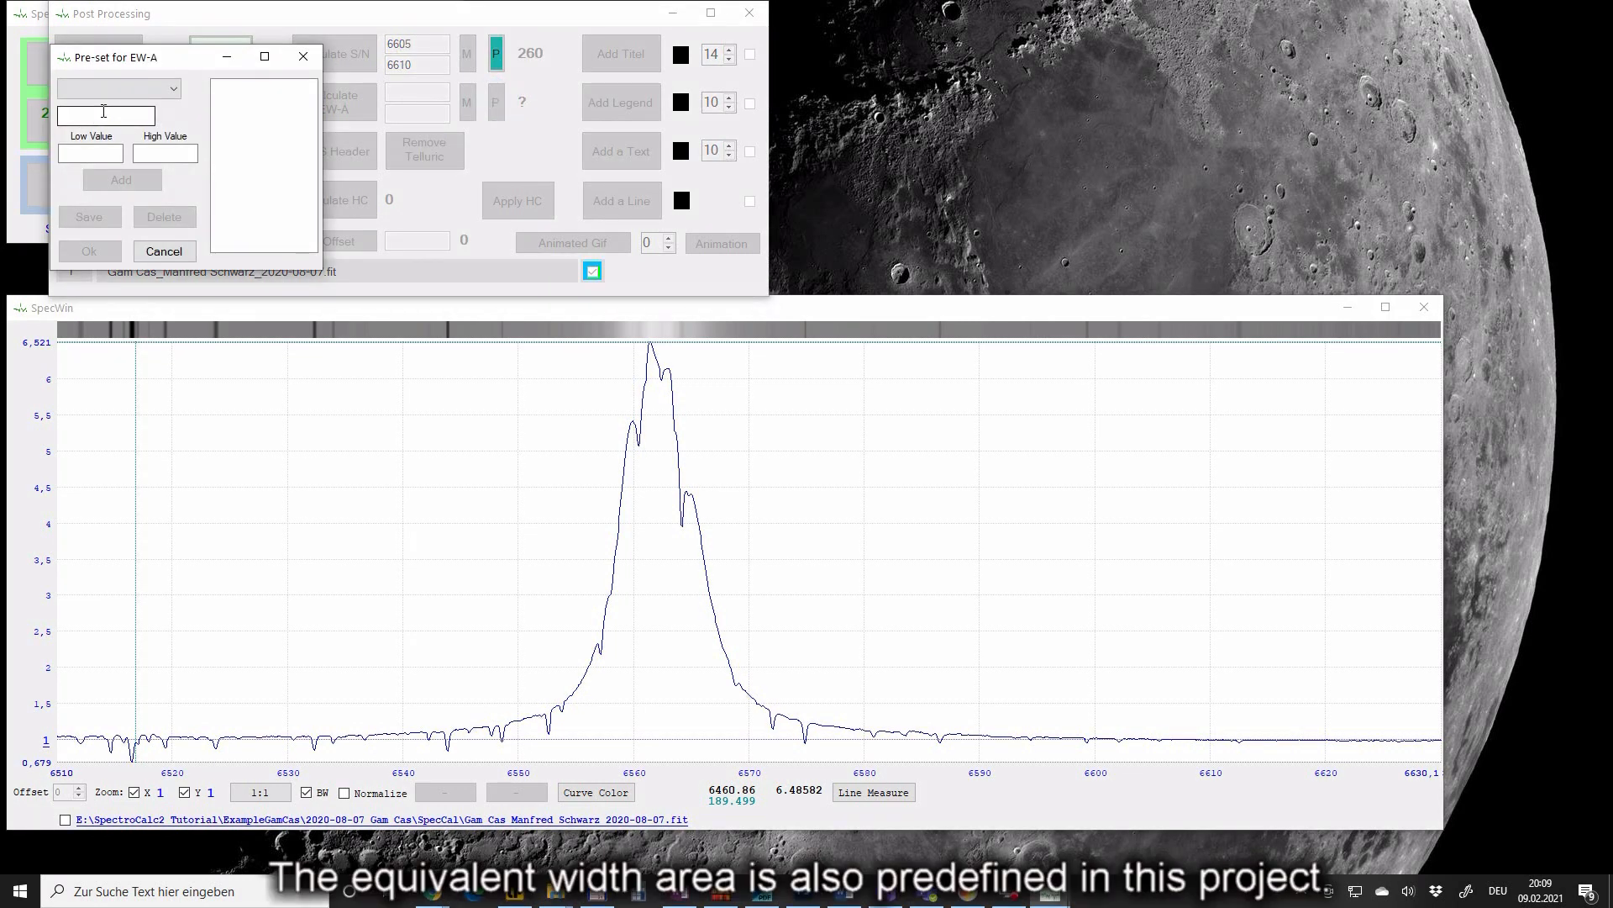
pyautogui.click(151, 92)
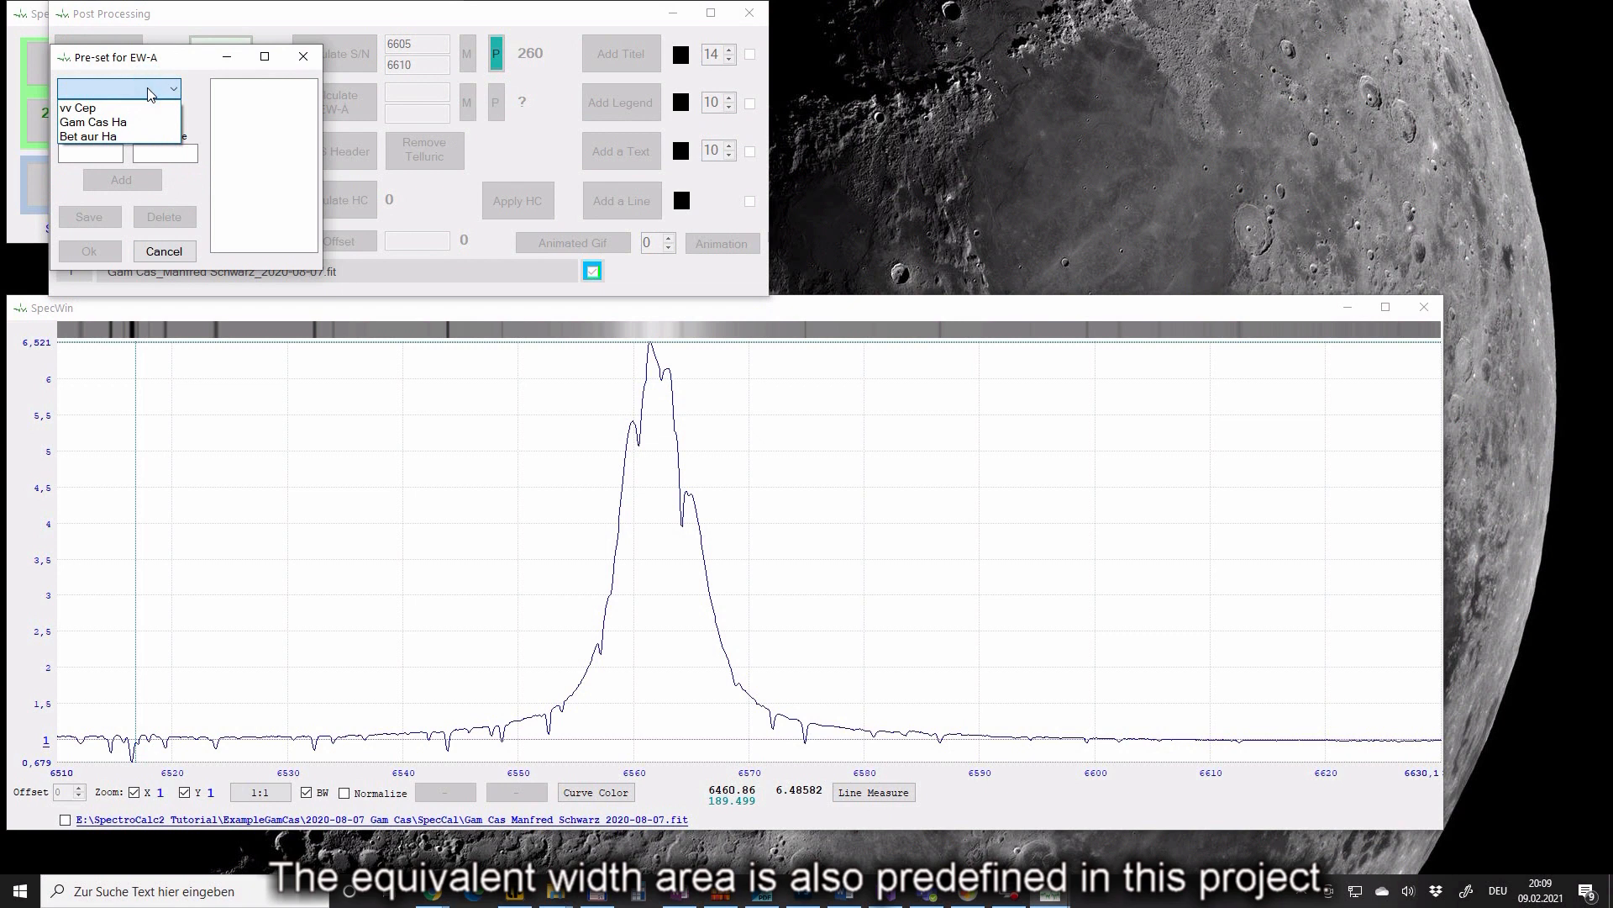
pyautogui.click(115, 124)
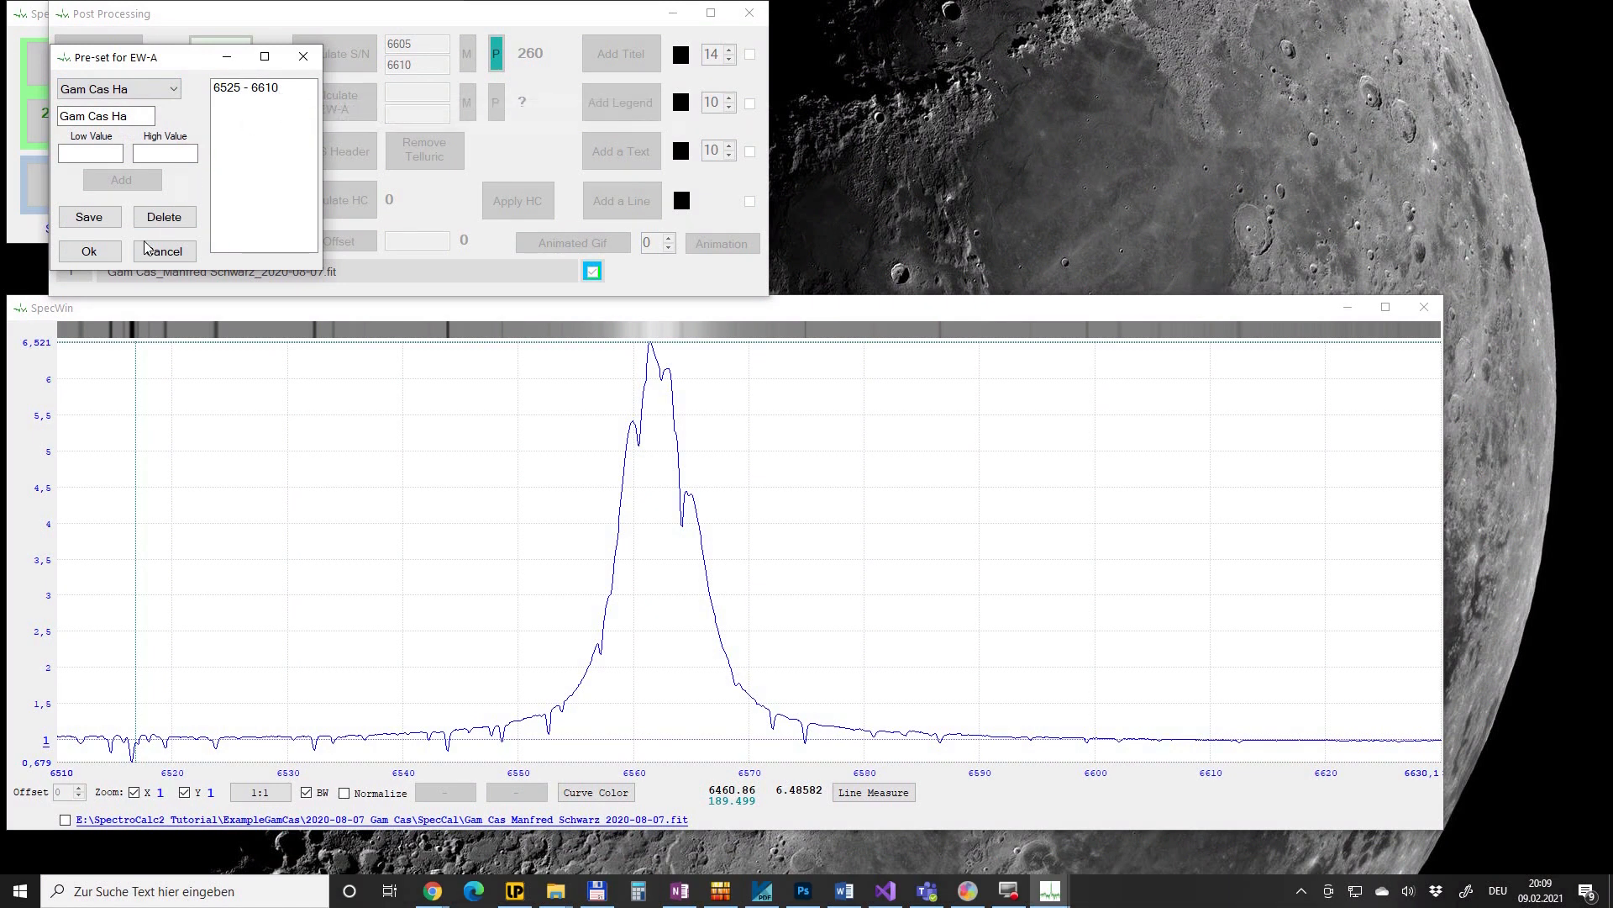
pyautogui.click(116, 253)
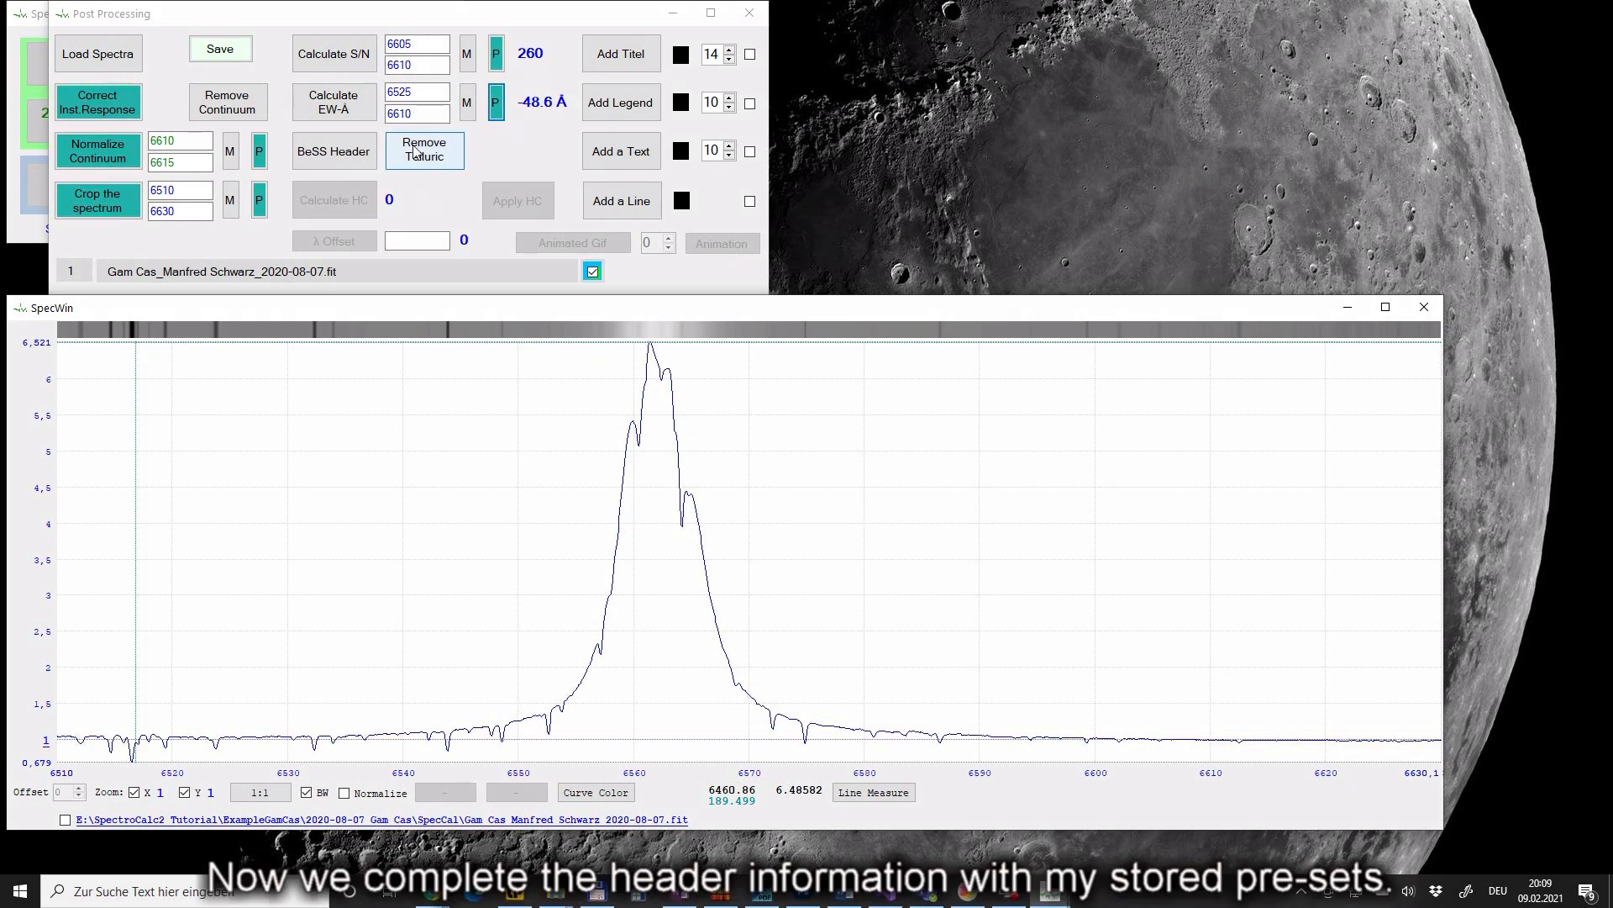
# - Fill the BeSS header from the Gam Cas object, Wiesmath location and C11 Lhires24 8300 instrument presets
pyautogui.click(358, 148)
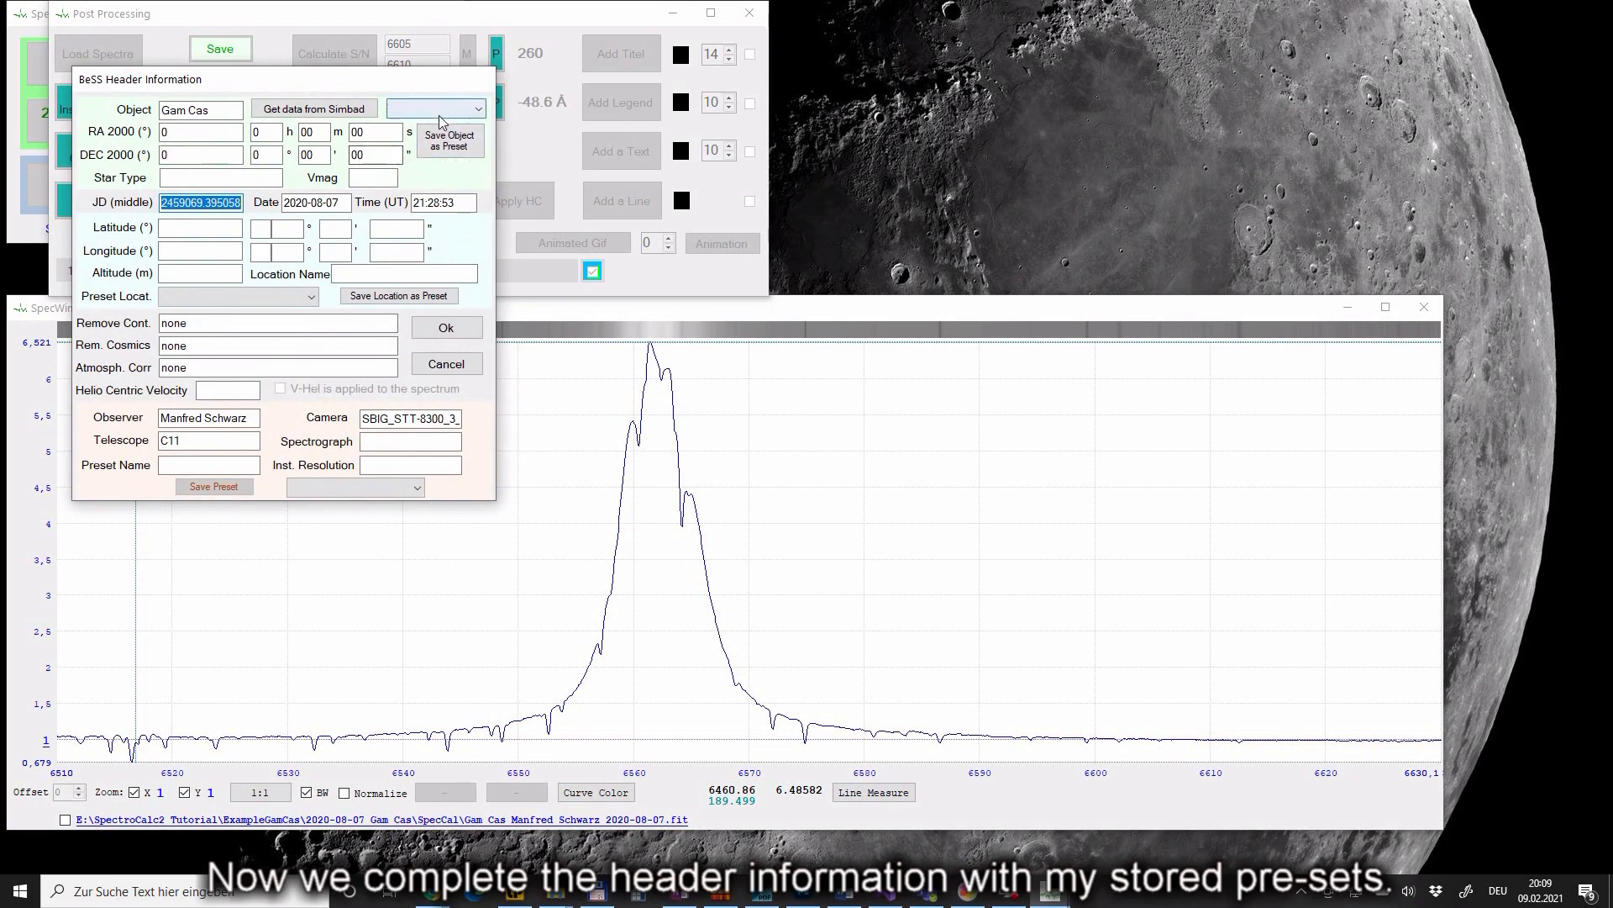
pyautogui.click(435, 109)
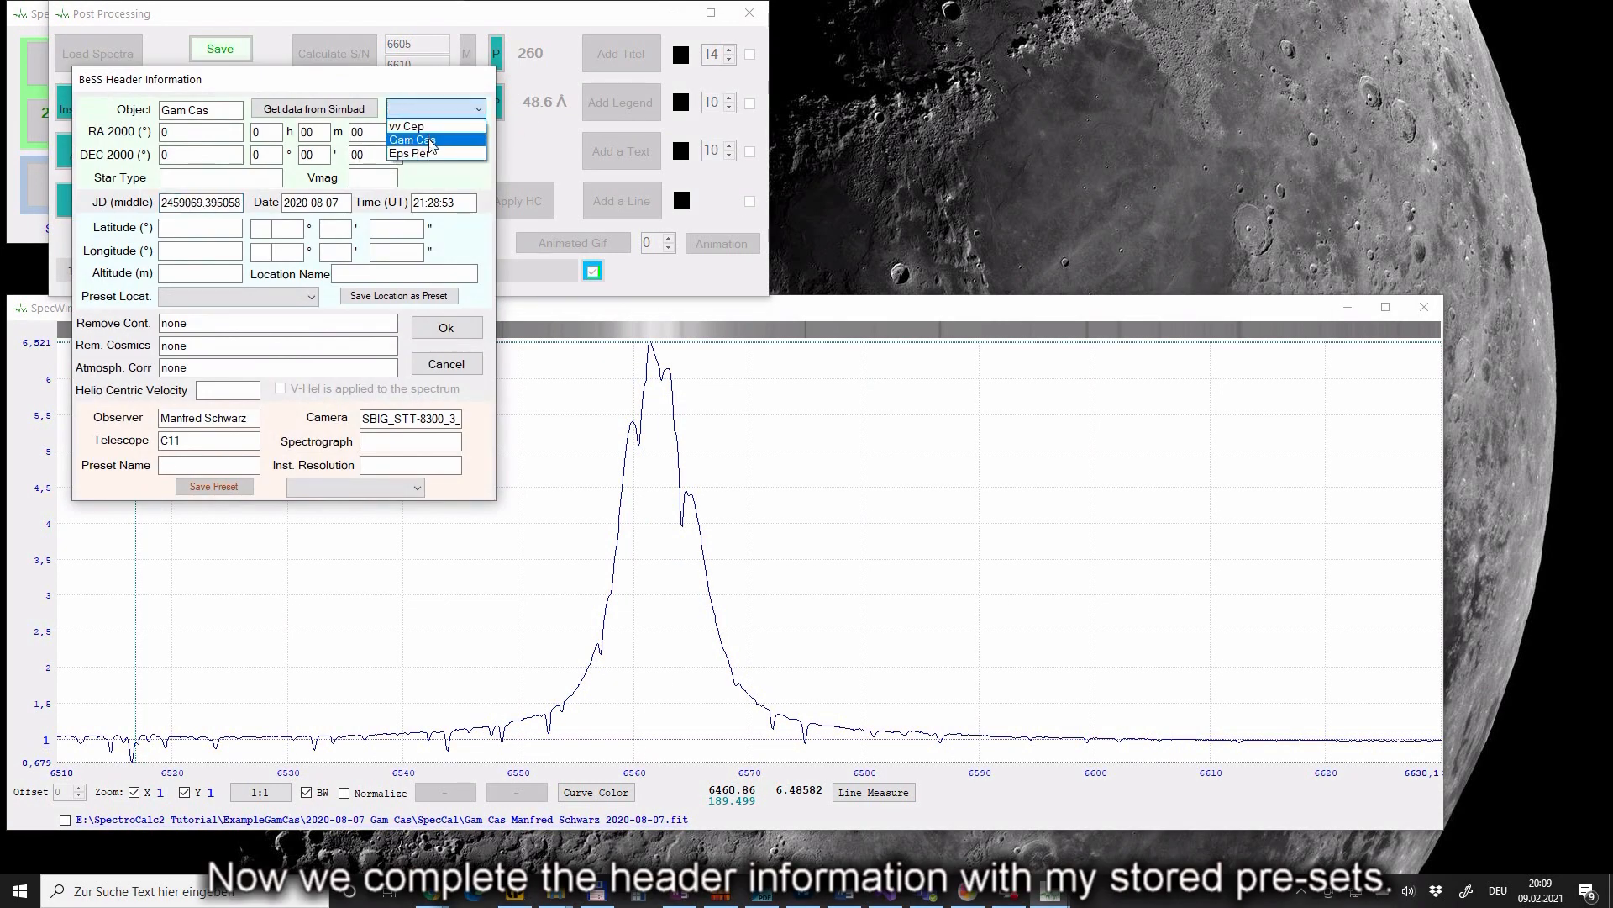
pyautogui.click(413, 139)
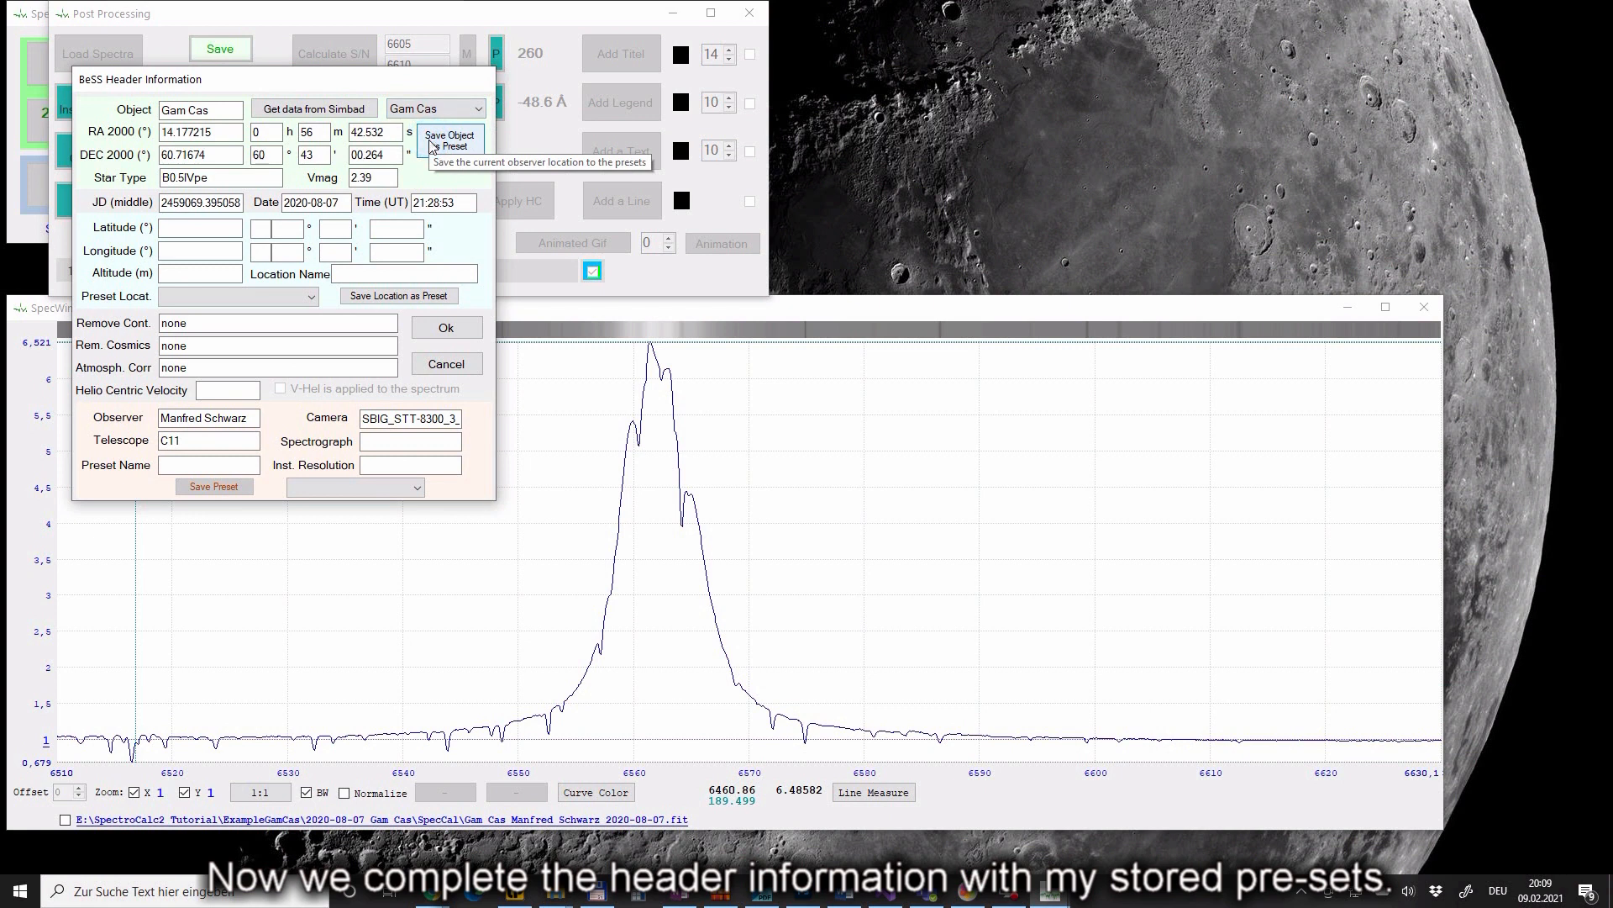
pyautogui.click(309, 297)
pyautogui.click(279, 314)
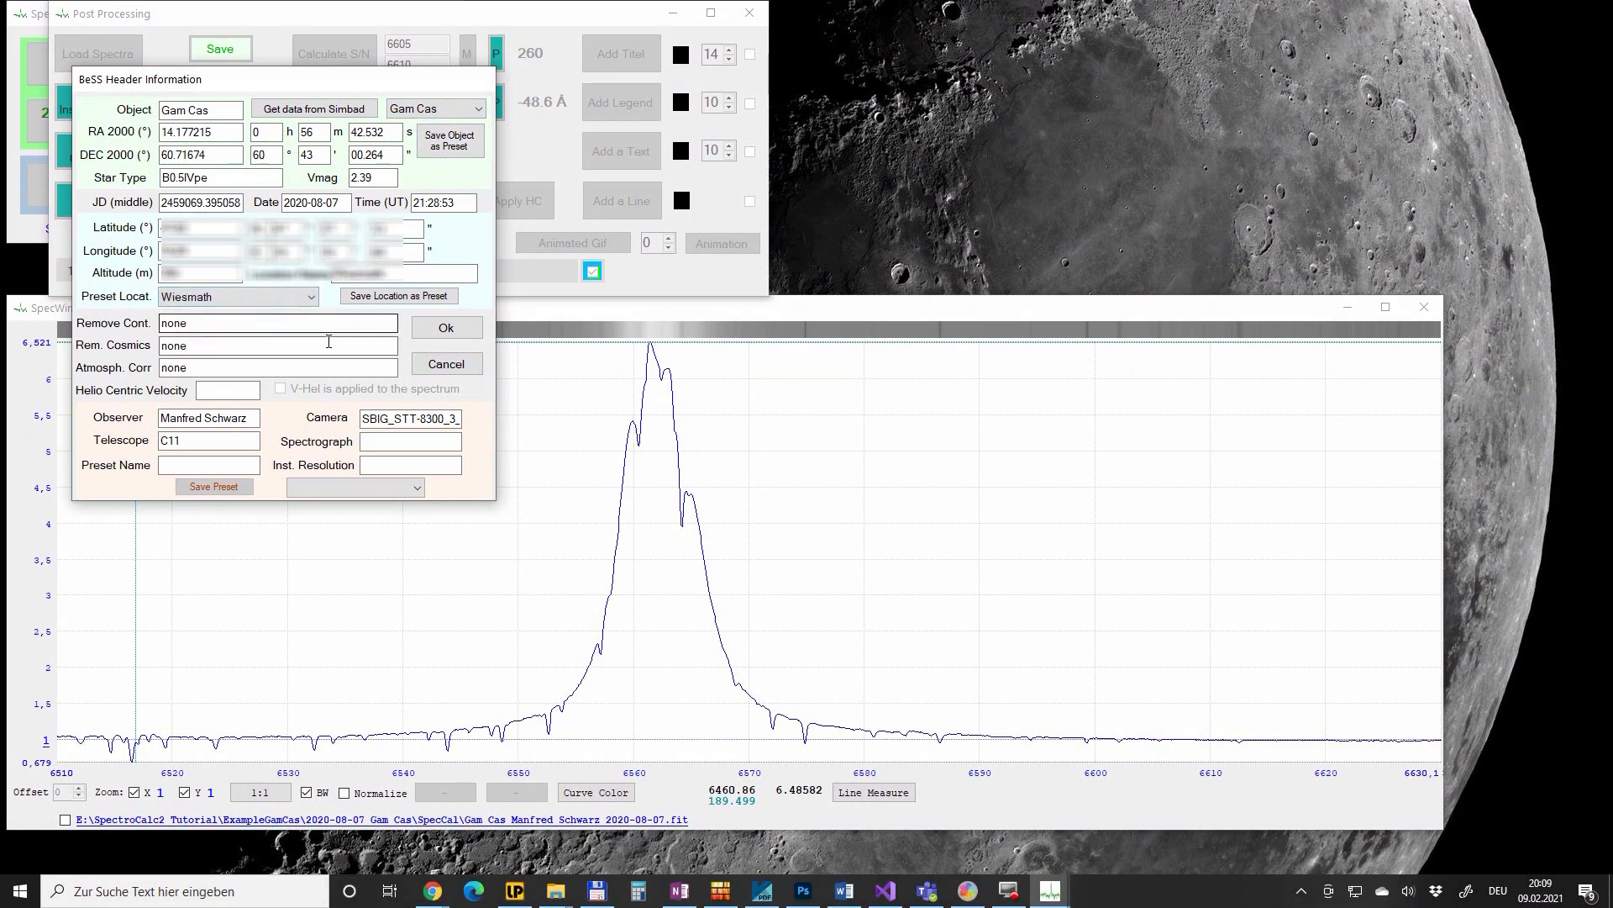
pyautogui.click(350, 486)
pyautogui.click(341, 503)
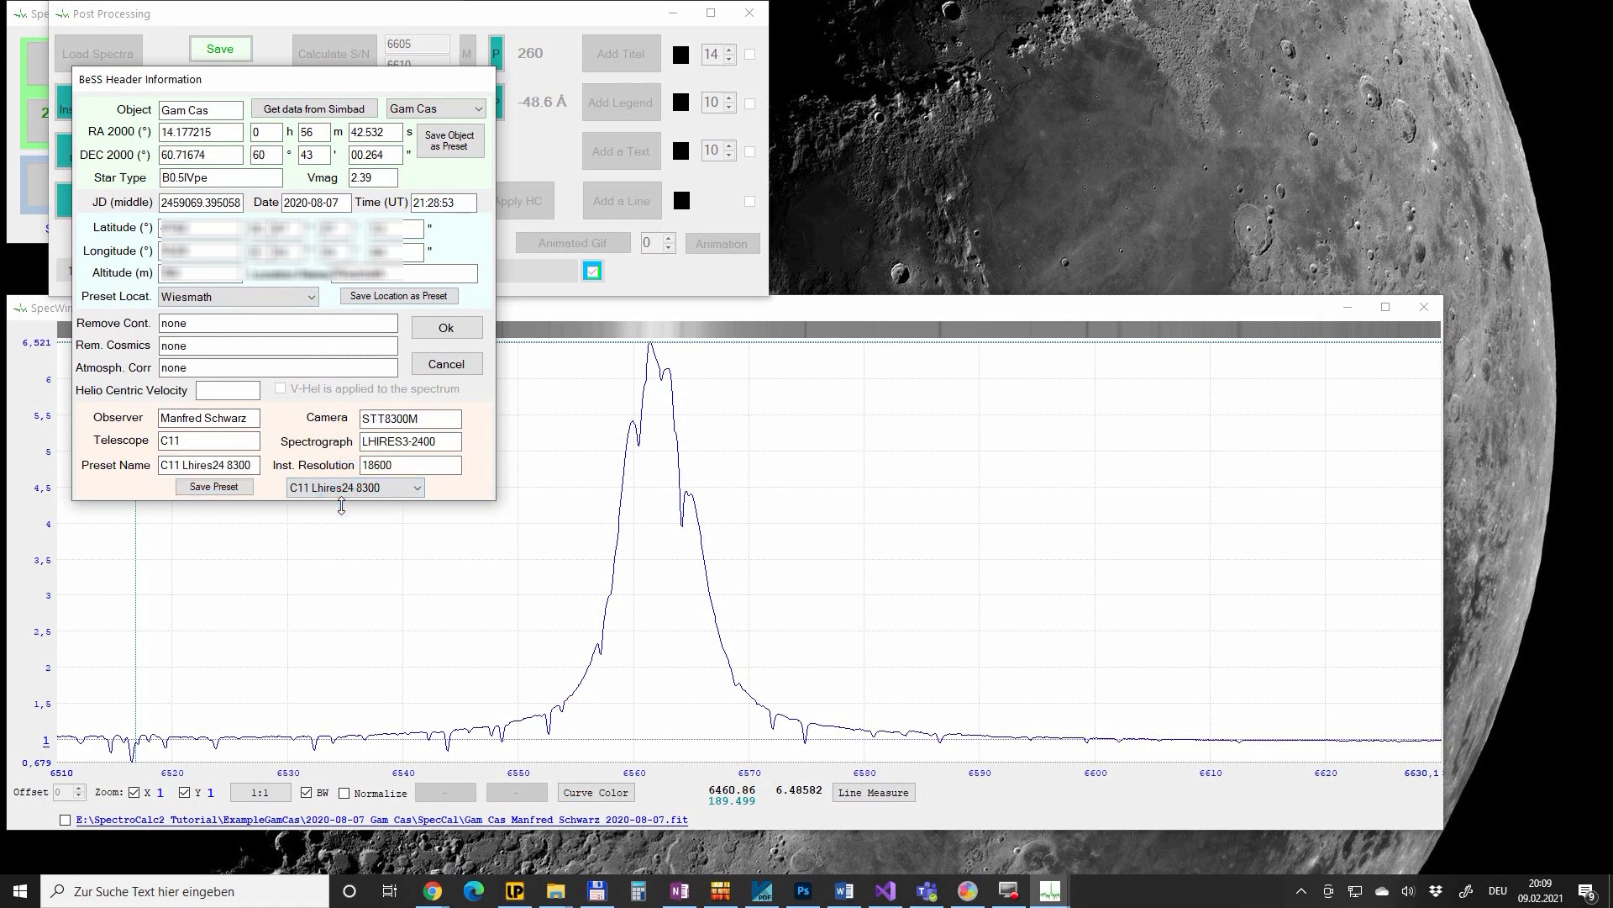
pyautogui.click(430, 333)
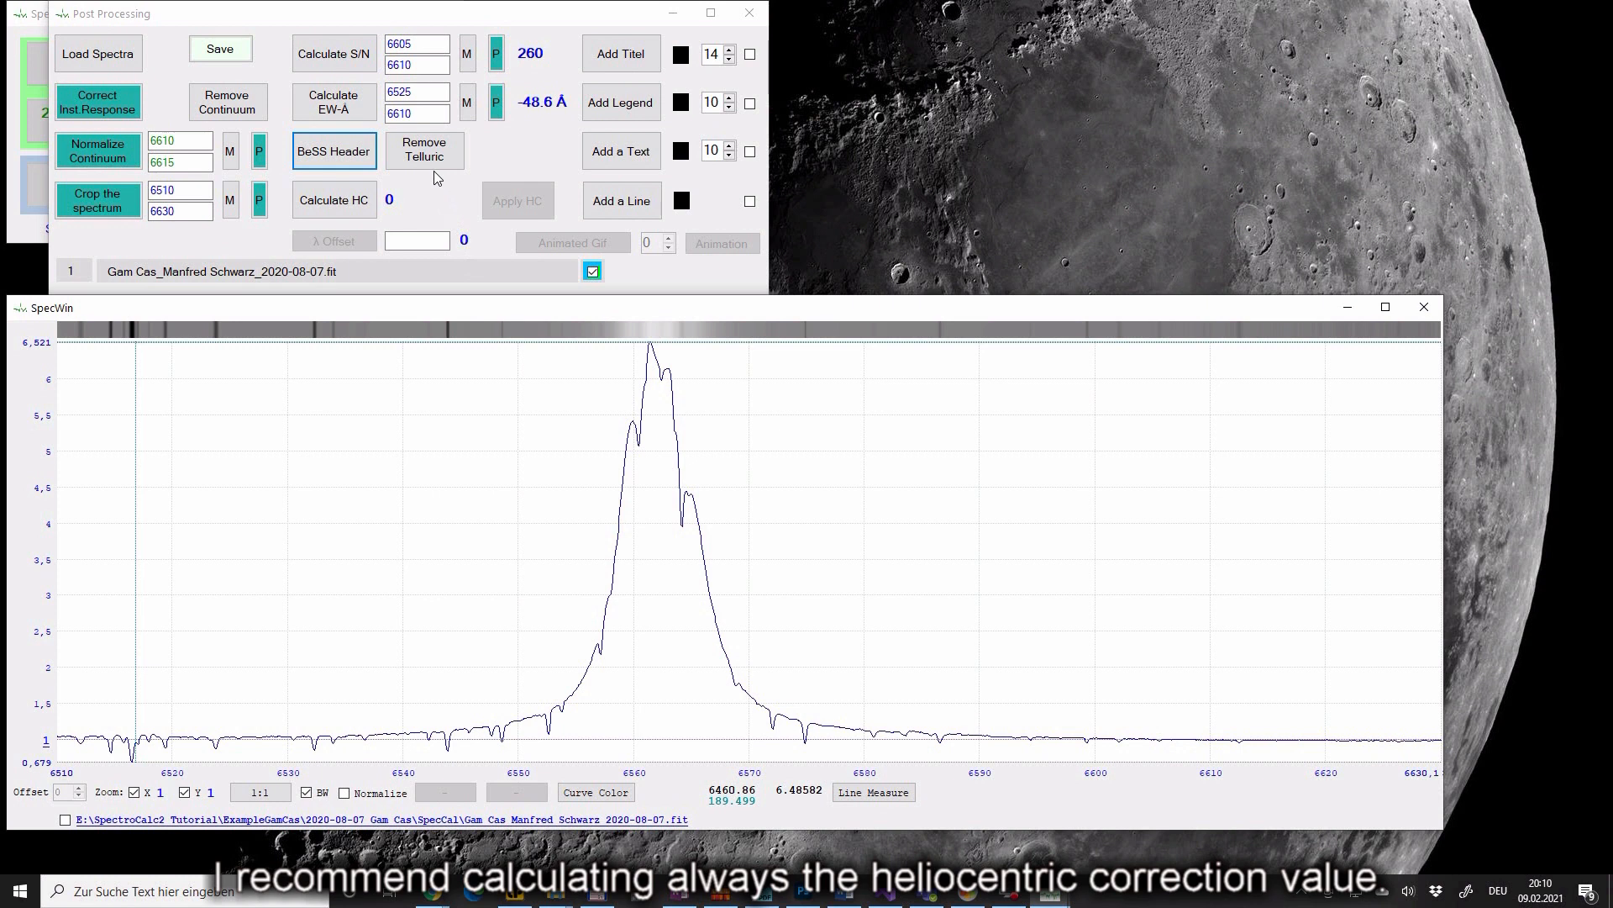
# - Calculate the heliocentric correction, which comes out at 19.471 km/s
pyautogui.click(365, 207)
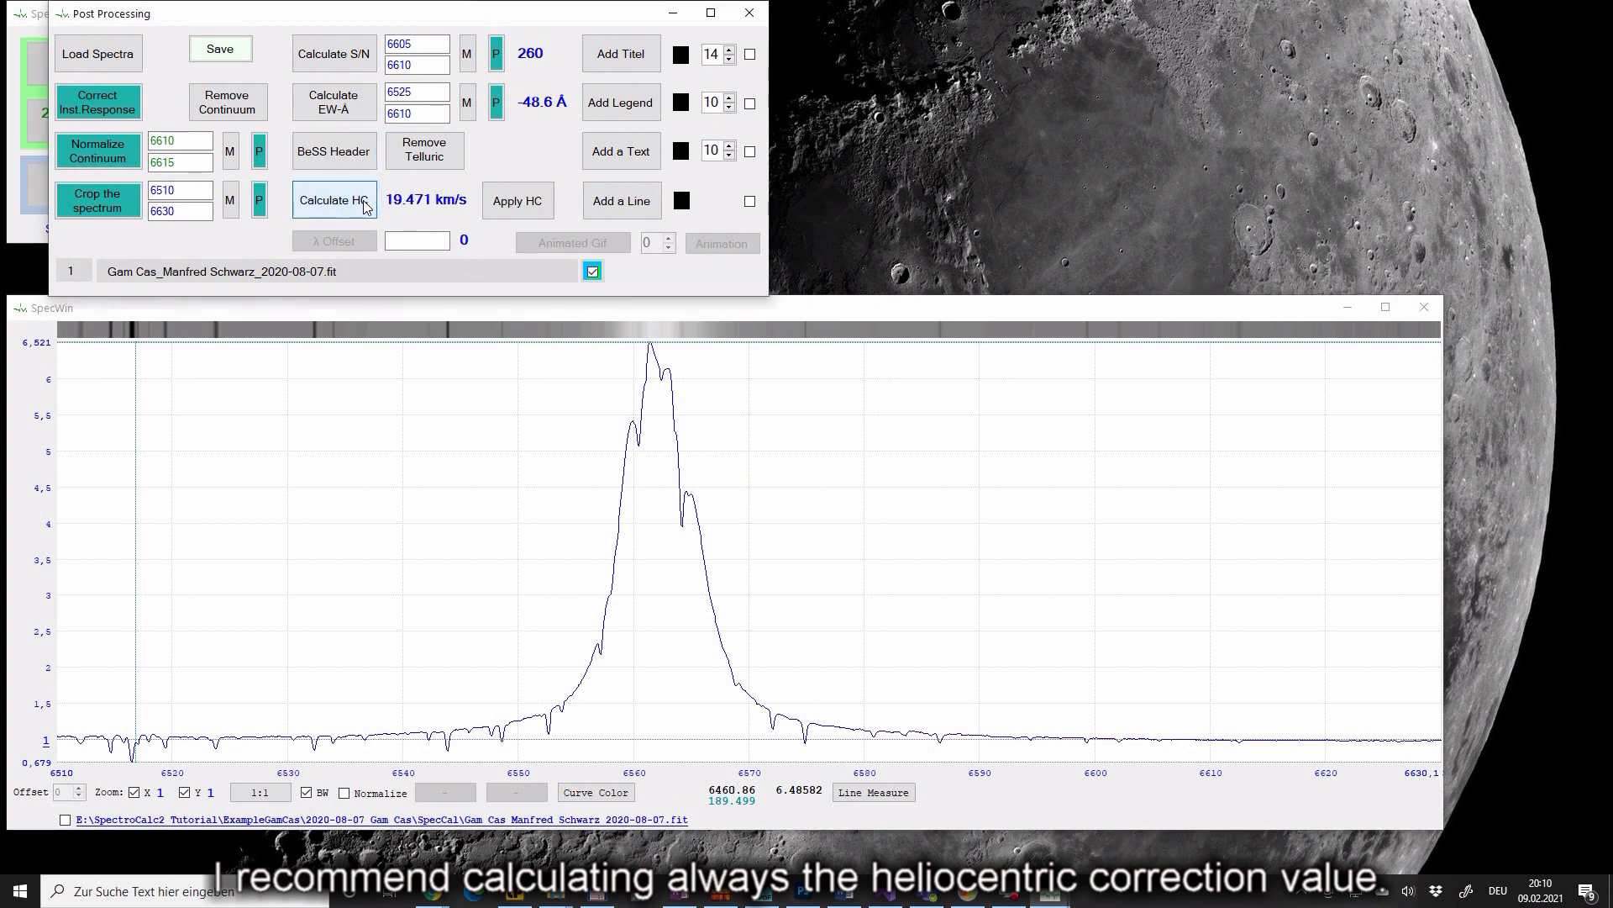
pyautogui.moveTo(413, 202)
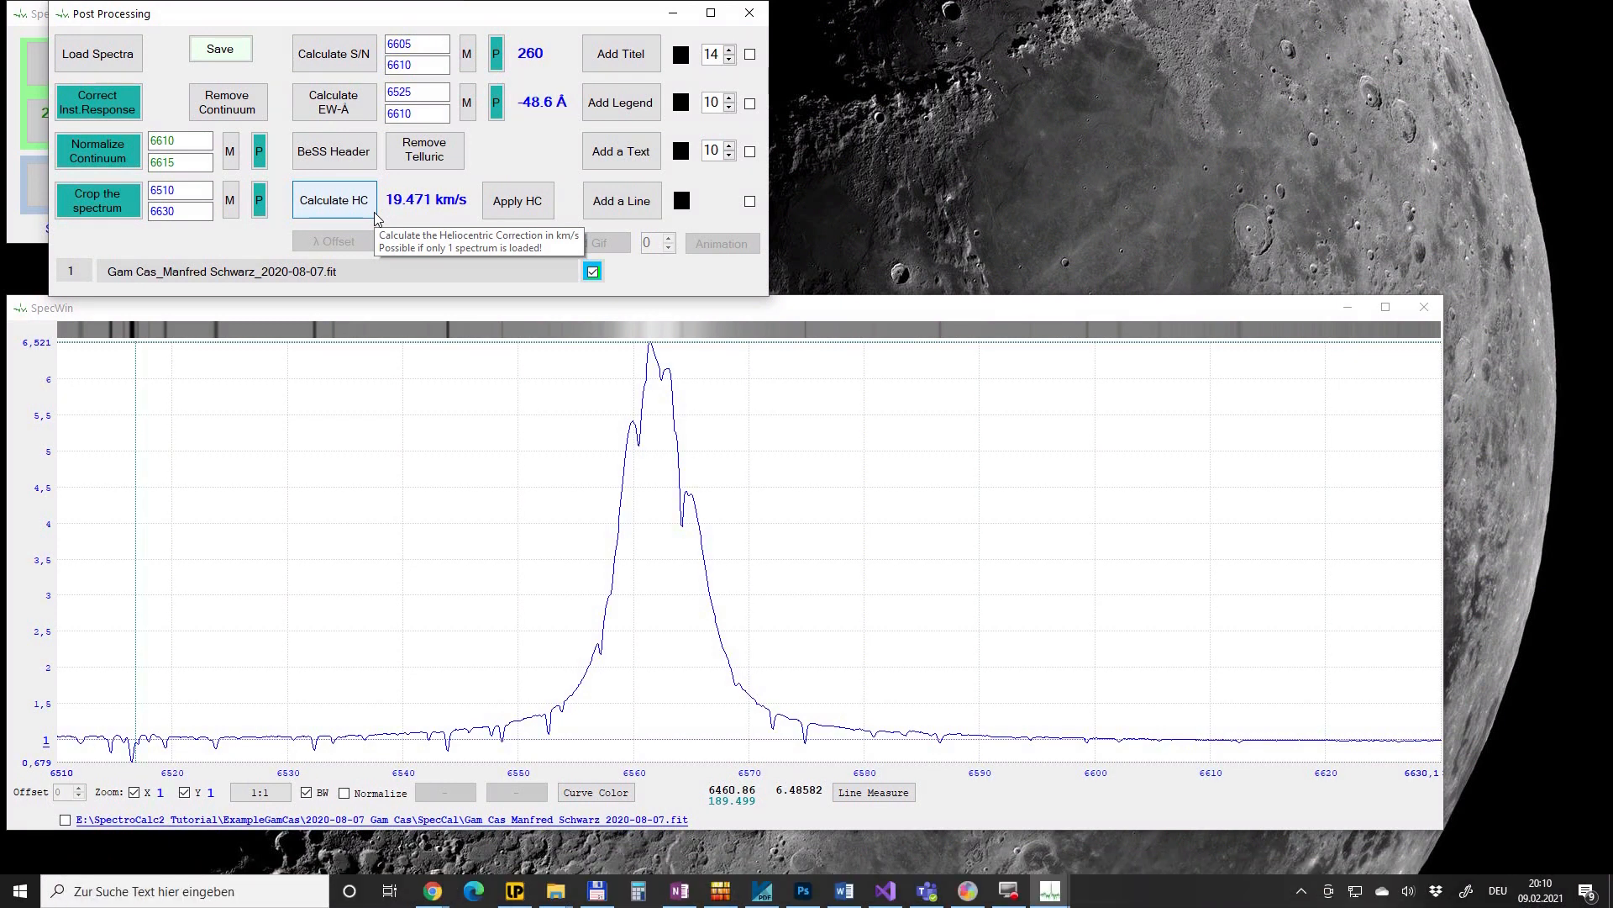
pyautogui.click(375, 212)
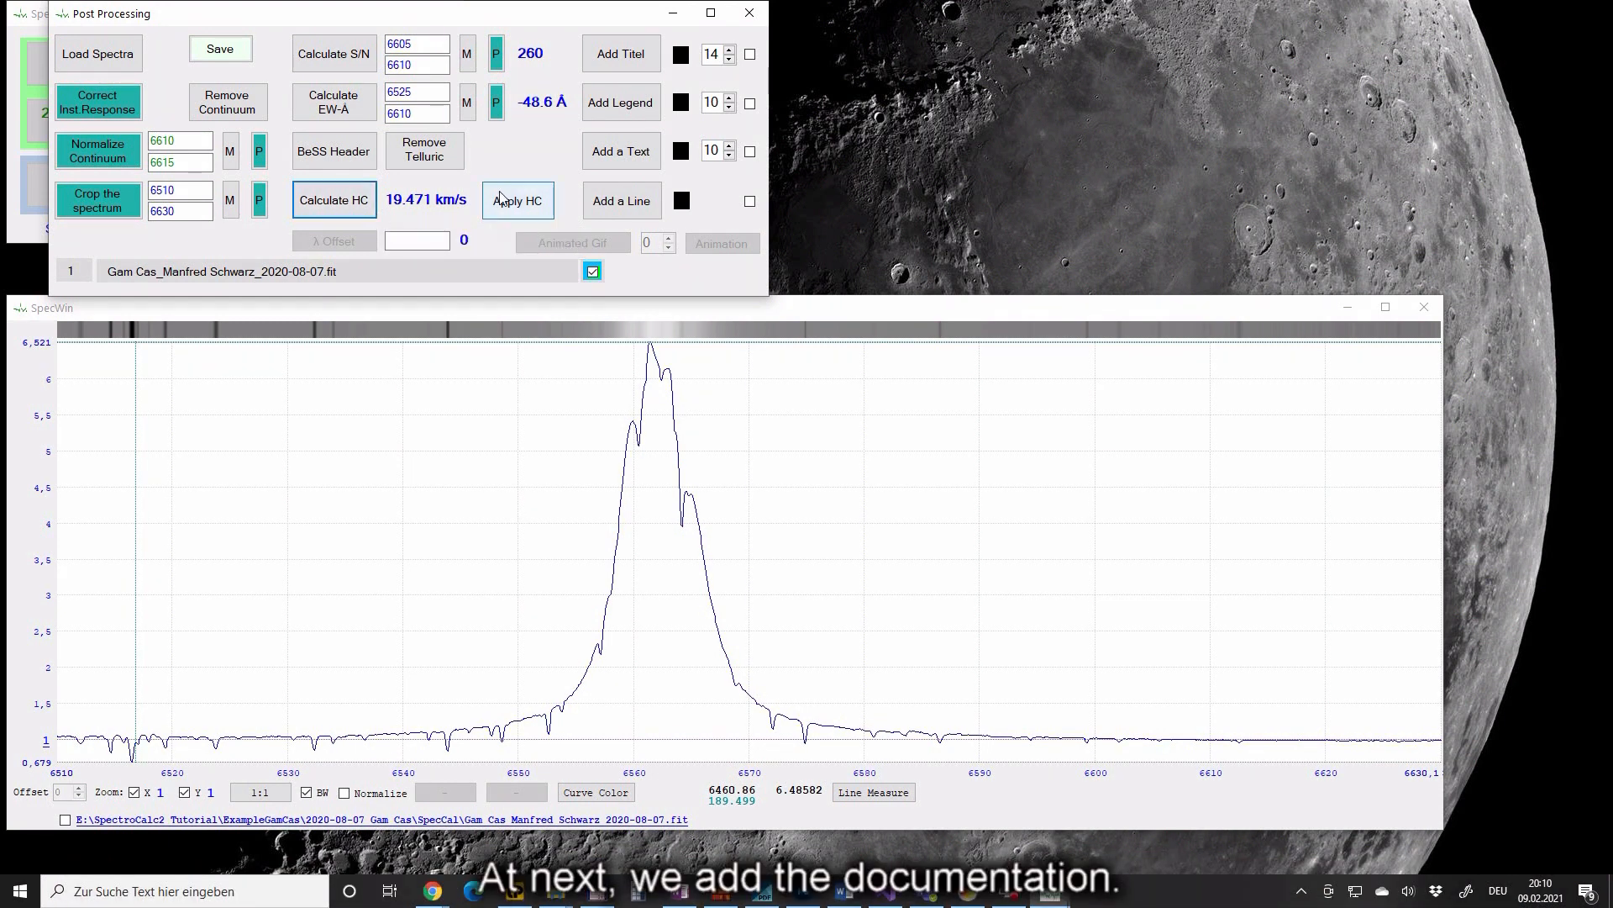
# - Add the automatic Gam Cas title and the processing-details legend to the plot
pyautogui.click(622, 61)
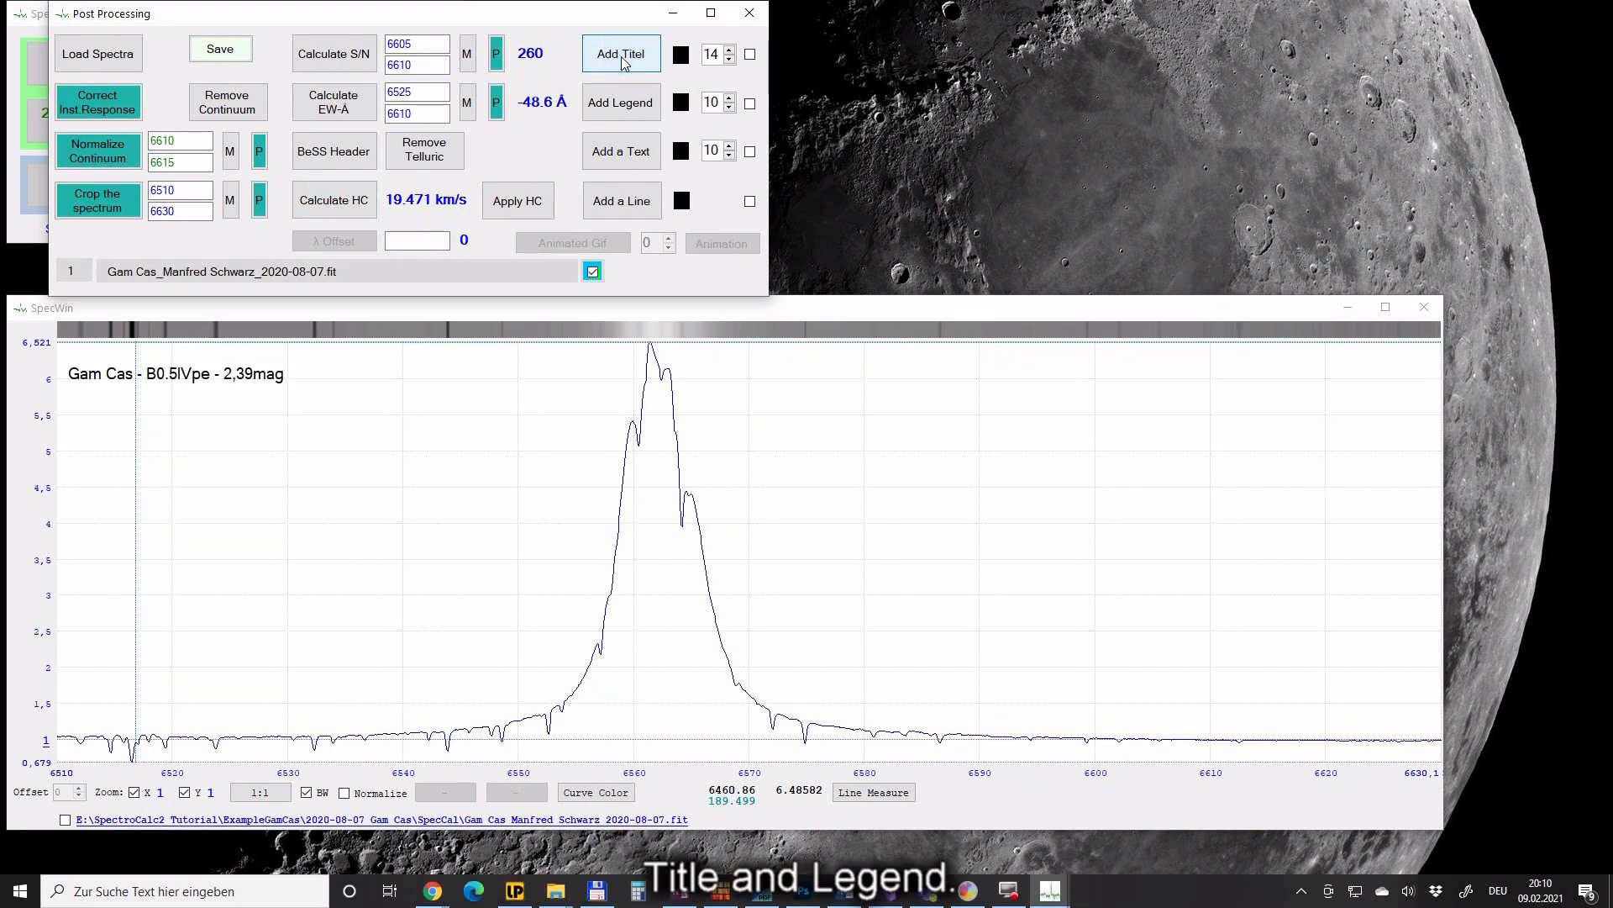
pyautogui.click(621, 109)
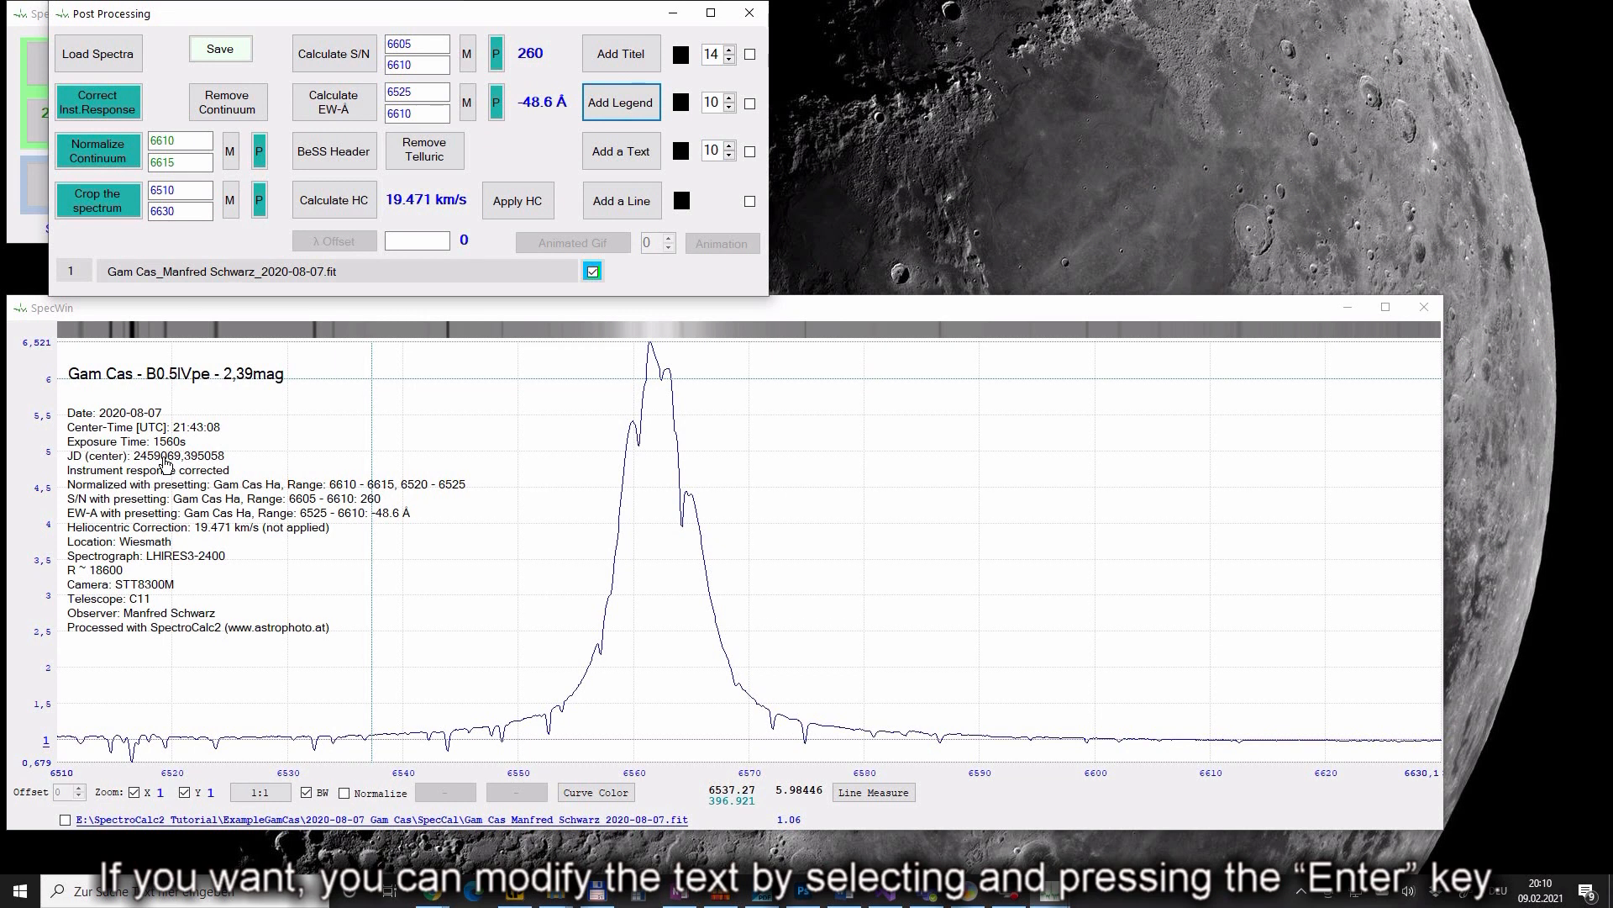
pyautogui.click(367, 372)
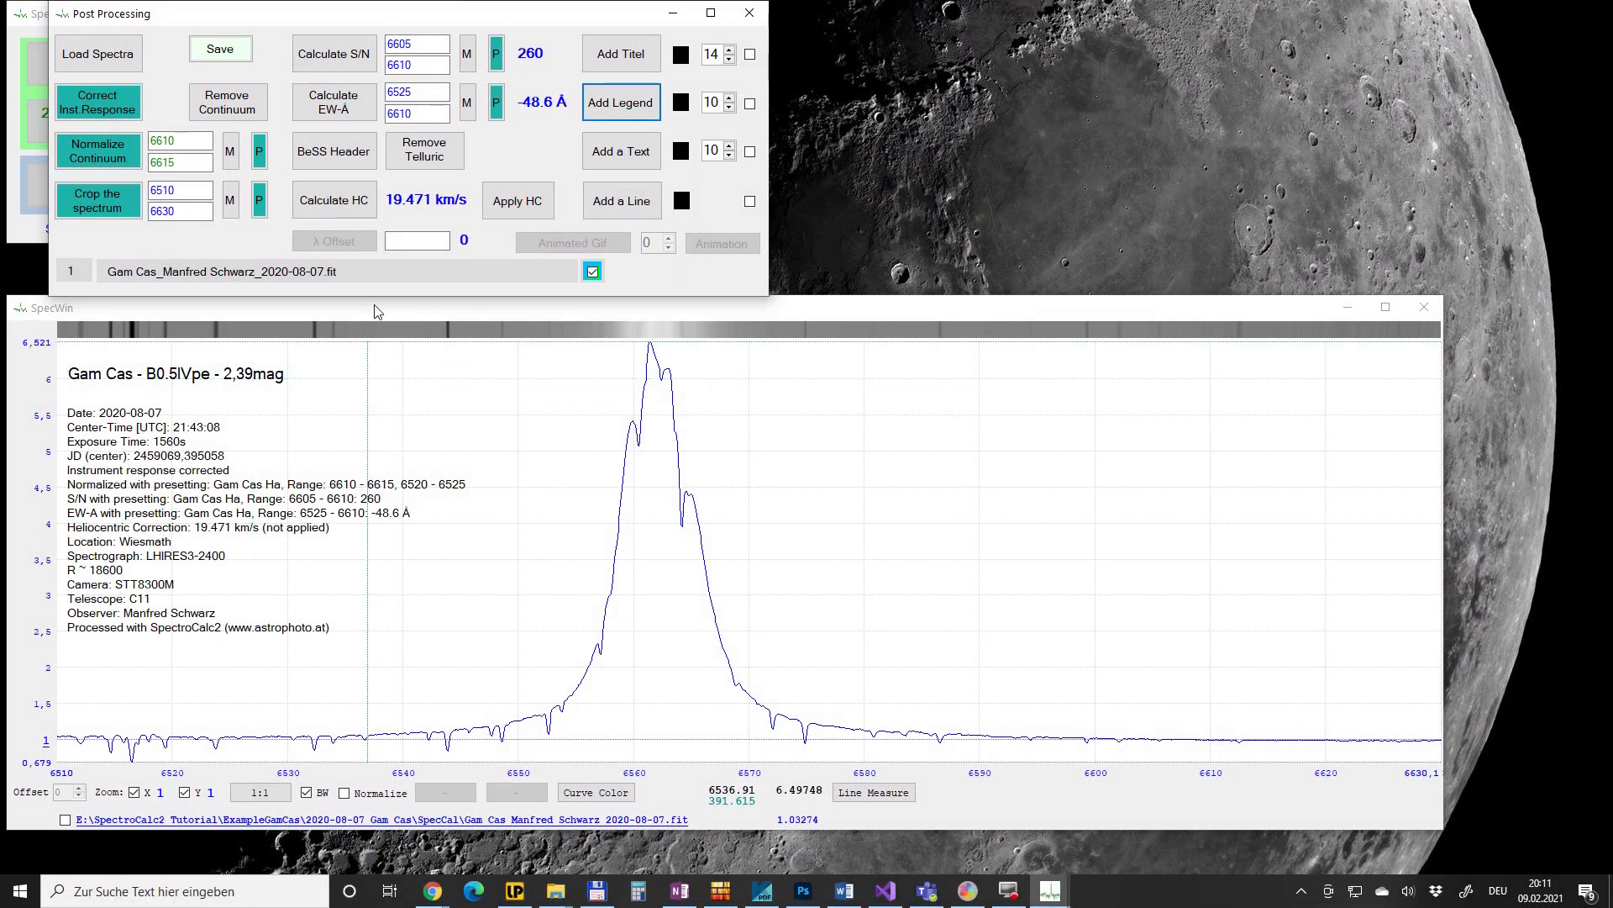
# - Start saving and create and open a new folder named Result
pyautogui.click(221, 49)
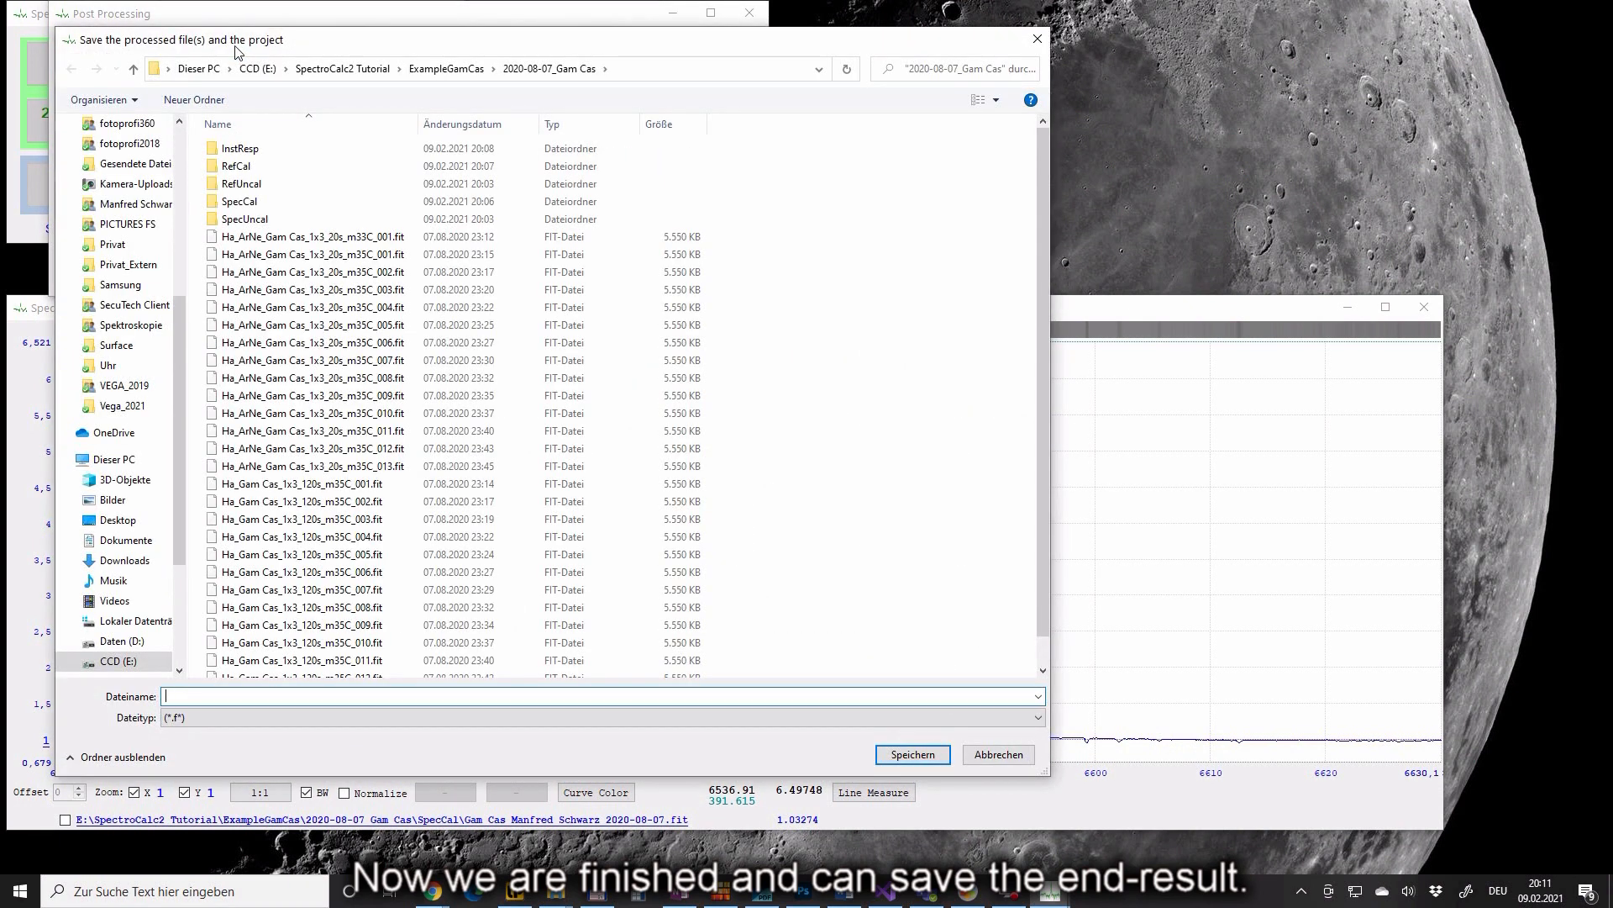
pyautogui.click(206, 100)
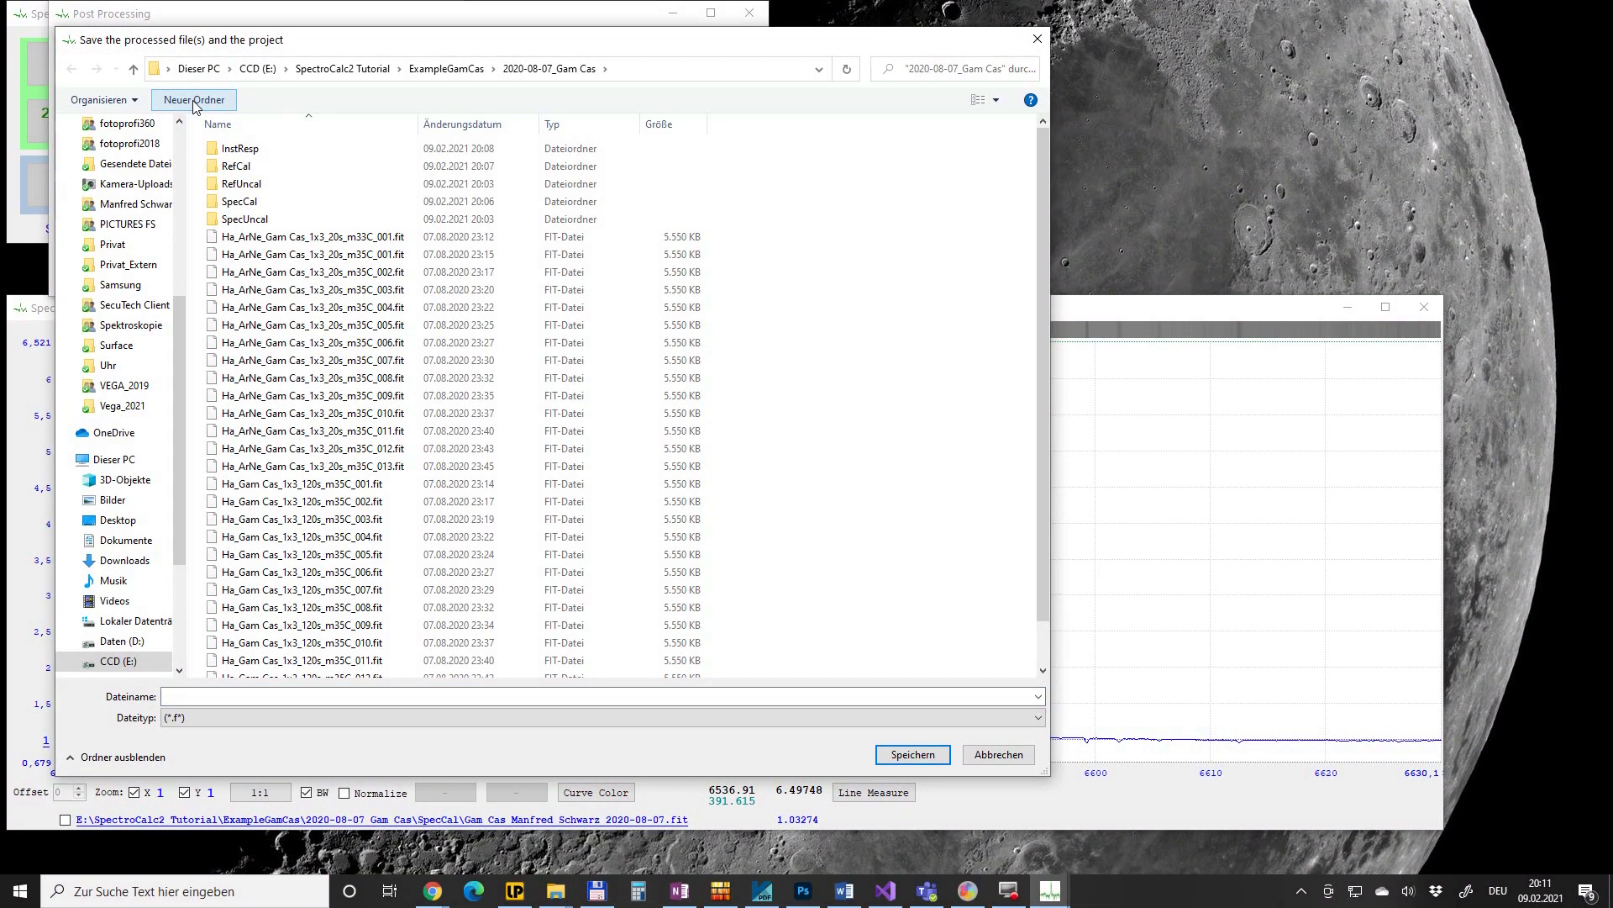
pyautogui.write('Result')
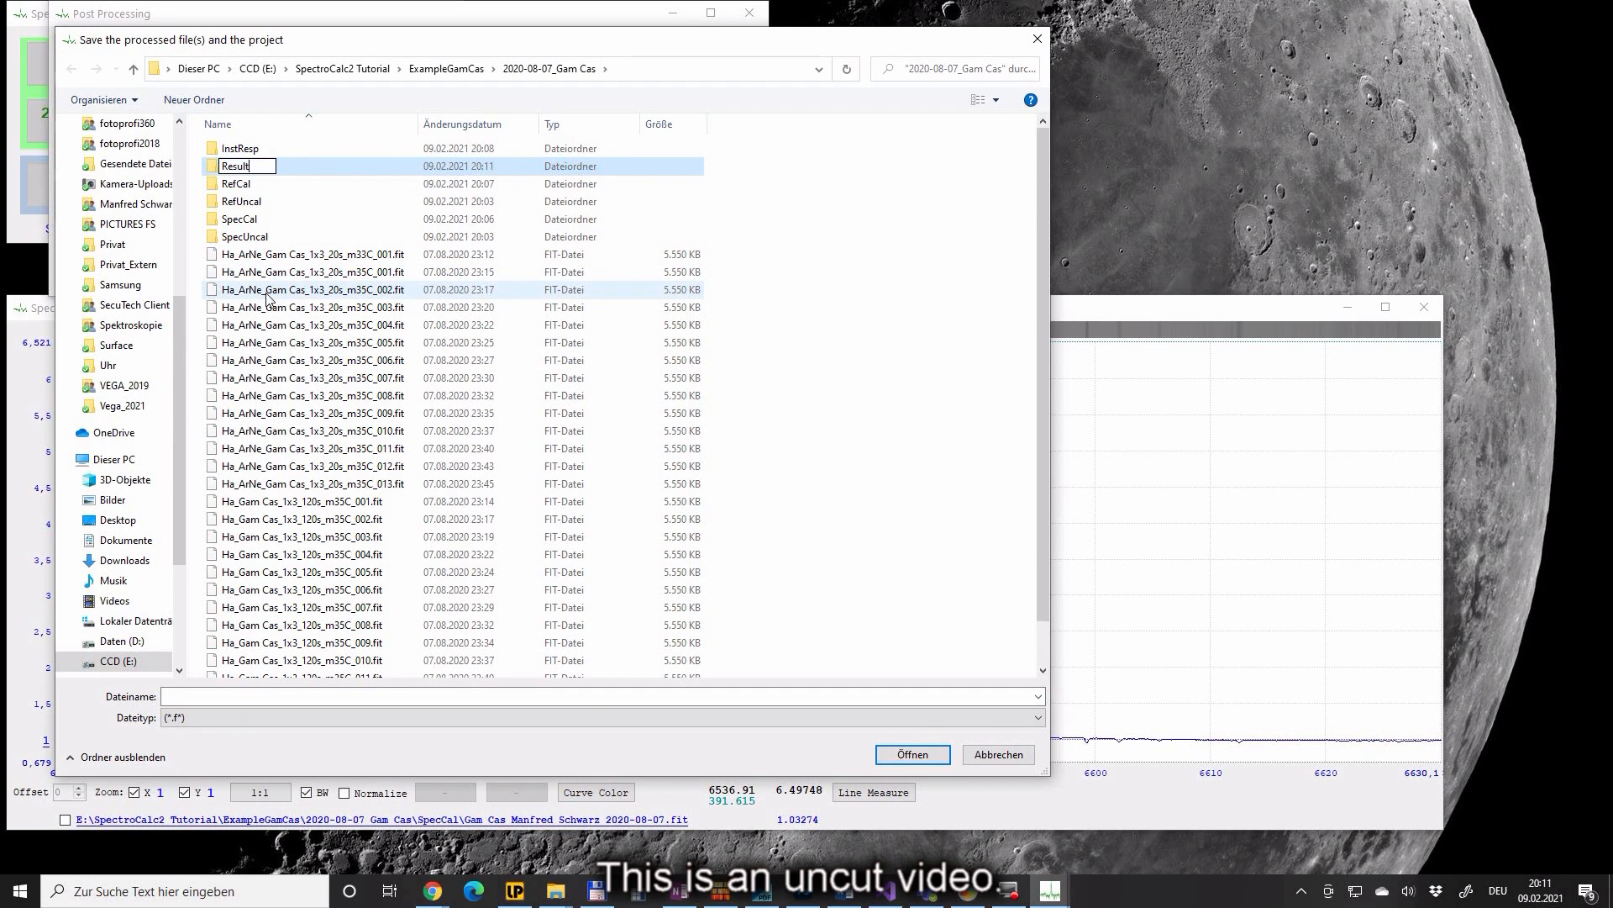
pyautogui.press('Return')
pyautogui.click(217, 202)
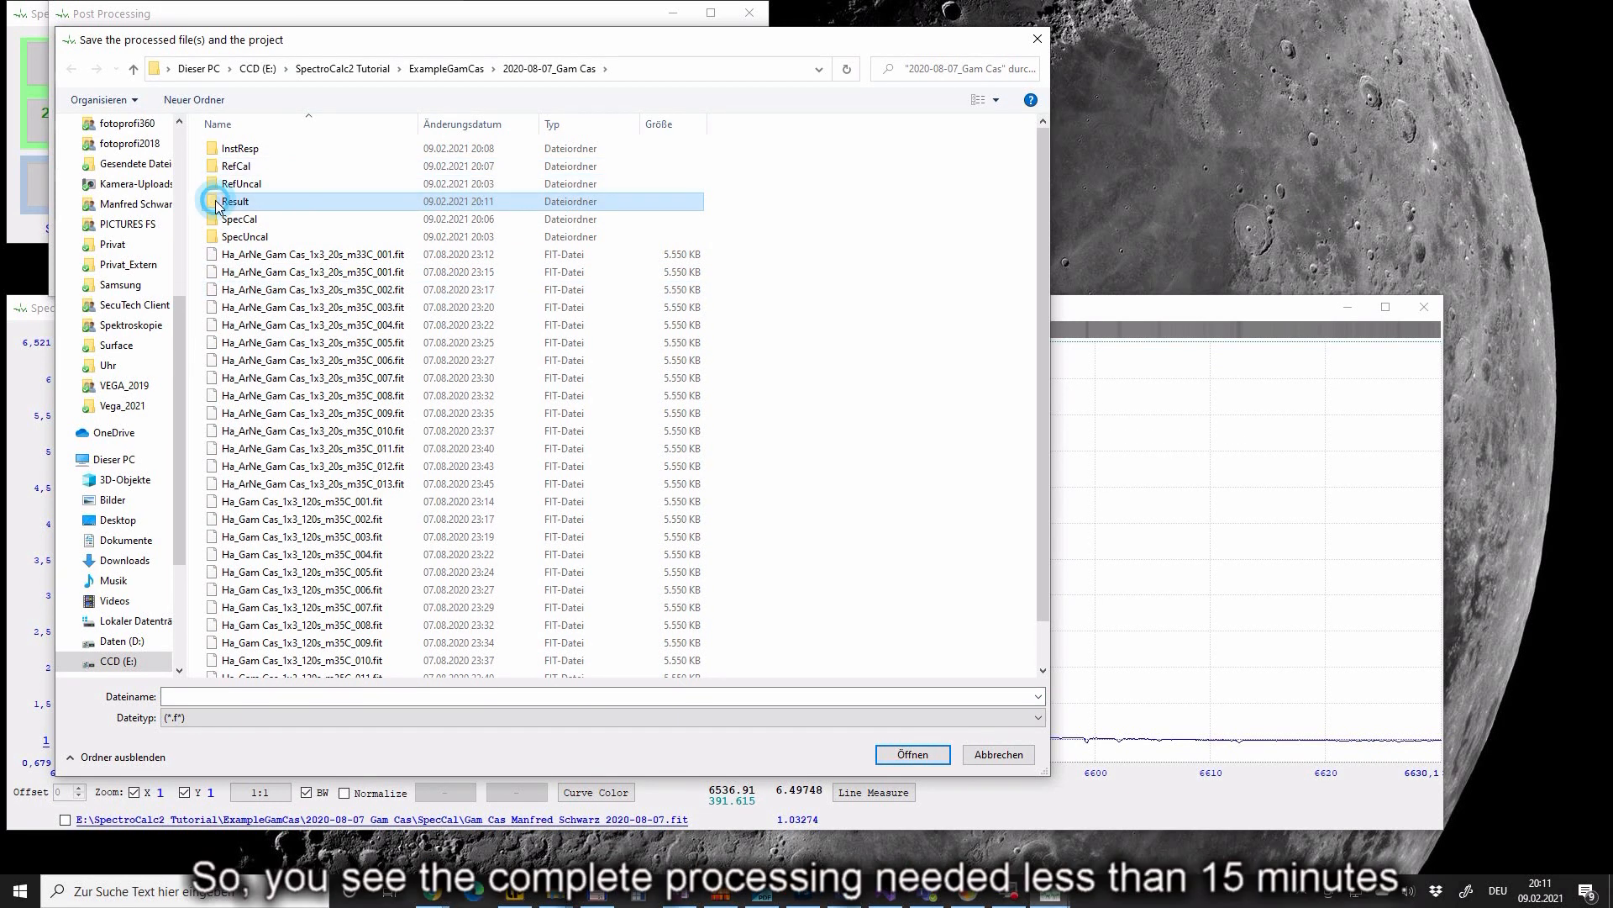
pyautogui.doubleClick(217, 203)
# - Save the spectrum in Result as Gam_Cas_20200807_Ha followed by the observer's name
pyautogui.click(258, 691)
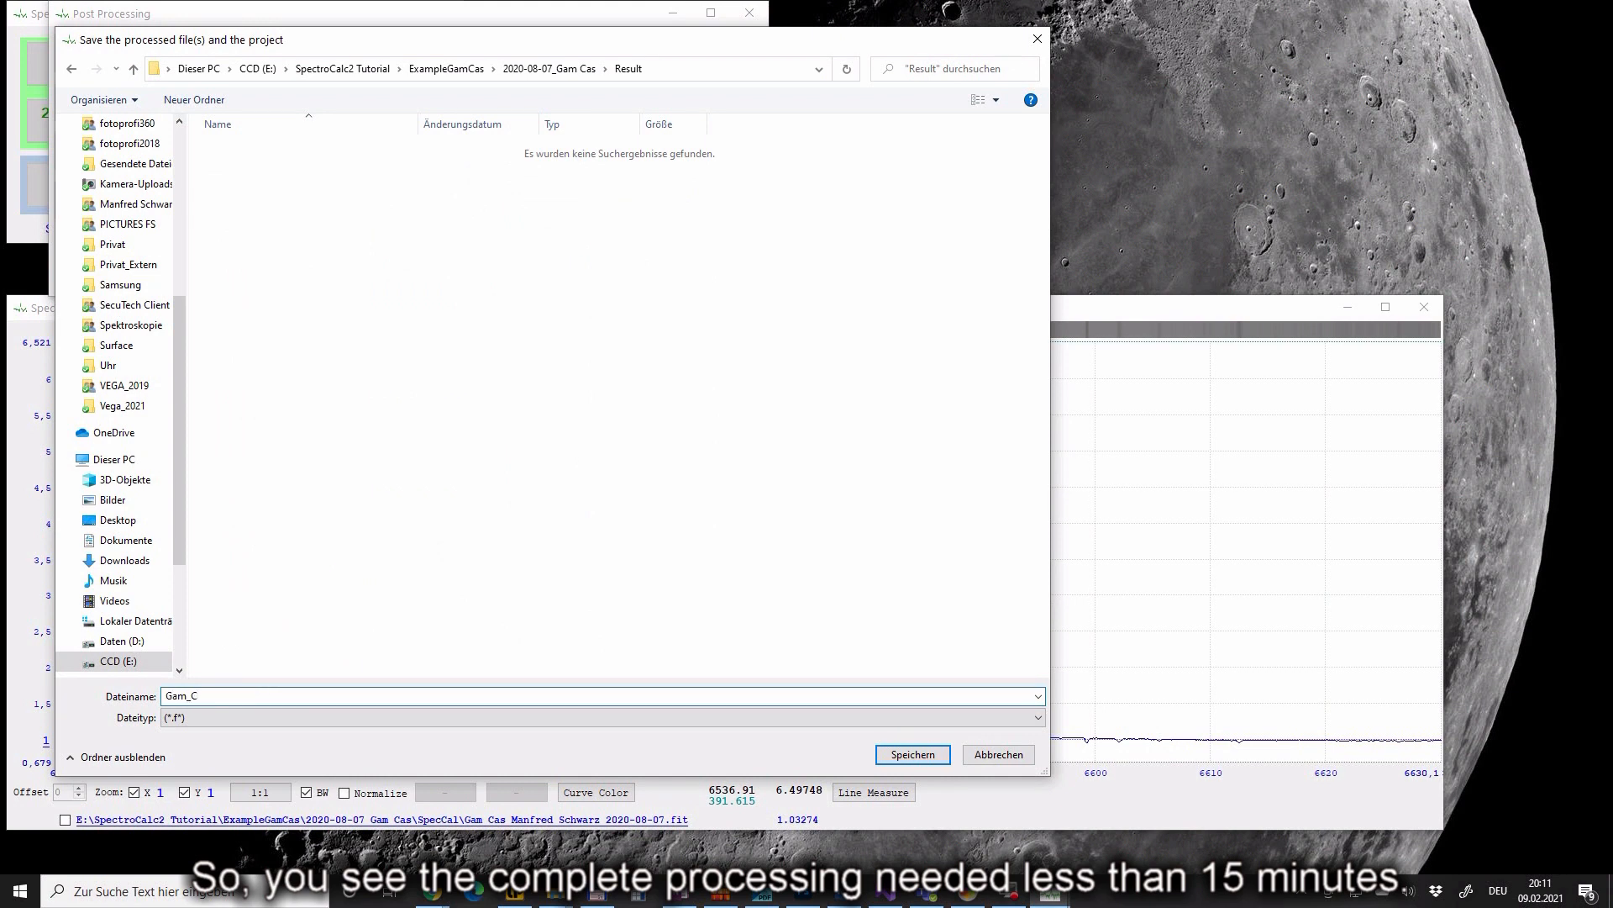
pyautogui.write('Gam_Cas_20200807_Ha_M')
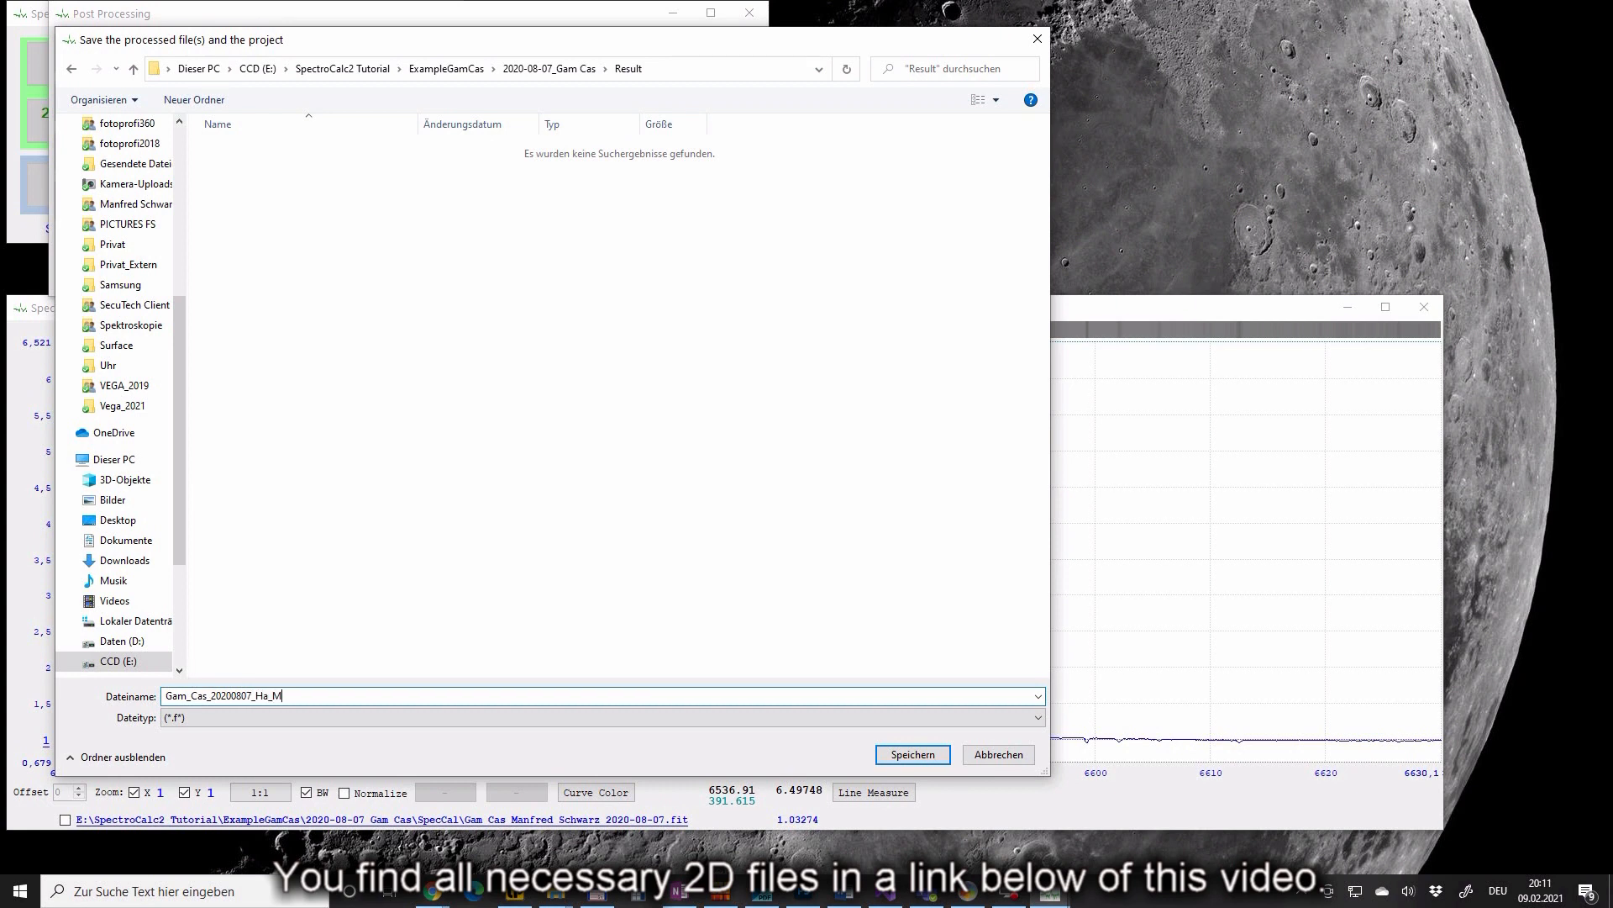
pyautogui.write('anfred_Schwarz')
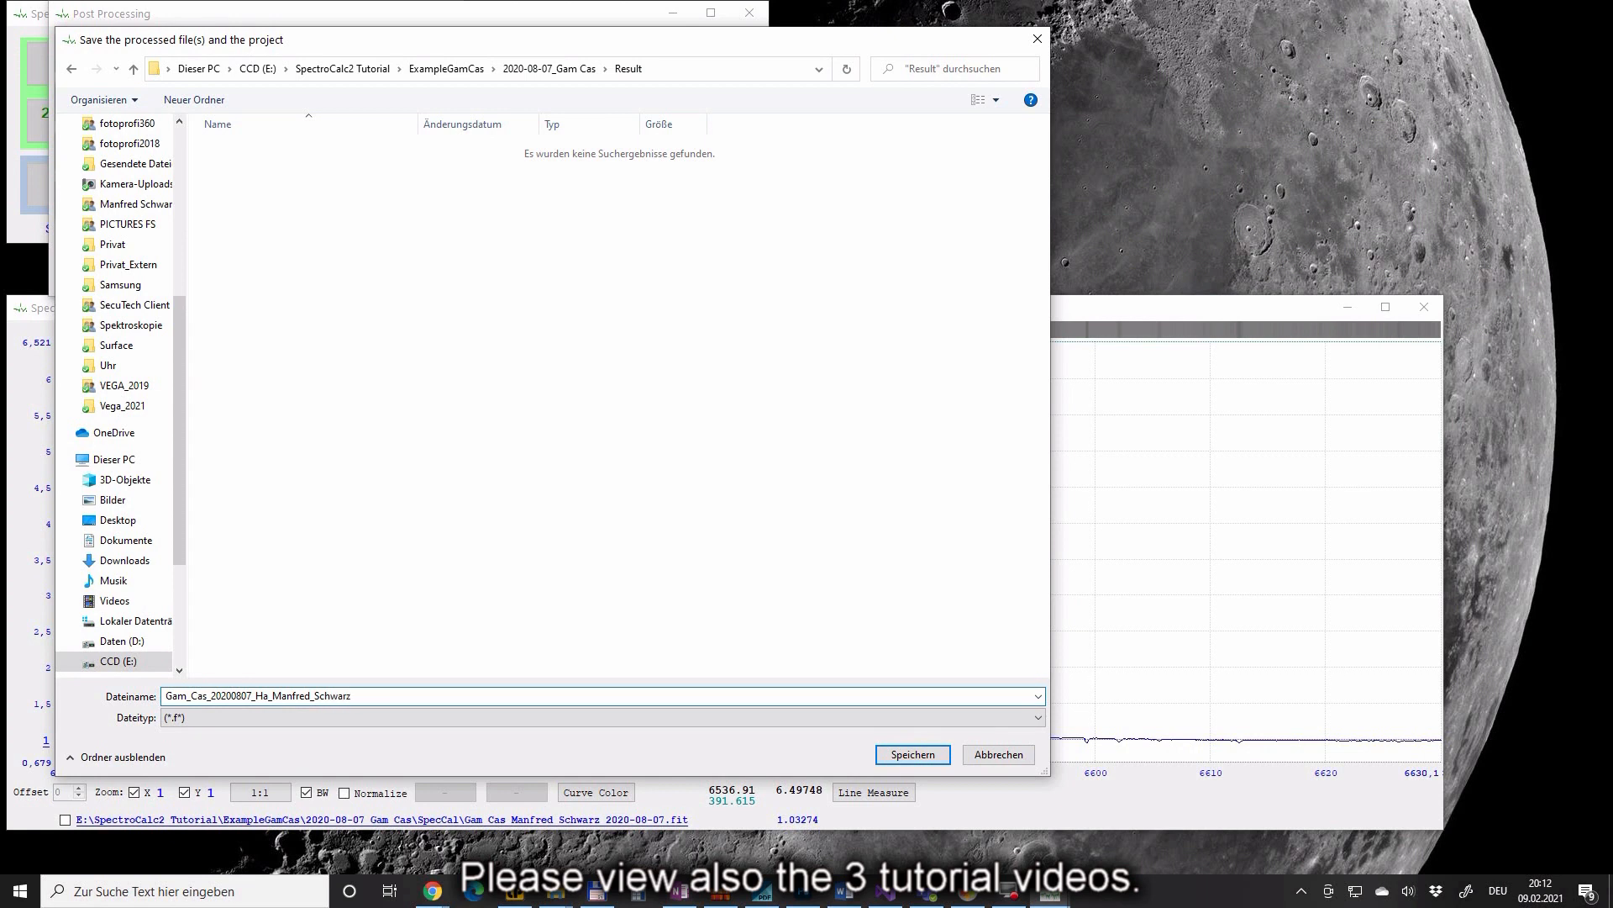
pyautogui.click(916, 754)
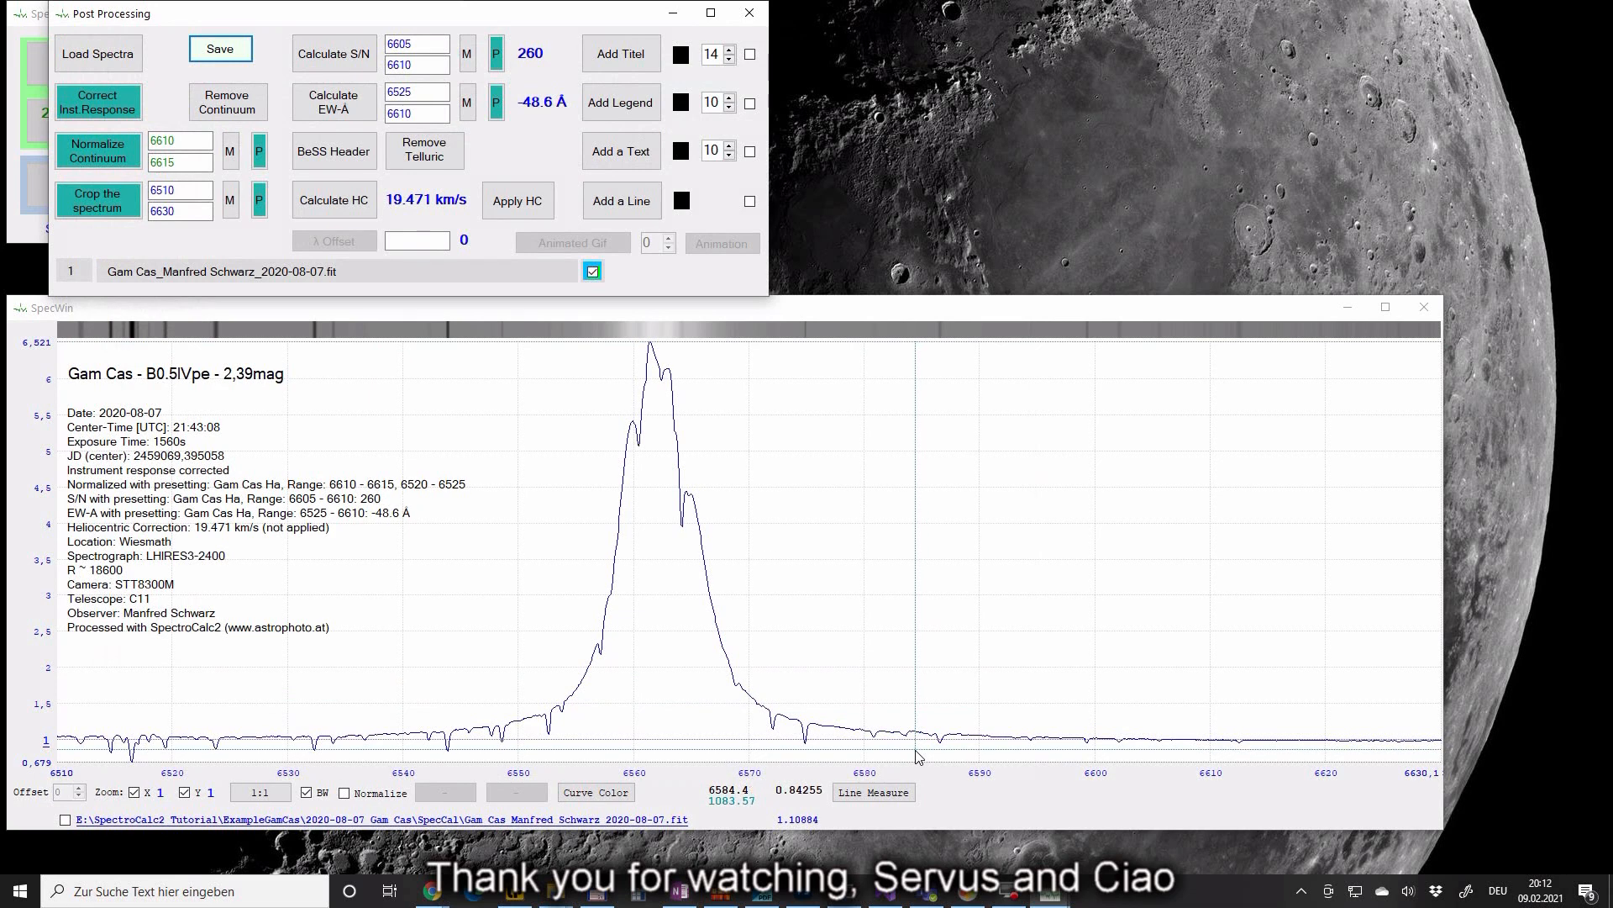